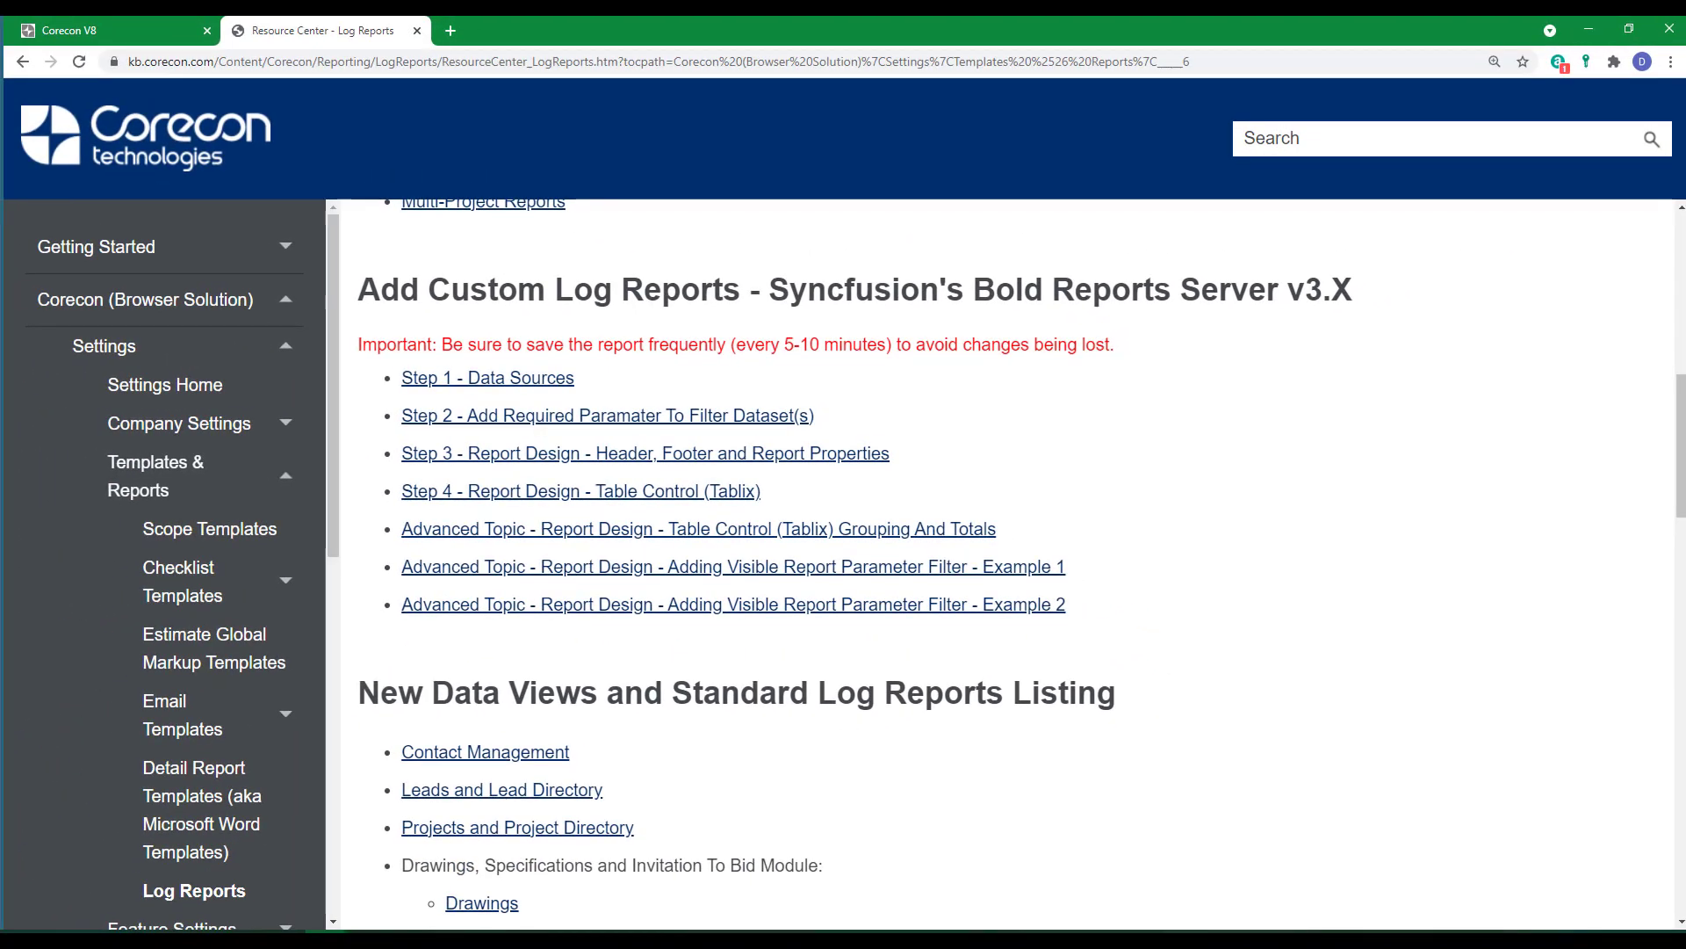
In the Corecon app, open the custom POs log report "PO Item Details with Billed Amounts v1" for editing.
{"action": "left_click", "coordinate": [59, 39]}
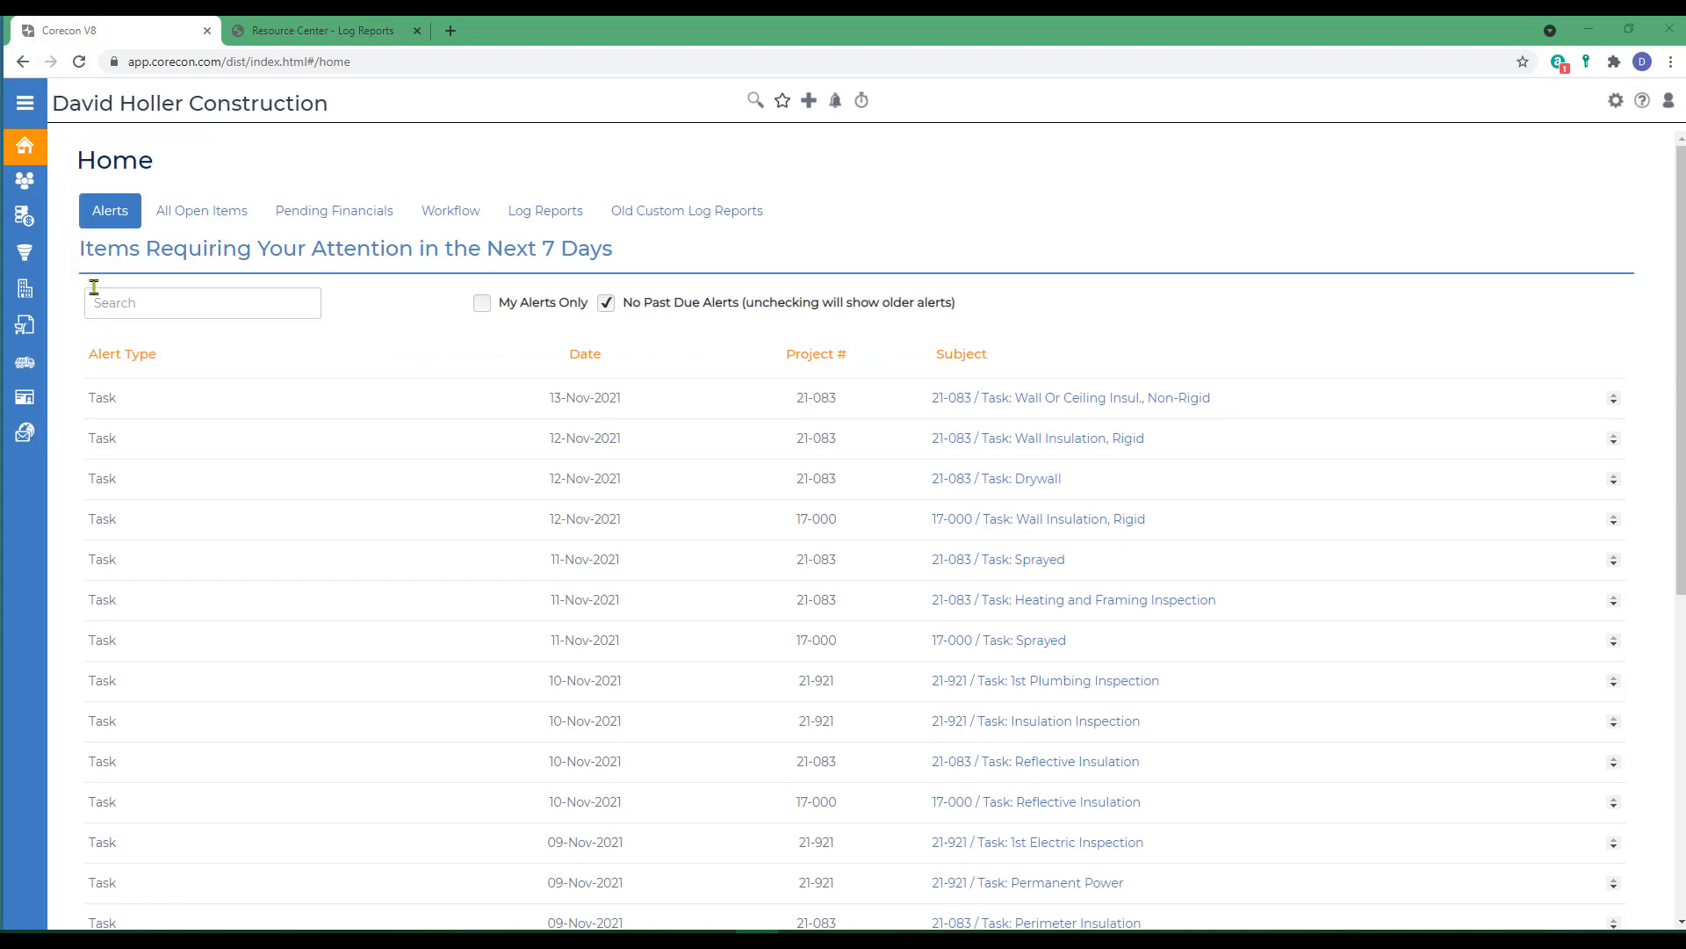
{"action": "left_click", "coordinate": [555, 213]}
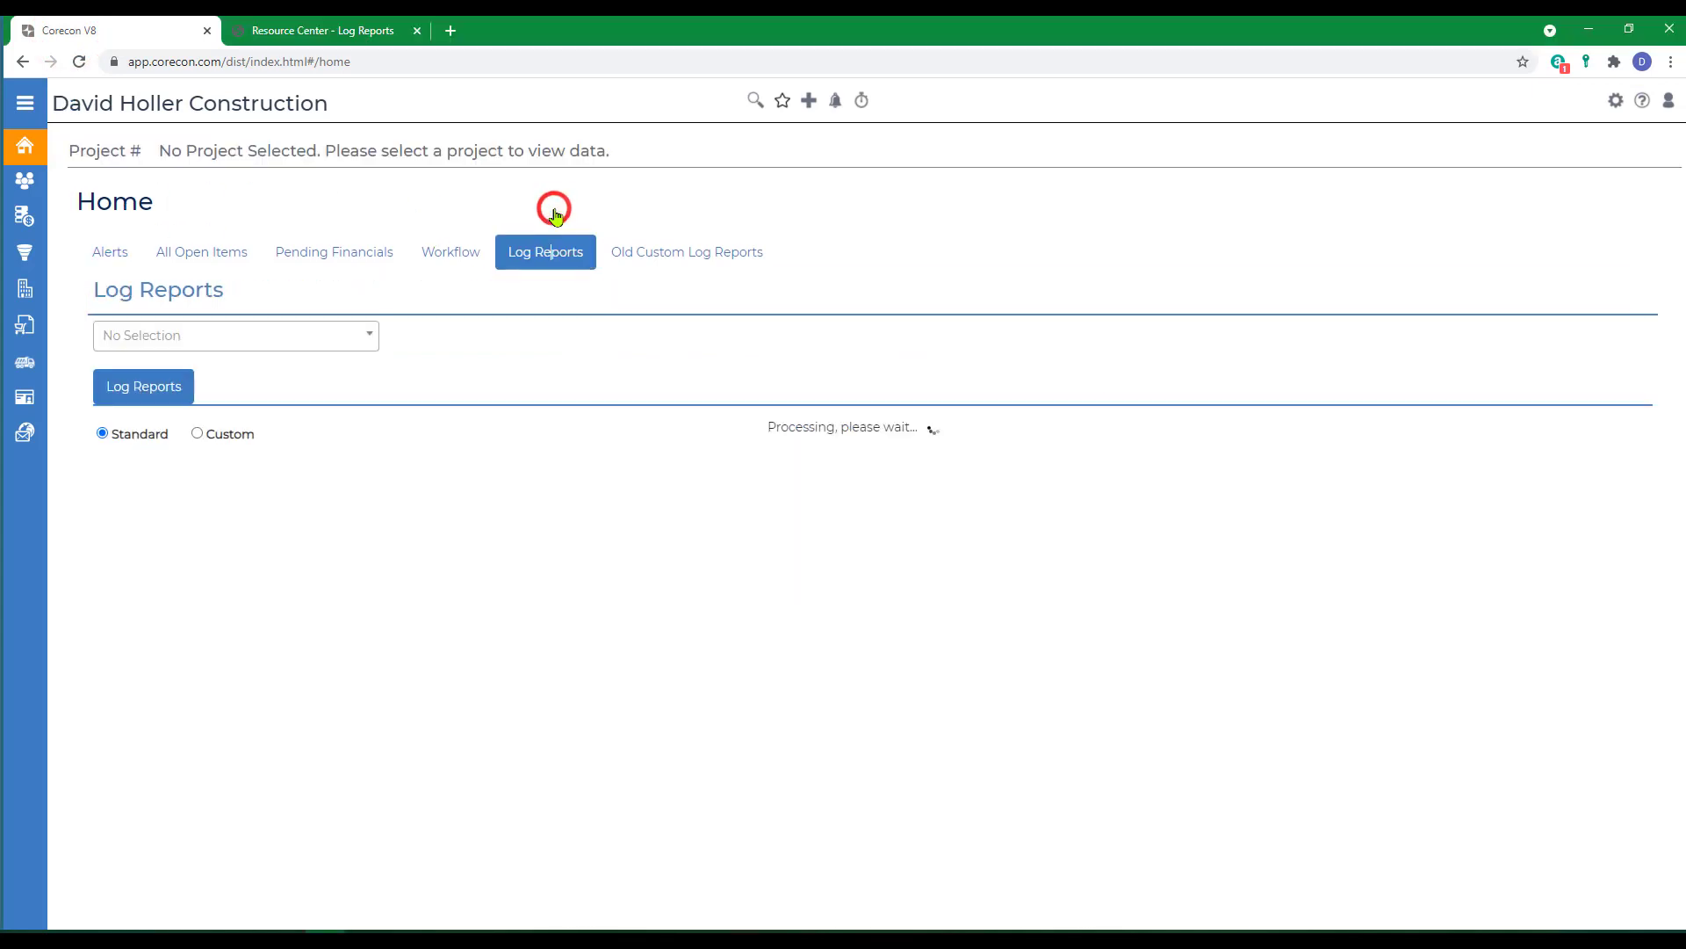
{"action": "left_click", "coordinate": [196, 340]}
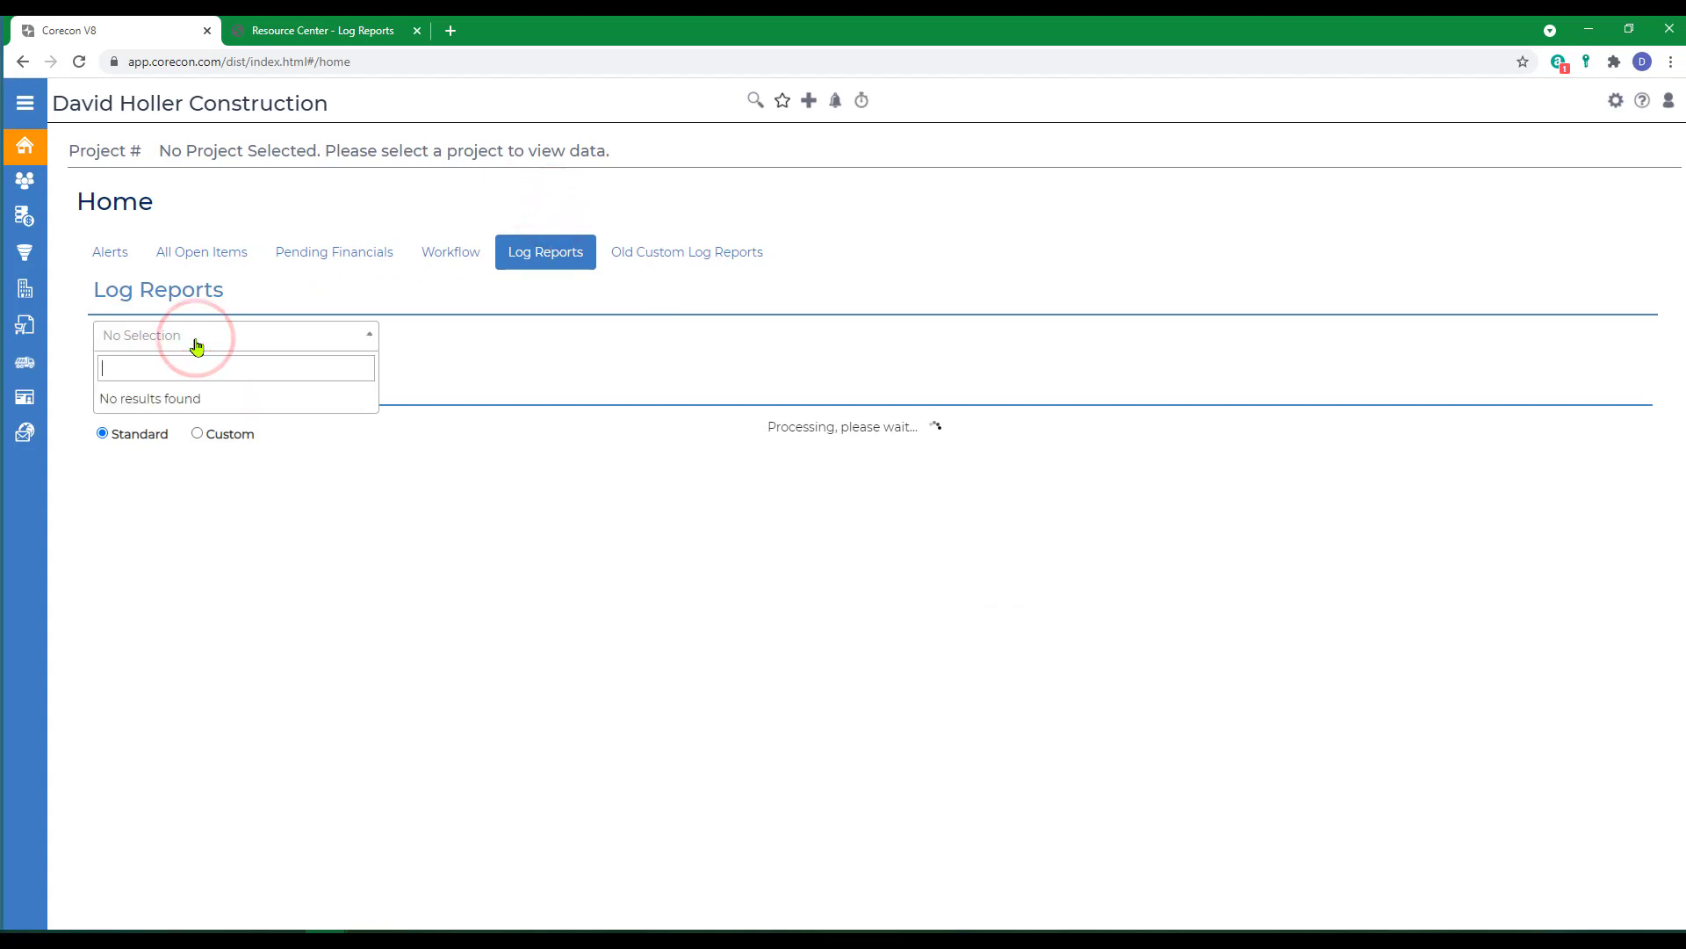
{"action": "left_click", "coordinate": [370, 393]}
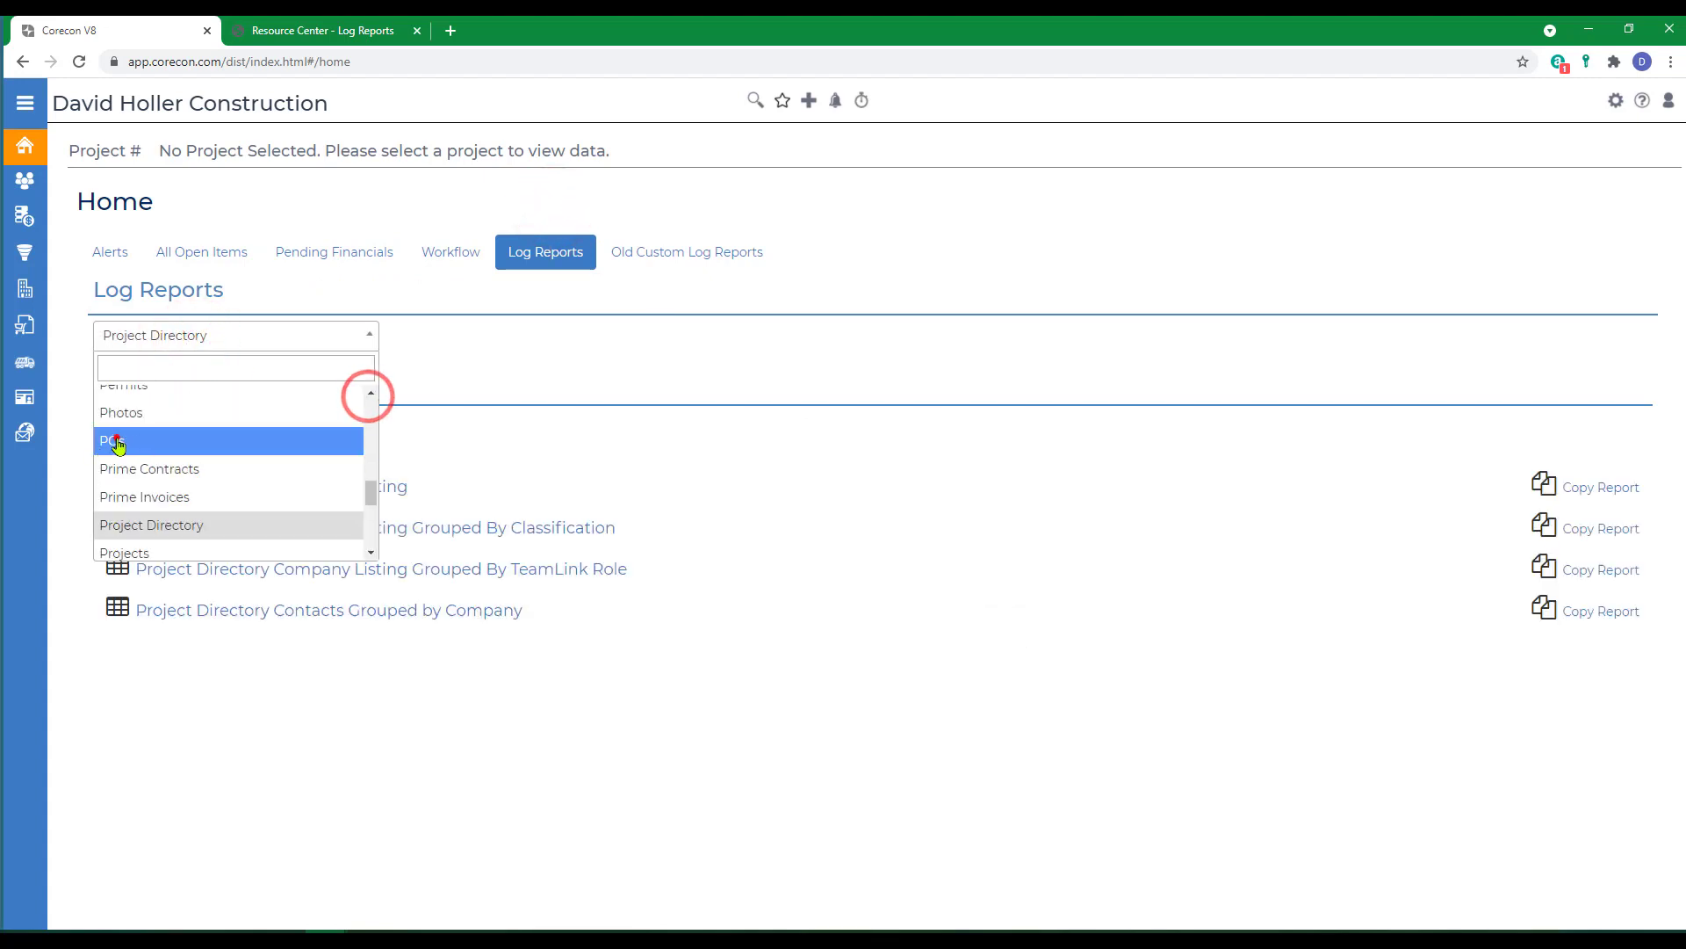
{"action": "left_click", "coordinate": [117, 443]}
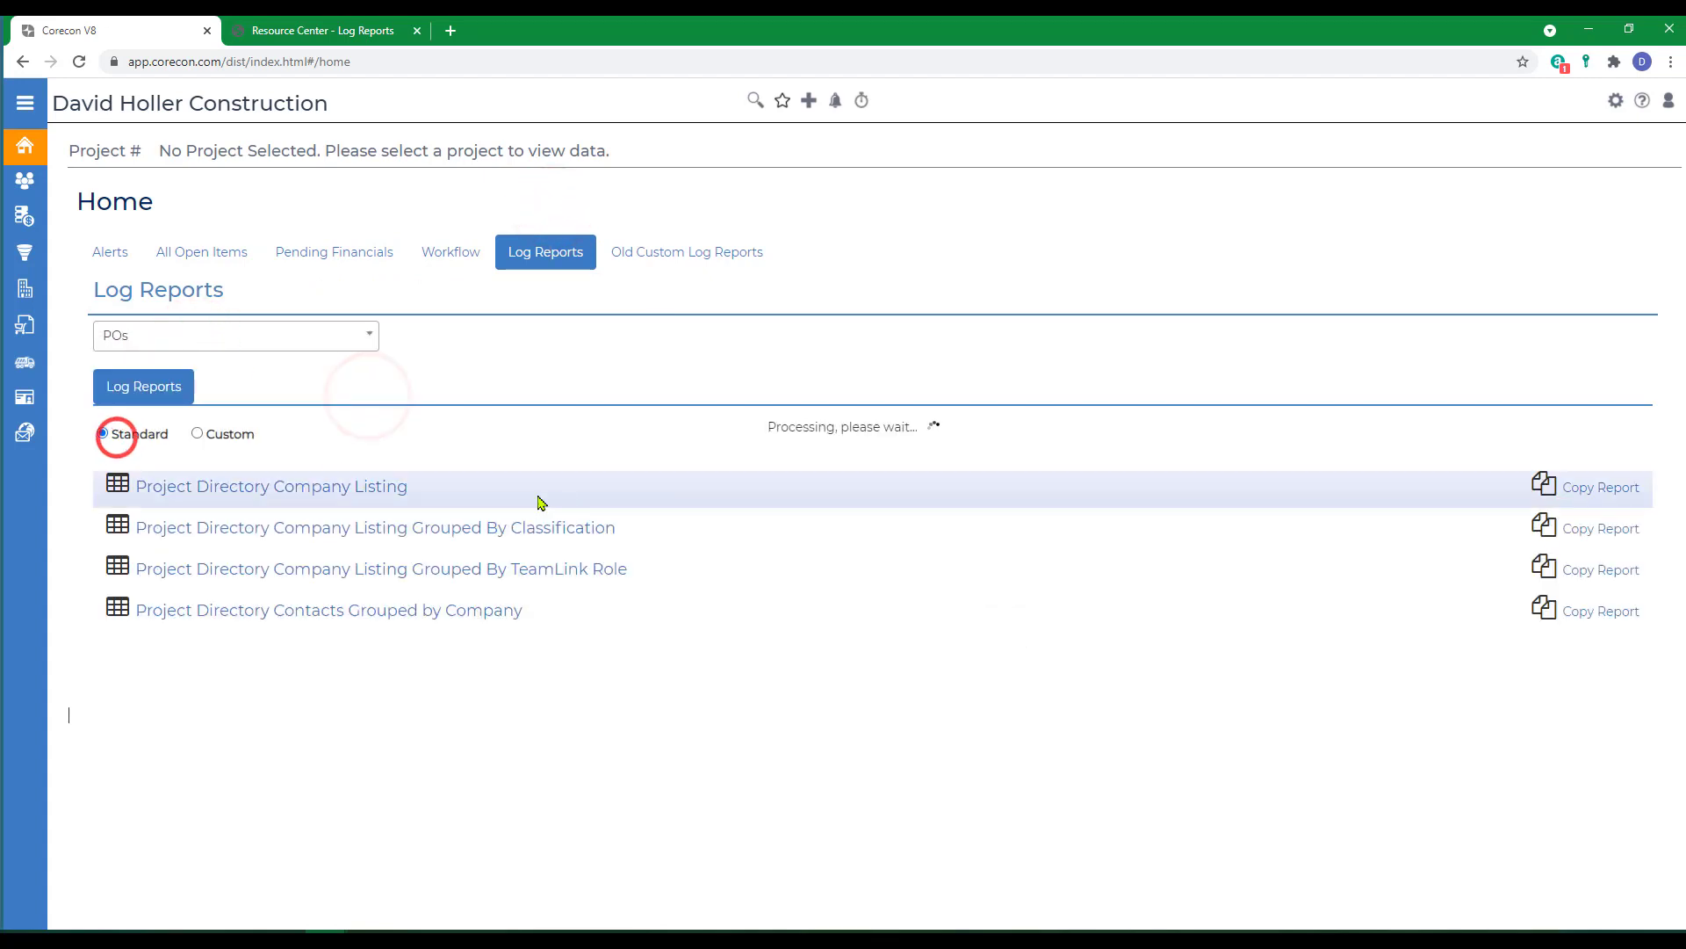
{"action": "left_click", "coordinate": [197, 436]}
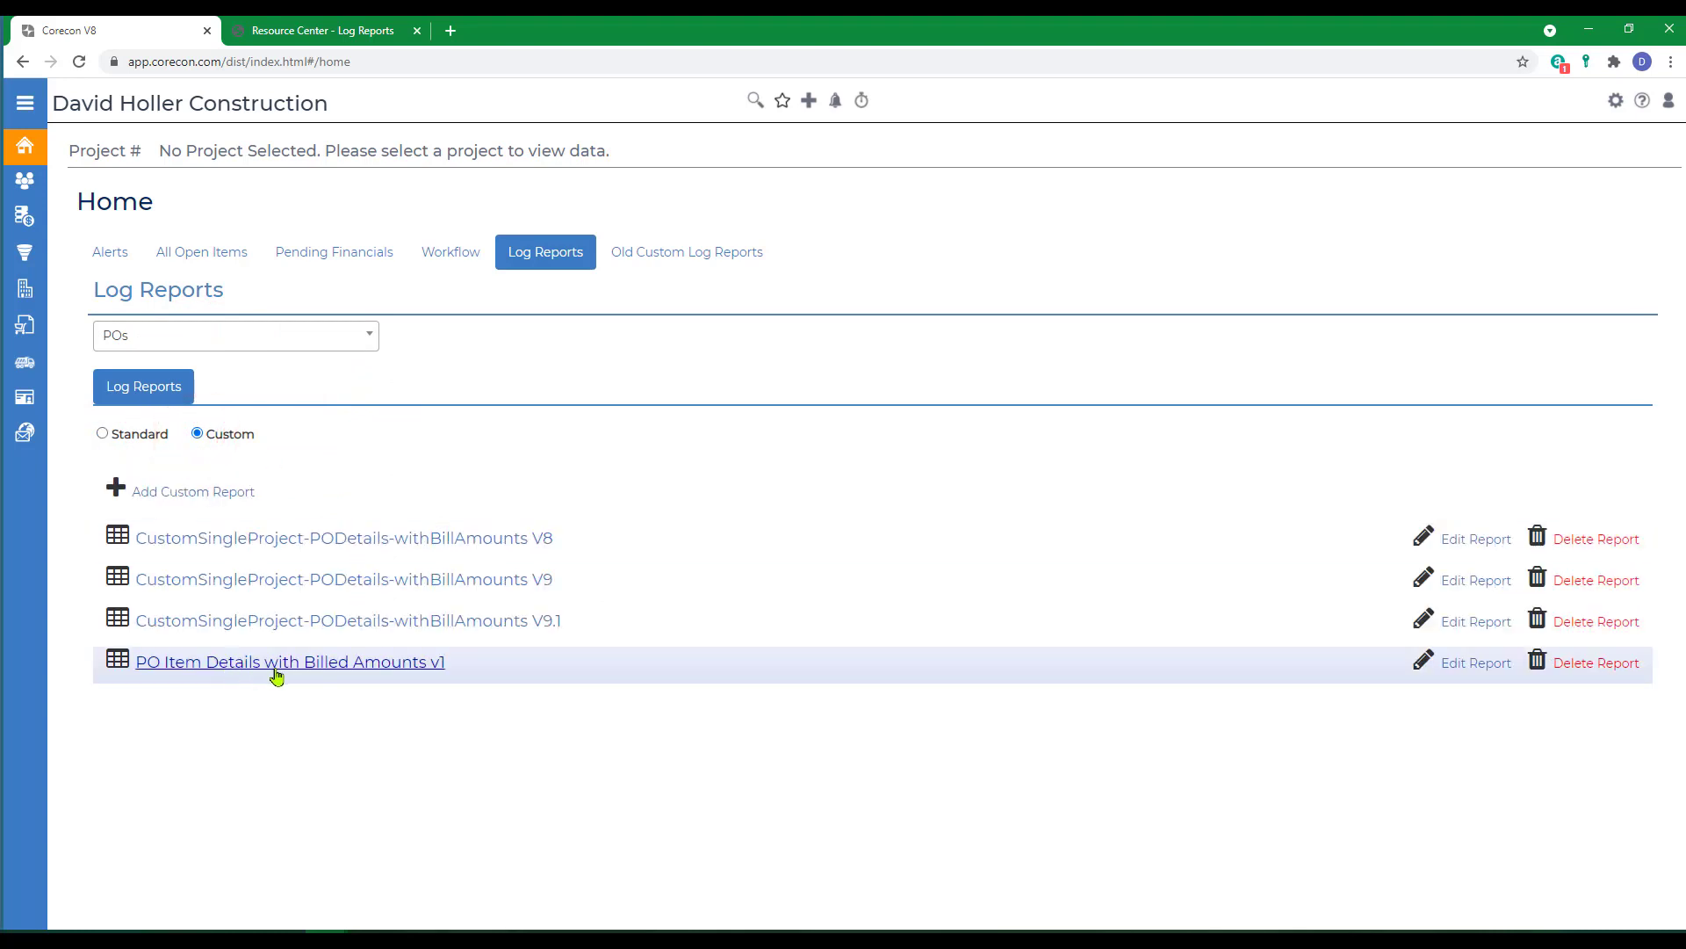
{"action": "left_click", "coordinate": [1455, 668]}
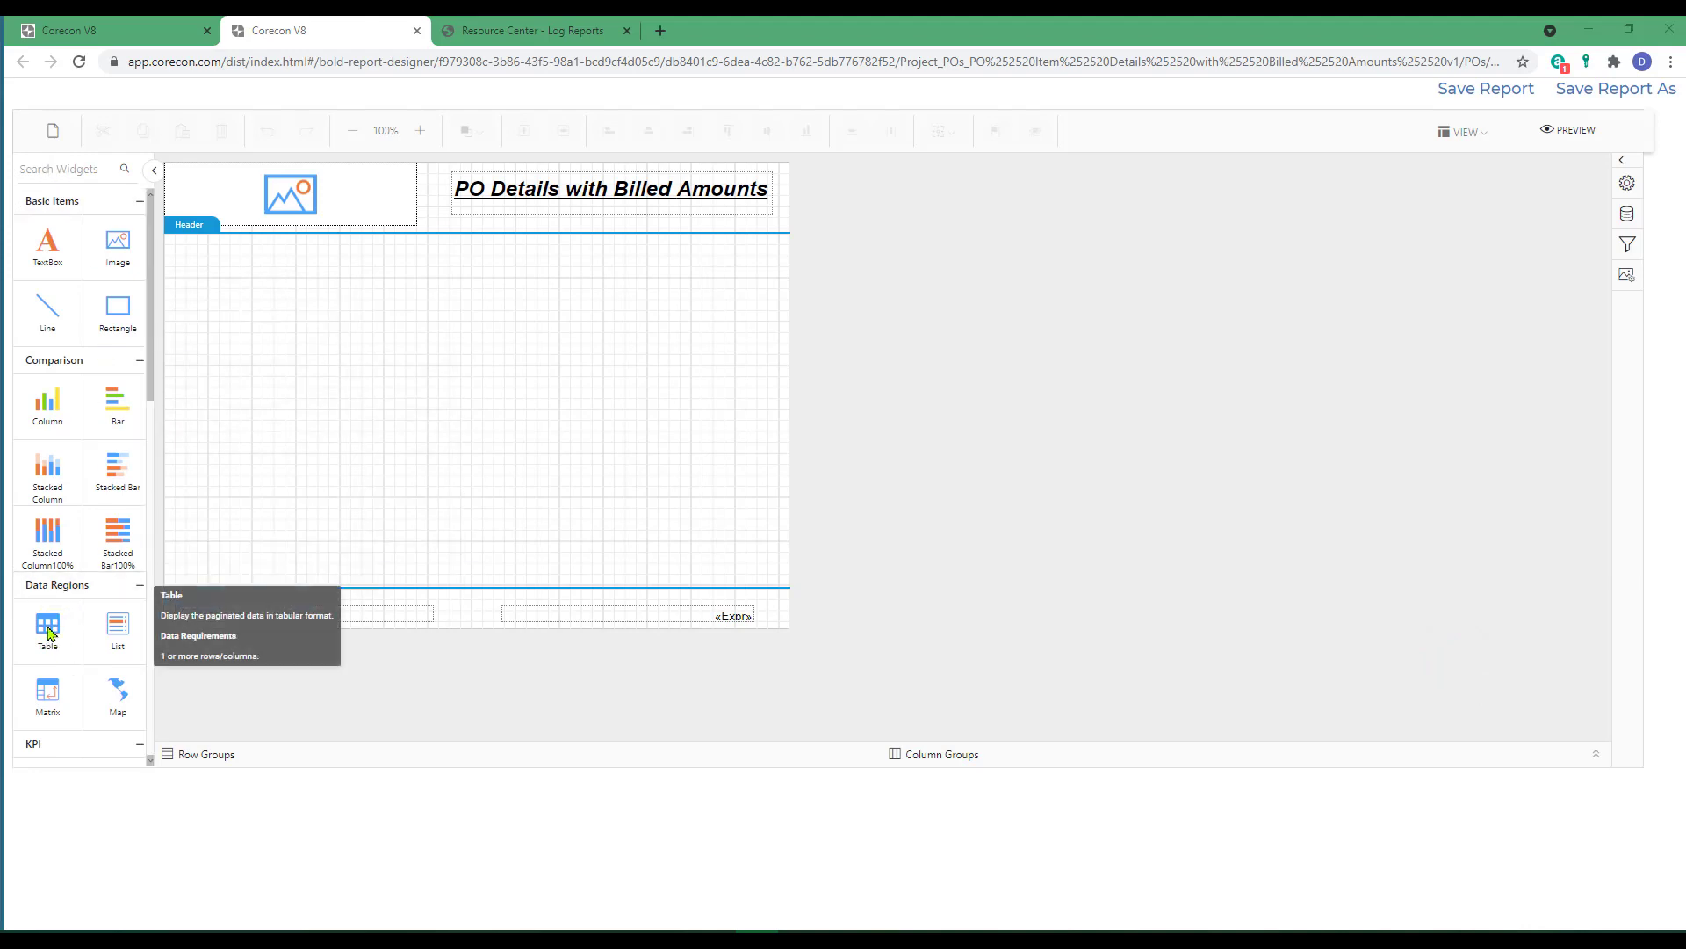
Insert a table at the left edge of the report body directly below the header and name it PODetails.
{"action": "left_click_drag", "start_coordinate": [50, 632], "coordinate": [167, 241]}
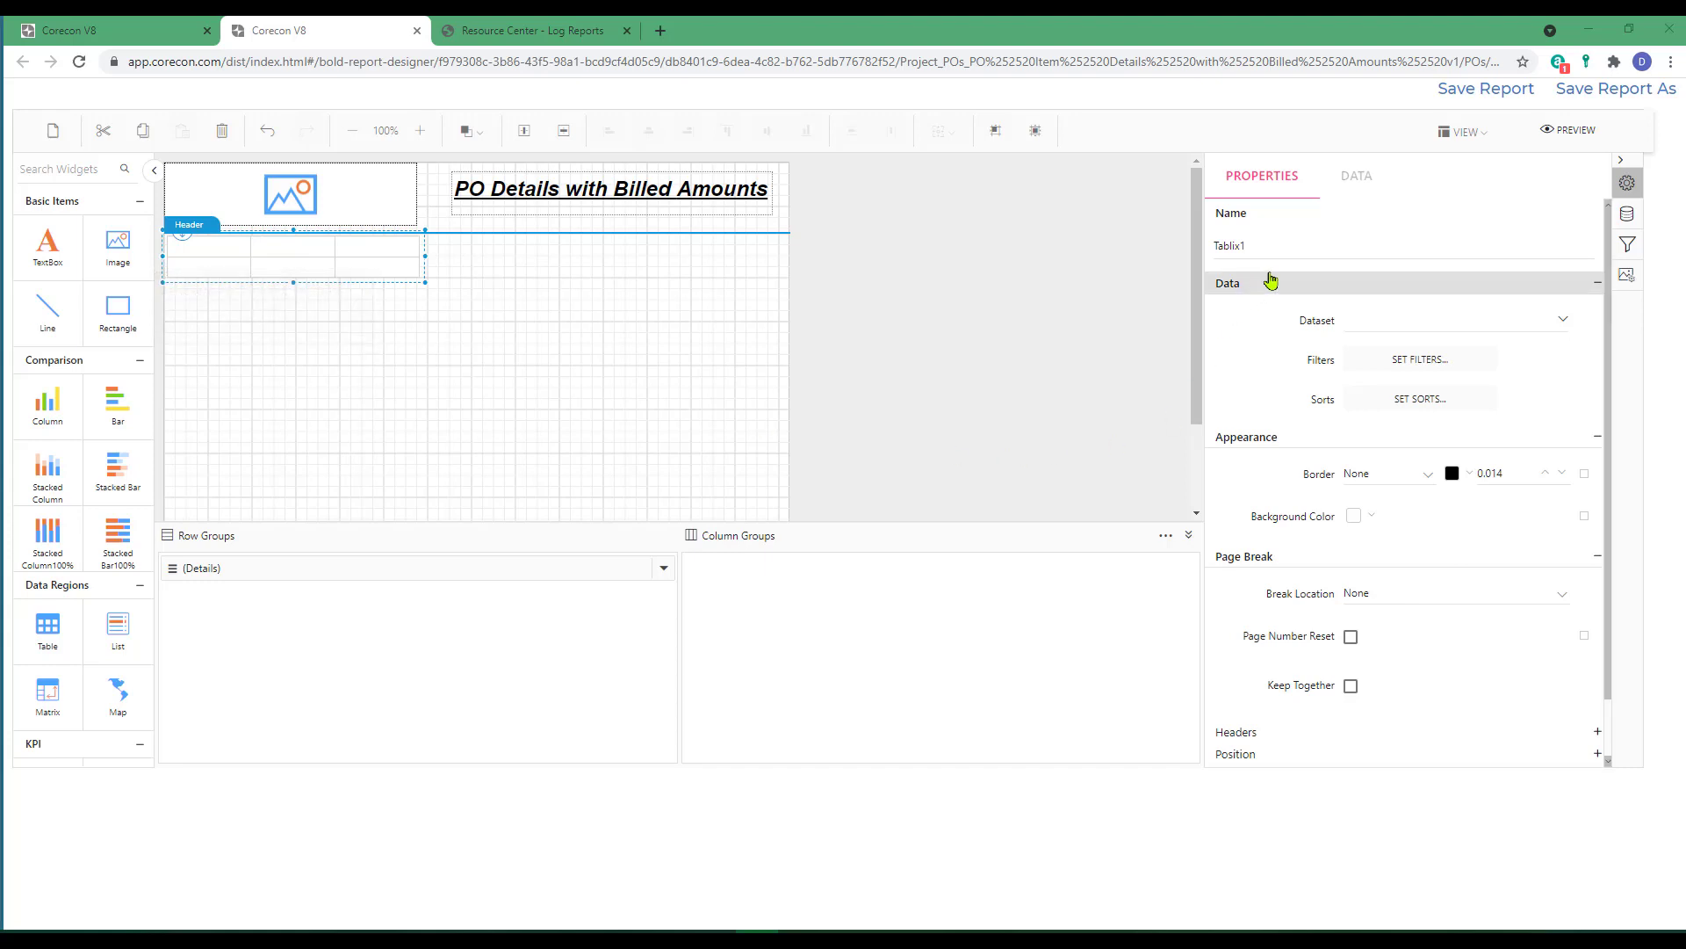
{"action": "left_click_drag", "start_coordinate": [1267, 244], "coordinate": [1210, 249]}
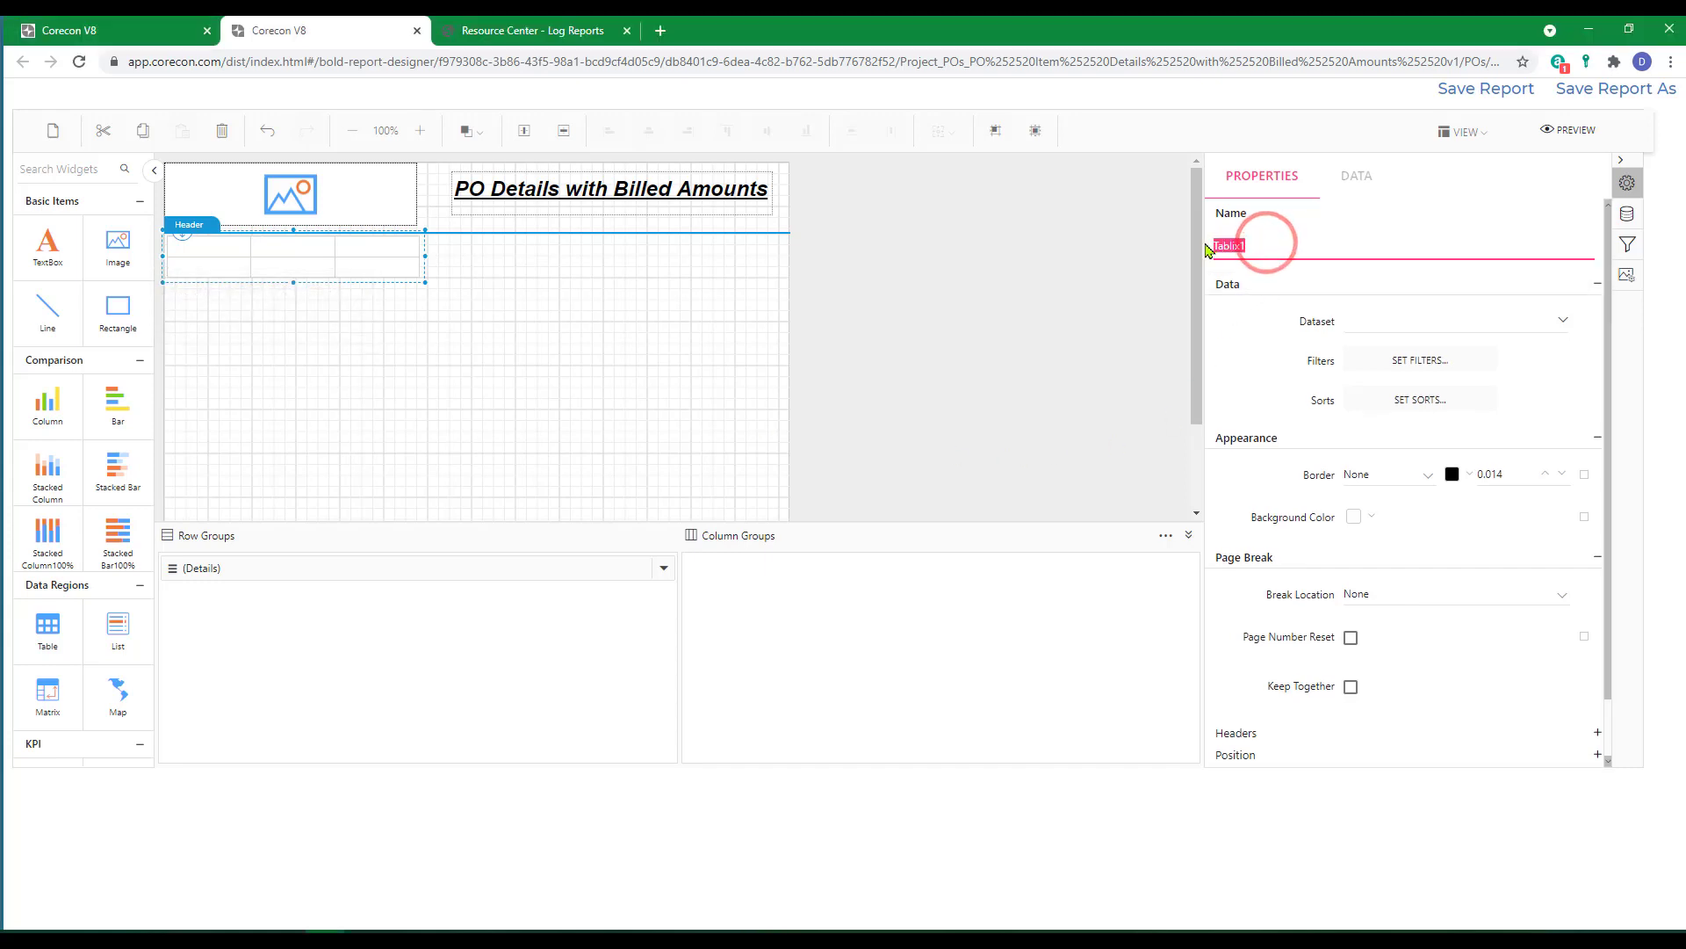
{"action": "type", "text": "PODetails"}
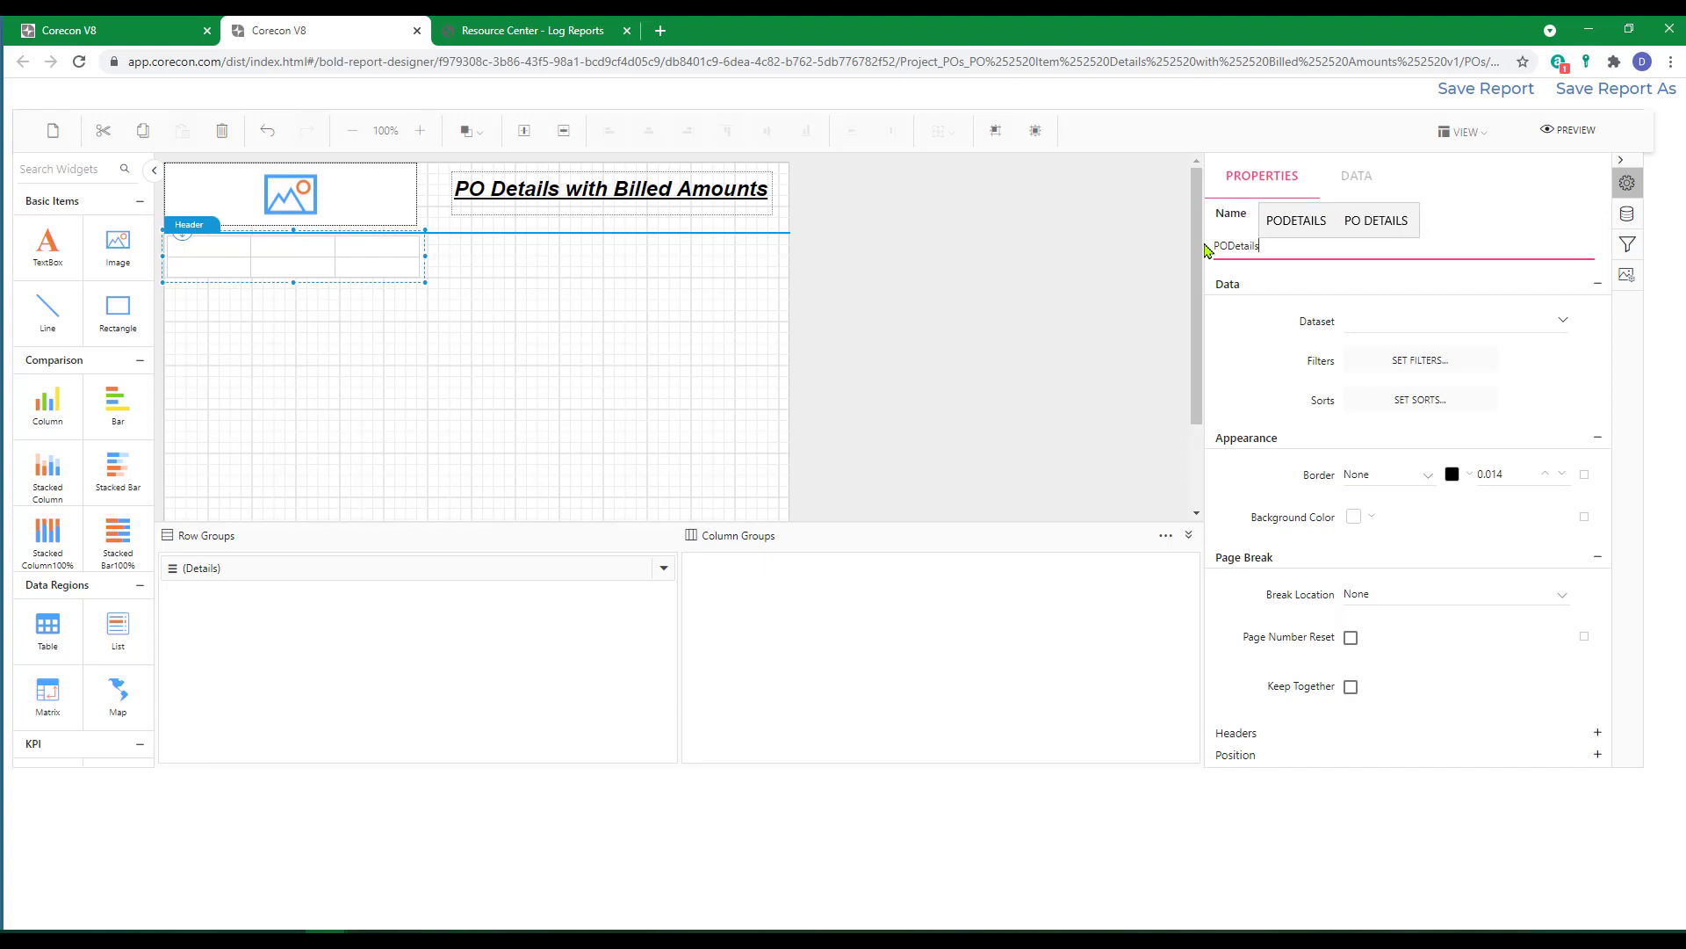
{"action": "left_click", "coordinate": [1519, 304]}
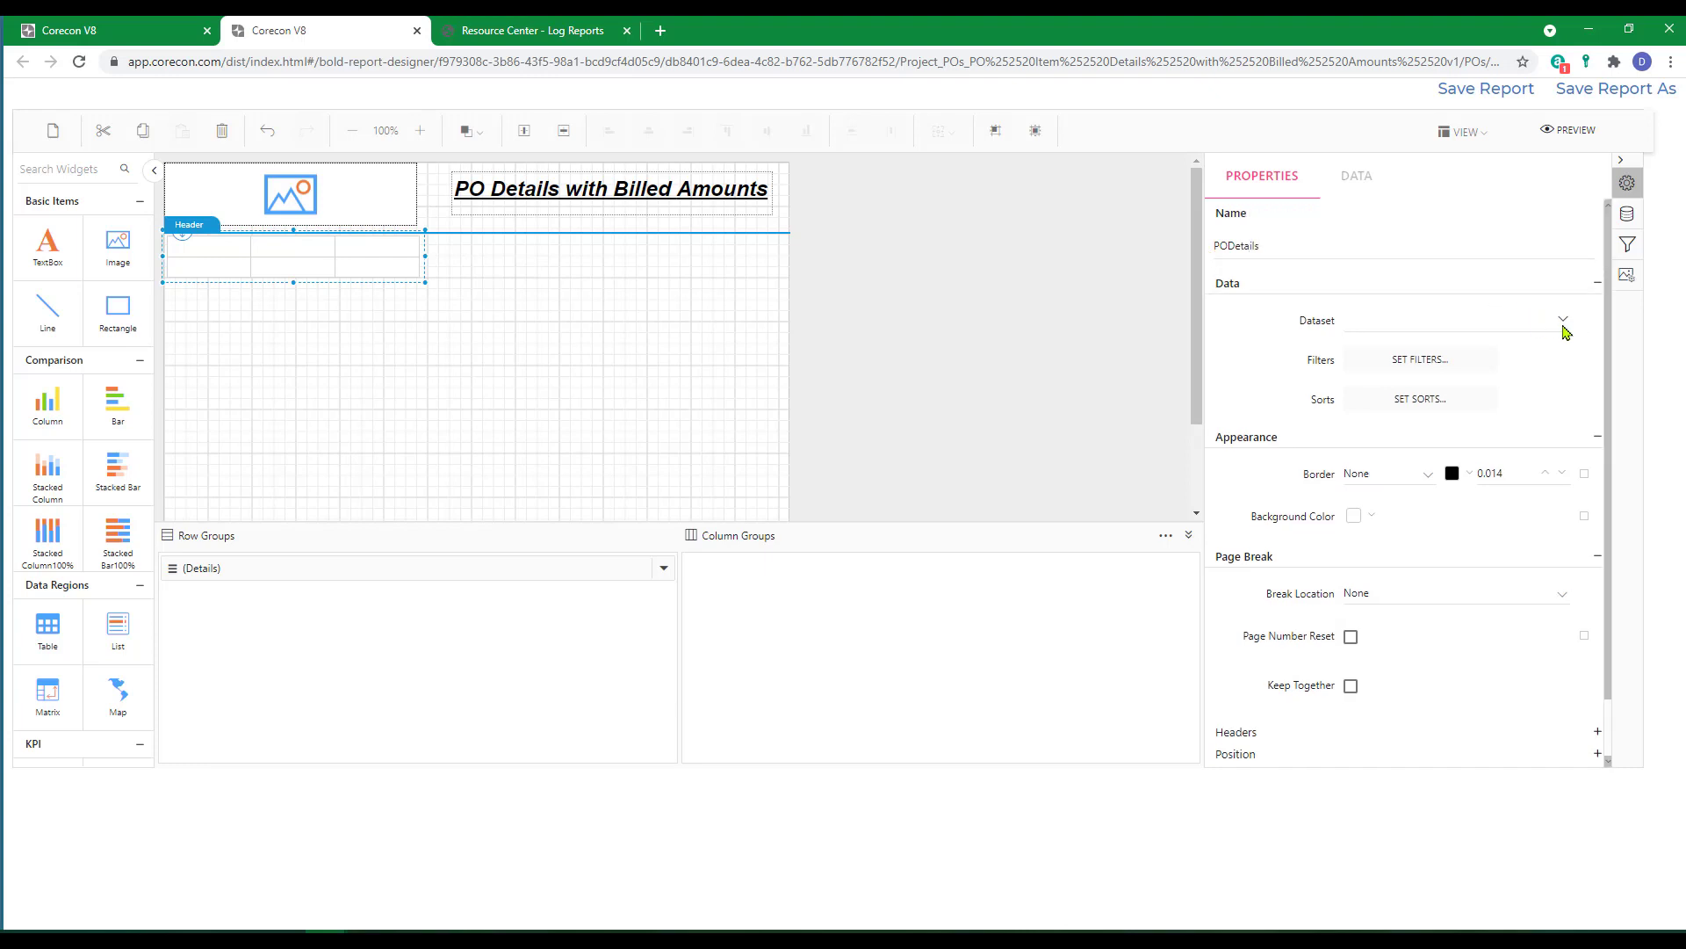
Assign the dsPOs dataset to the PODetails table.
{"action": "left_click", "coordinate": [1564, 325]}
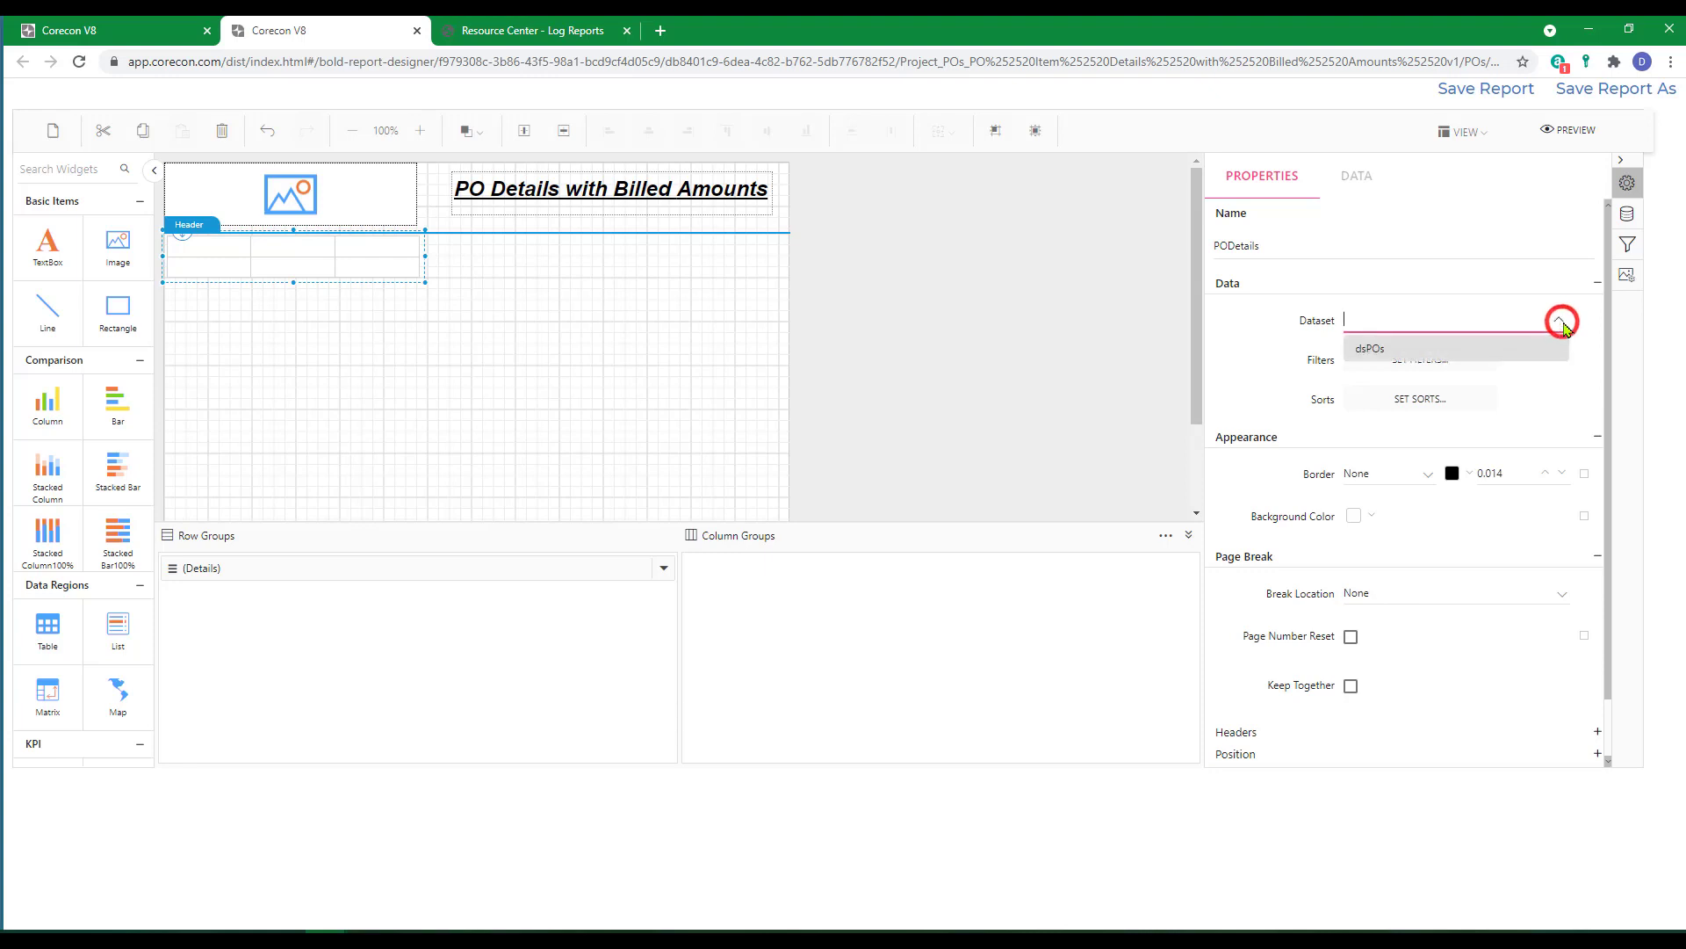
{"action": "left_click", "coordinate": [1372, 352]}
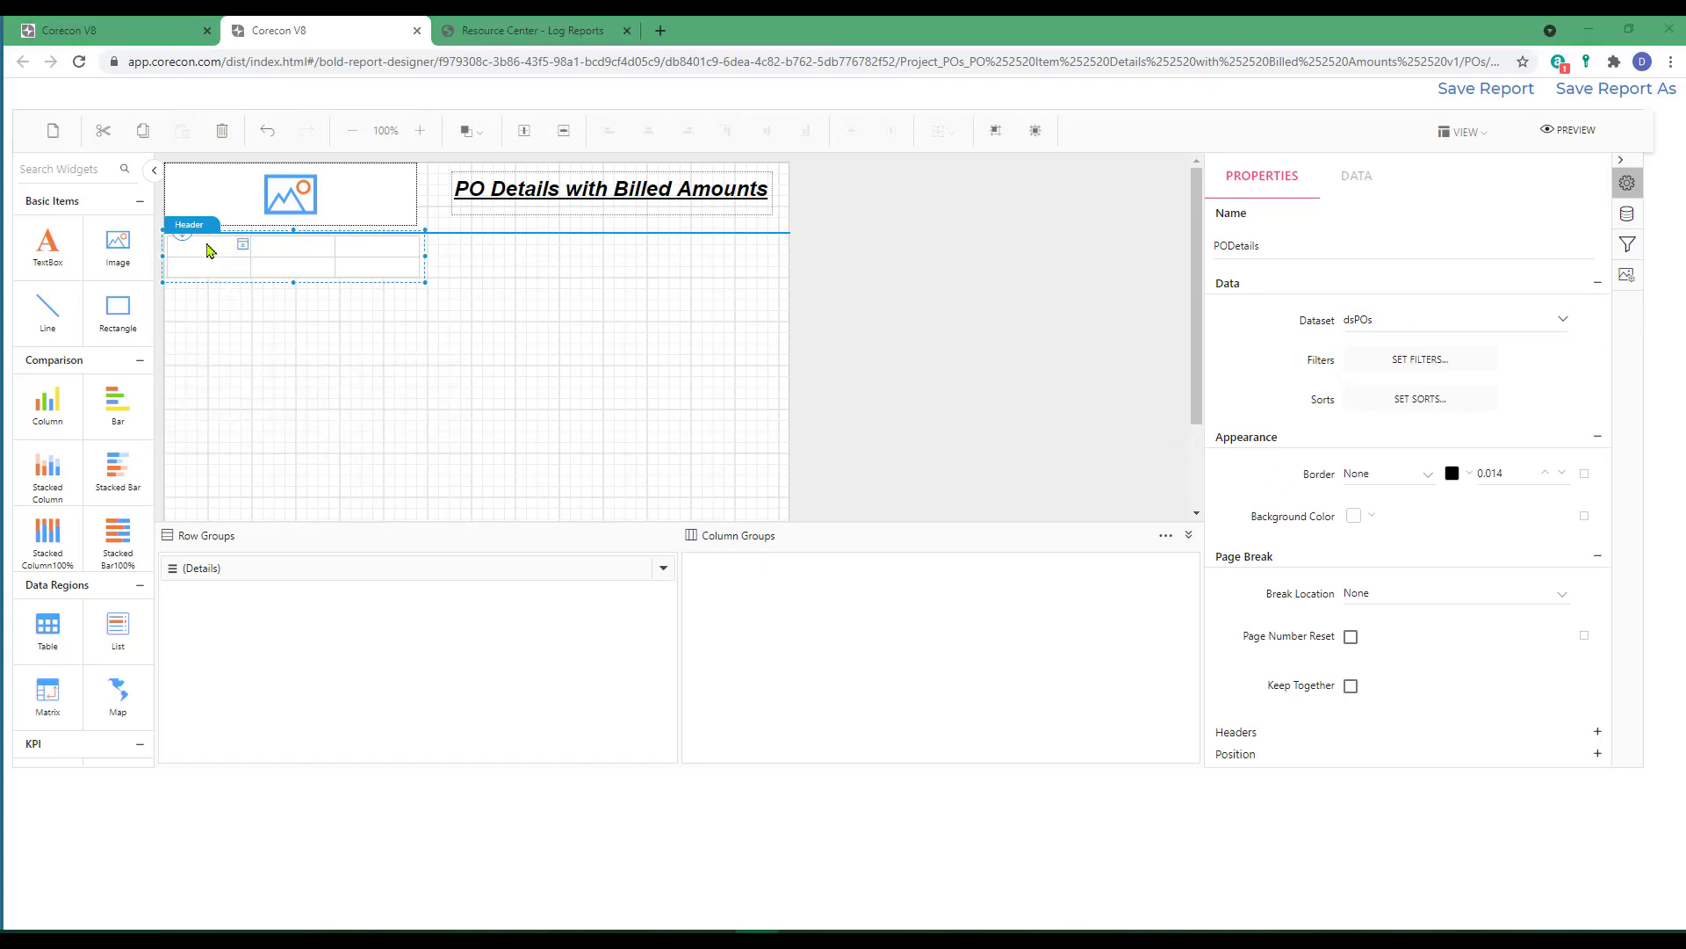
Fill the first cell of the table's detail row with the PONumber field.
{"action": "mouse_move", "coordinate": [215, 279]}
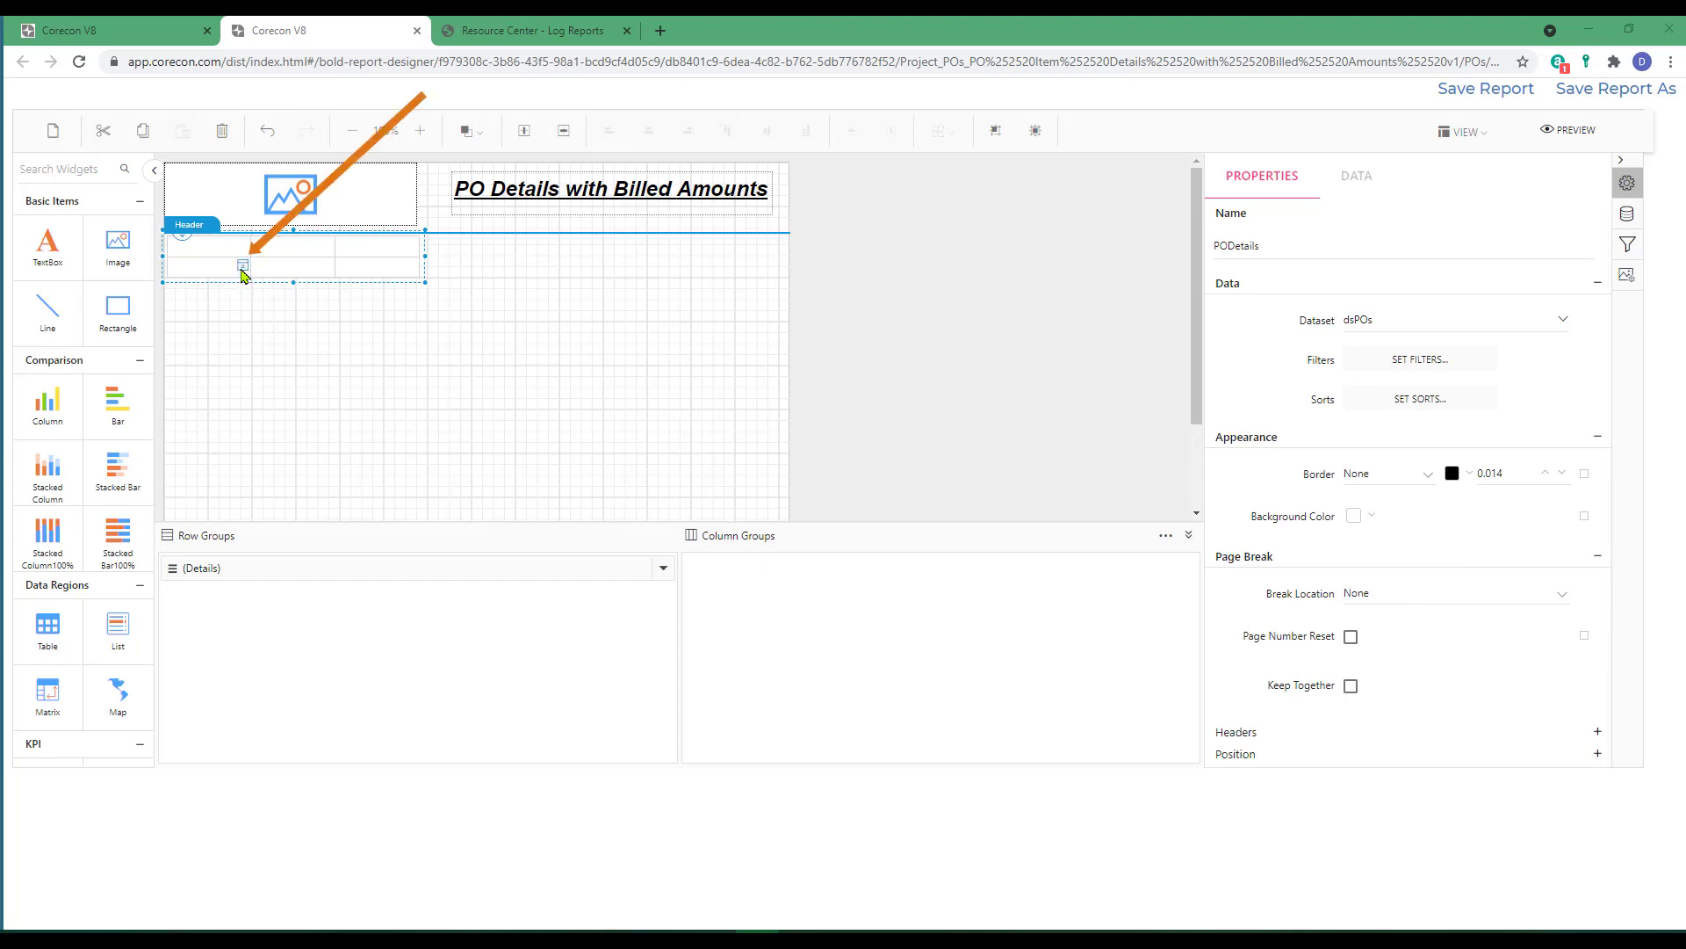
{"action": "left_click", "coordinate": [243, 267]}
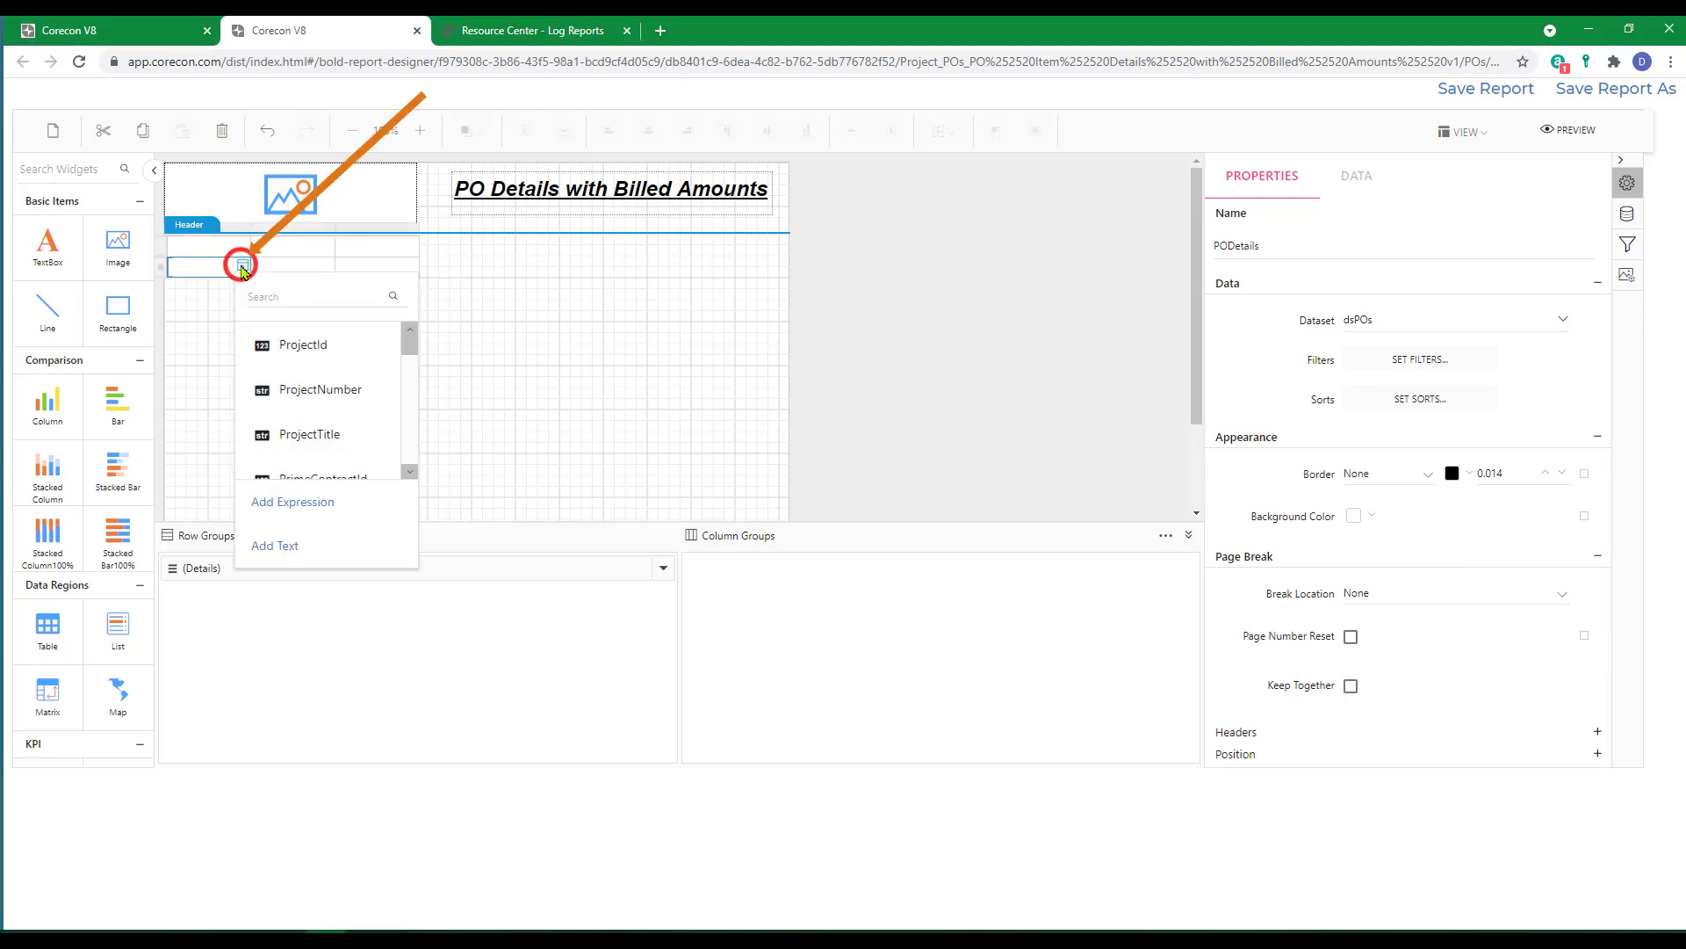
{"action": "scroll", "coordinate": [383, 402], "scroll_direction": "down", "scroll_amount": 10}
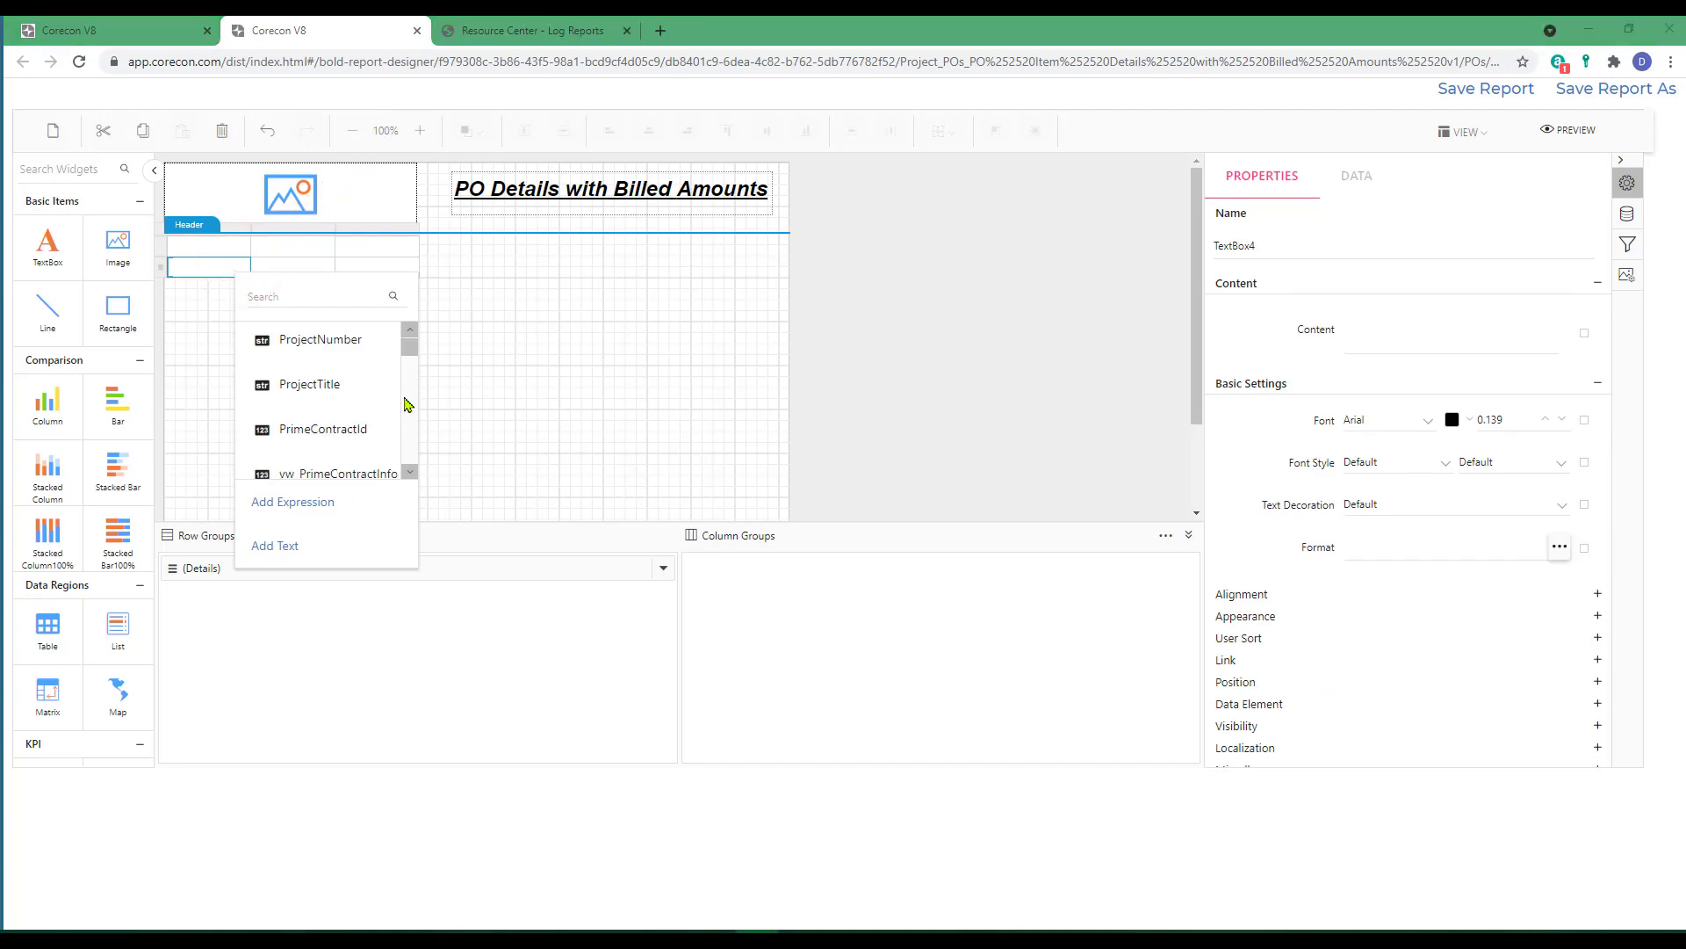
{"action": "scroll", "coordinate": [383, 401], "scroll_direction": "down", "scroll_amount": 2}
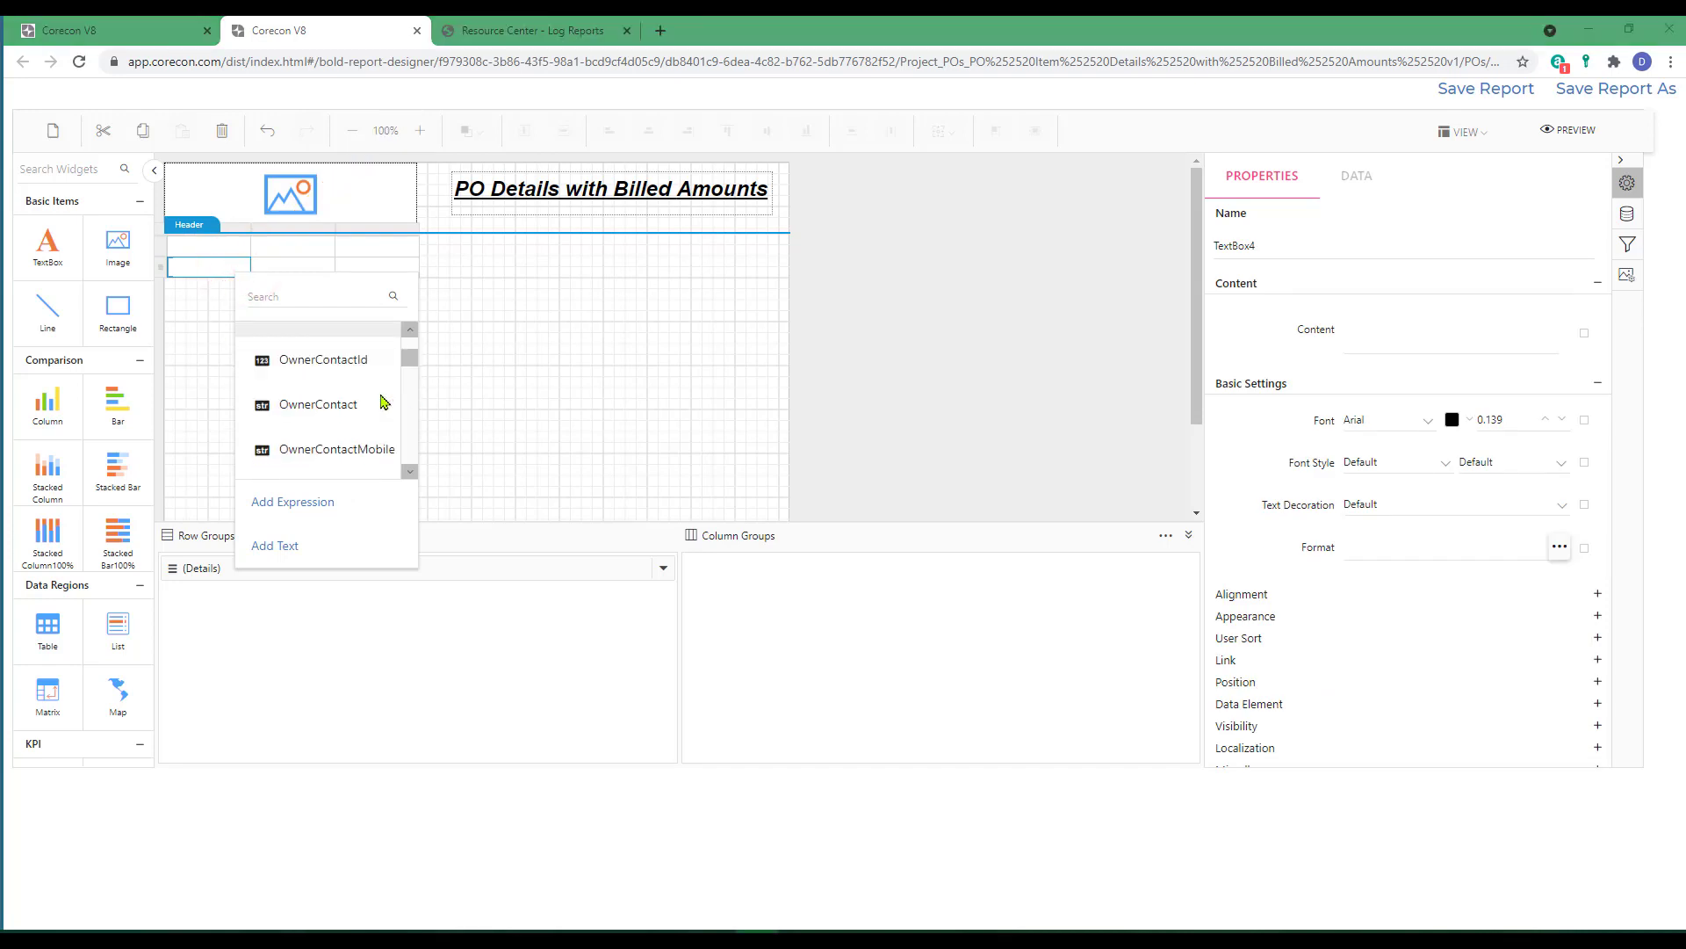
{"action": "scroll", "coordinate": [383, 403], "scroll_direction": "down", "scroll_amount": 5}
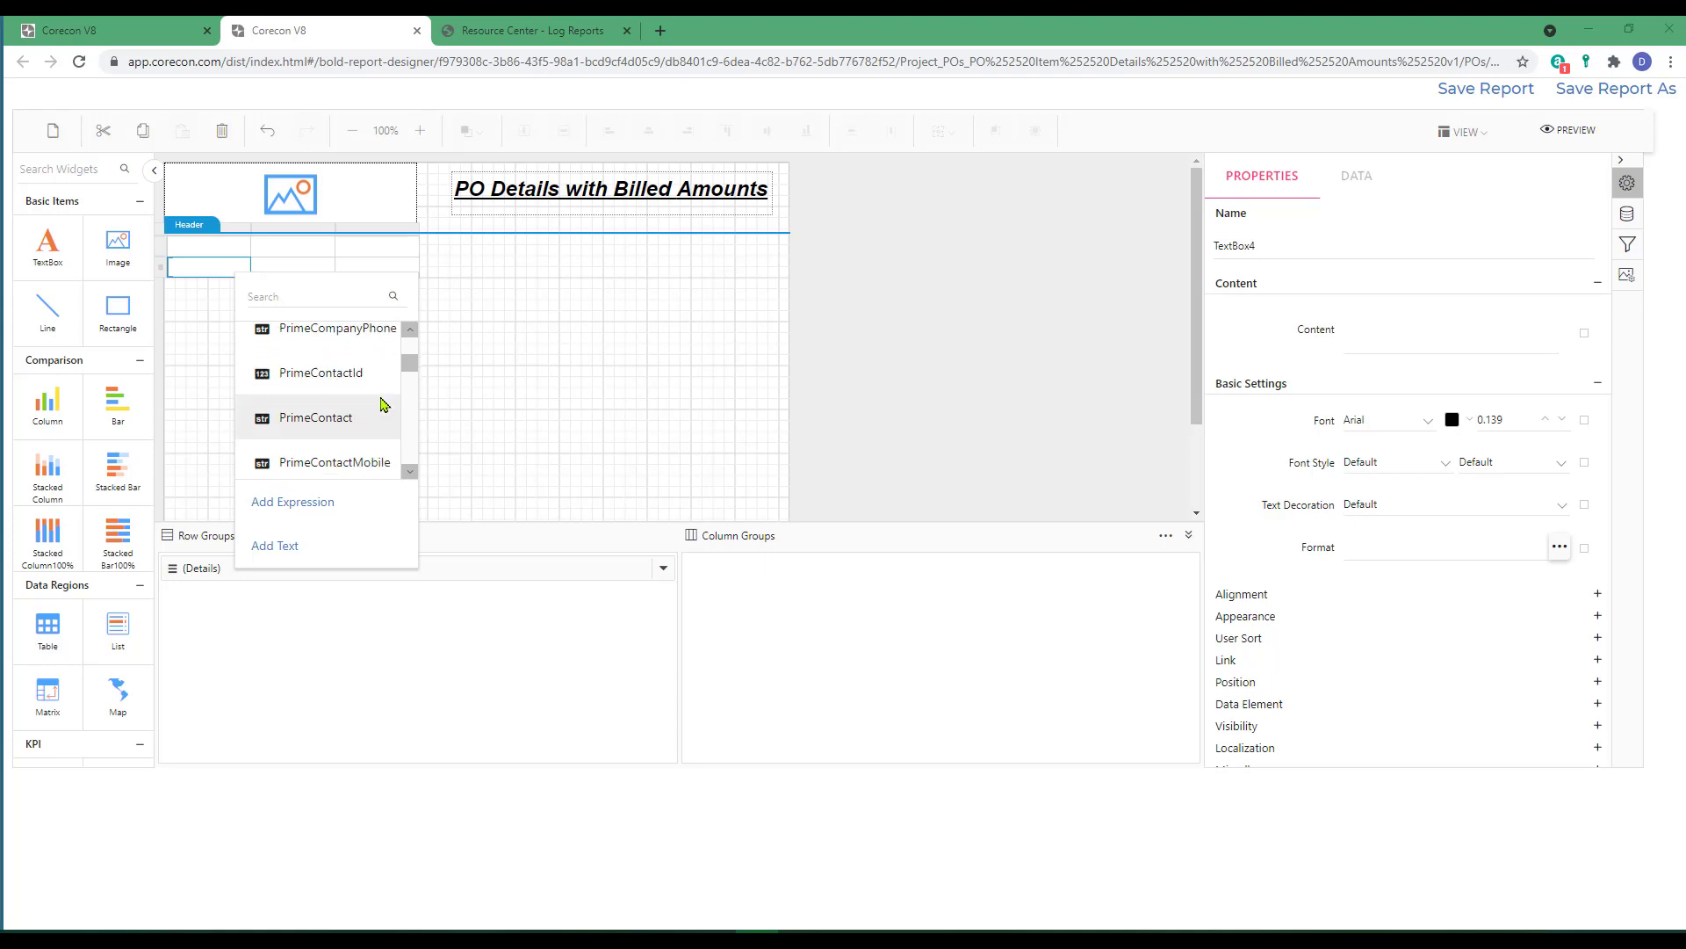
{"action": "scroll", "coordinate": [382, 402], "scroll_direction": "down", "scroll_amount": 5}
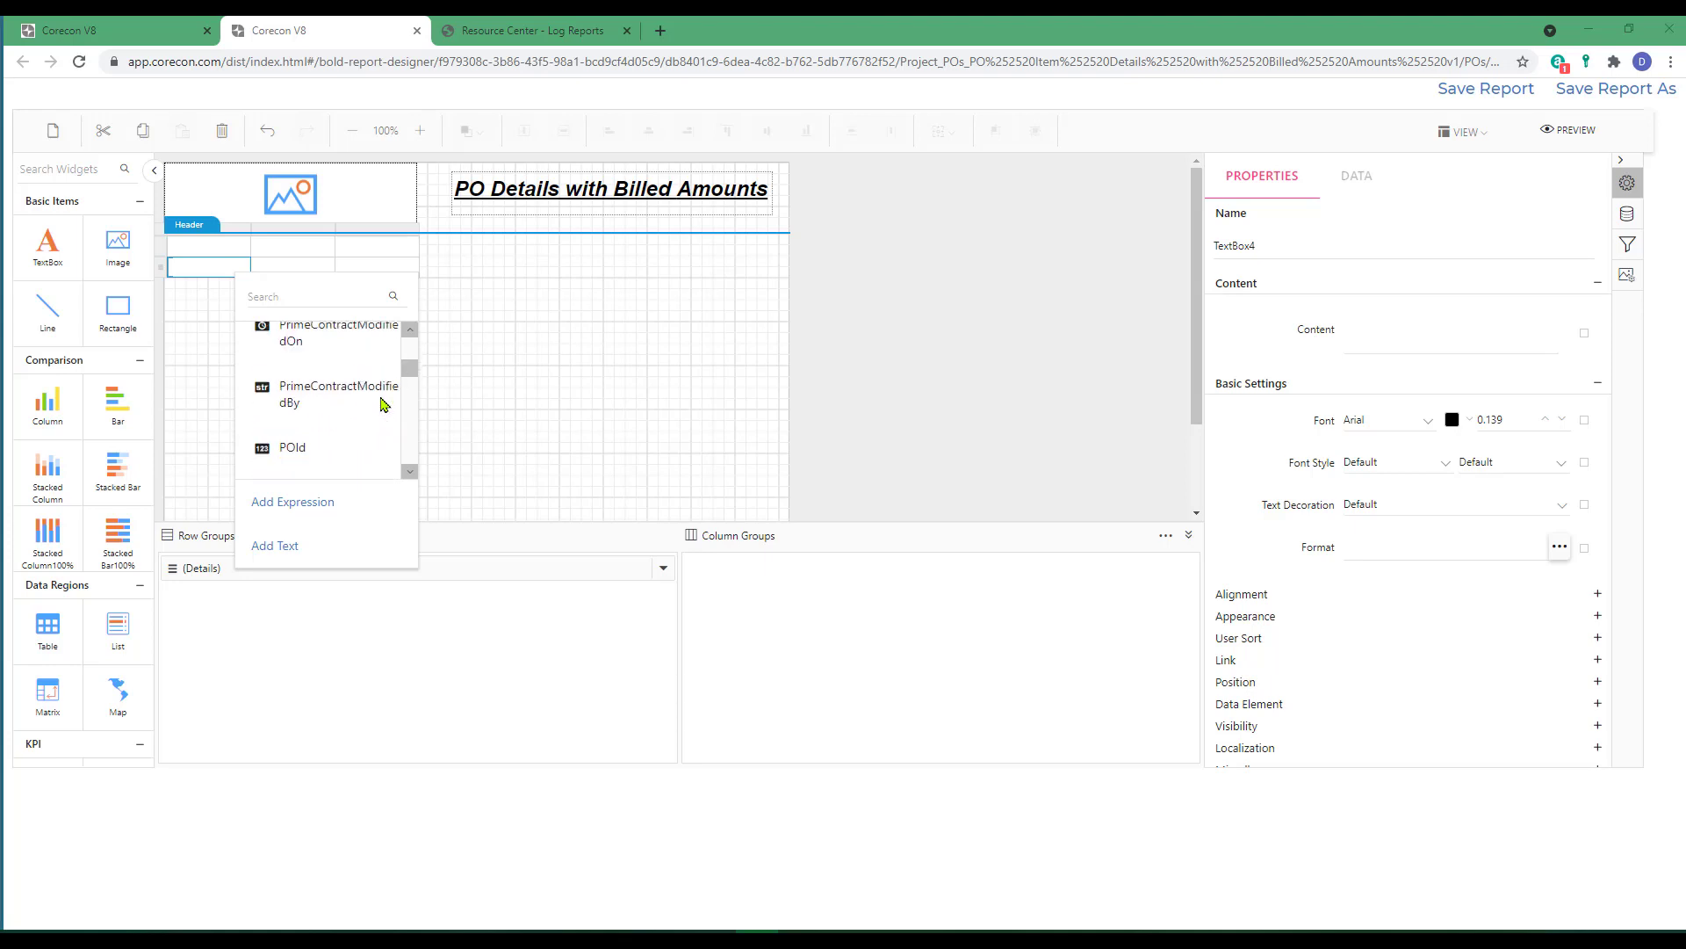
{"action": "left_click", "coordinate": [296, 391]}
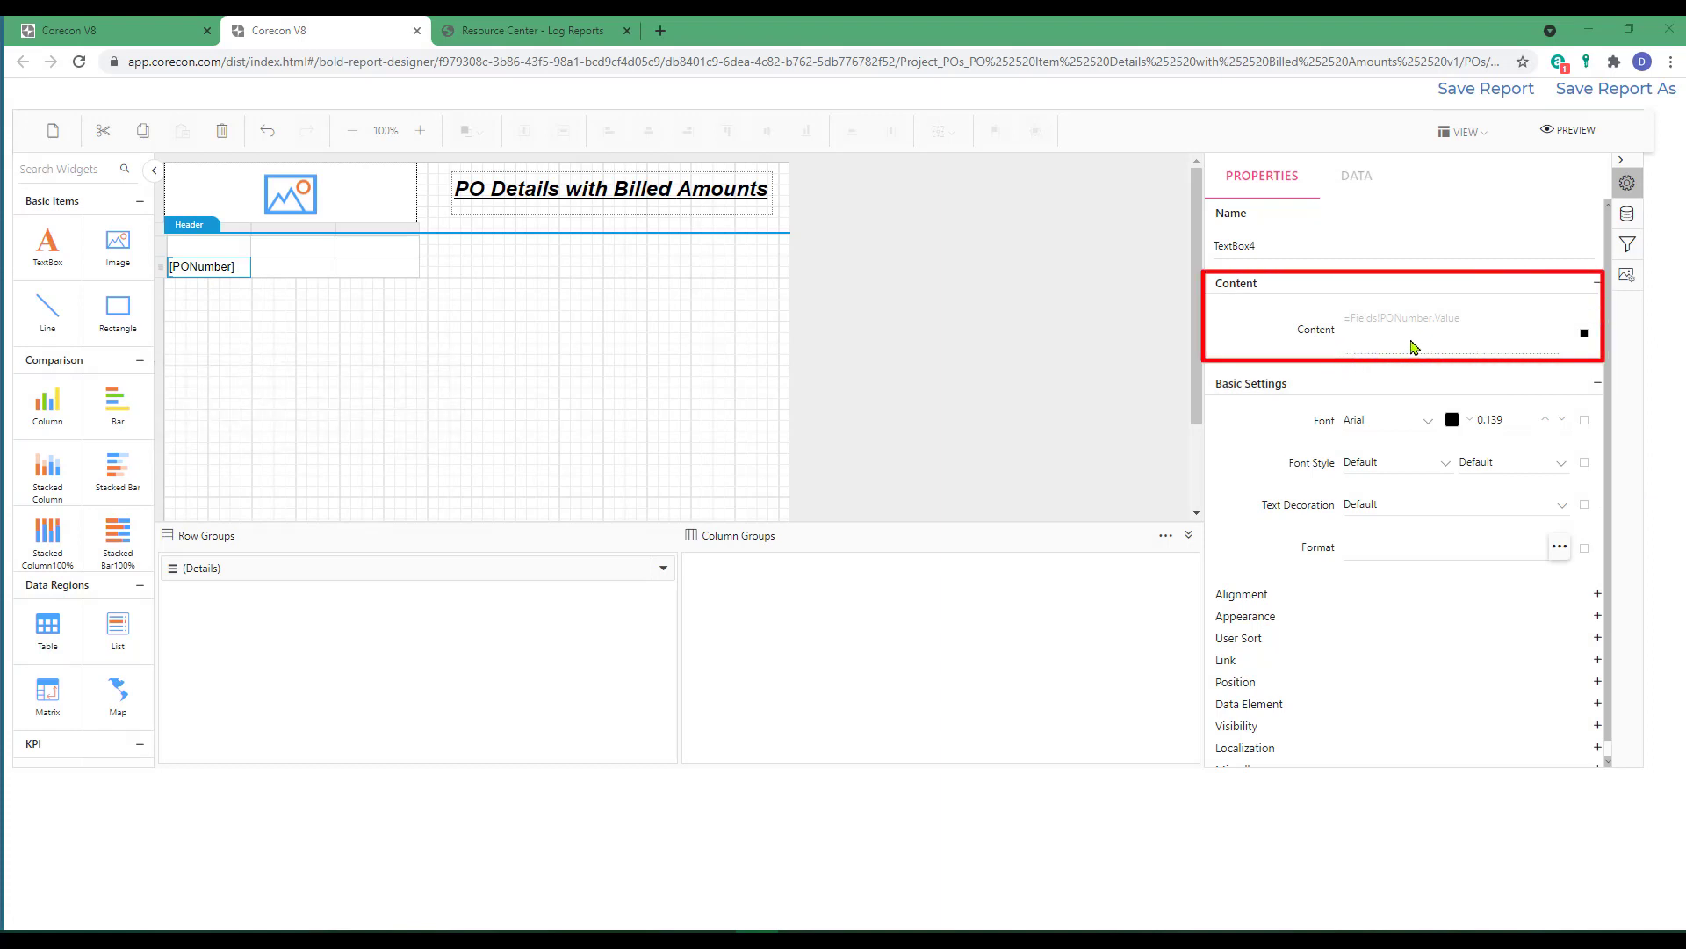
Fill the second cell of the detail row with the POSubject field.
{"action": "left_click", "coordinate": [290, 271]}
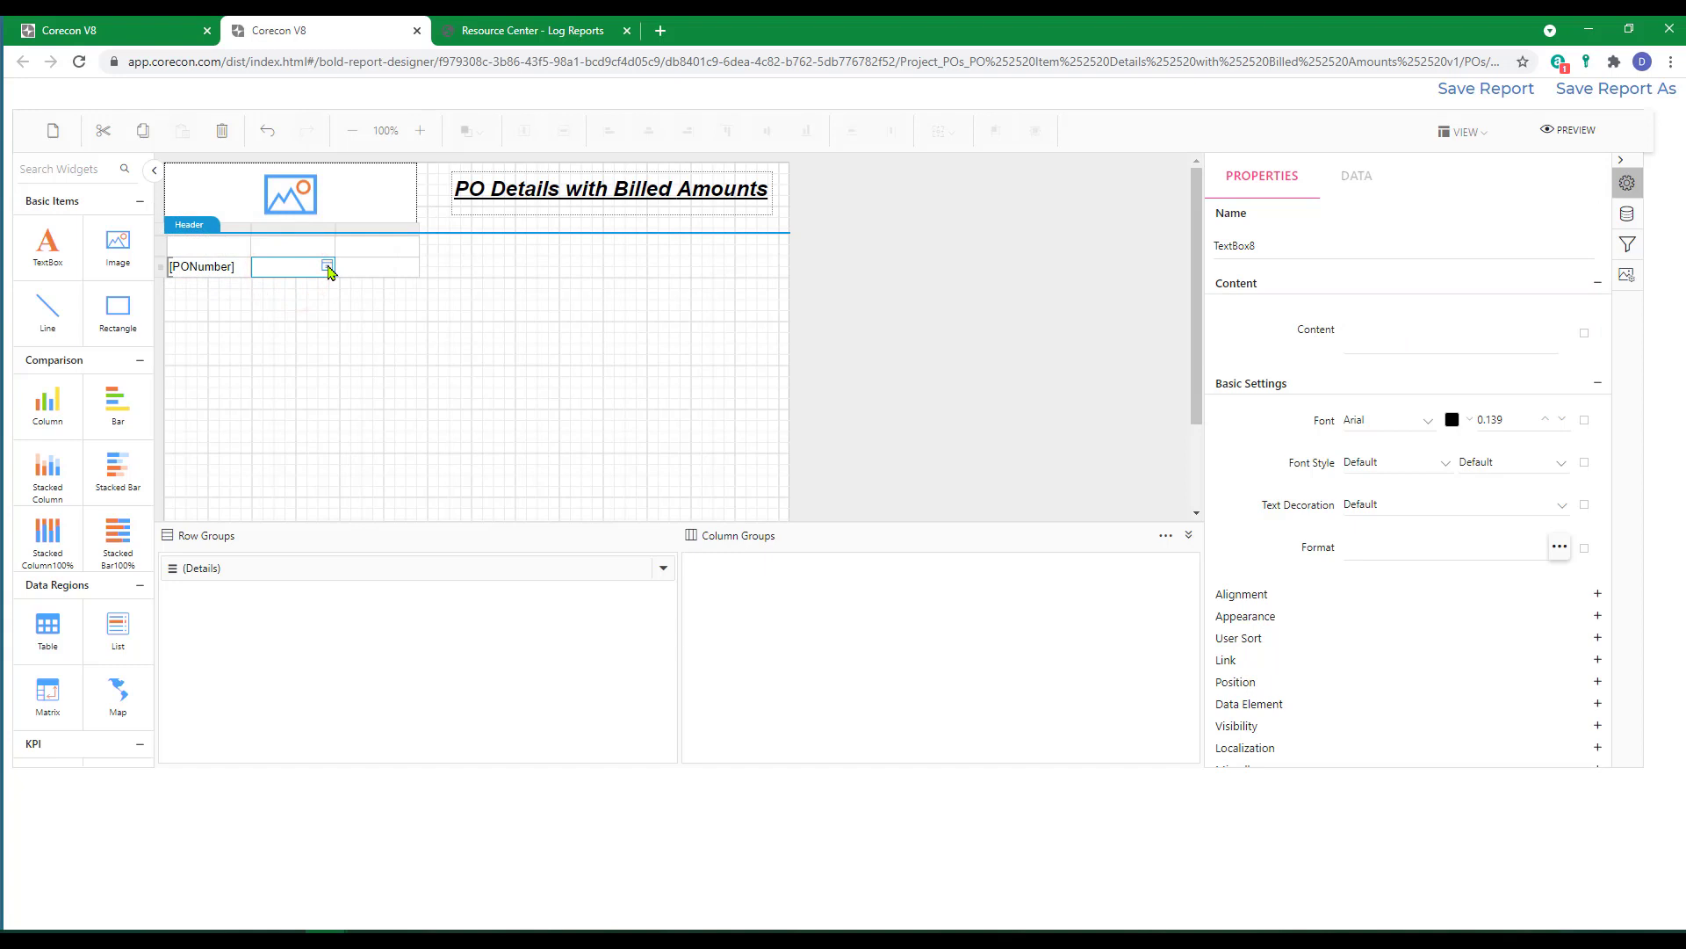
{"action": "left_click", "coordinate": [328, 267]}
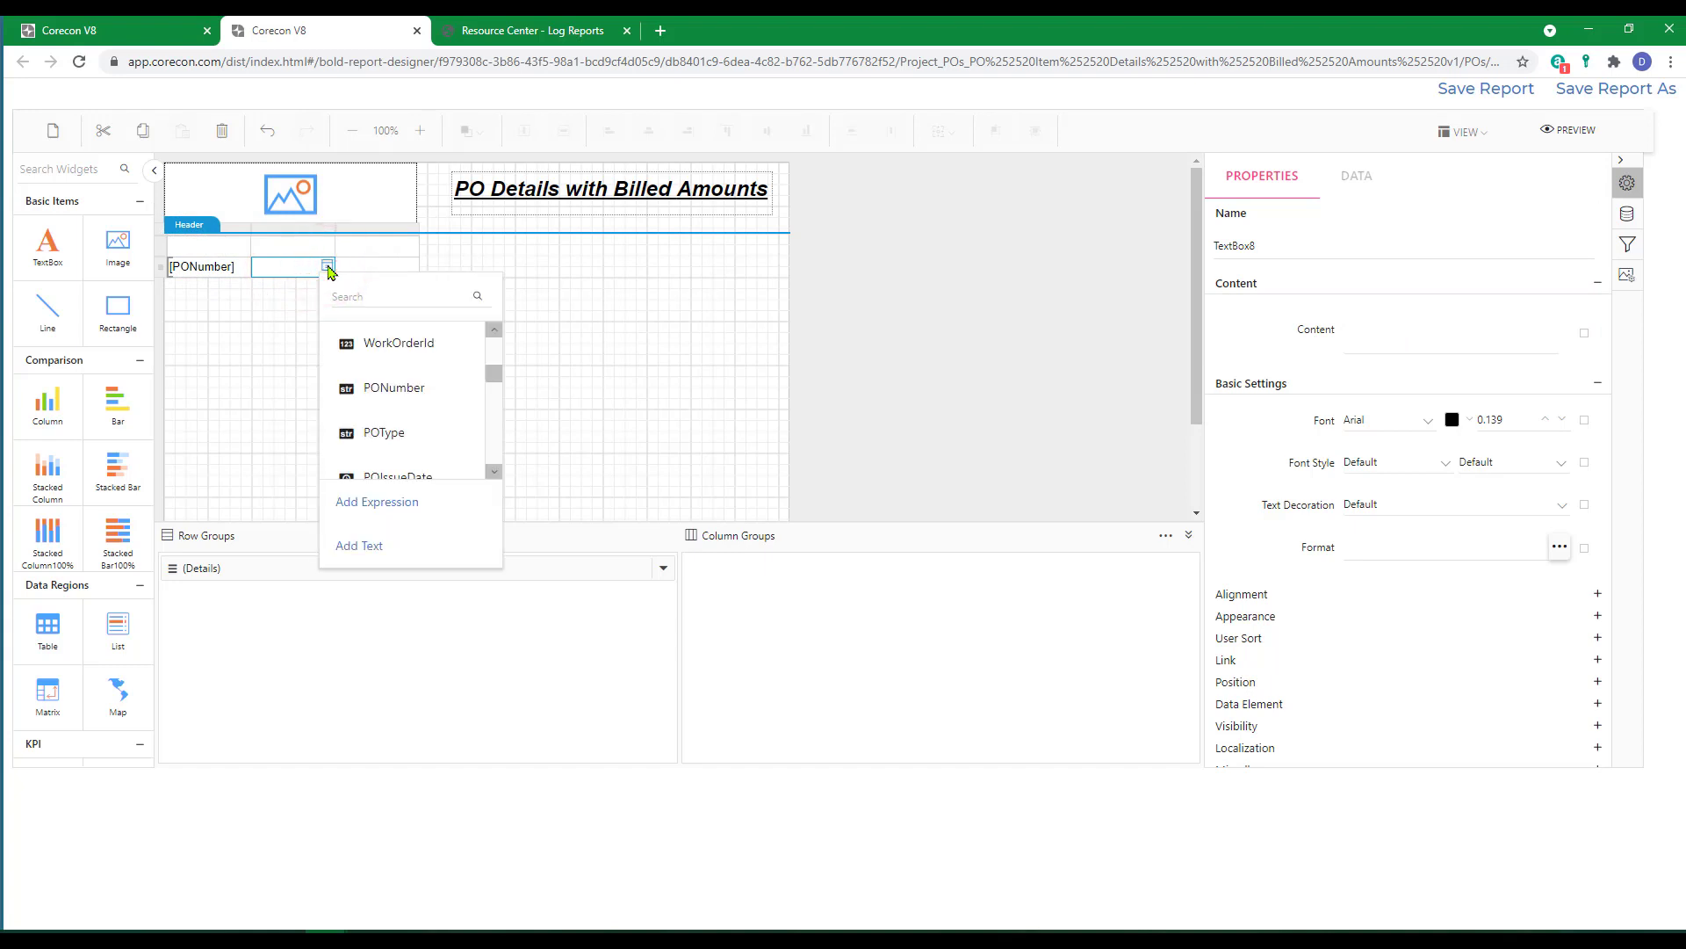
{"action": "left_click", "coordinate": [380, 300]}
{"action": "type", "text": "POS"}
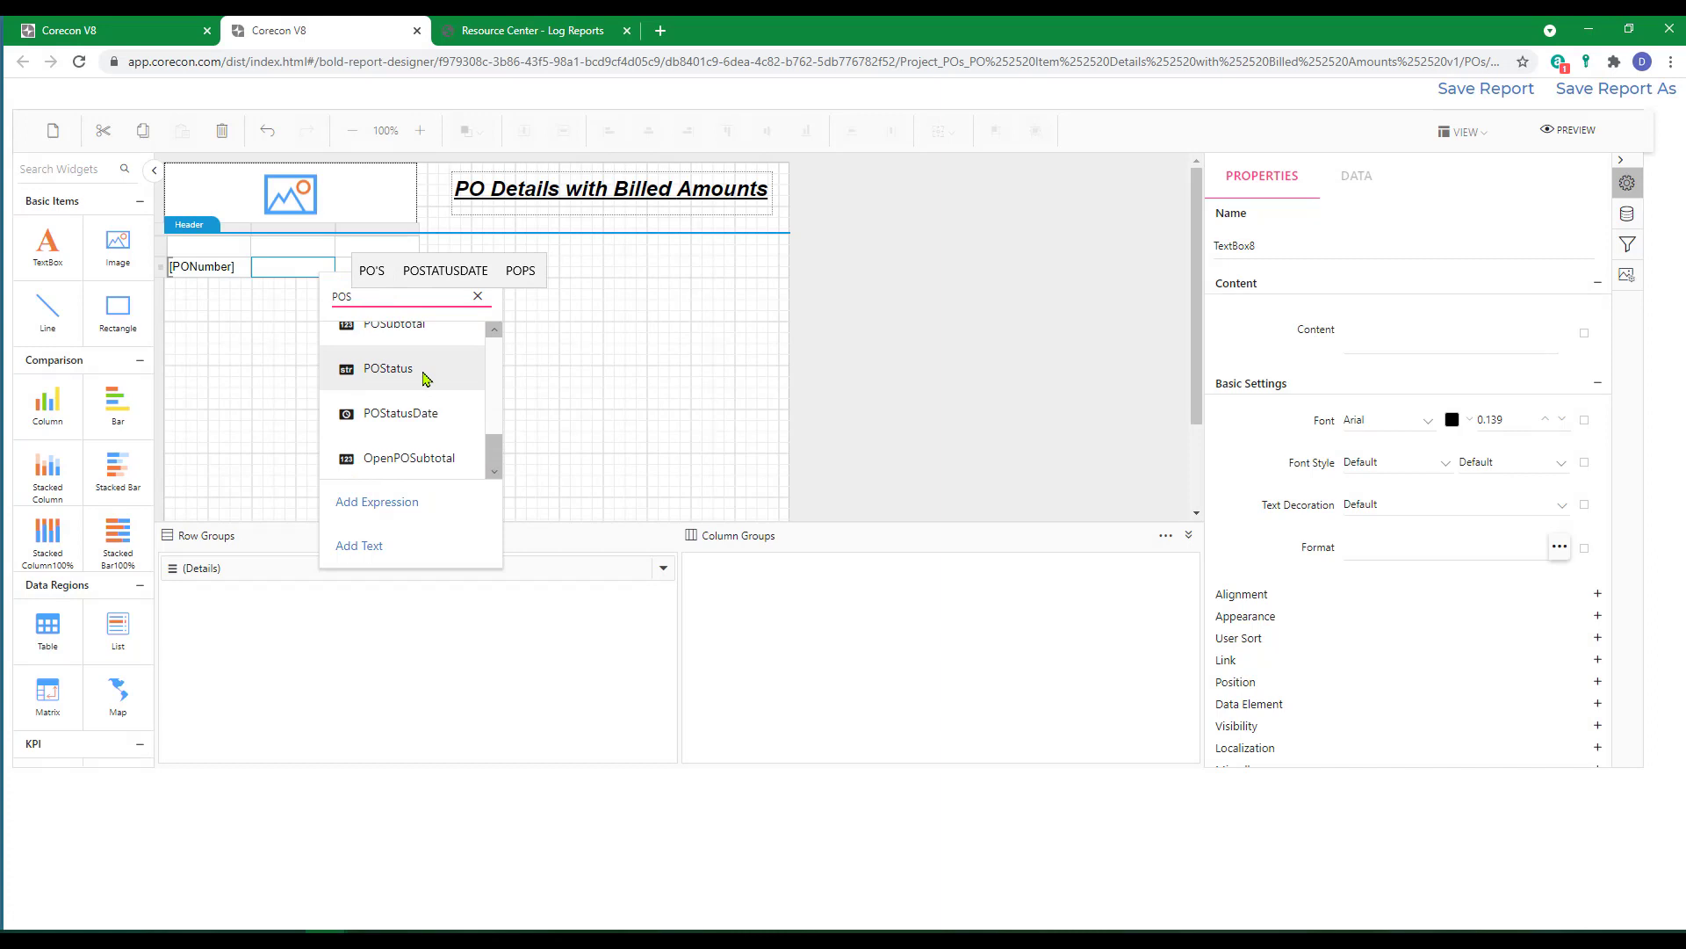
{"action": "type", "text": "ub"}
{"action": "left_click", "coordinate": [398, 343]}
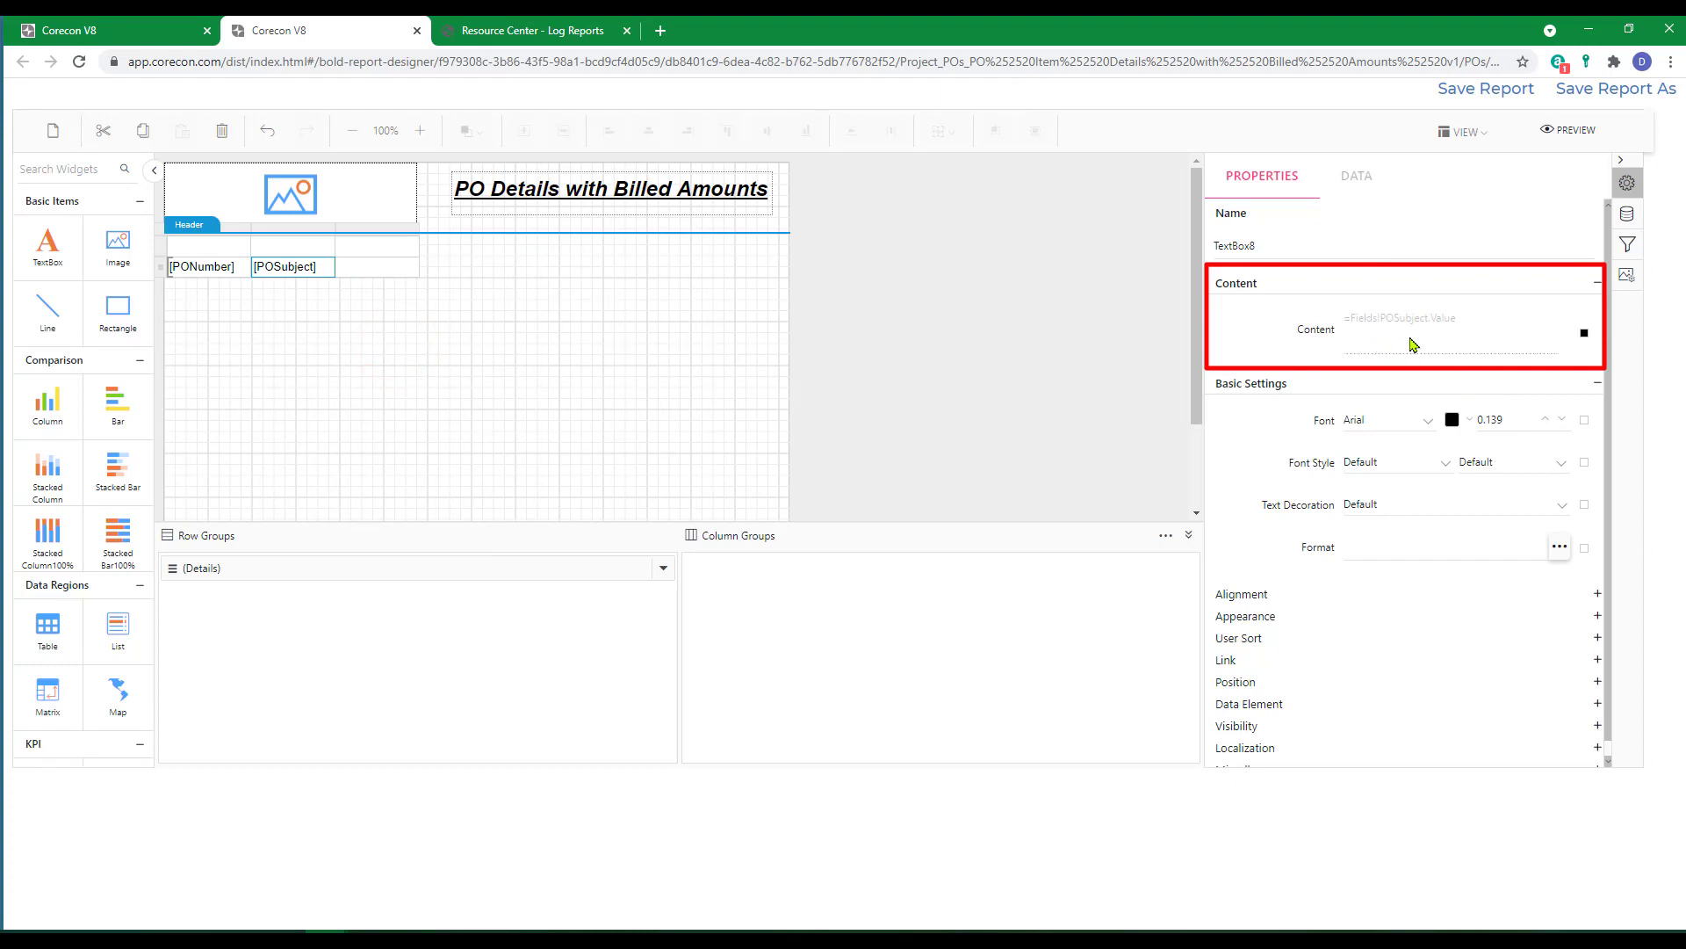
Fill the third cell of the detail row with the SupplierCompanyName field.
{"action": "left_click", "coordinate": [374, 267]}
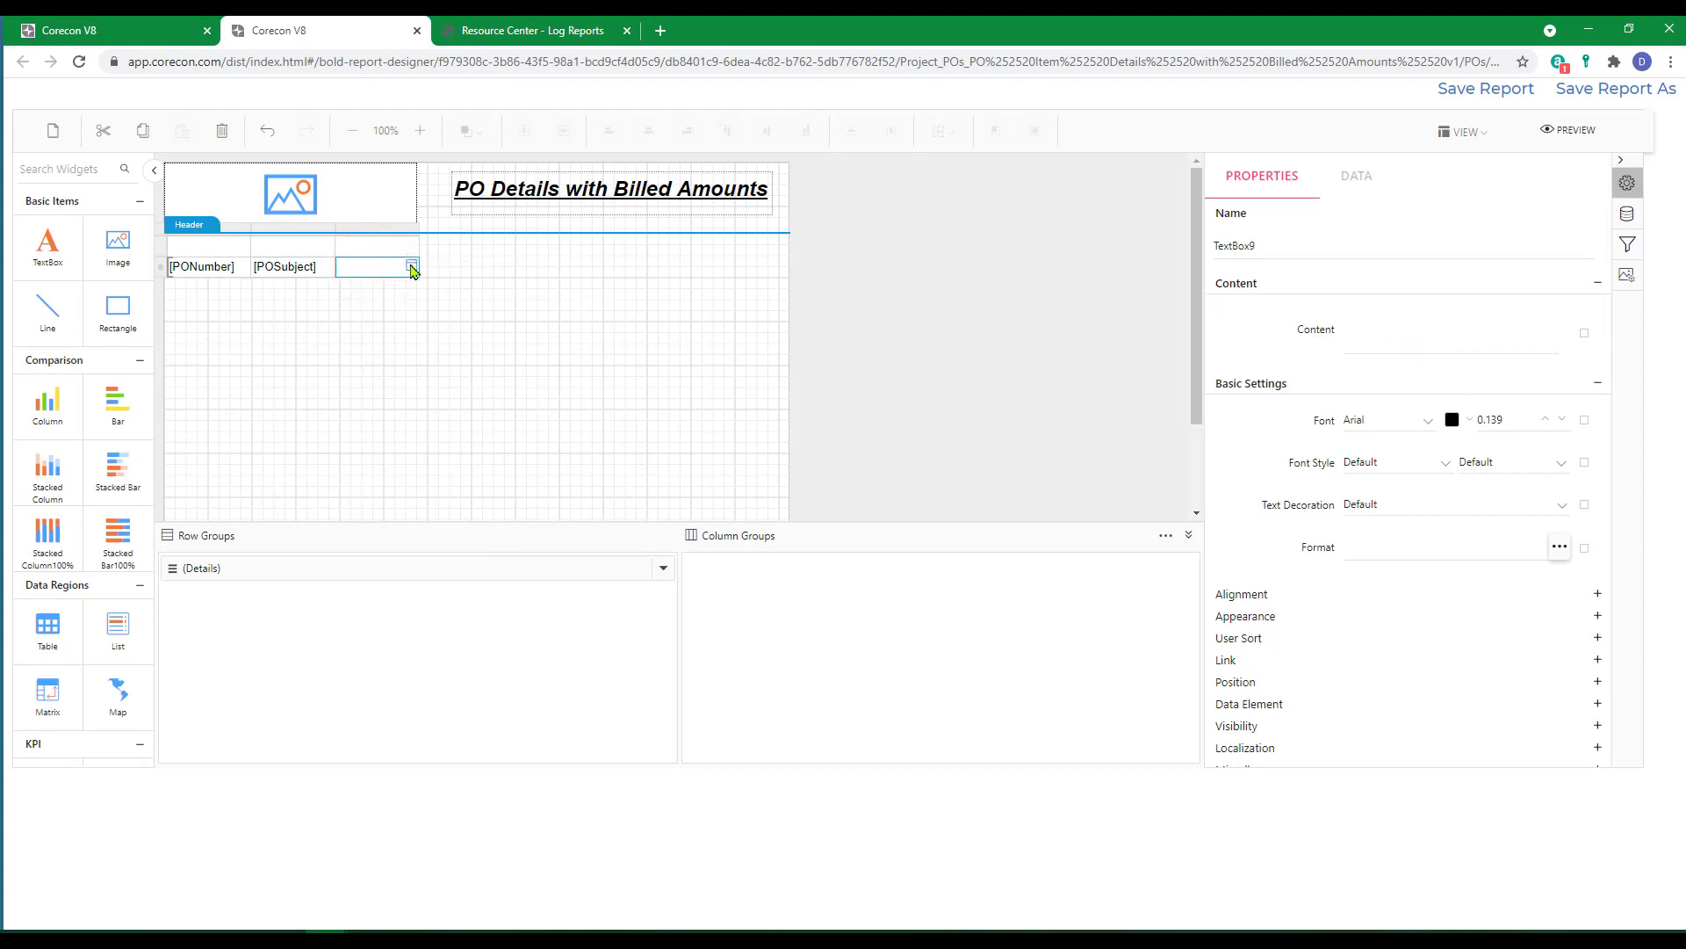
{"action": "left_click", "coordinate": [411, 268]}
{"action": "left_click", "coordinate": [446, 293]}
{"action": "type", "text": "s!S"}
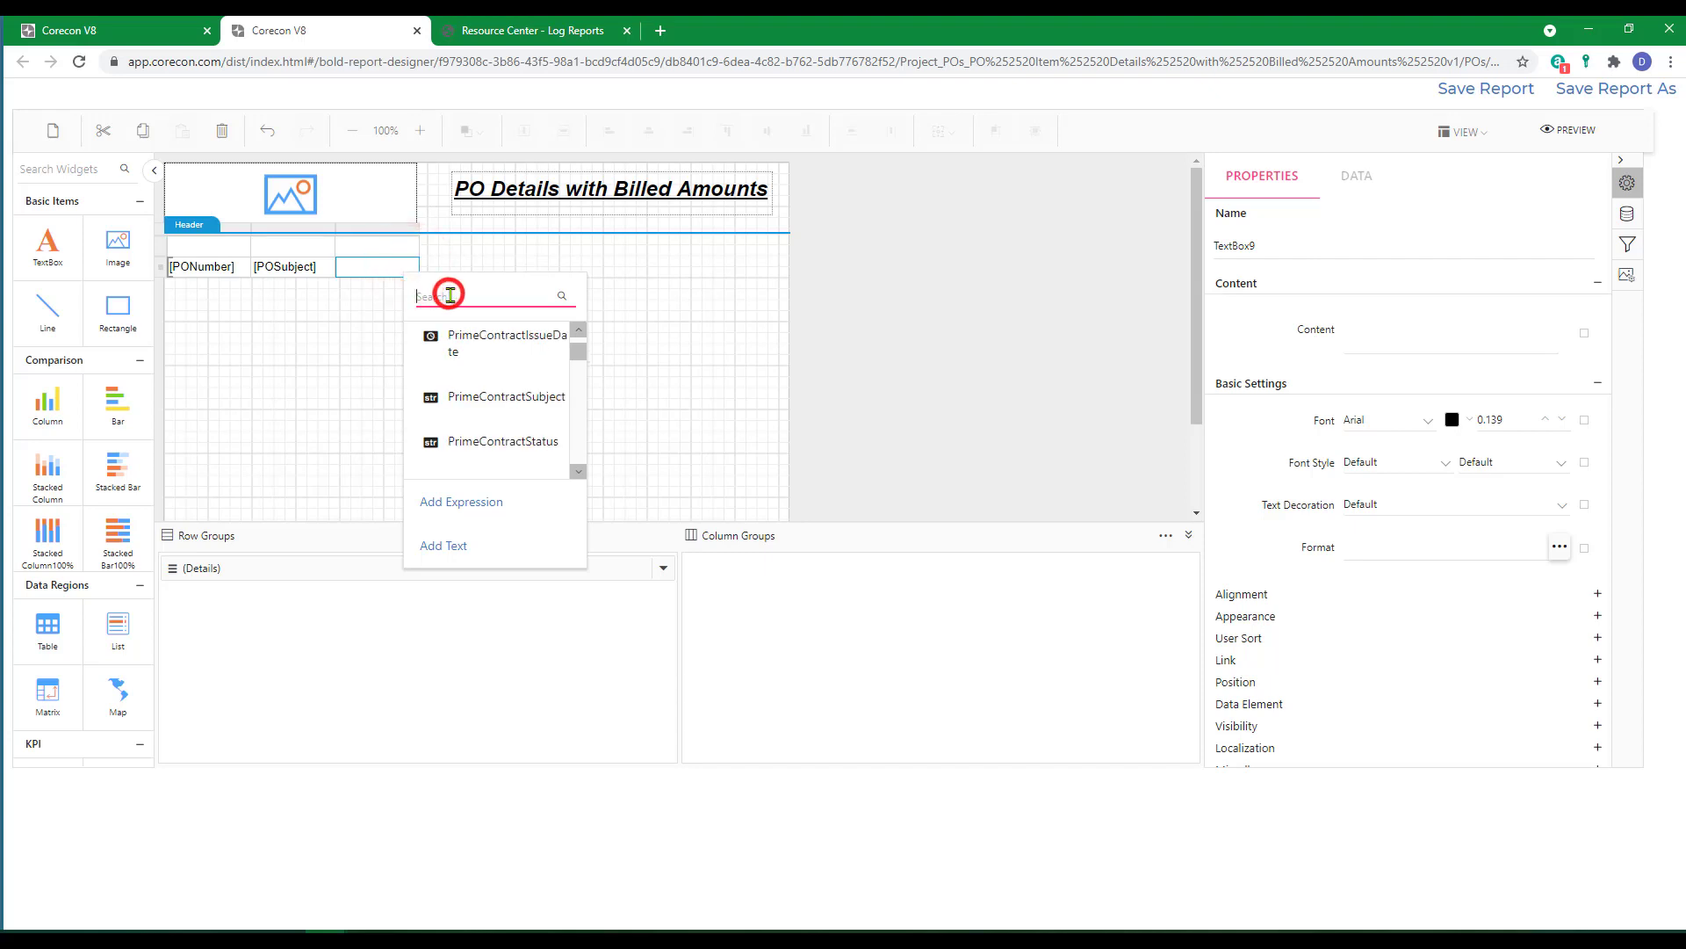
{"action": "type", "text": "upplierC"}
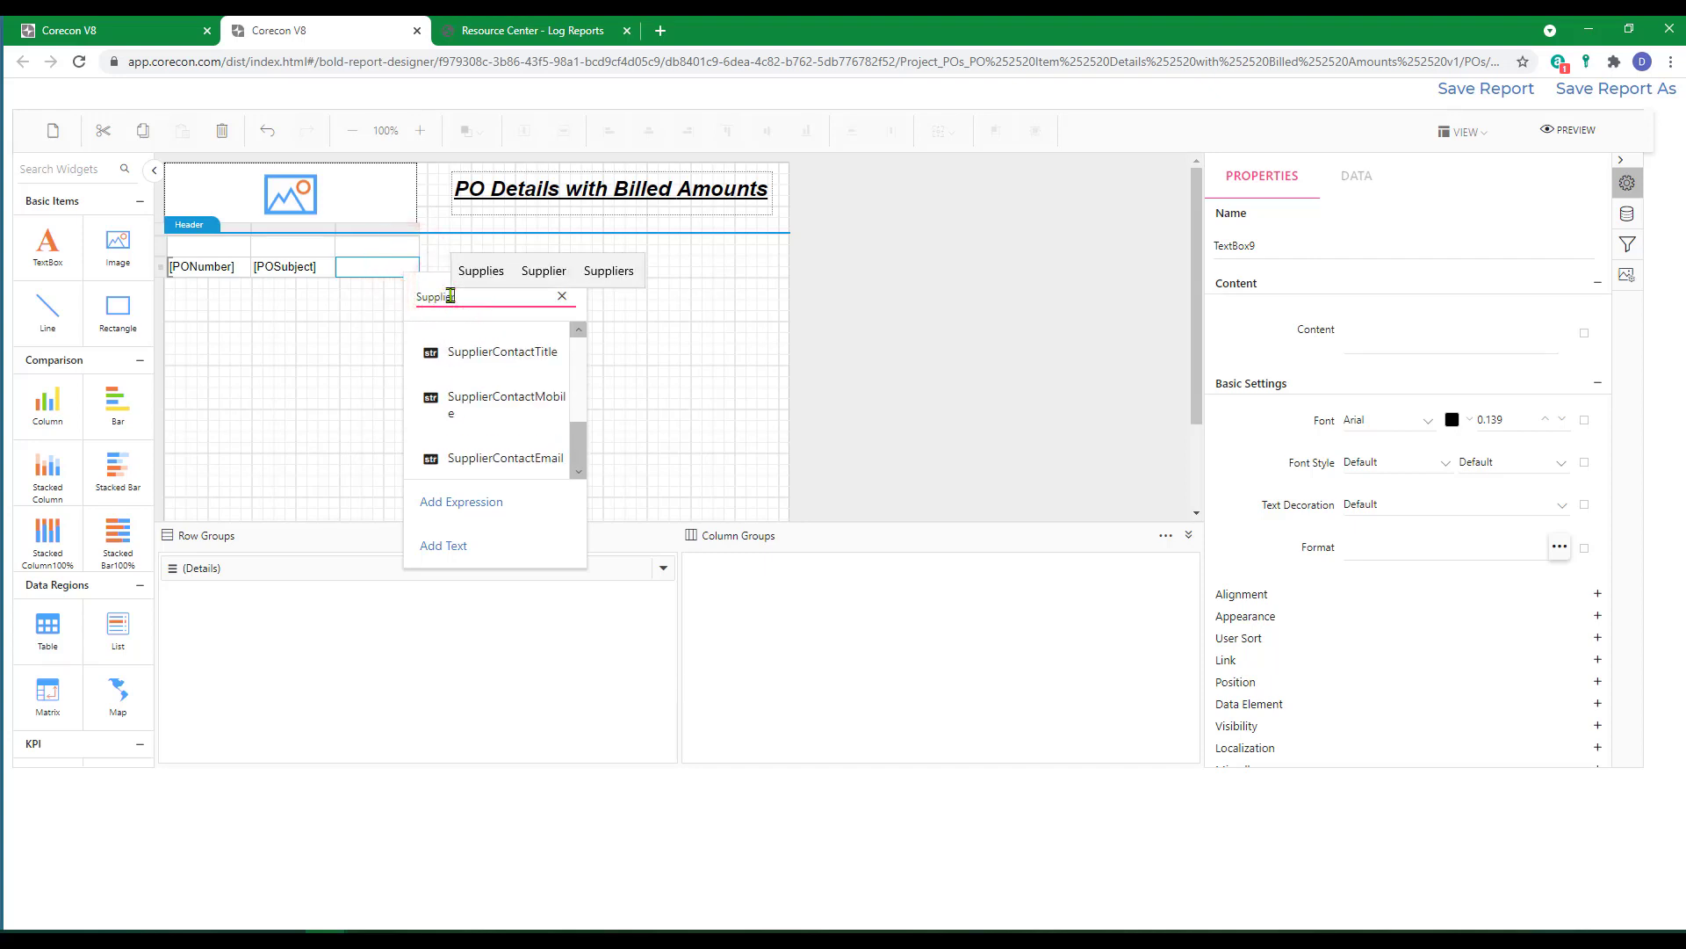
{"action": "type", "text": "ompany"}
{"action": "left_click", "coordinate": [486, 398]}
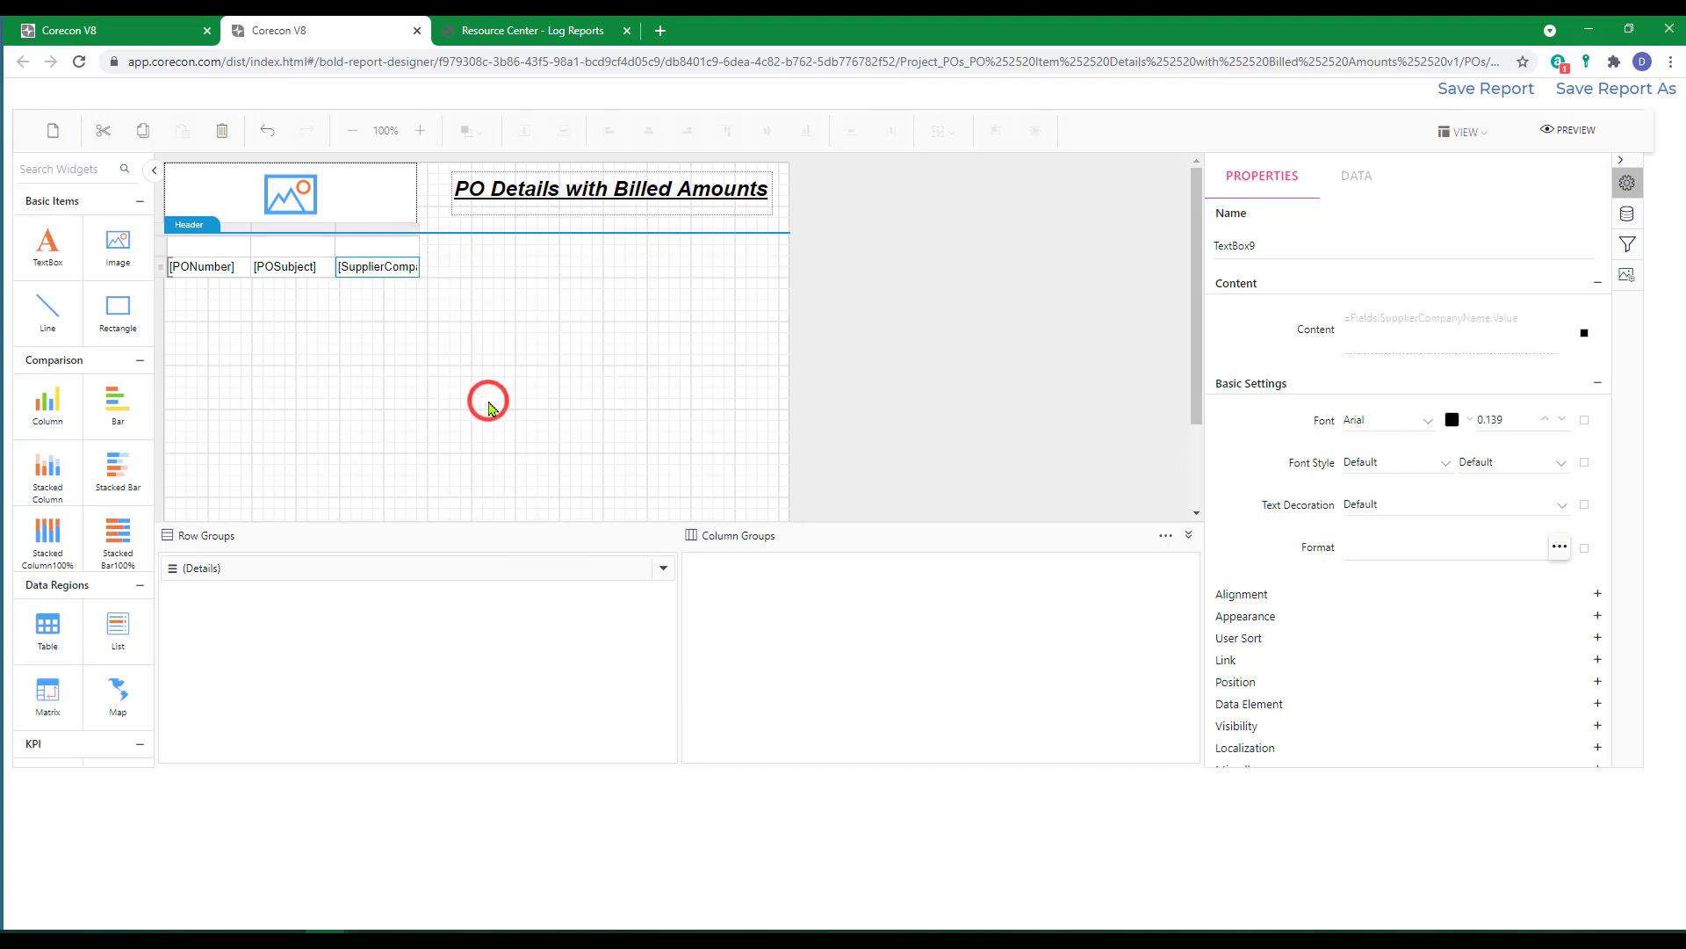
Insert four columns to the right of the supplier company name column.
{"action": "right_click", "coordinate": [387, 269]}
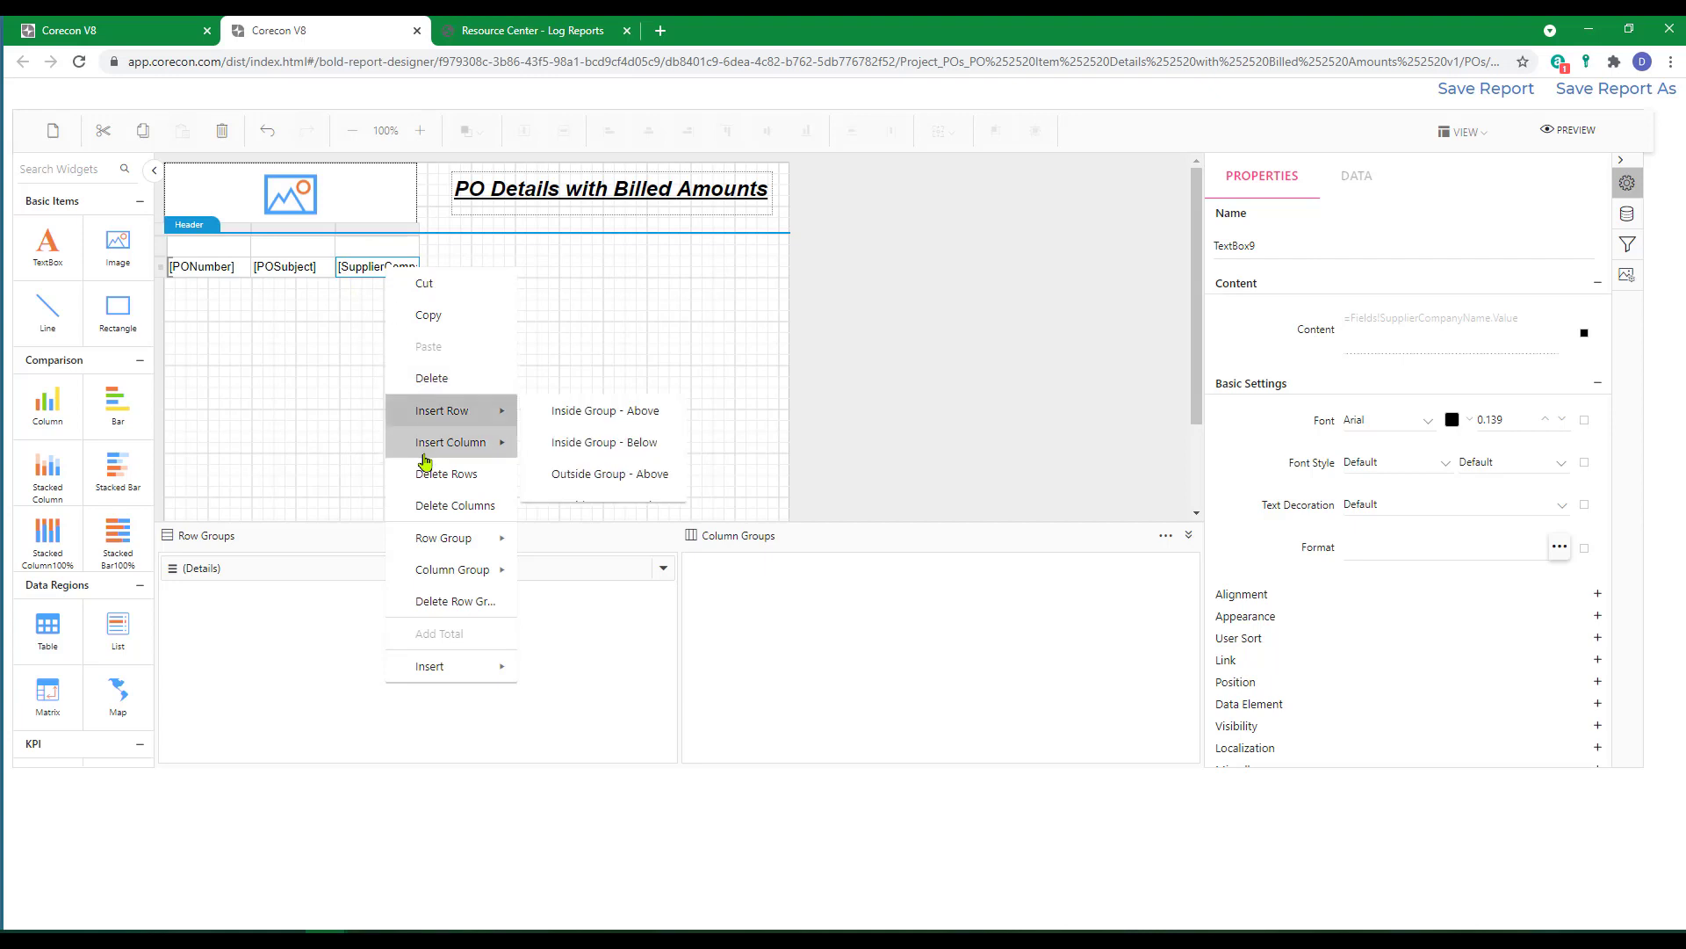
{"action": "mouse_move", "coordinate": [430, 444]}
{"action": "left_click", "coordinate": [562, 479]}
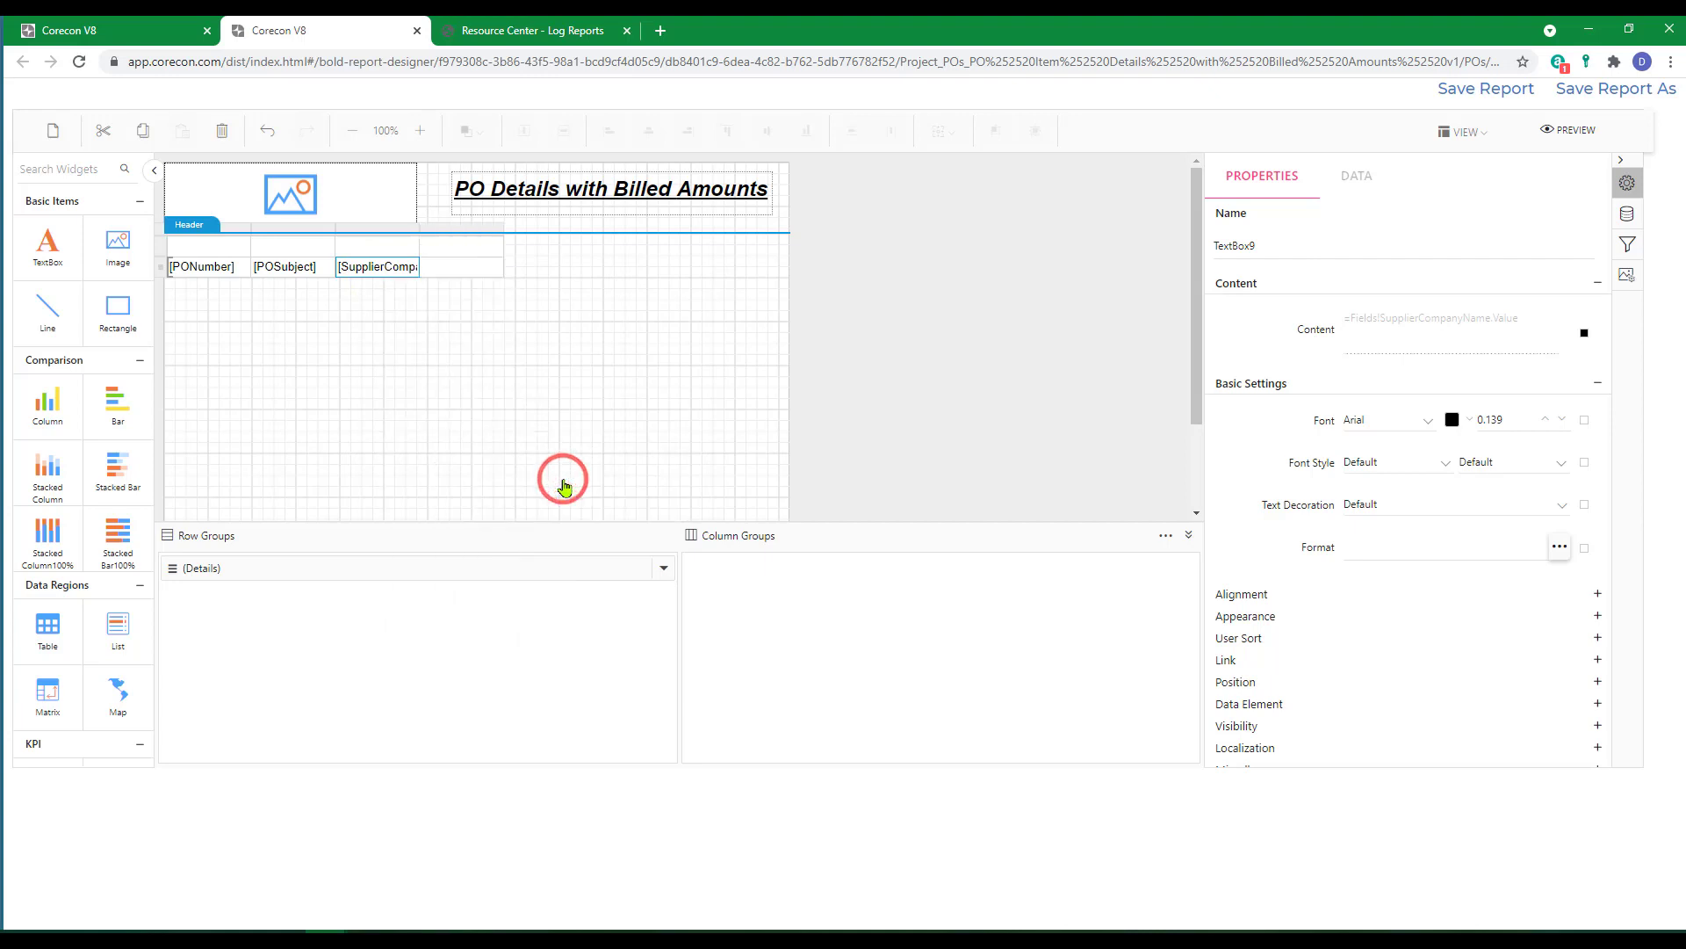
{"action": "right_click", "coordinate": [381, 274]}
{"action": "mouse_move", "coordinate": [440, 442]}
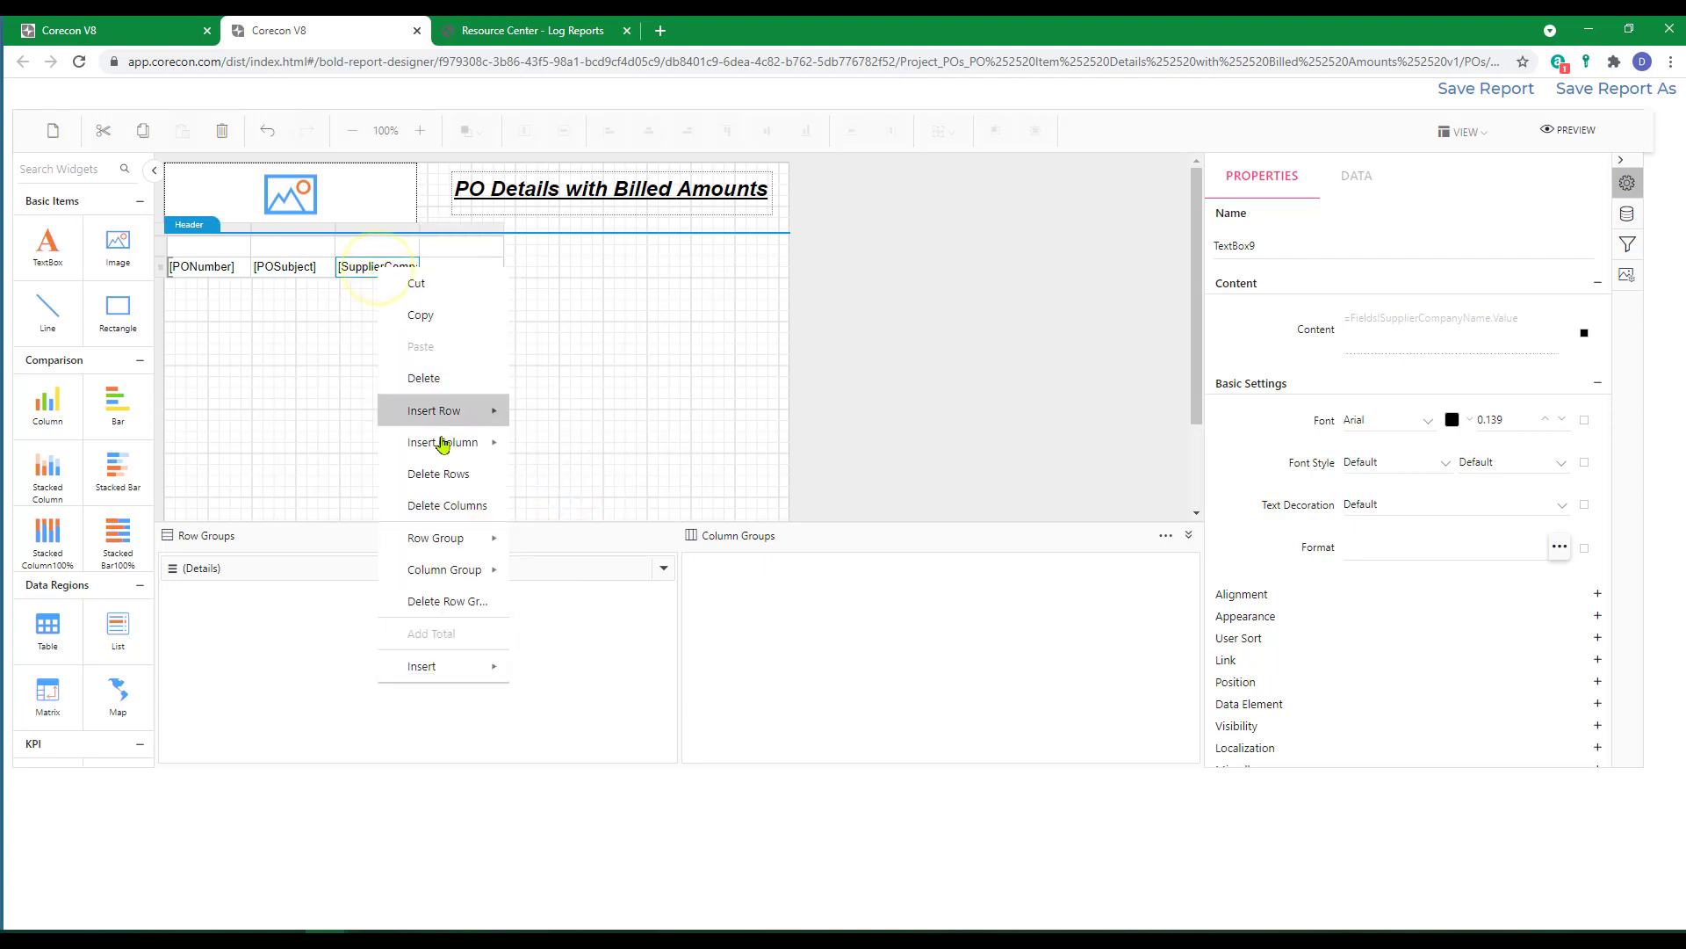
{"action": "left_click", "coordinate": [566, 477]}
{"action": "right_click", "coordinate": [373, 270]}
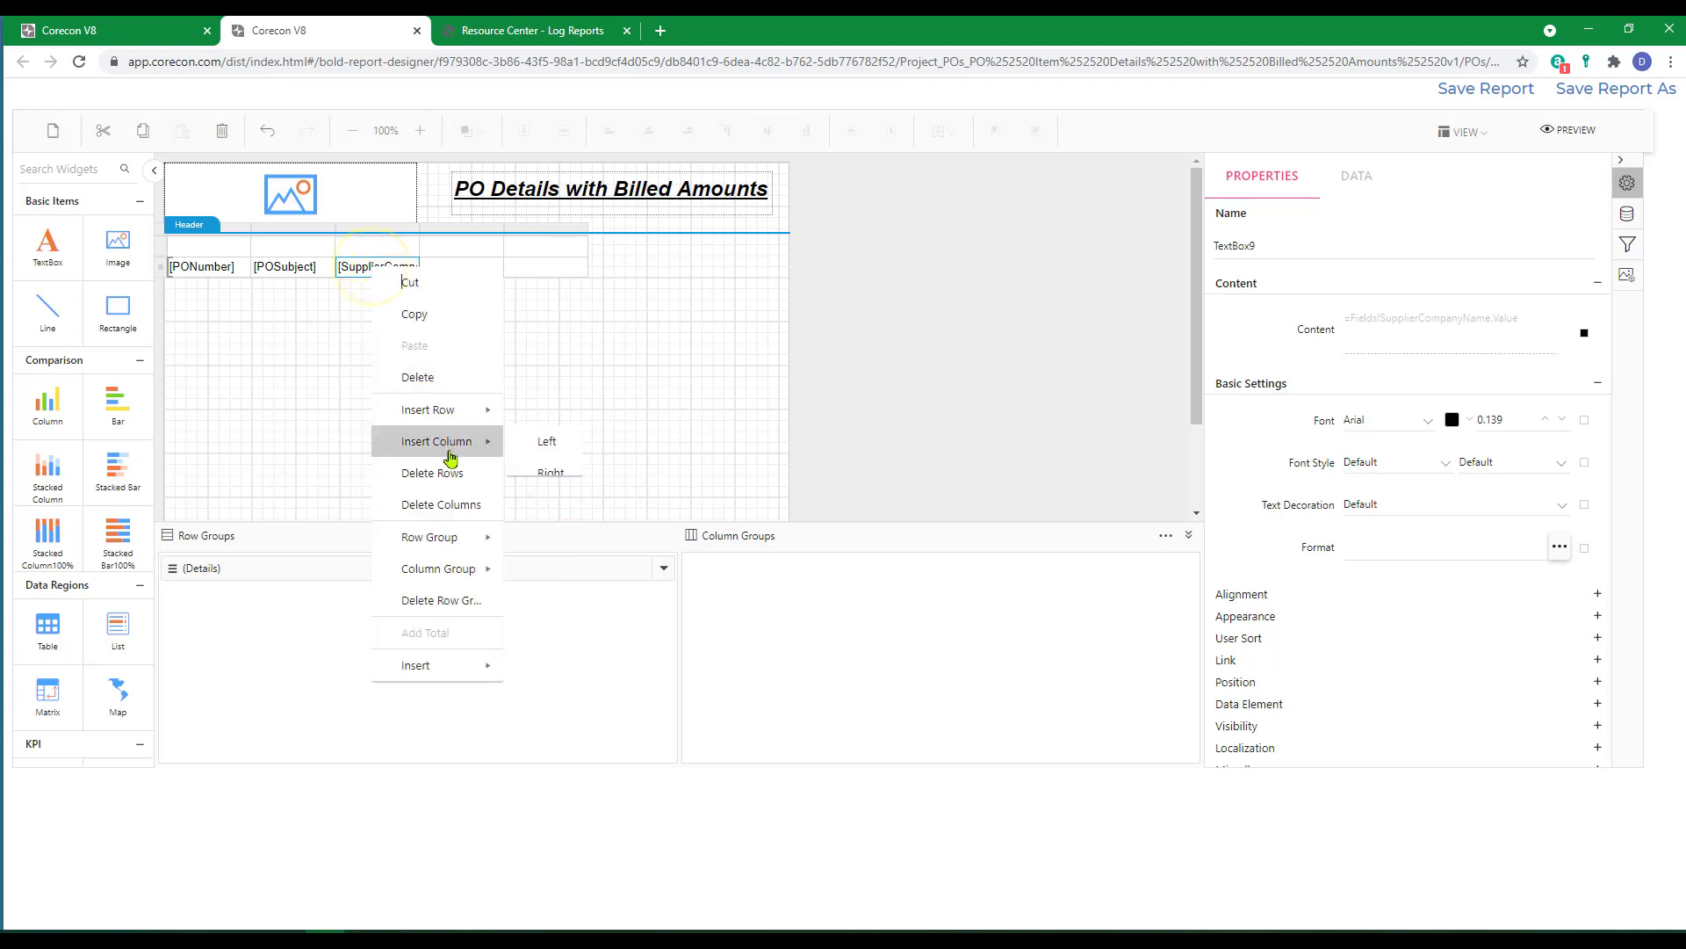
{"action": "left_click", "coordinate": [540, 474]}
{"action": "right_click", "coordinate": [384, 275]}
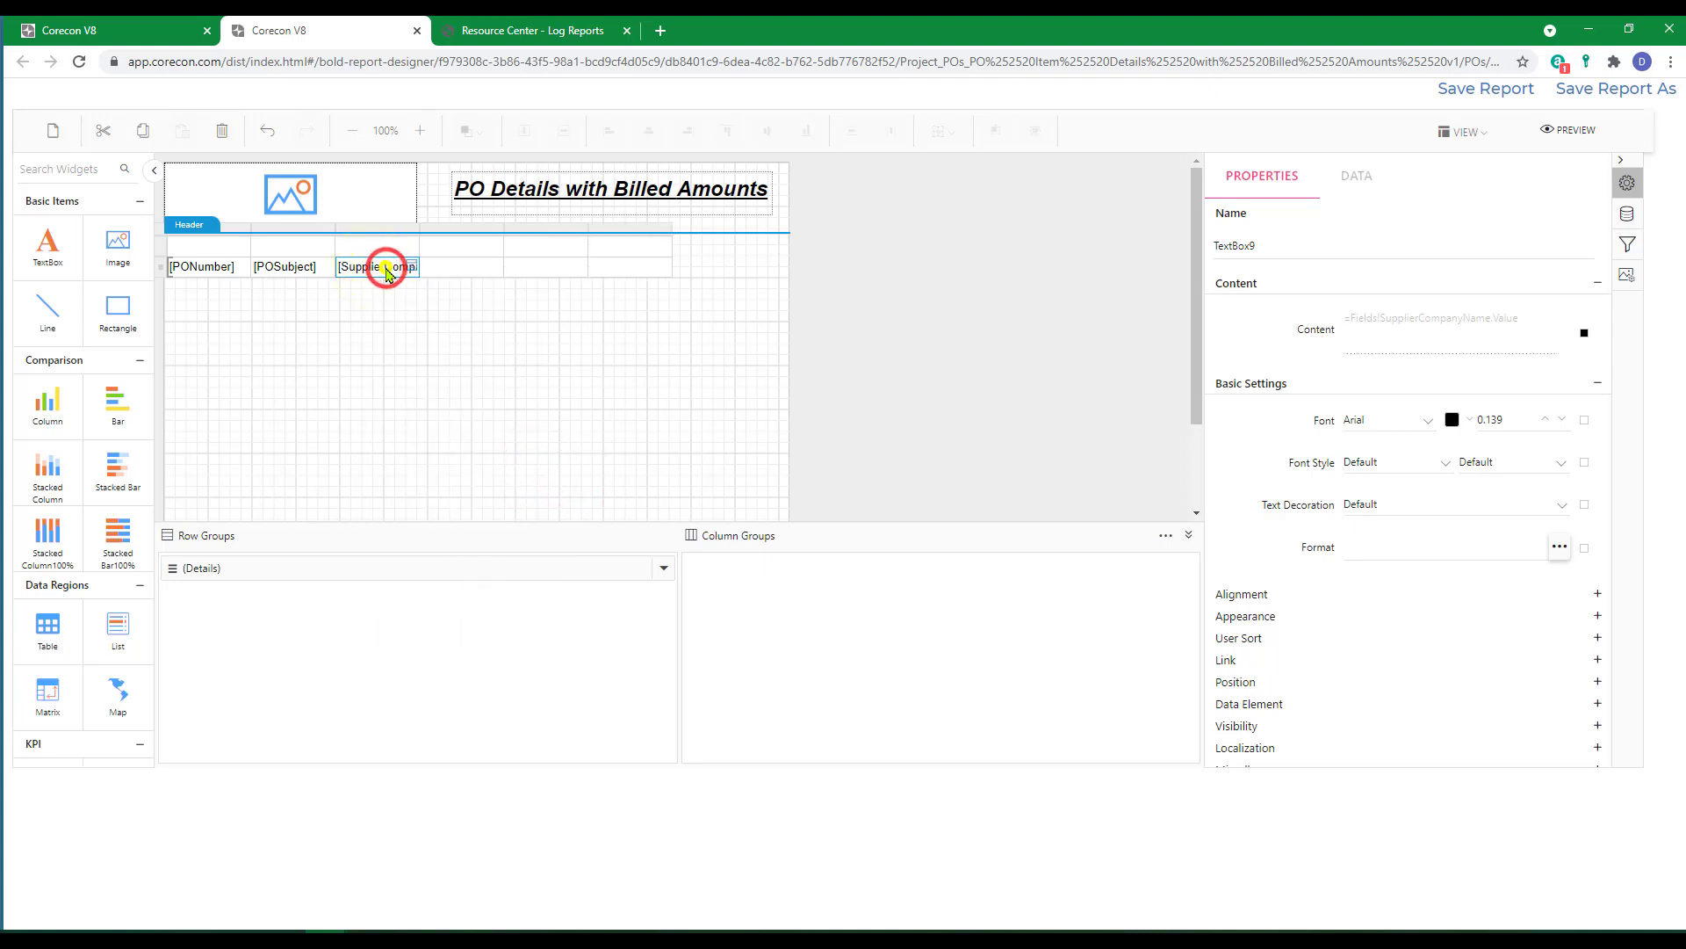
{"action": "left_click", "coordinate": [553, 480]}
Fill the fourth cell of the detail row with the POItemOrderNumber field.
{"action": "left_click", "coordinate": [444, 267]}
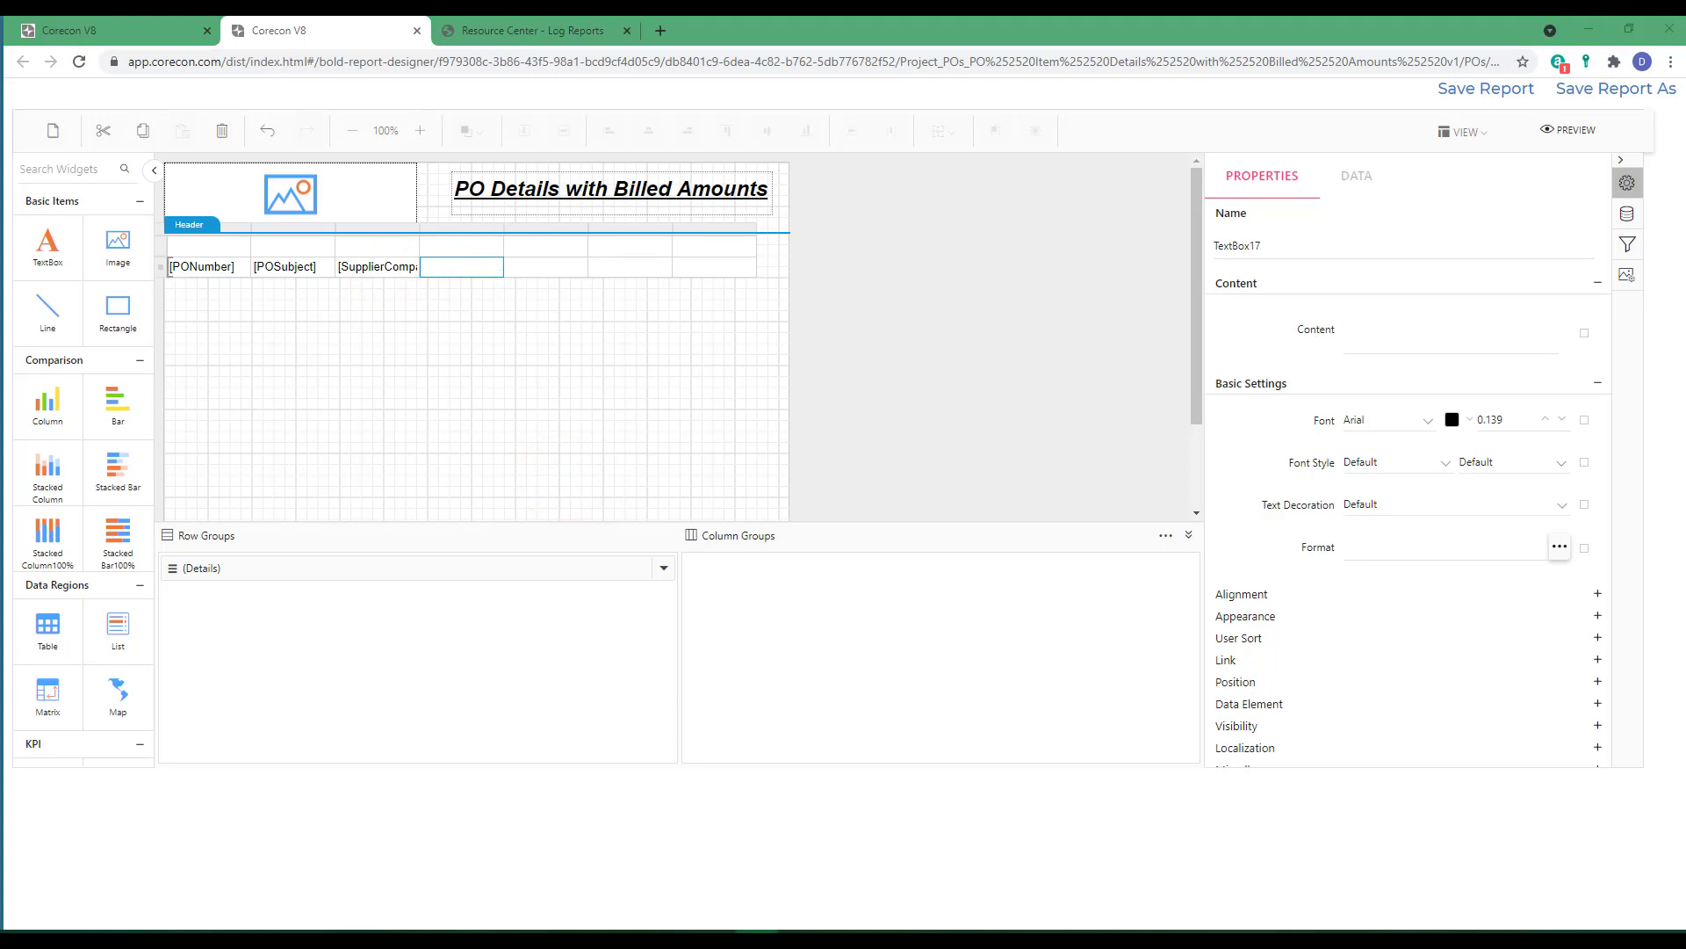
{"action": "left_click", "coordinate": [496, 267]}
{"action": "left_click", "coordinate": [514, 295]}
{"action": "type", "text": "P"}
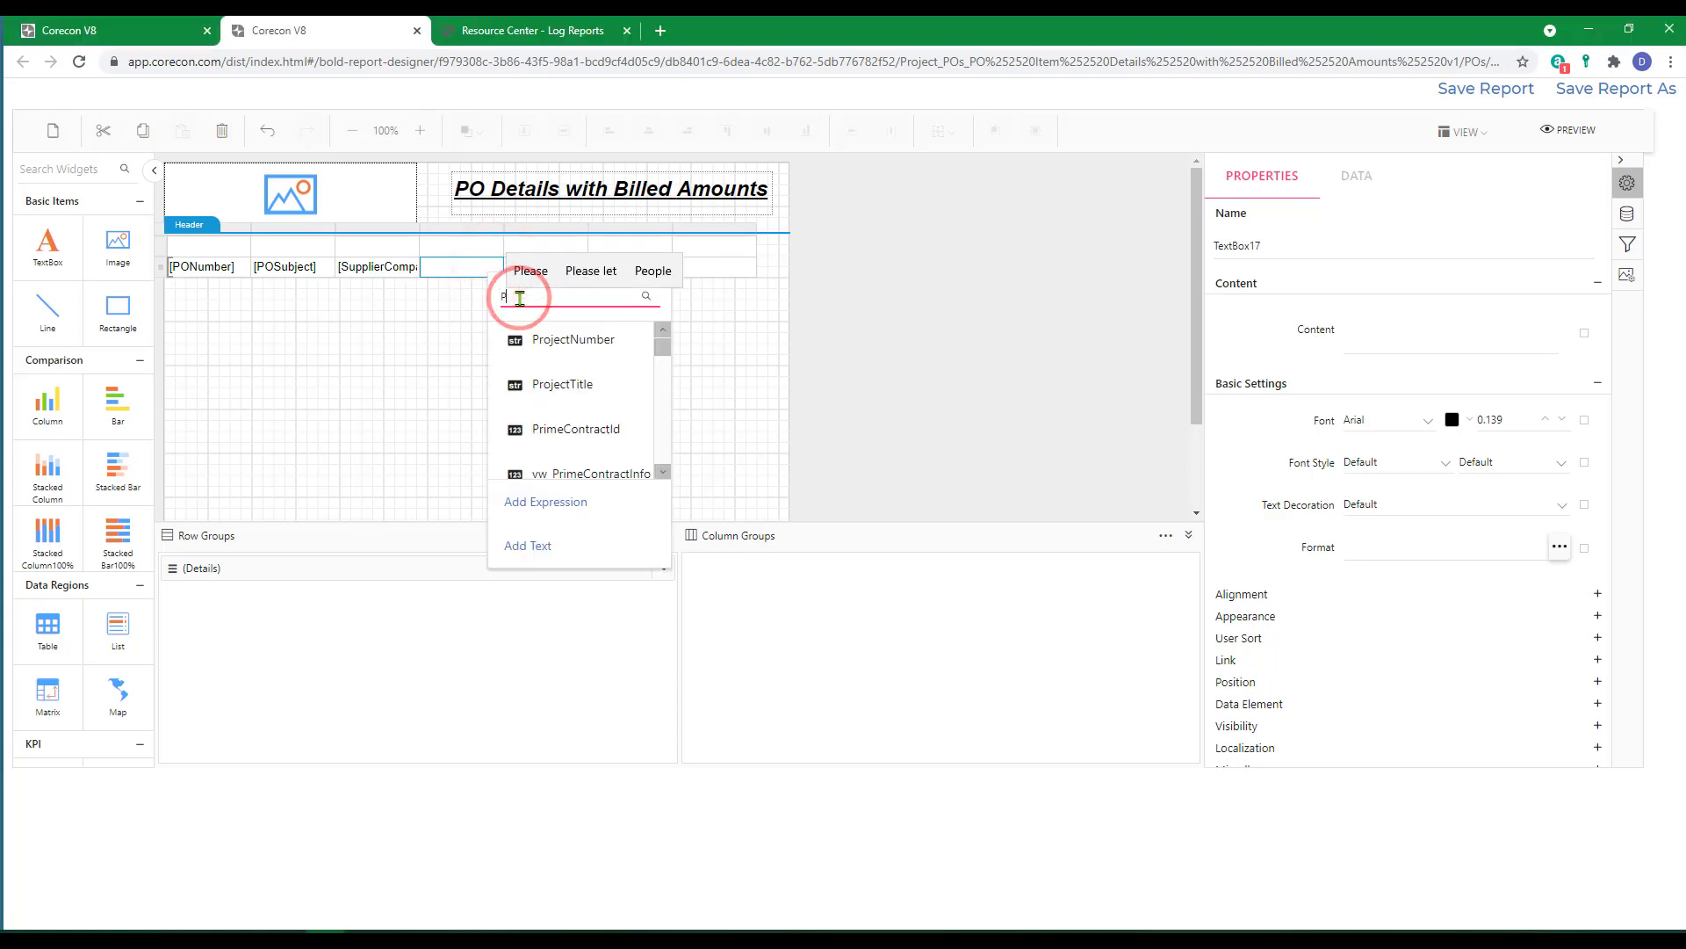
{"action": "type", "text": "OItemOrd"}
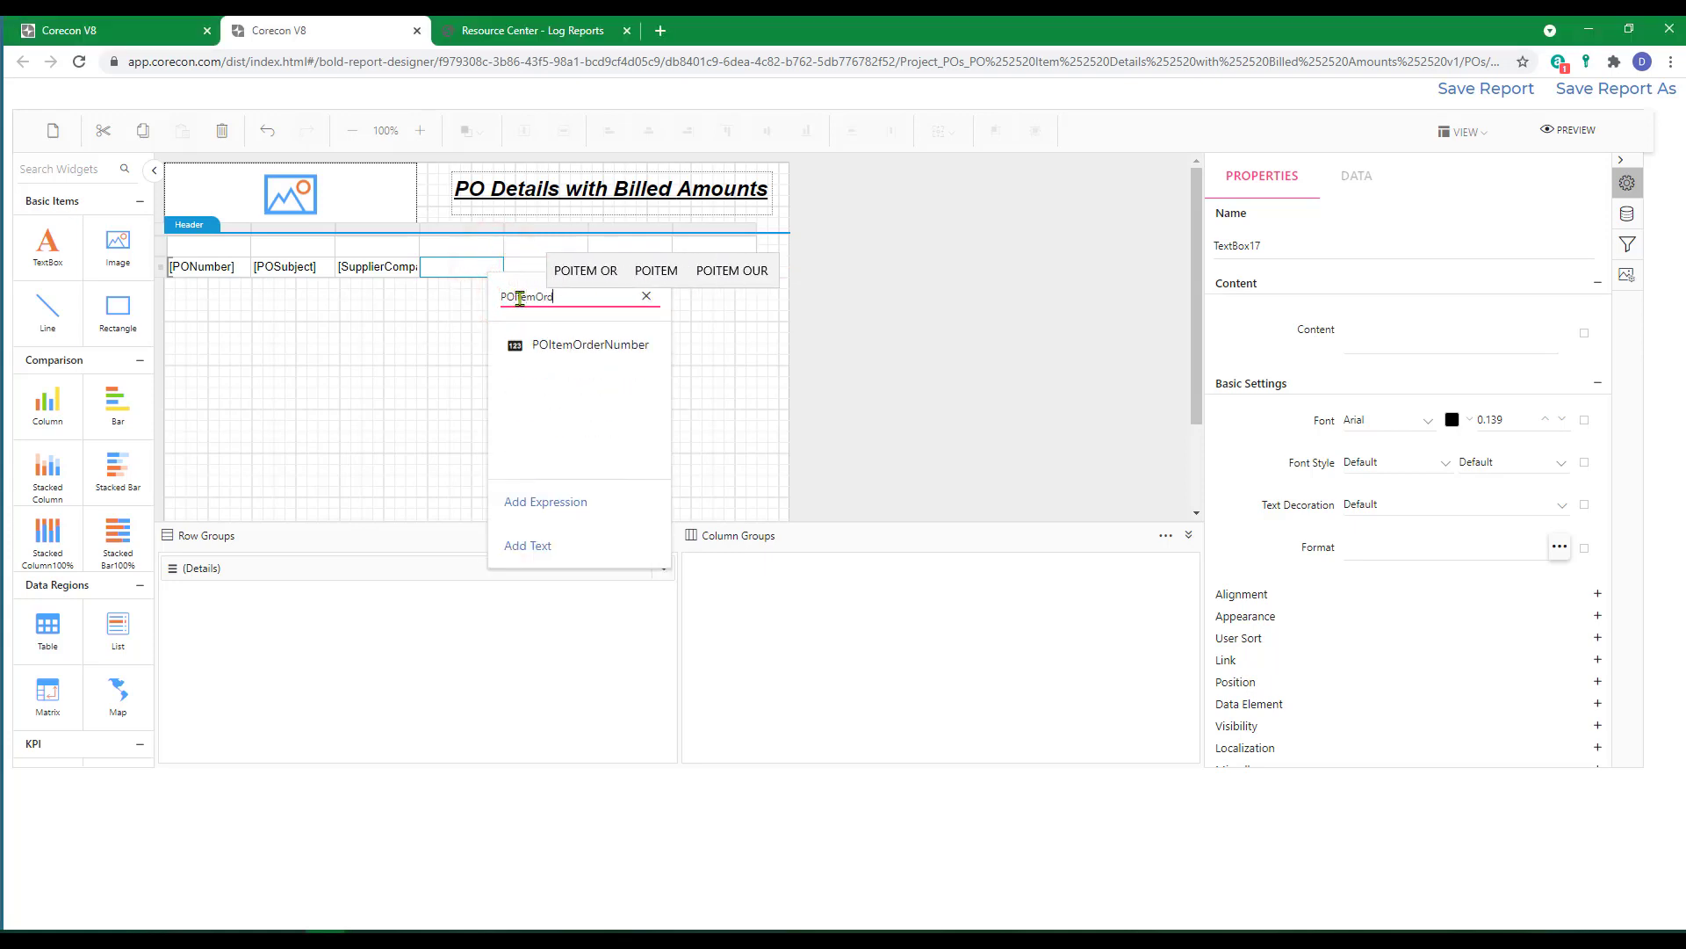
{"action": "left_click", "coordinate": [545, 345]}
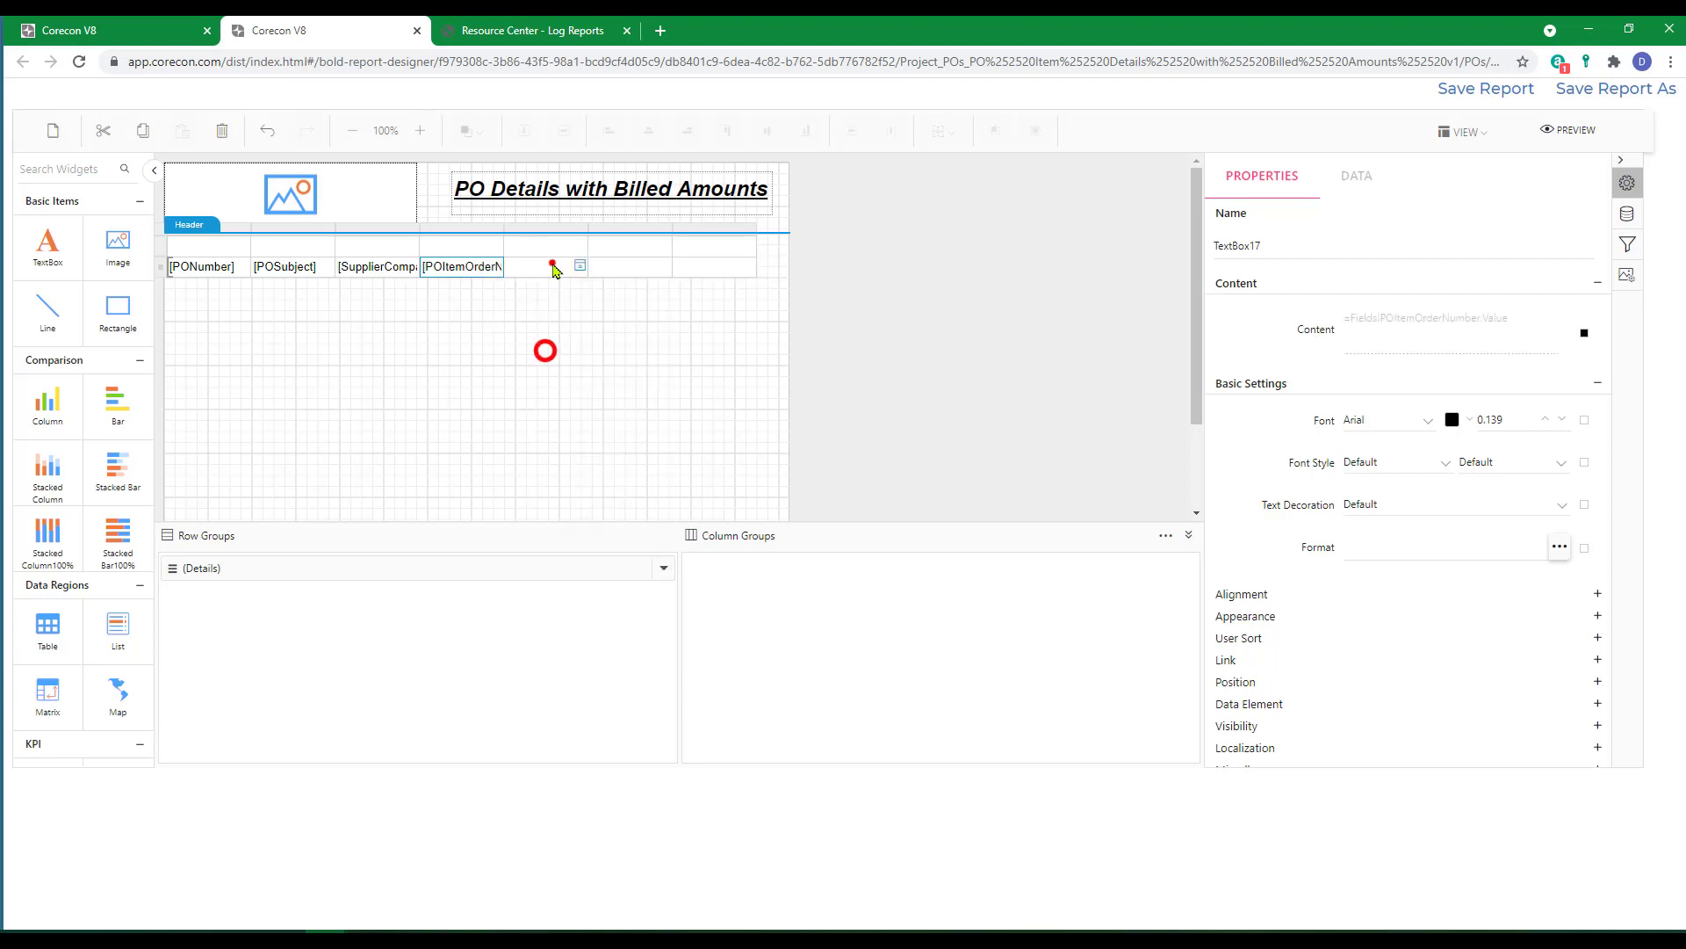
Fill the fifth cell of the detail row with the POItemDescription field.
{"action": "left_click", "coordinate": [552, 264]}
{"action": "left_click", "coordinate": [581, 268]}
{"action": "left_click", "coordinate": [617, 299]}
{"action": "type", "text": "POItemDes"}
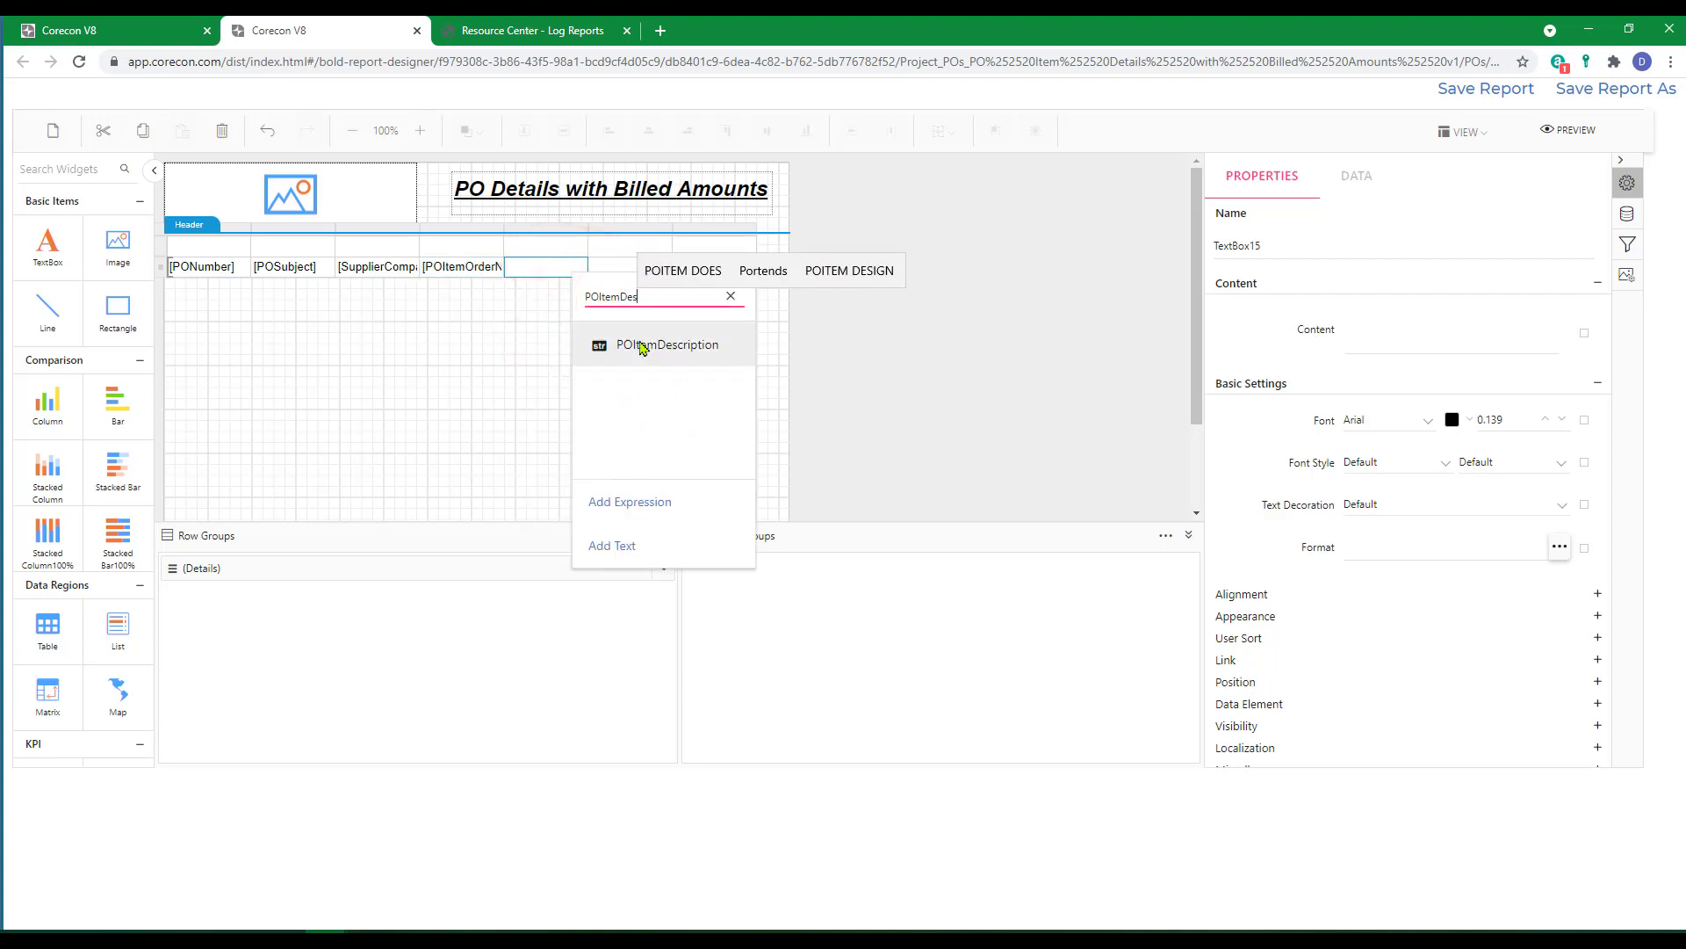
{"action": "left_click", "coordinate": [640, 344]}
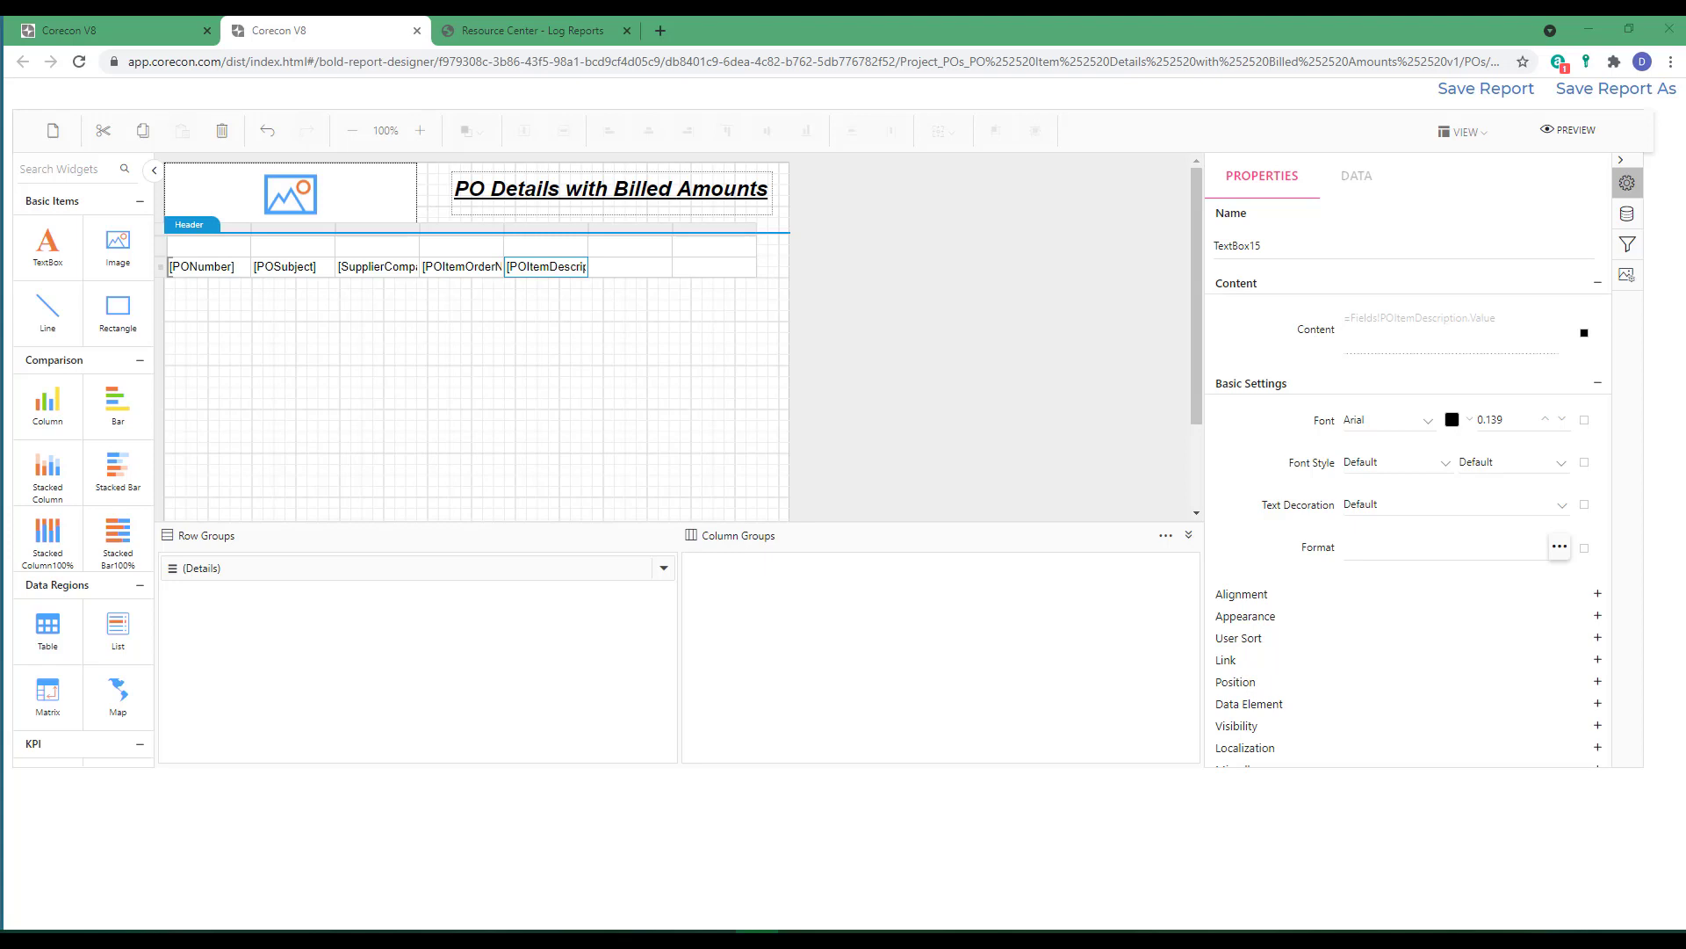
Start a content expression for the sixth detail cell and insert Sum(POItemQuantity) from the dsPOs fields.
{"action": "left_click", "coordinate": [617, 266]}
{"action": "left_click", "coordinate": [665, 265]}
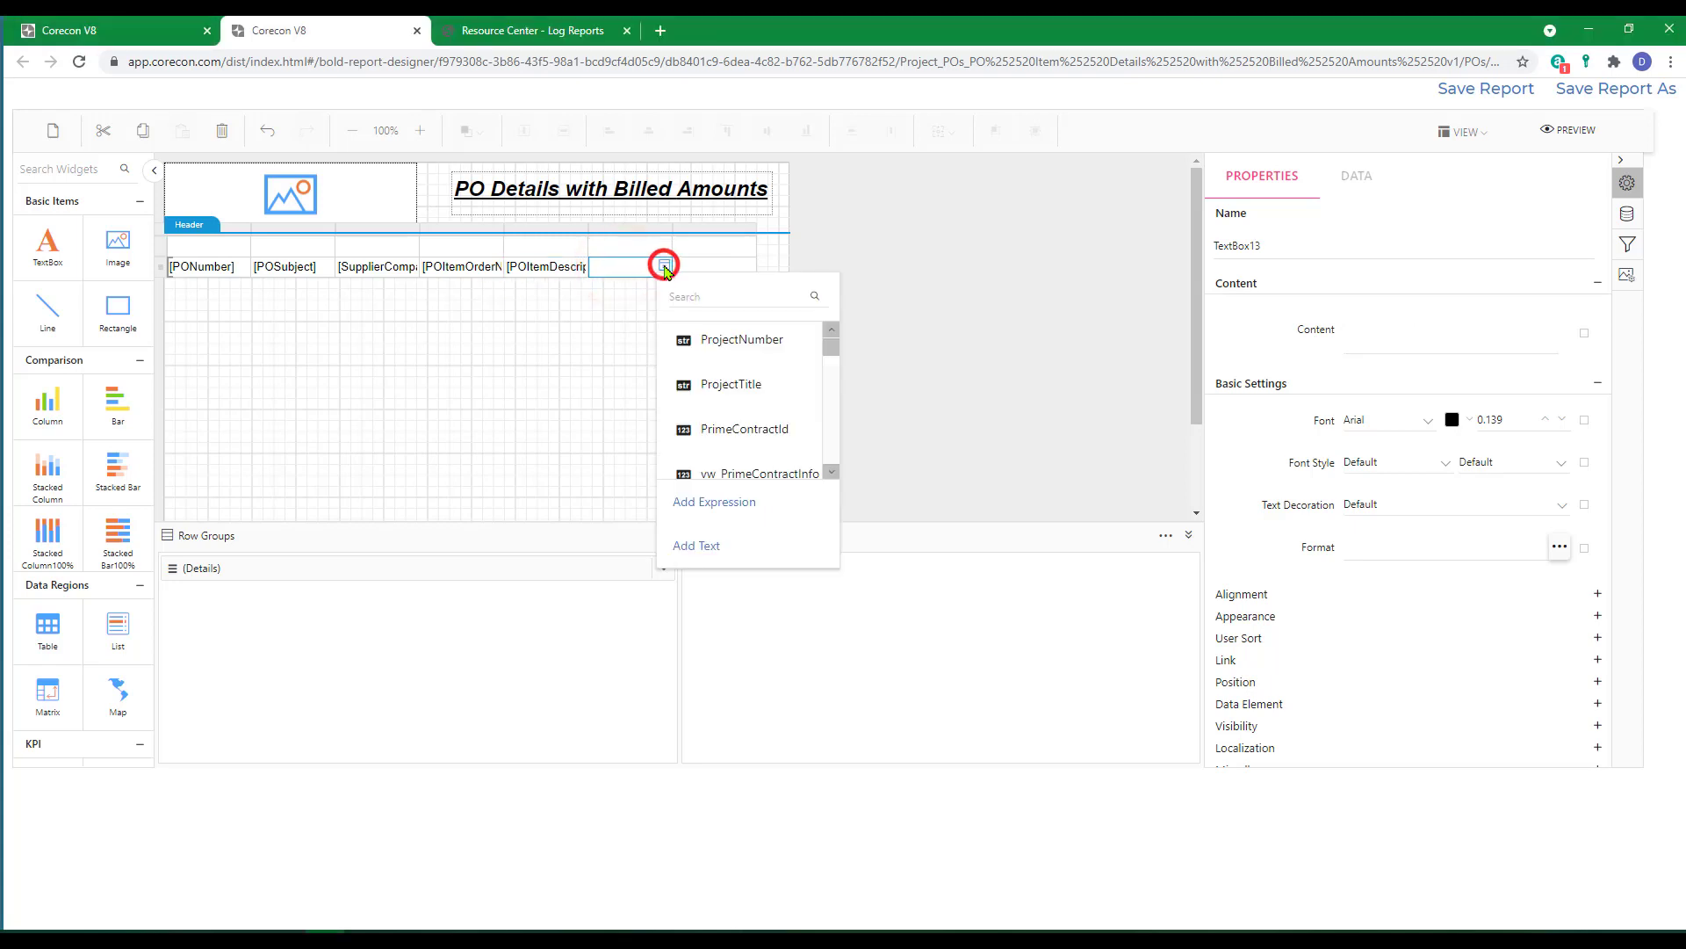
{"action": "left_click", "coordinate": [1584, 334]}
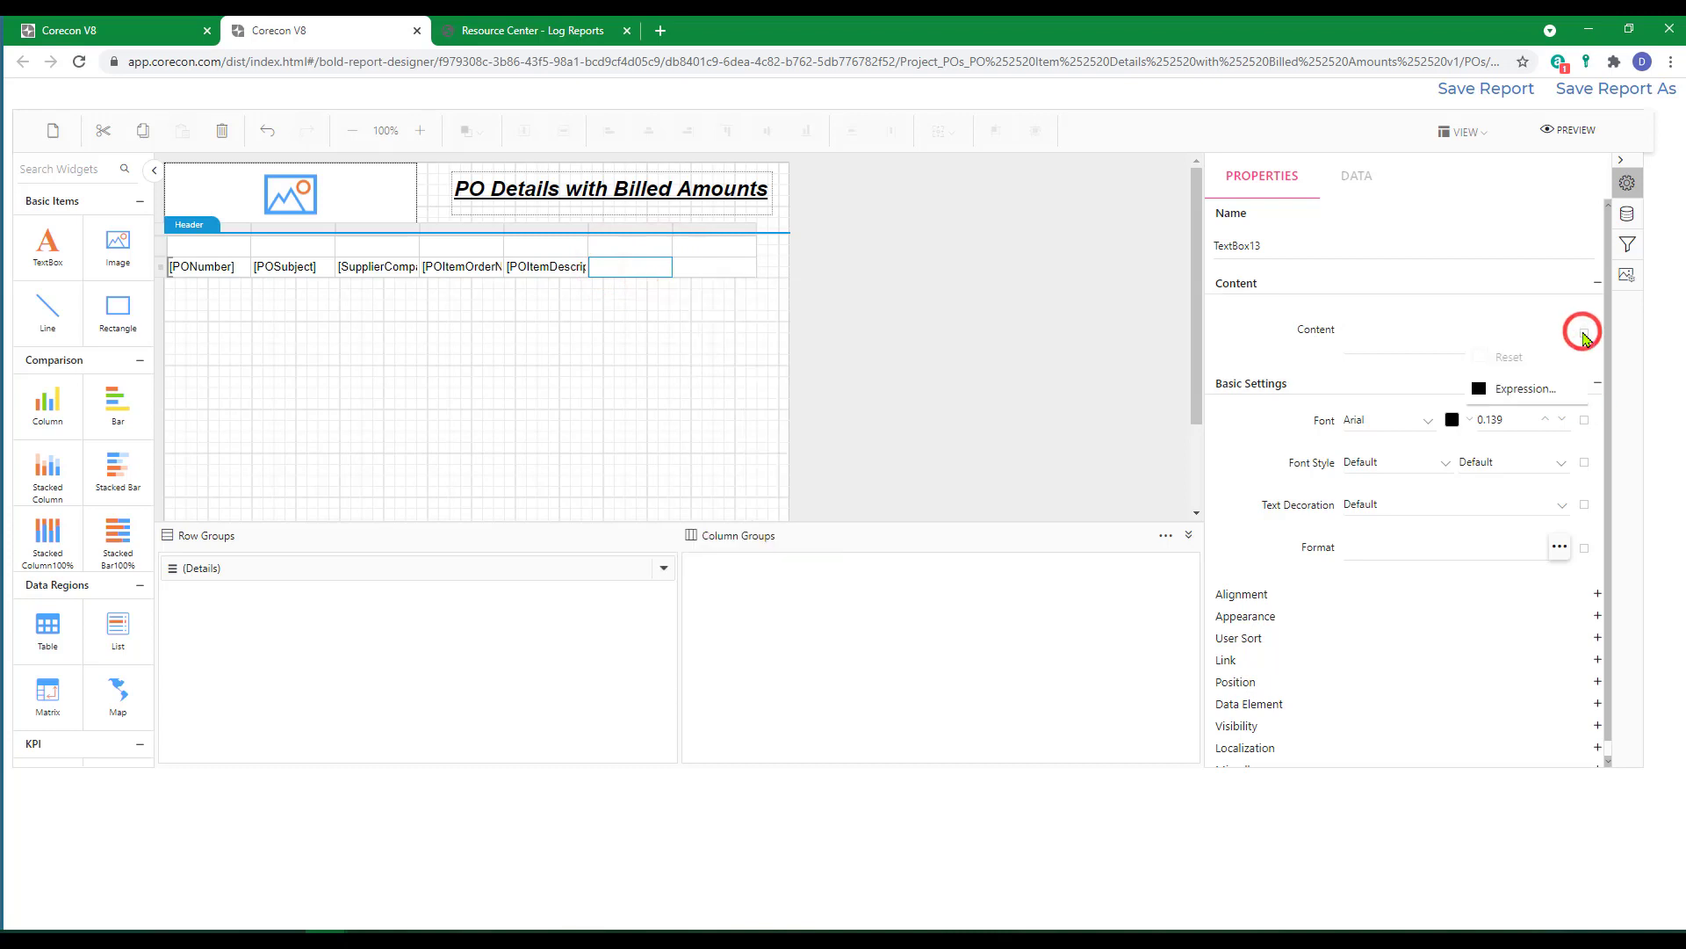
{"action": "left_click", "coordinate": [1518, 385]}
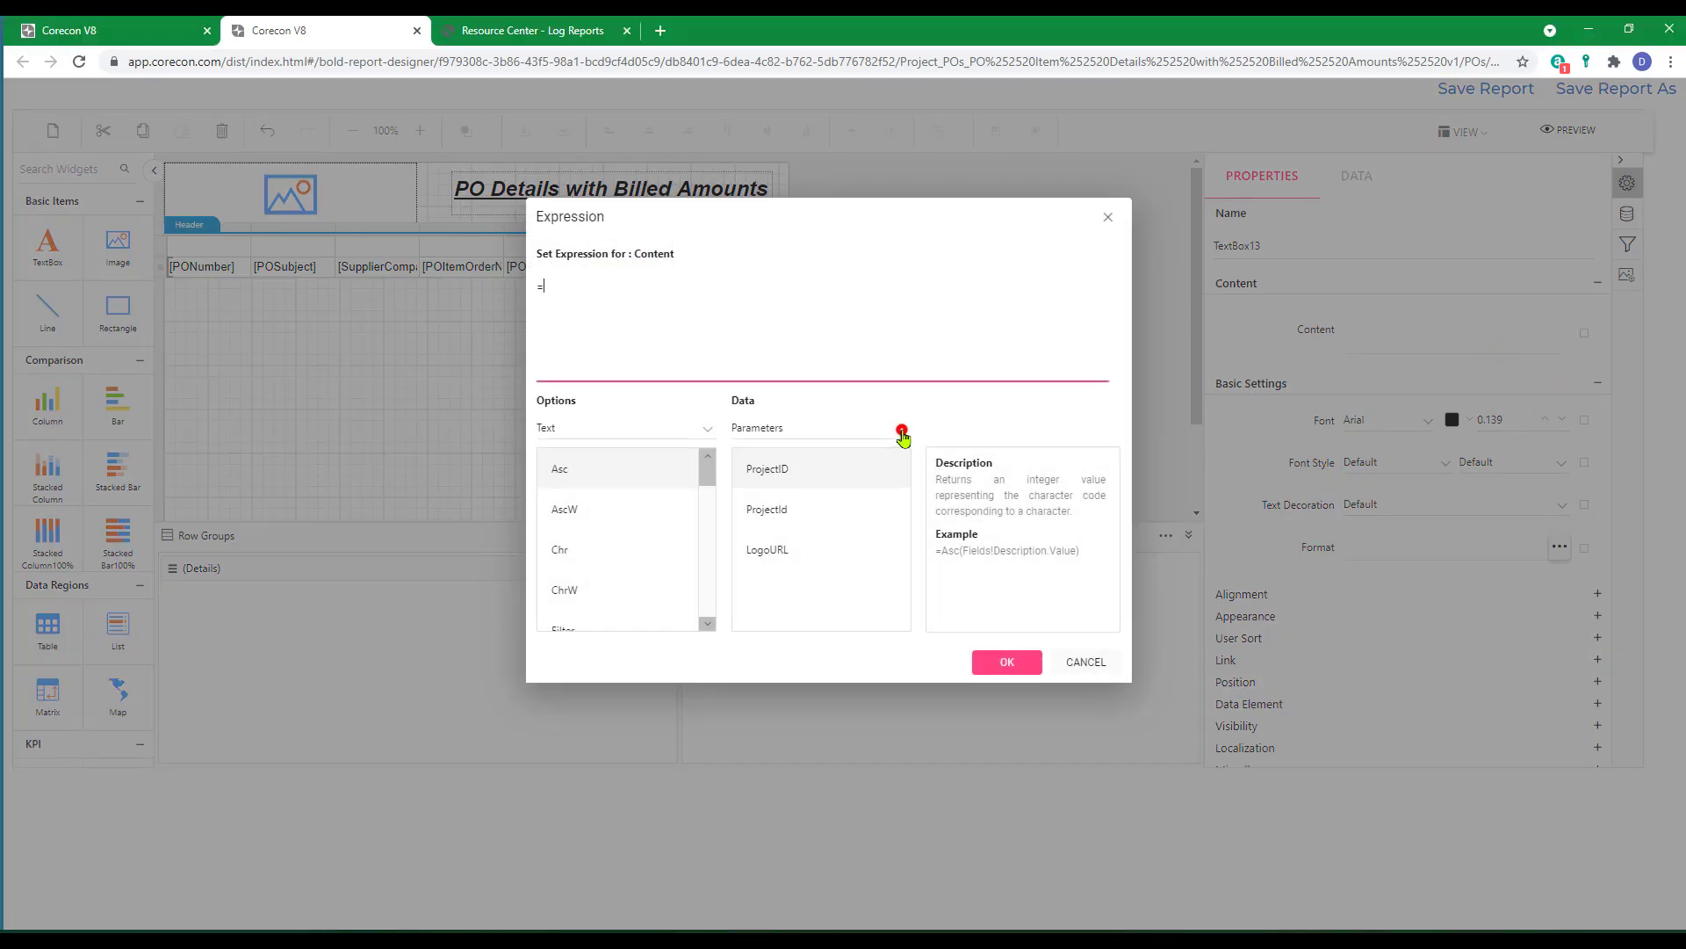
{"action": "left_click", "coordinate": [903, 430]}
{"action": "left_click", "coordinate": [791, 502]}
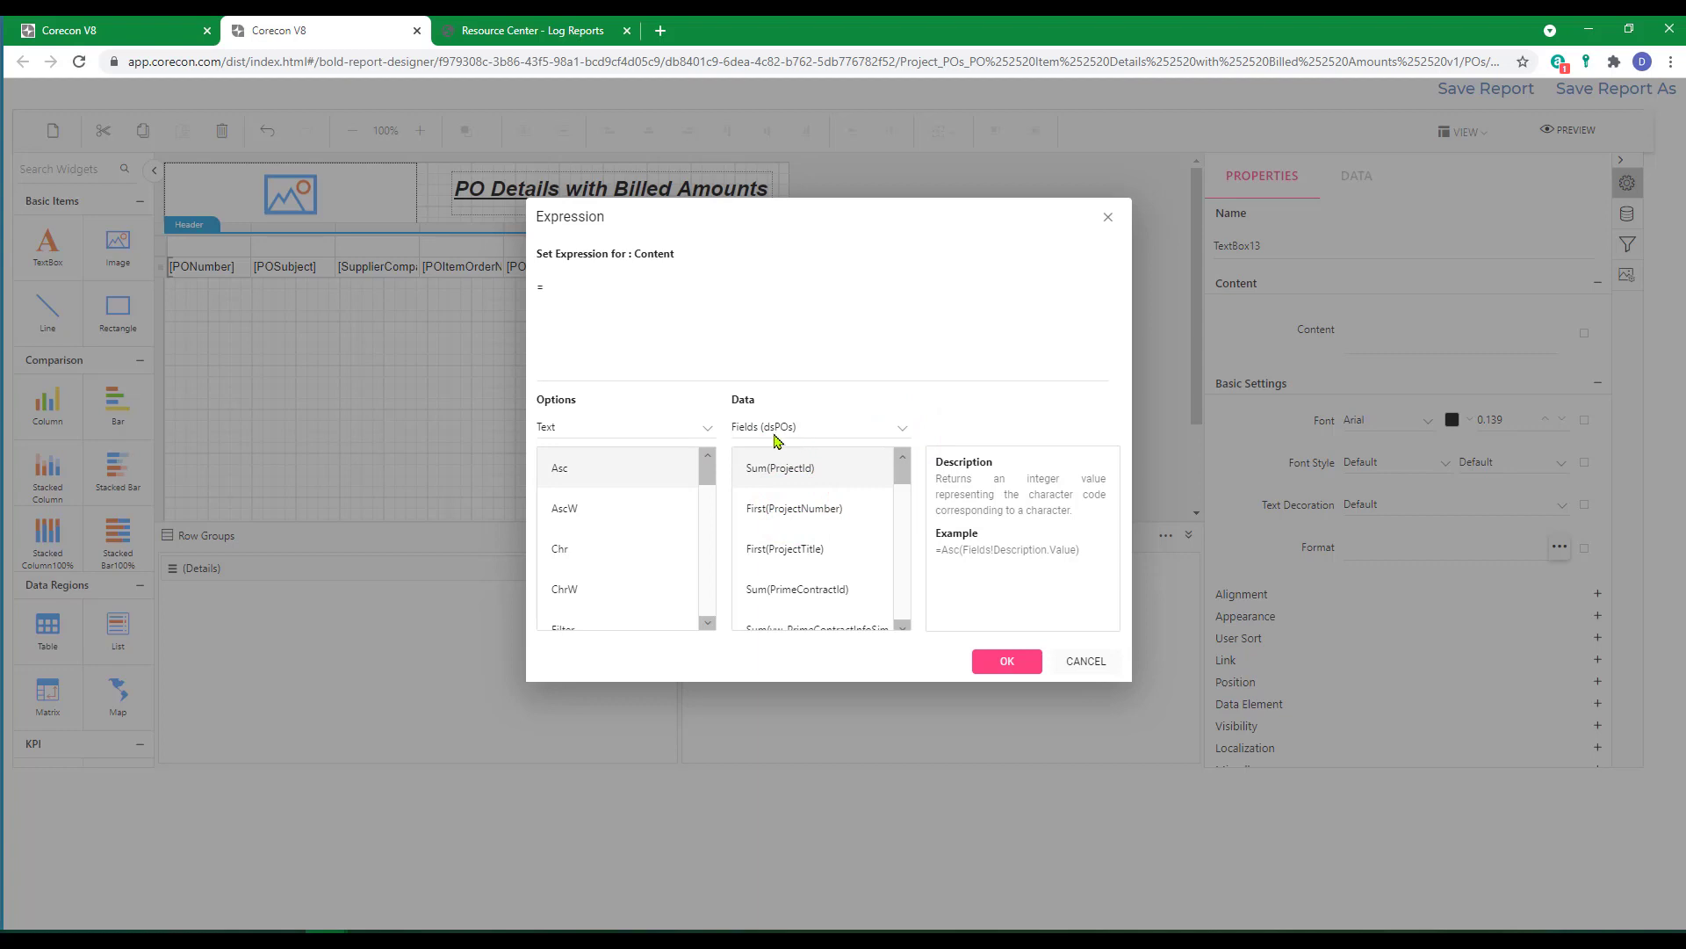
{"action": "scroll", "coordinate": [799, 492], "scroll_direction": "down", "scroll_amount": 1}
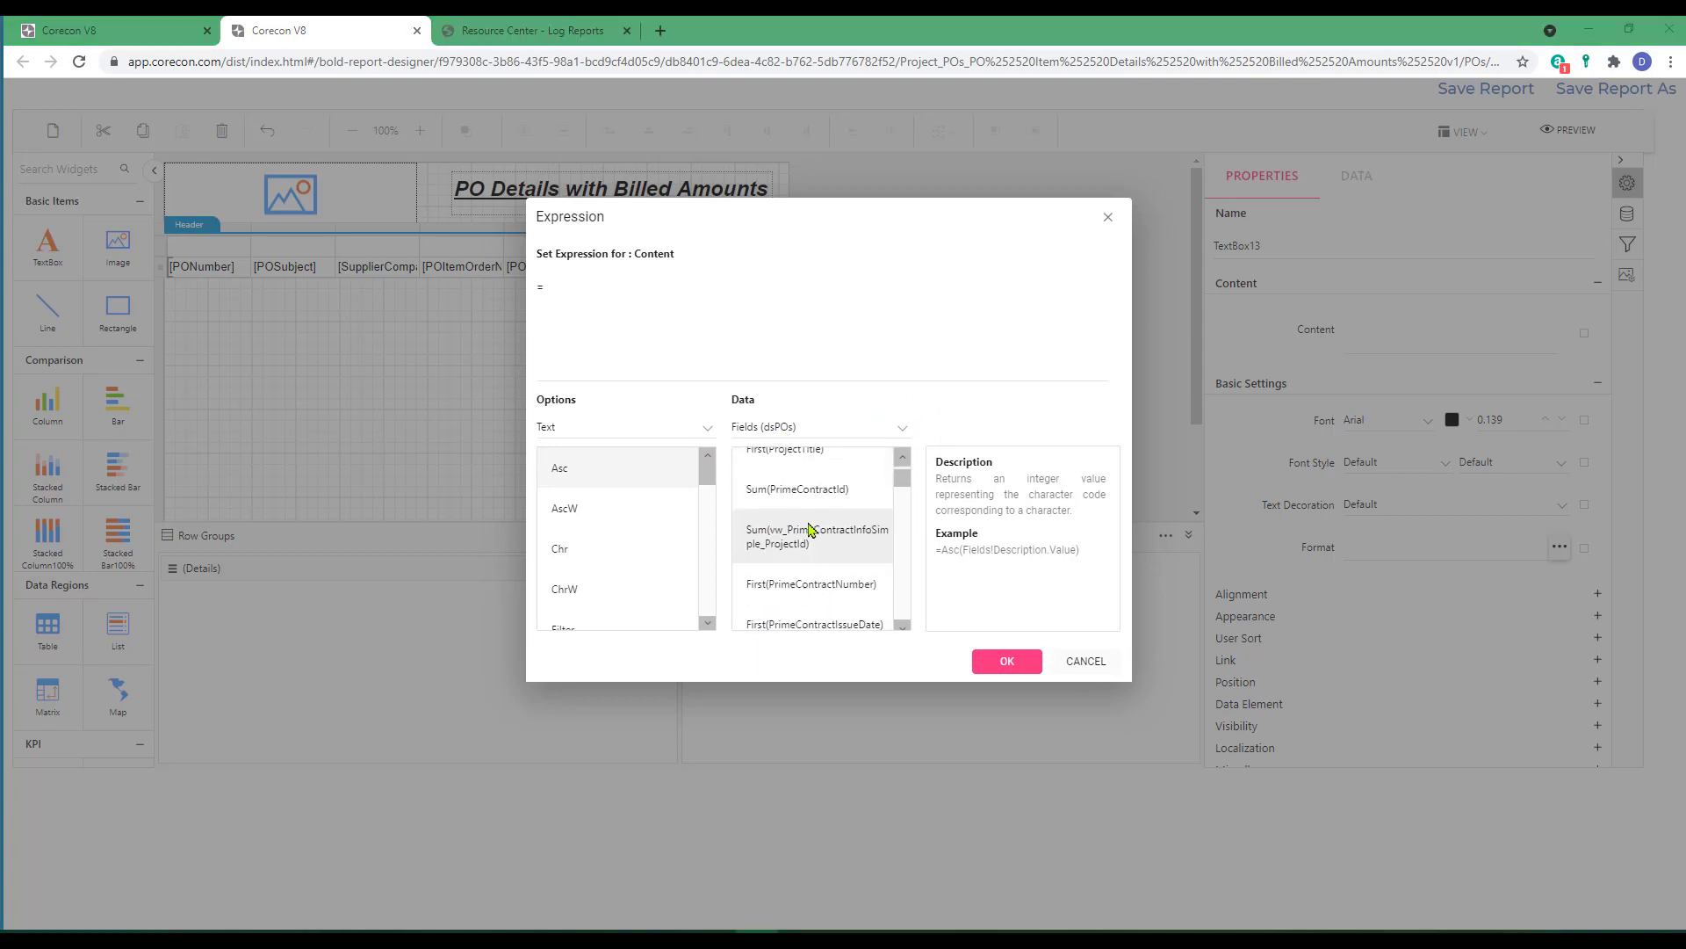
{"action": "scroll", "coordinate": [805, 543], "scroll_direction": "down", "scroll_amount": 5}
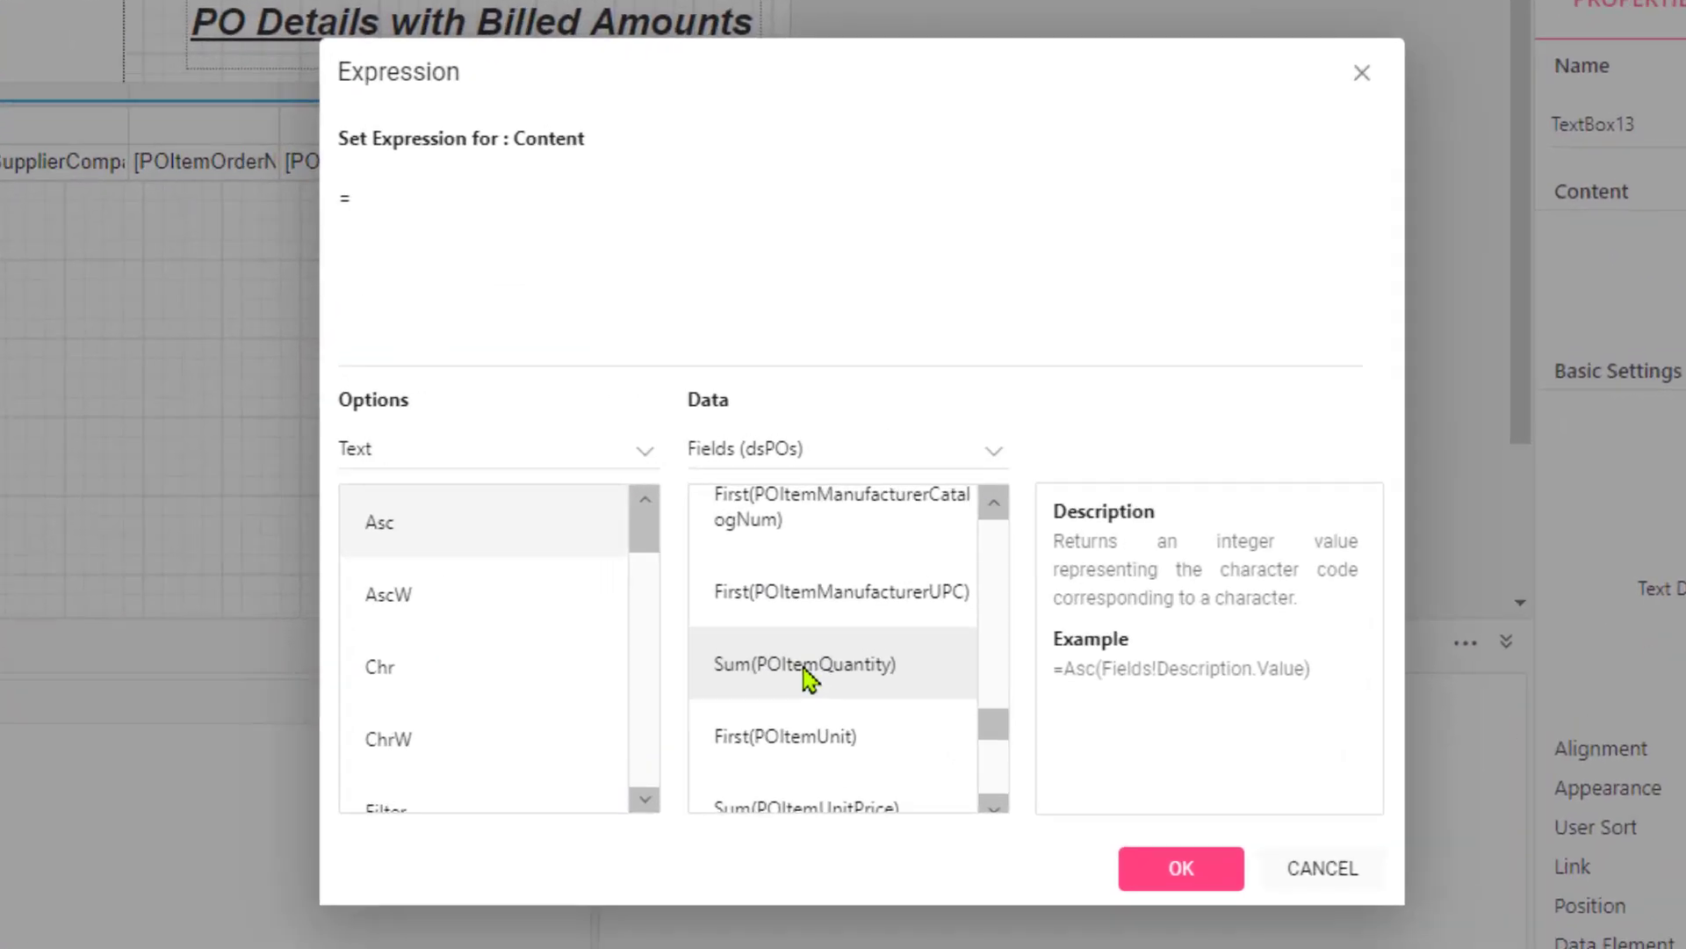
{"action": "double_click", "coordinate": [800, 549]}
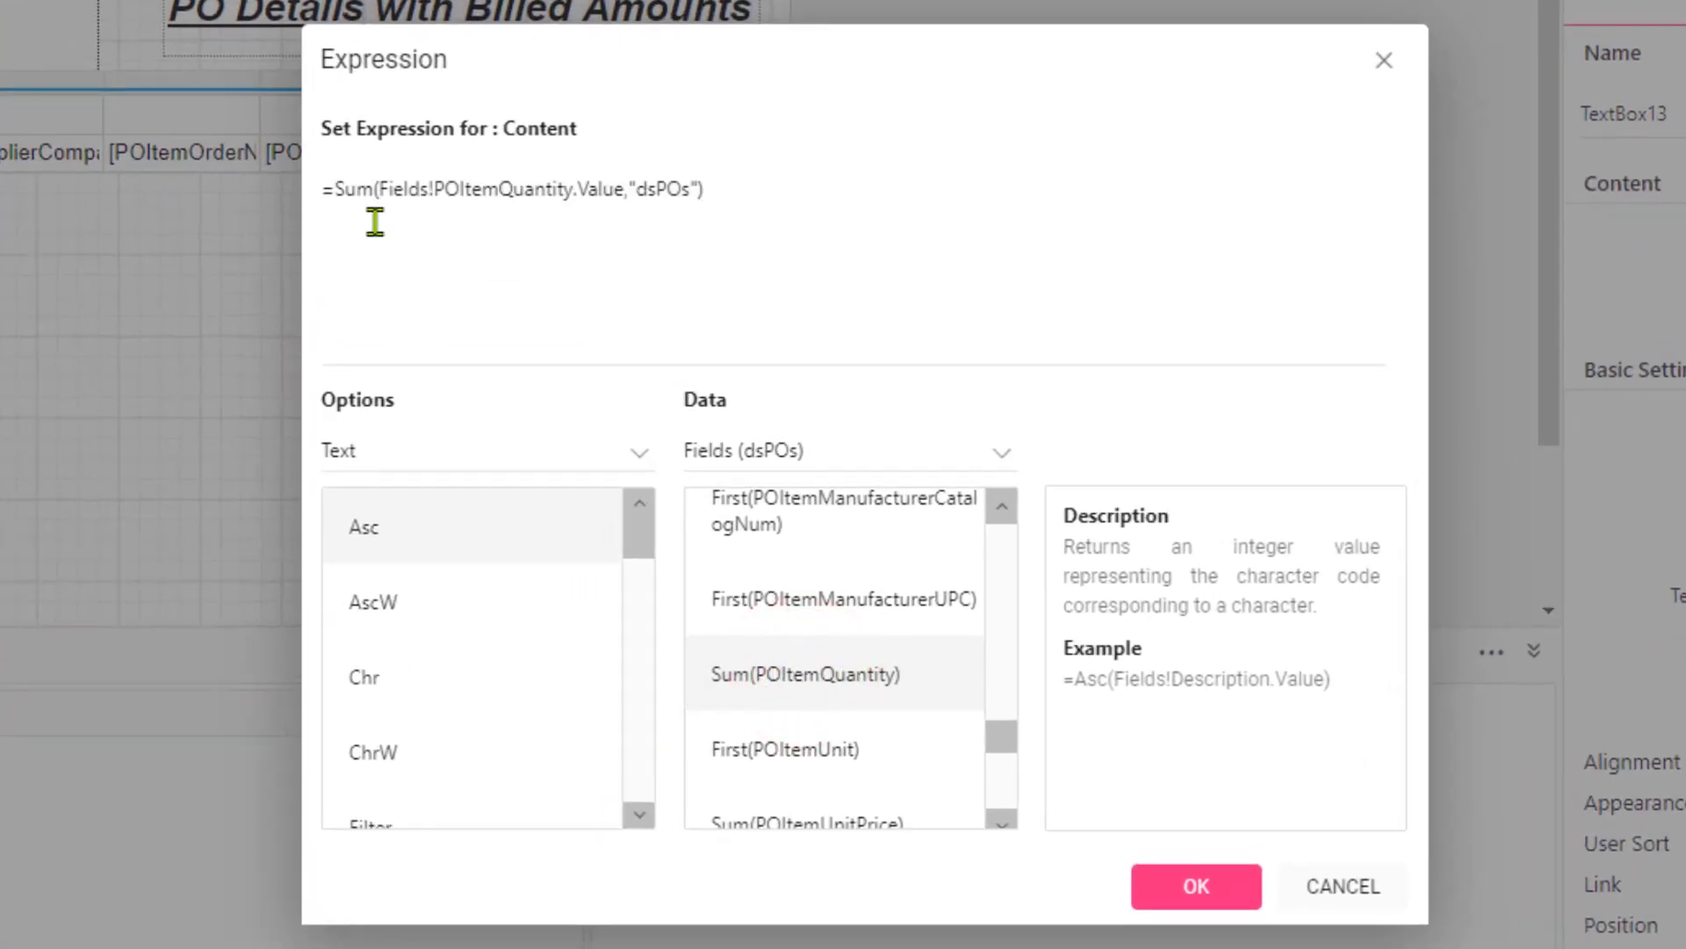
Strip the Sum function and dsPOs scope from the expression and extend it to =Fields!POItemQuantity.Value & " " &.
{"action": "left_click", "coordinate": [379, 193]}
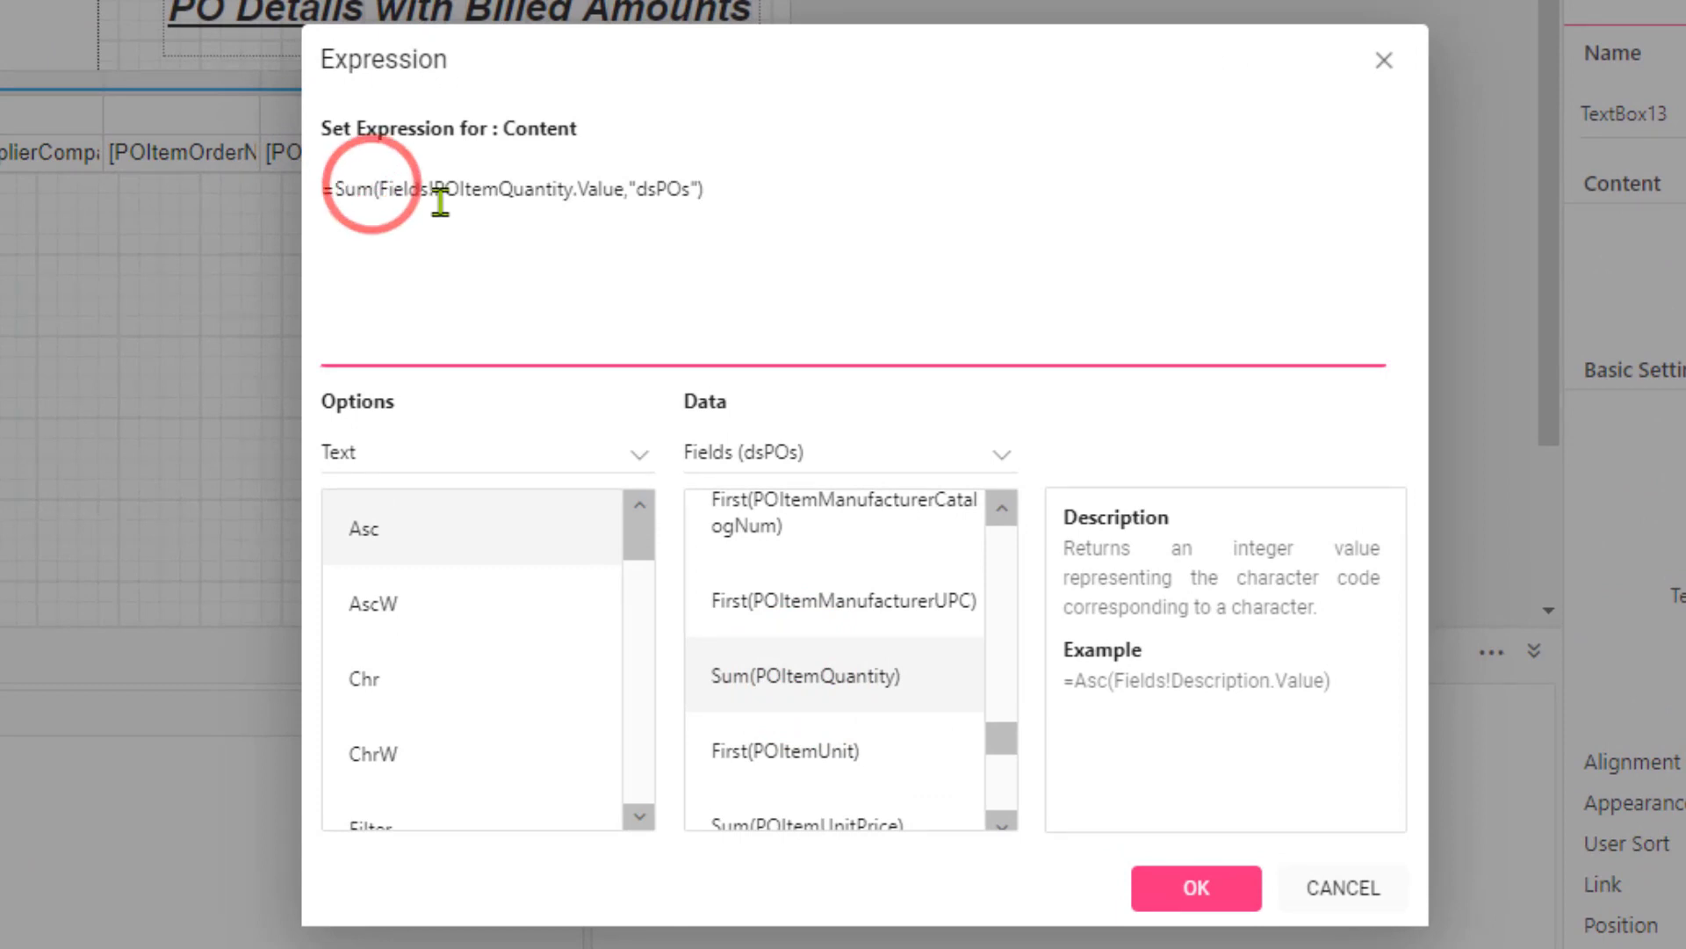
{"action": "key", "text": "BackSpace"}
{"action": "key", "text": "BackSpace"}
{"action": "key", "text": "BackSpace"}
{"action": "key", "text": "BackSpace"}
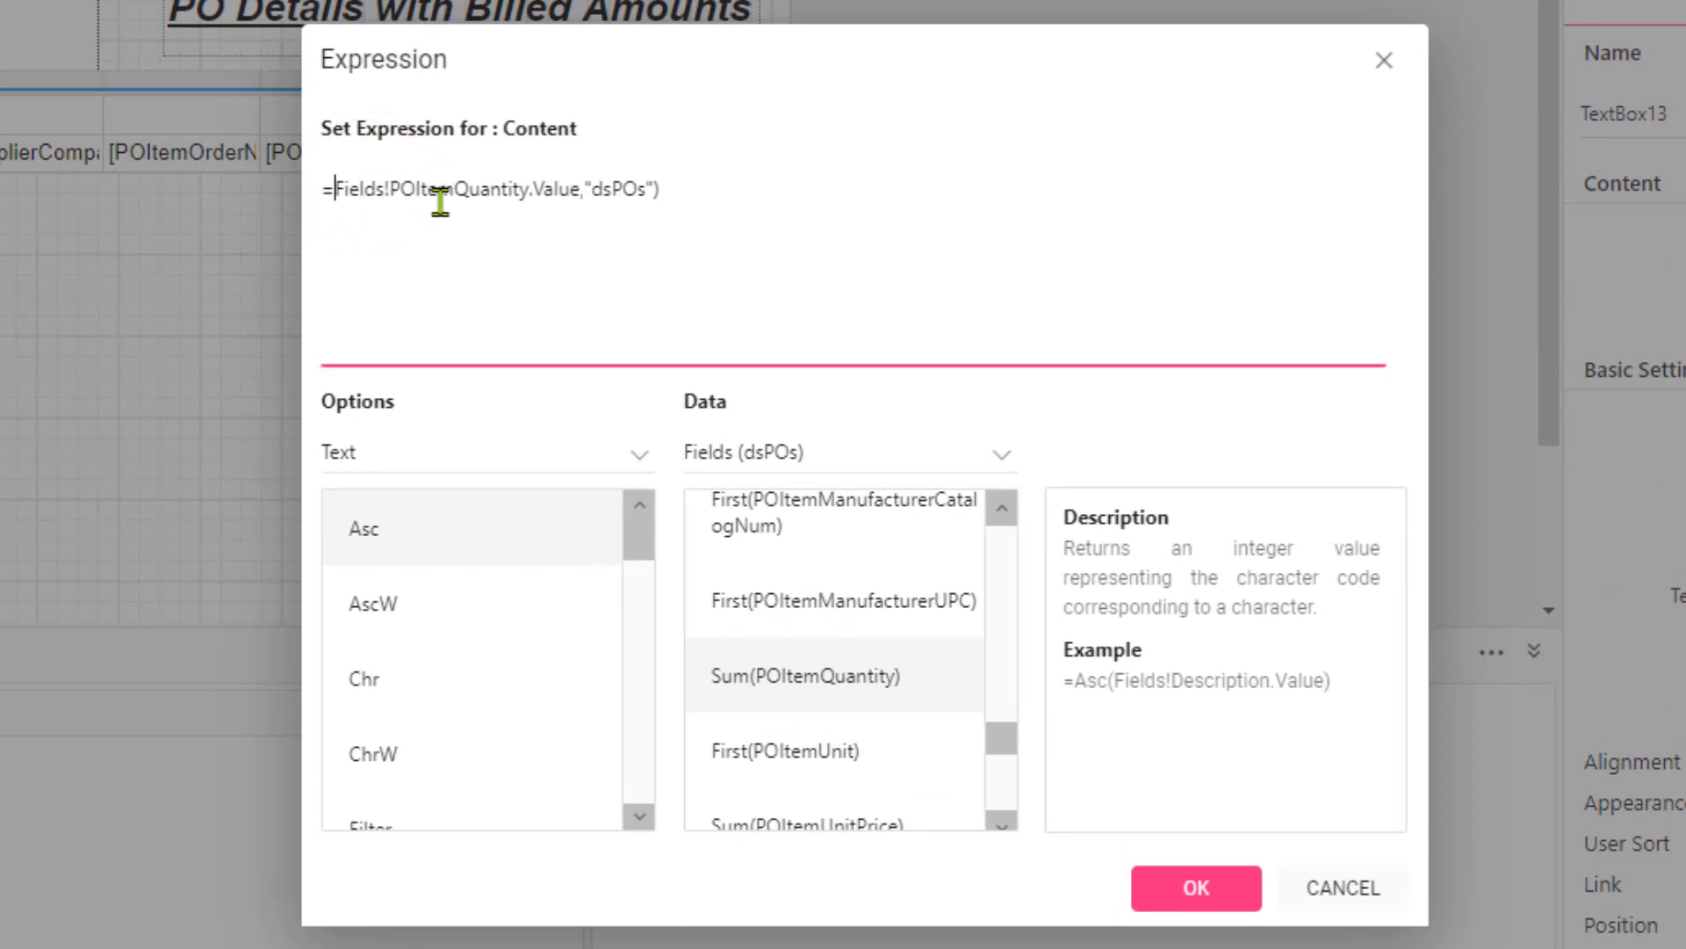
{"action": "key", "text": "Right"}
{"action": "key", "text": "Right"}
{"action": "key", "text": "Right"}
{"action": "key", "text": "Right"}
{"action": "key", "text": "Right"}
{"action": "key", "text": "Right"}
{"action": "key", "text": "Right"}
{"action": "key", "text": "Right"}
{"action": "key", "text": "Right"}
{"action": "key", "text": "Right"}
{"action": "key", "text": "Right"}
{"action": "key", "text": "Right"}
{"action": "key", "text": "Right"}
{"action": "key", "text": "Right"}
{"action": "key", "text": "Right"}
{"action": "key", "text": "Right"}
{"action": "key", "text": "Right"}
{"action": "key", "text": "Right"}
{"action": "key", "text": "Right"}
{"action": "key", "text": "Right"}
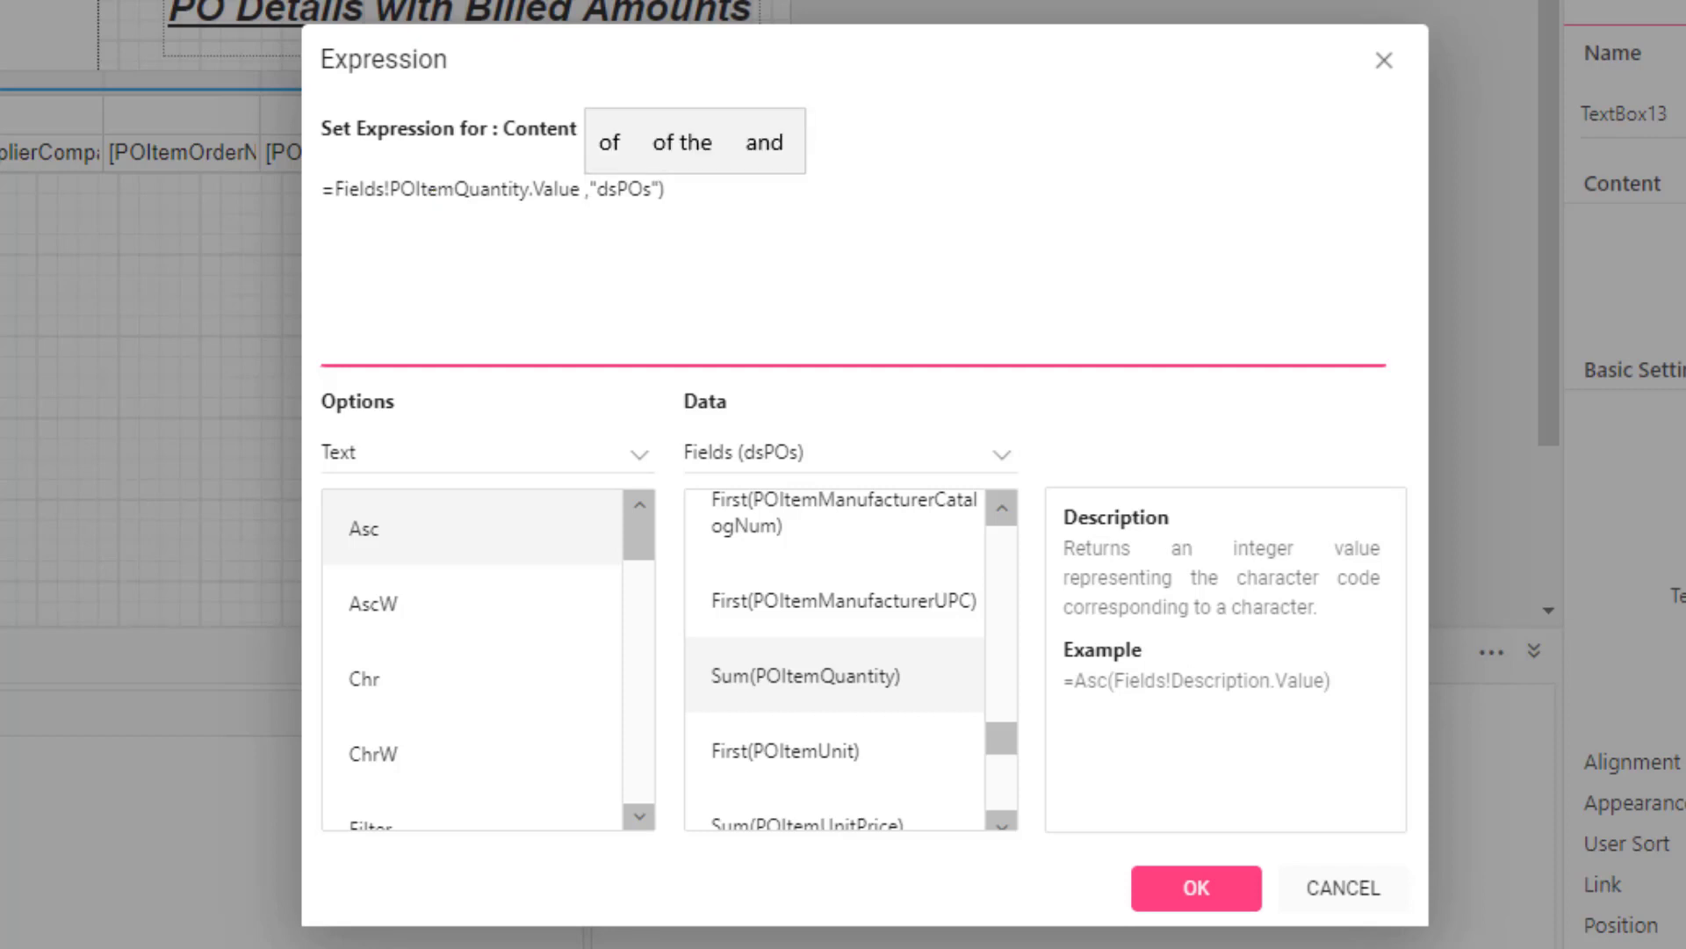
{"action": "key", "text": "shift+Right"}
{"action": "key", "text": "shift+Right"}
{"action": "key", "text": "shift+Right"}
{"action": "key", "text": "shift+Right"}
{"action": "key", "text": "shift+Right"}
{"action": "key", "text": "shift+Right"}
{"action": "key", "text": "shift+Right"}
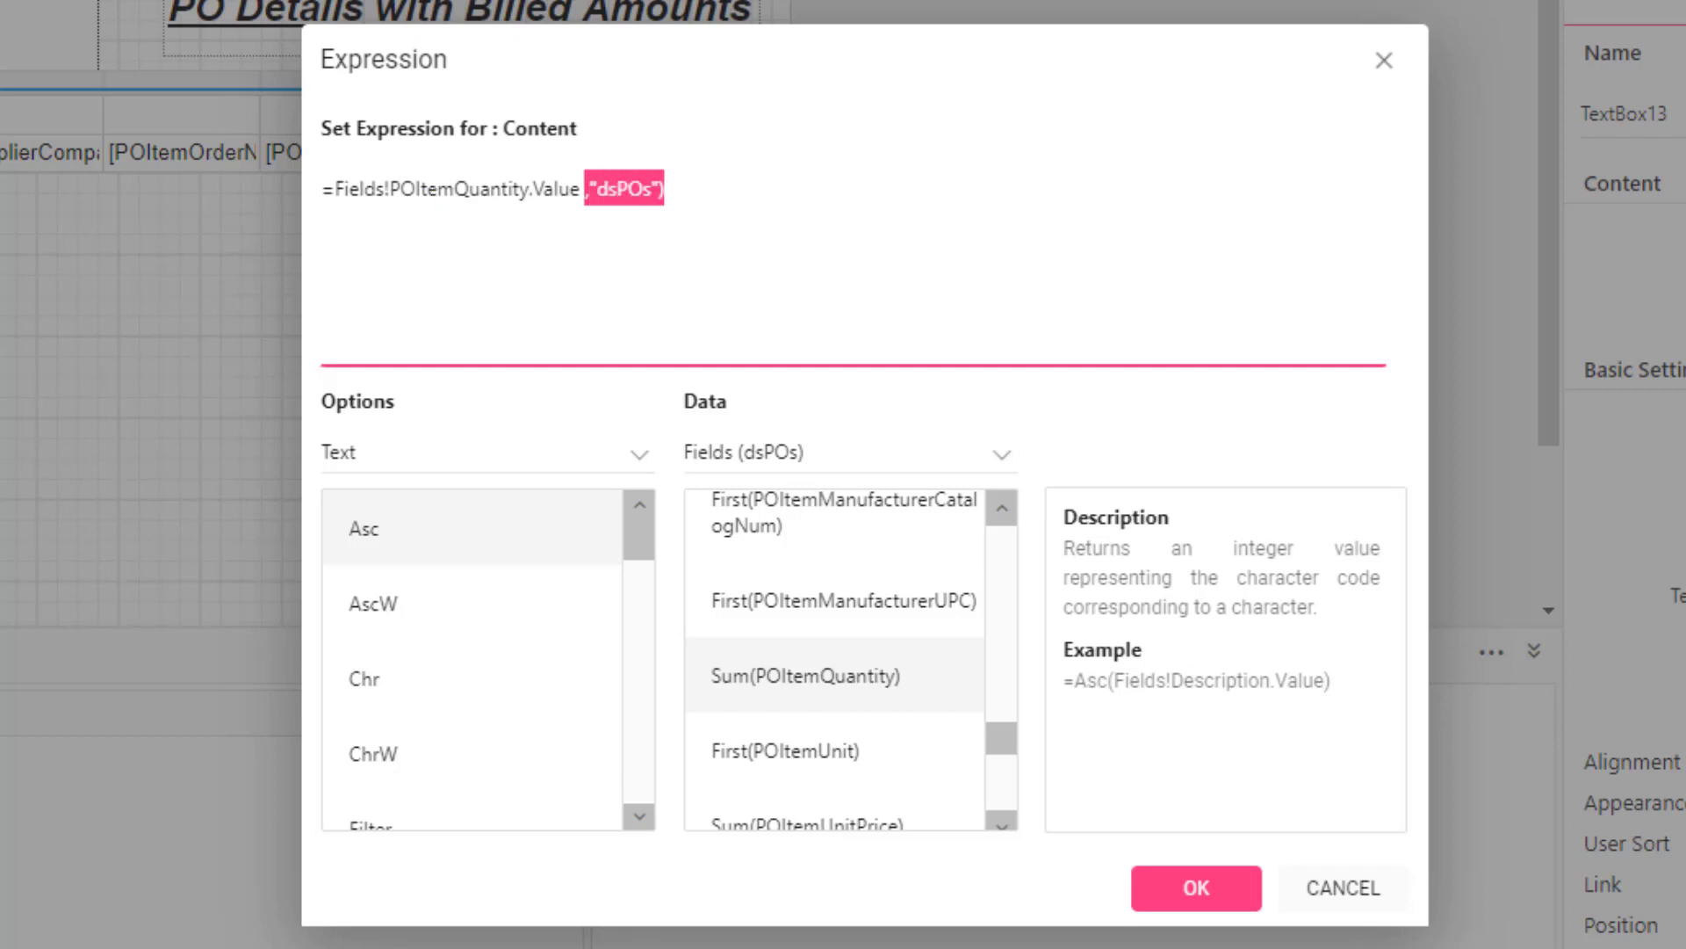
{"action": "type", "text": "&"}
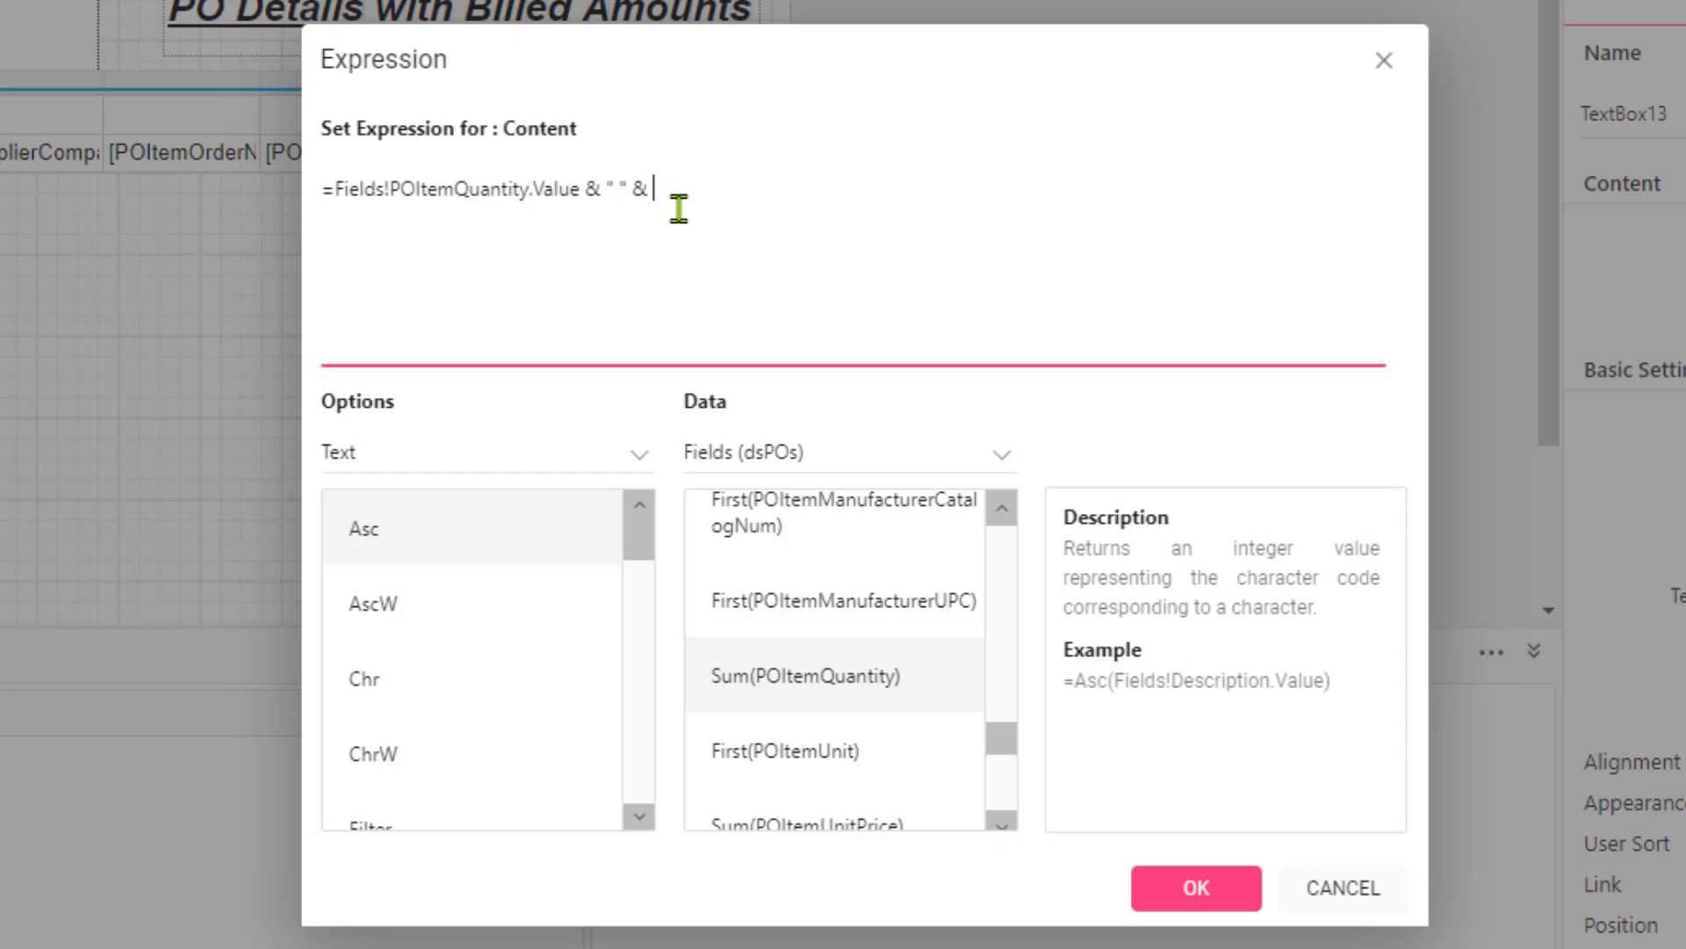
Append the POItemUnit field, reduce it to Fields!POItemUnit.Value without the First function and dsPOs scope, and apply the expression.
{"action": "left_click", "coordinate": [1002, 822]}
{"action": "left_click", "coordinate": [998, 821]}
{"action": "left_click", "coordinate": [999, 821]}
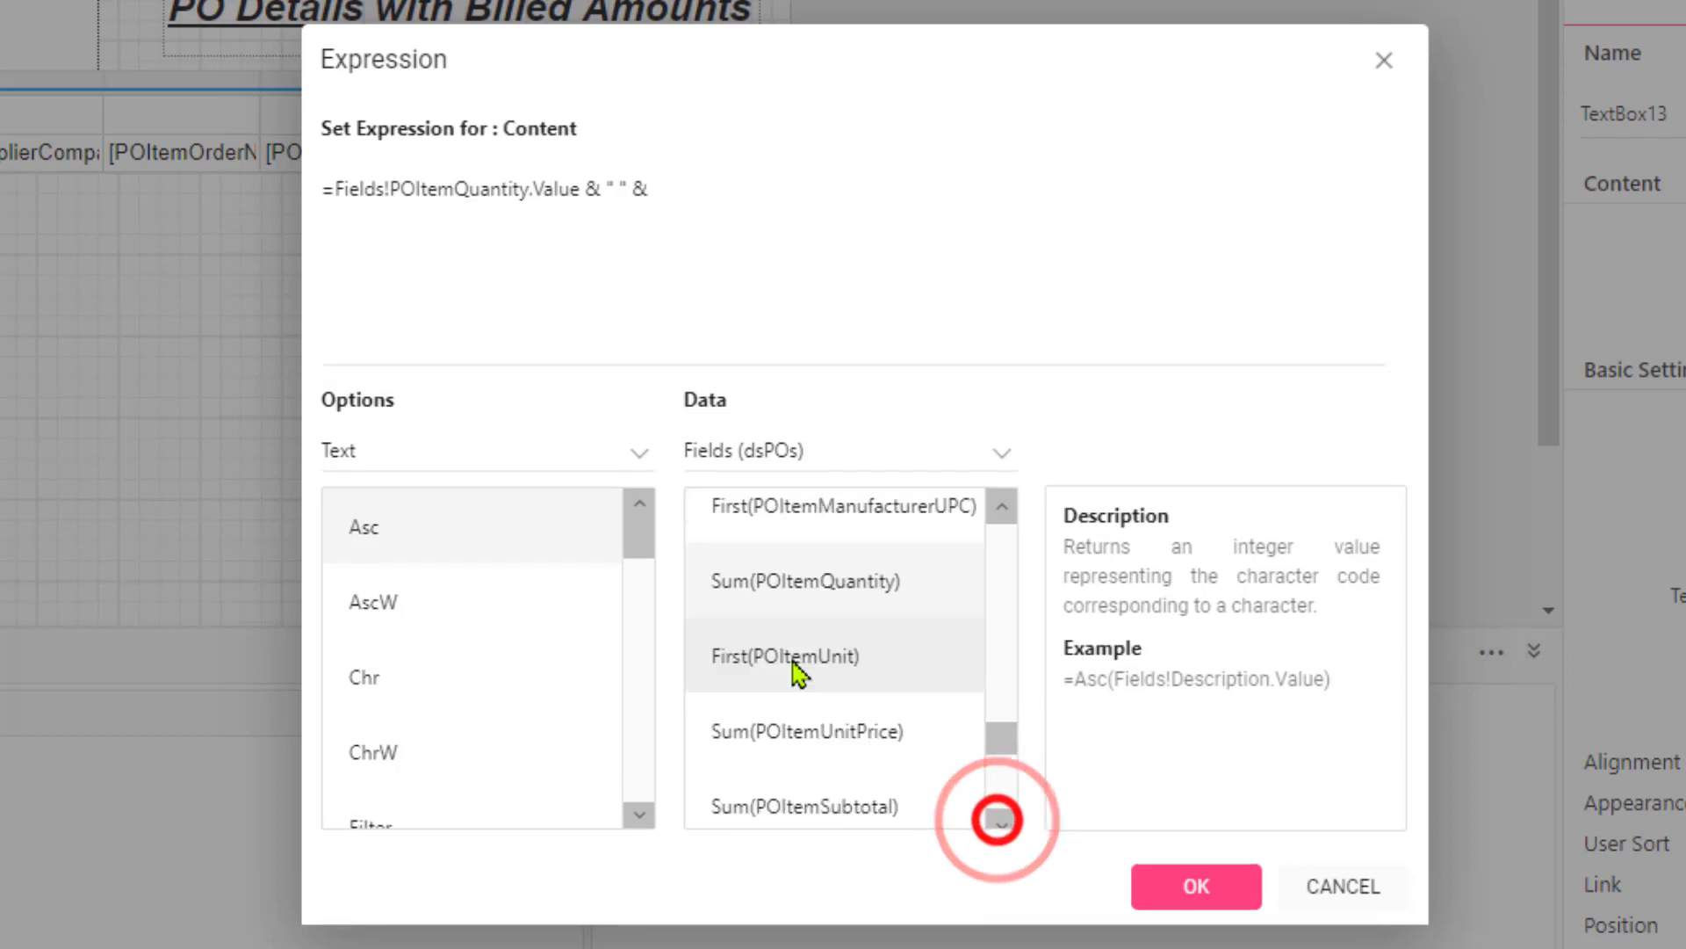
{"action": "double_click", "coordinate": [790, 658]}
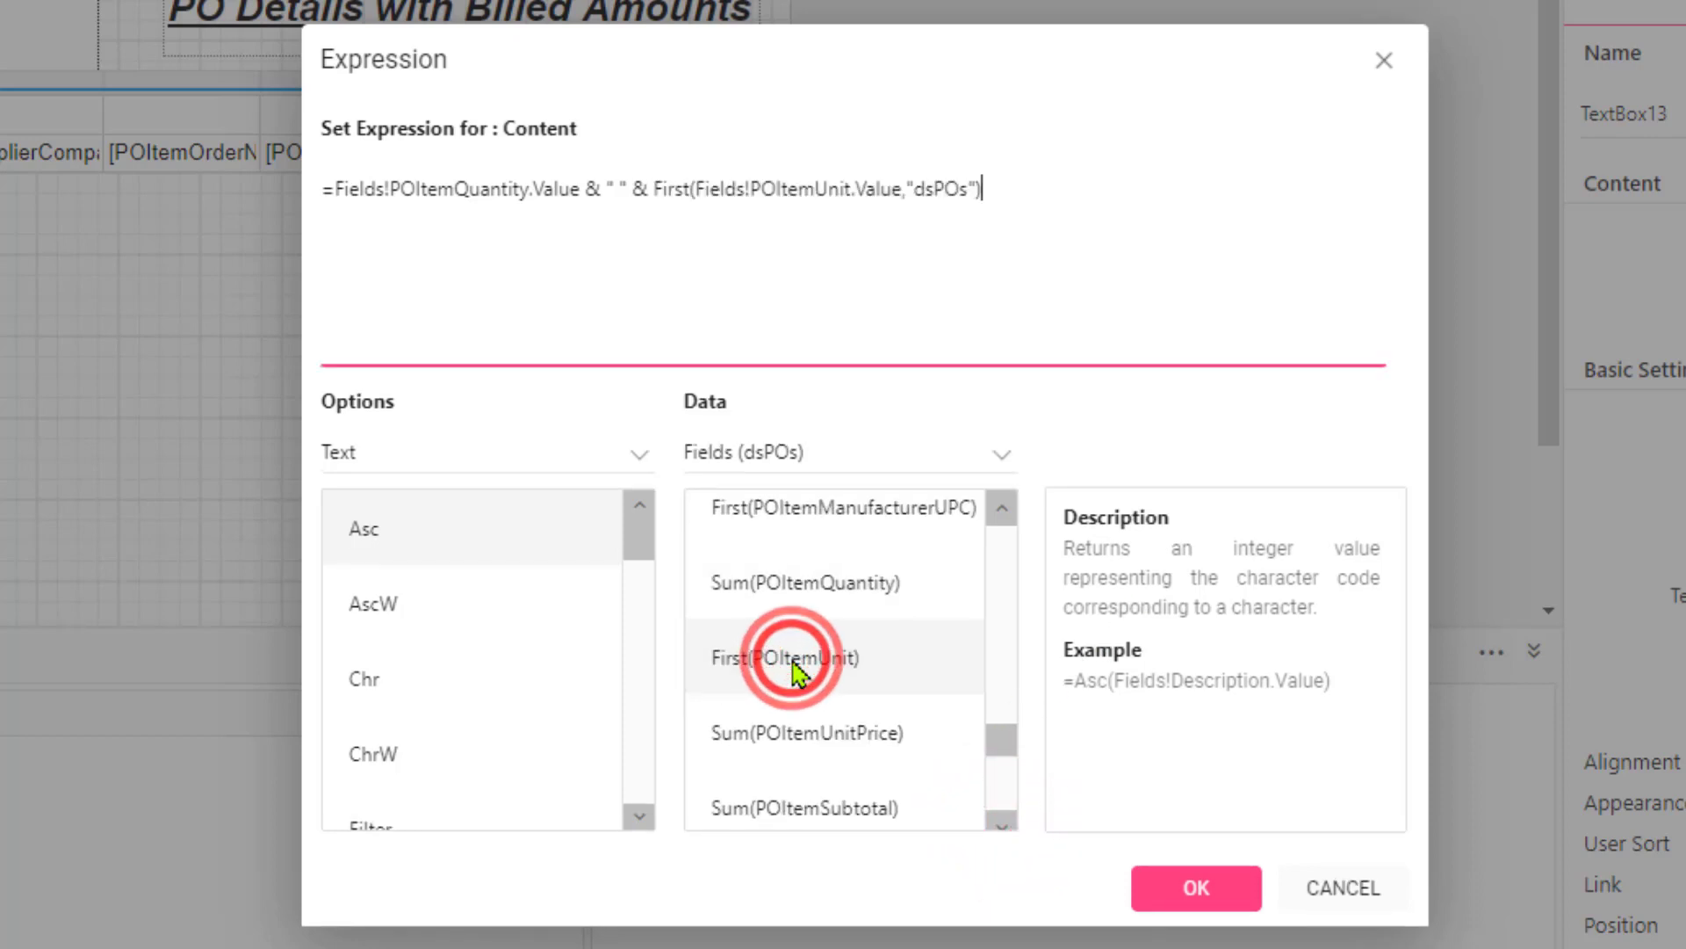
{"action": "left_click", "coordinate": [691, 188]}
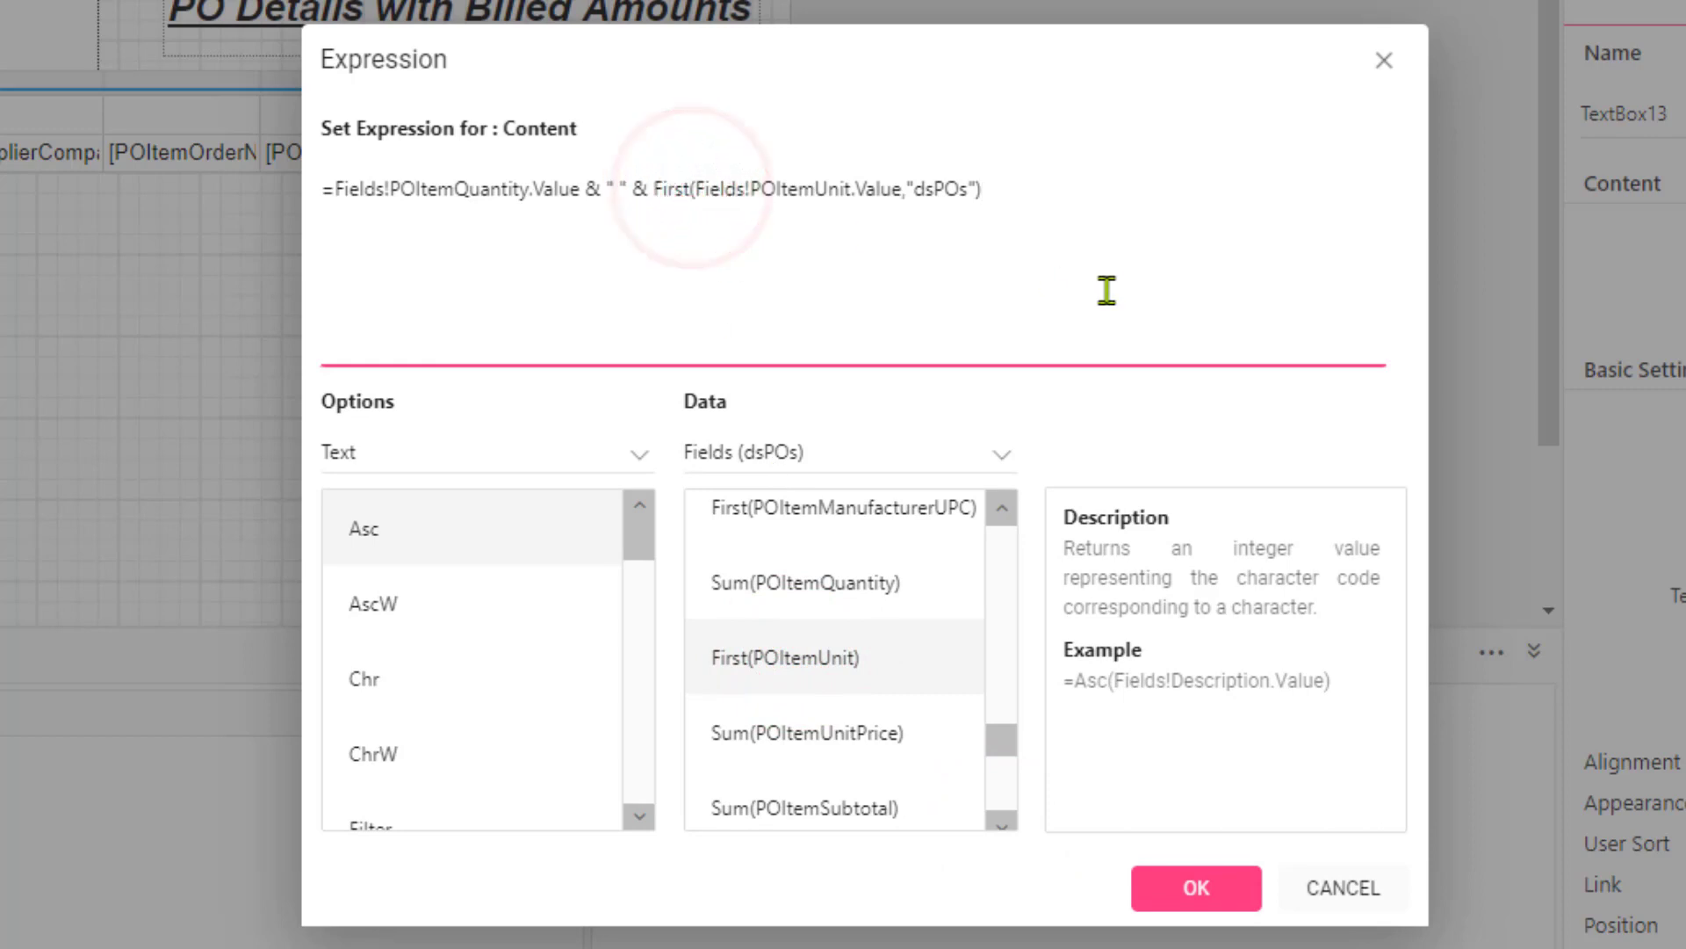
{"action": "key", "text": "BackSpace"}
{"action": "key", "text": "BackSpace"}
{"action": "key", "text": "BackSpace"}
{"action": "key", "text": "BackSpace"}
{"action": "key", "text": "BackSpace"}
{"action": "key", "text": "BackSpace"}
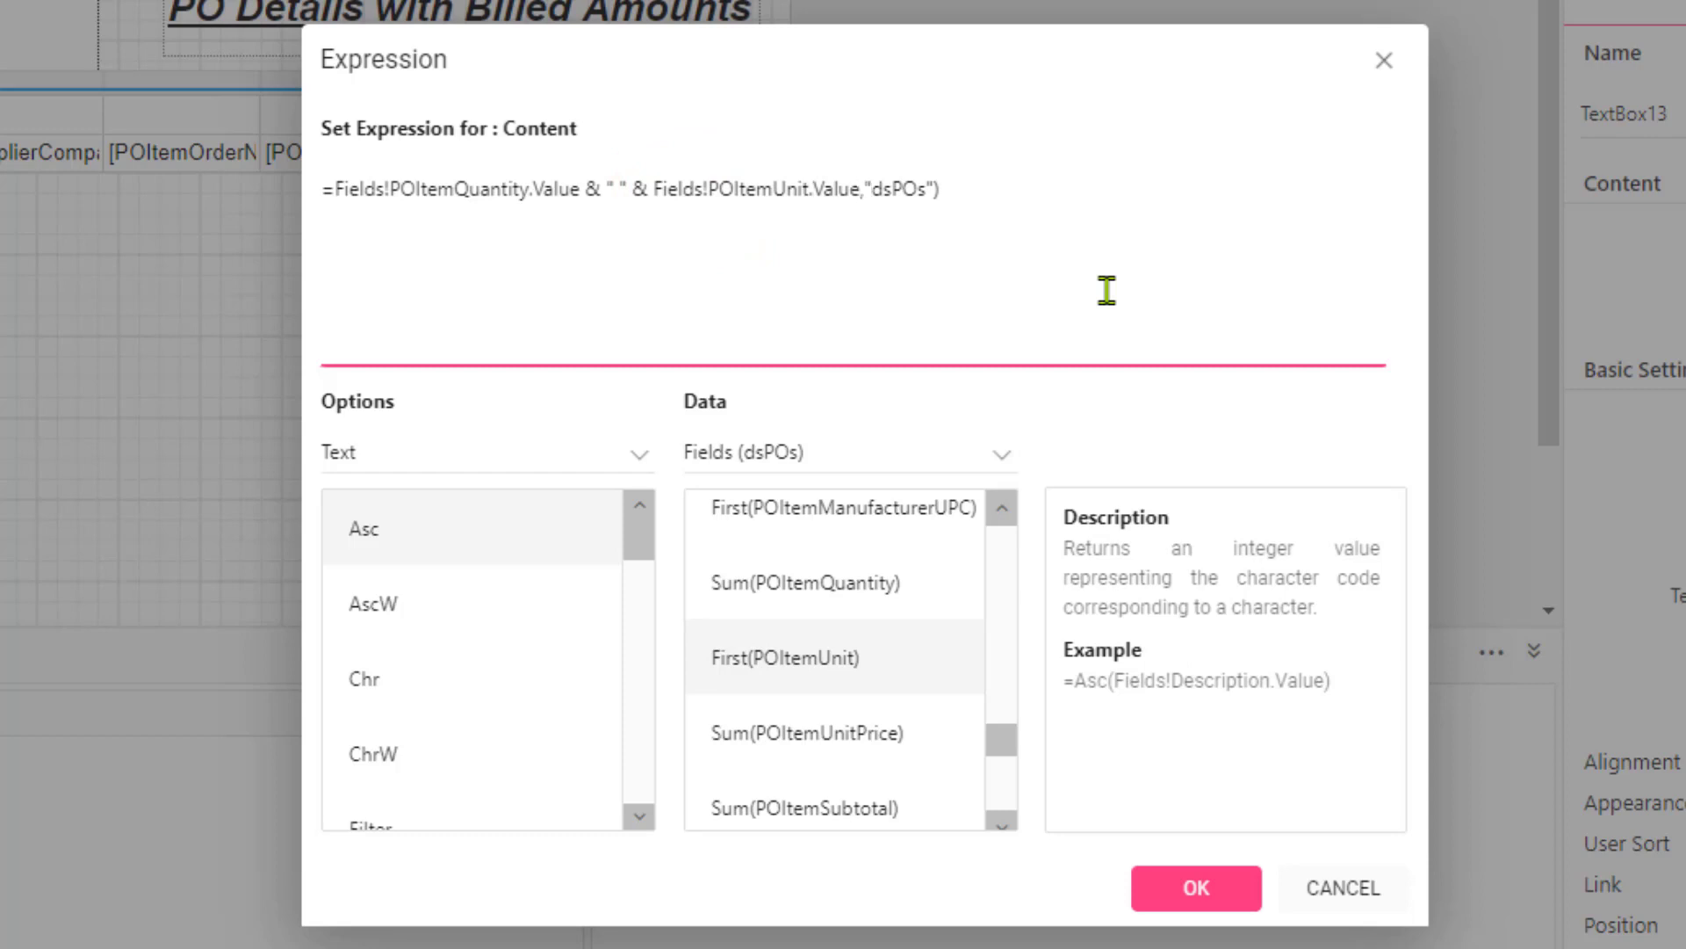
{"action": "key", "text": "shift+End"}
{"action": "key", "text": "Delete"}
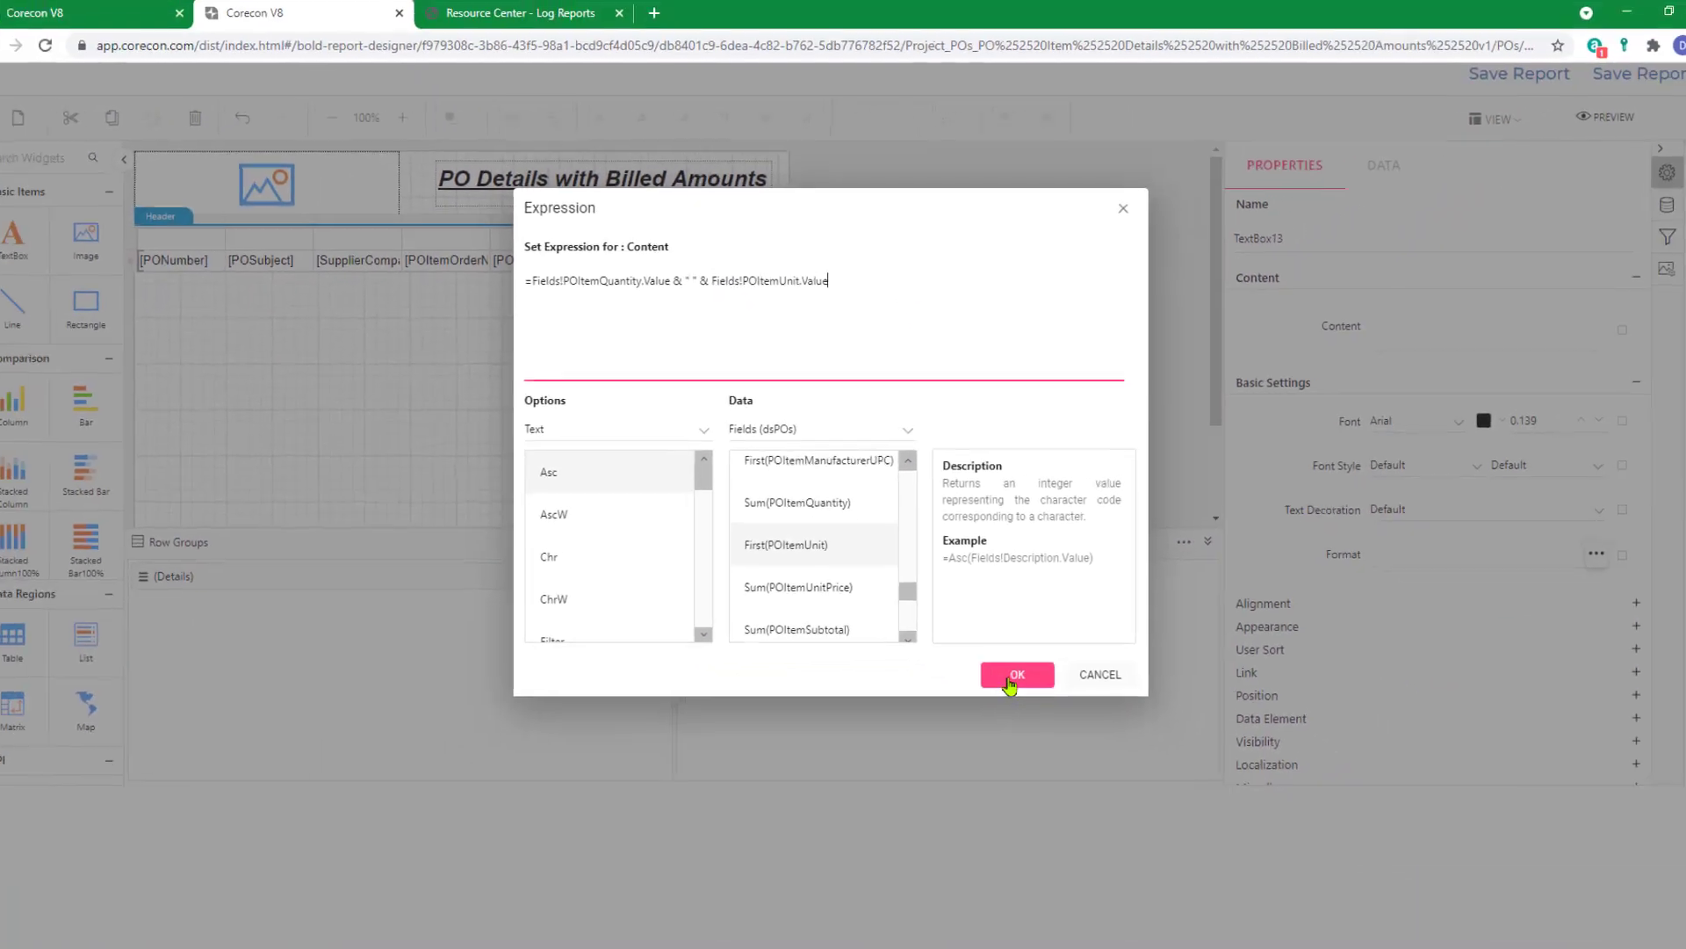
{"action": "left_click", "coordinate": [1012, 677]}
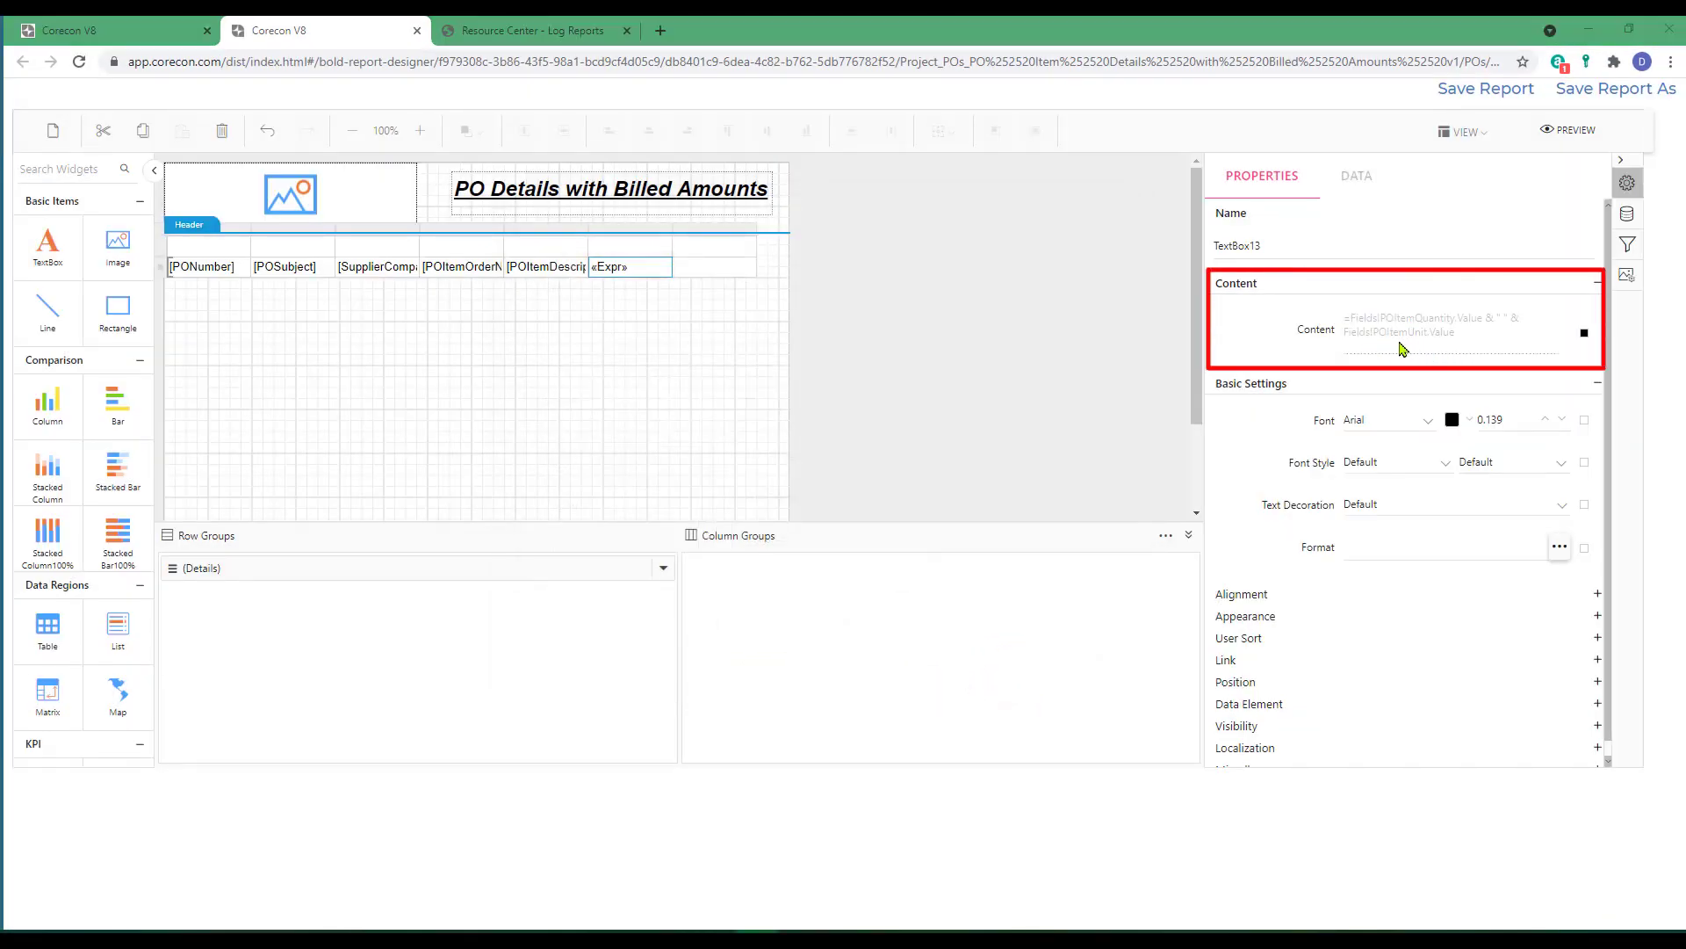
Fill the seventh cell of the detail row with the POItemUnitPrice field.
{"action": "left_click", "coordinate": [702, 268]}
{"action": "left_click", "coordinate": [749, 266]}
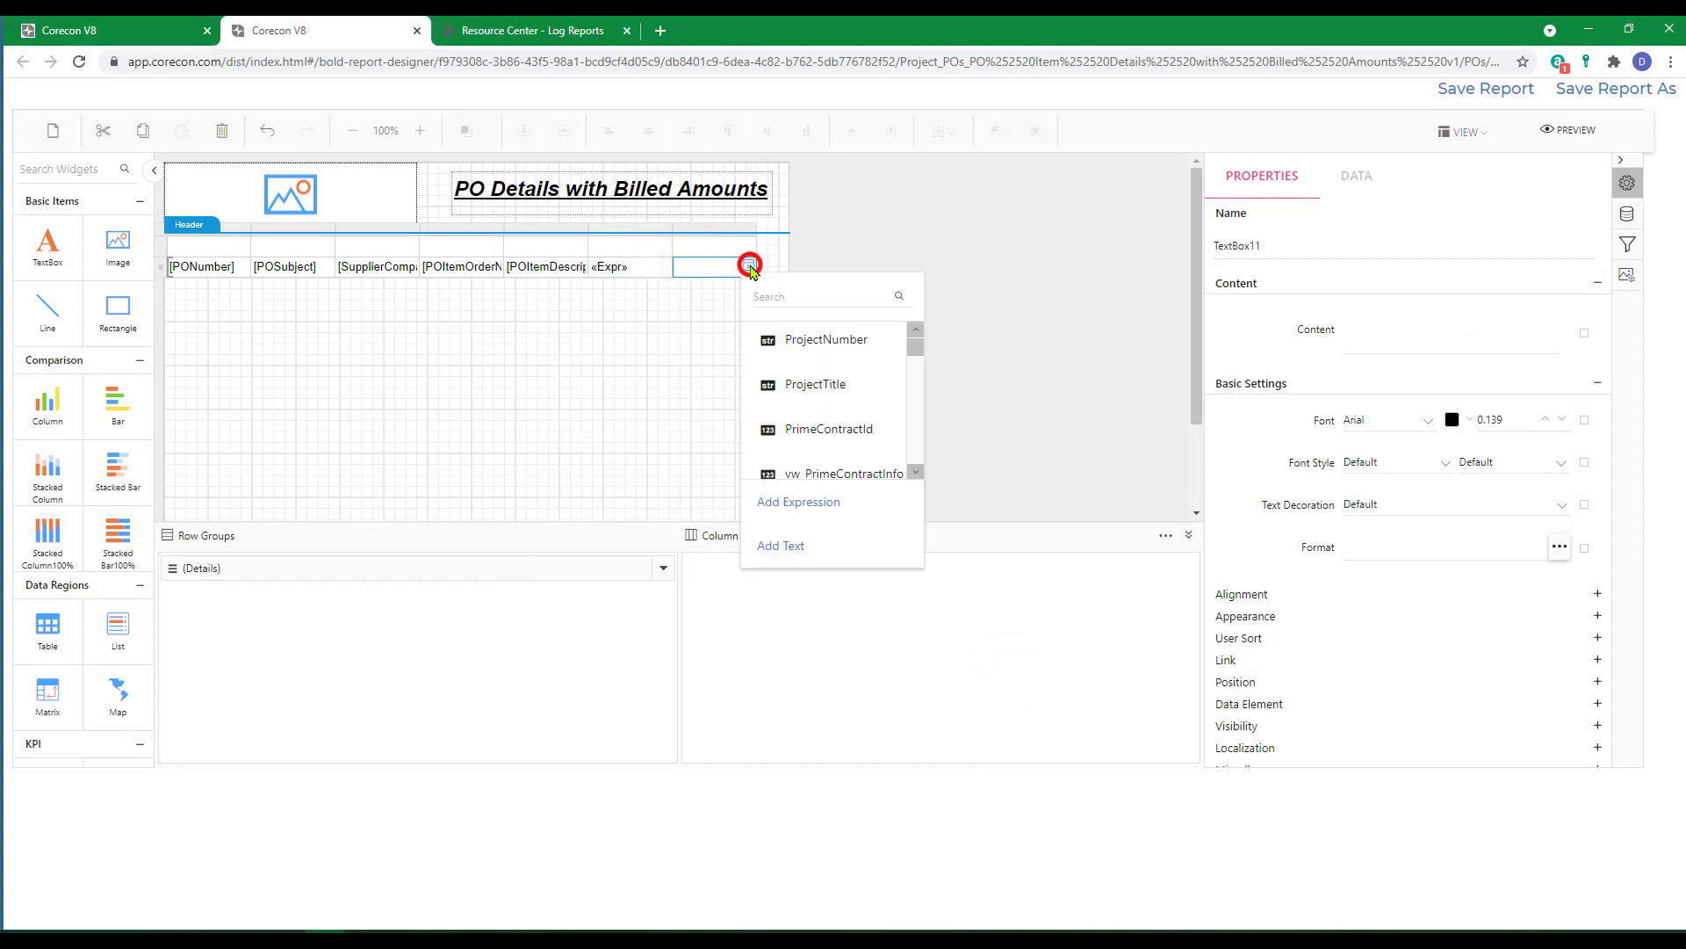
{"action": "scroll", "coordinate": [823, 376], "scroll_direction": "down", "scroll_amount": 2}
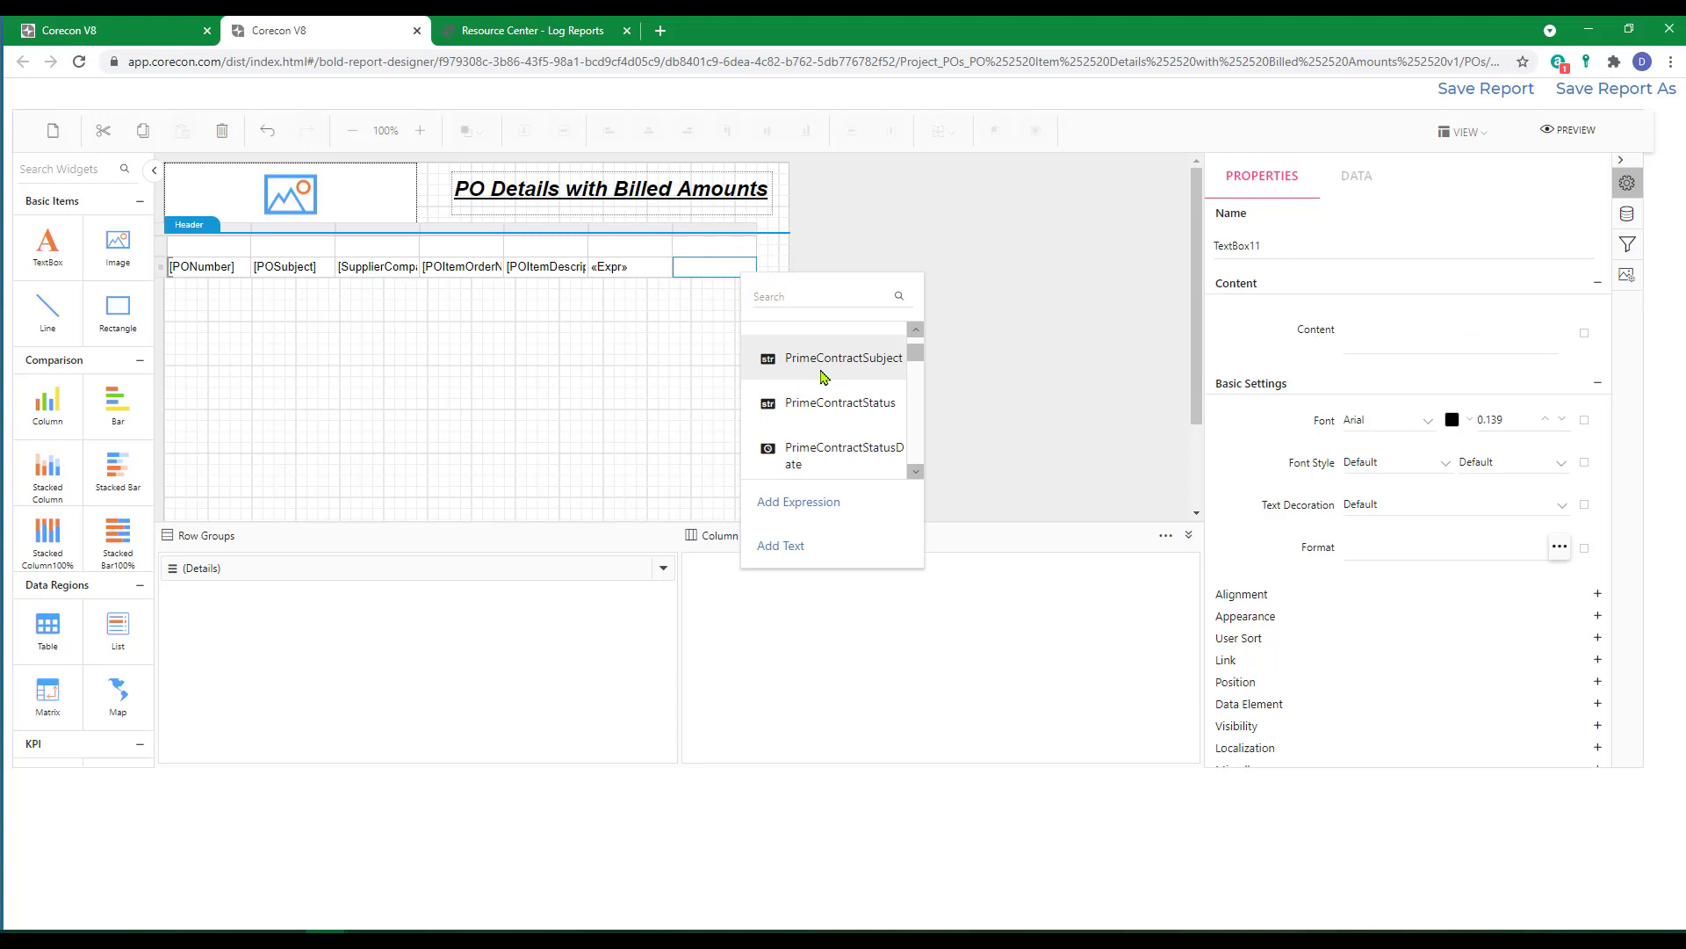
{"action": "scroll", "coordinate": [825, 386], "scroll_direction": "down", "scroll_amount": 5}
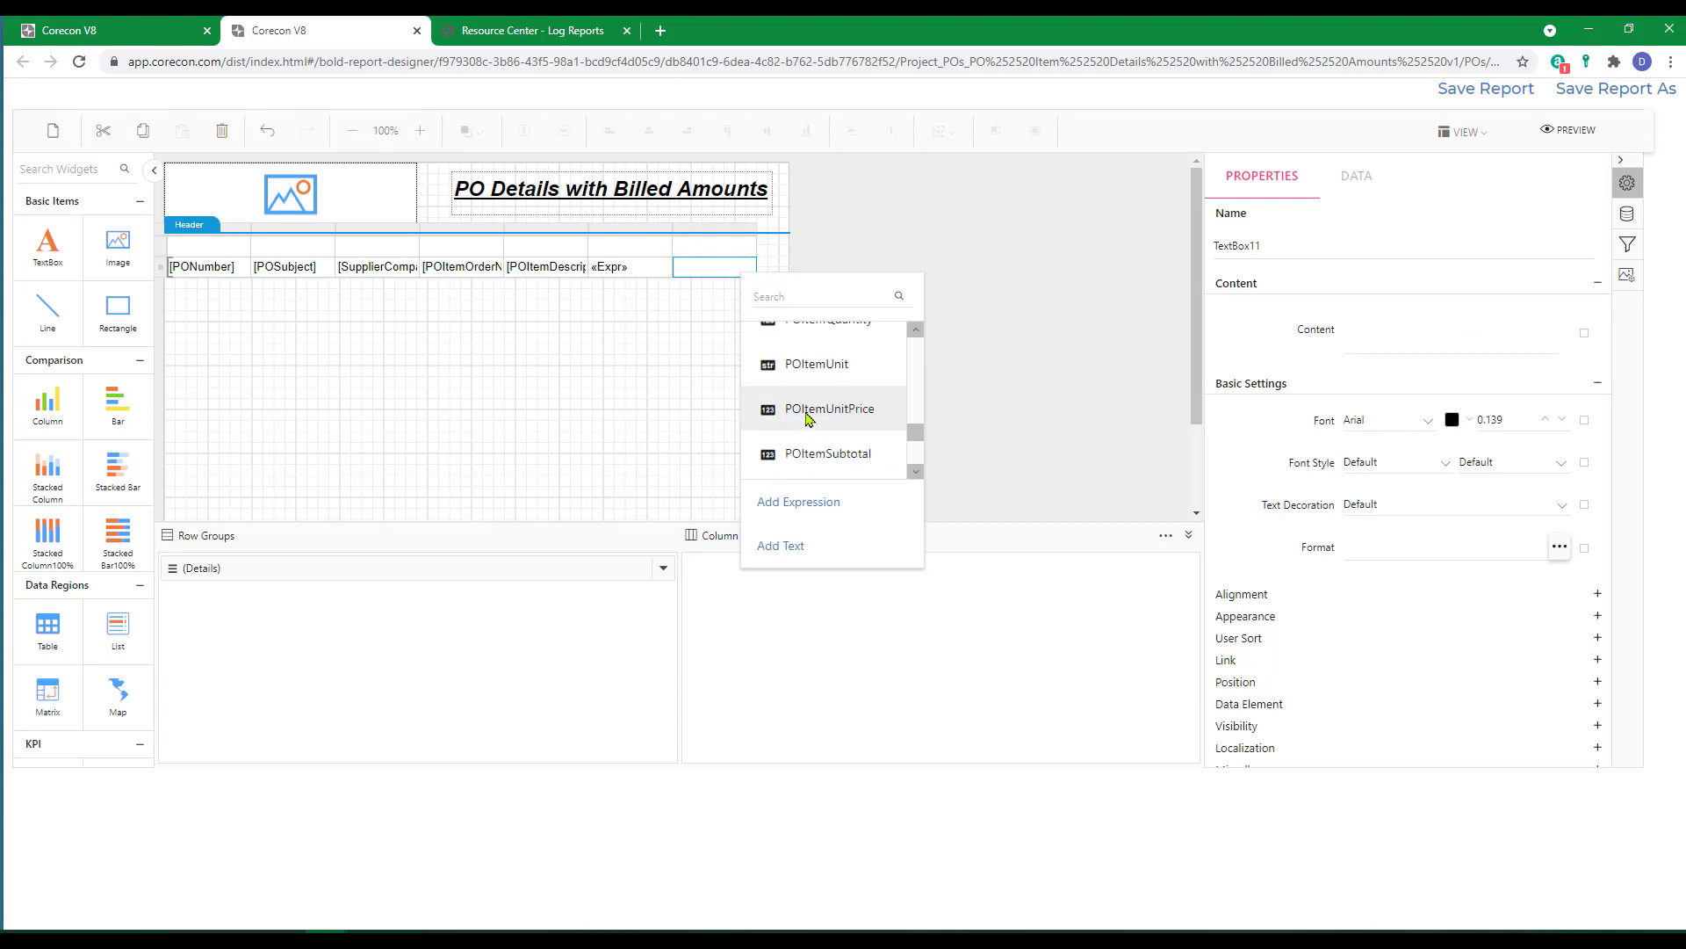
{"action": "left_click", "coordinate": [807, 412]}
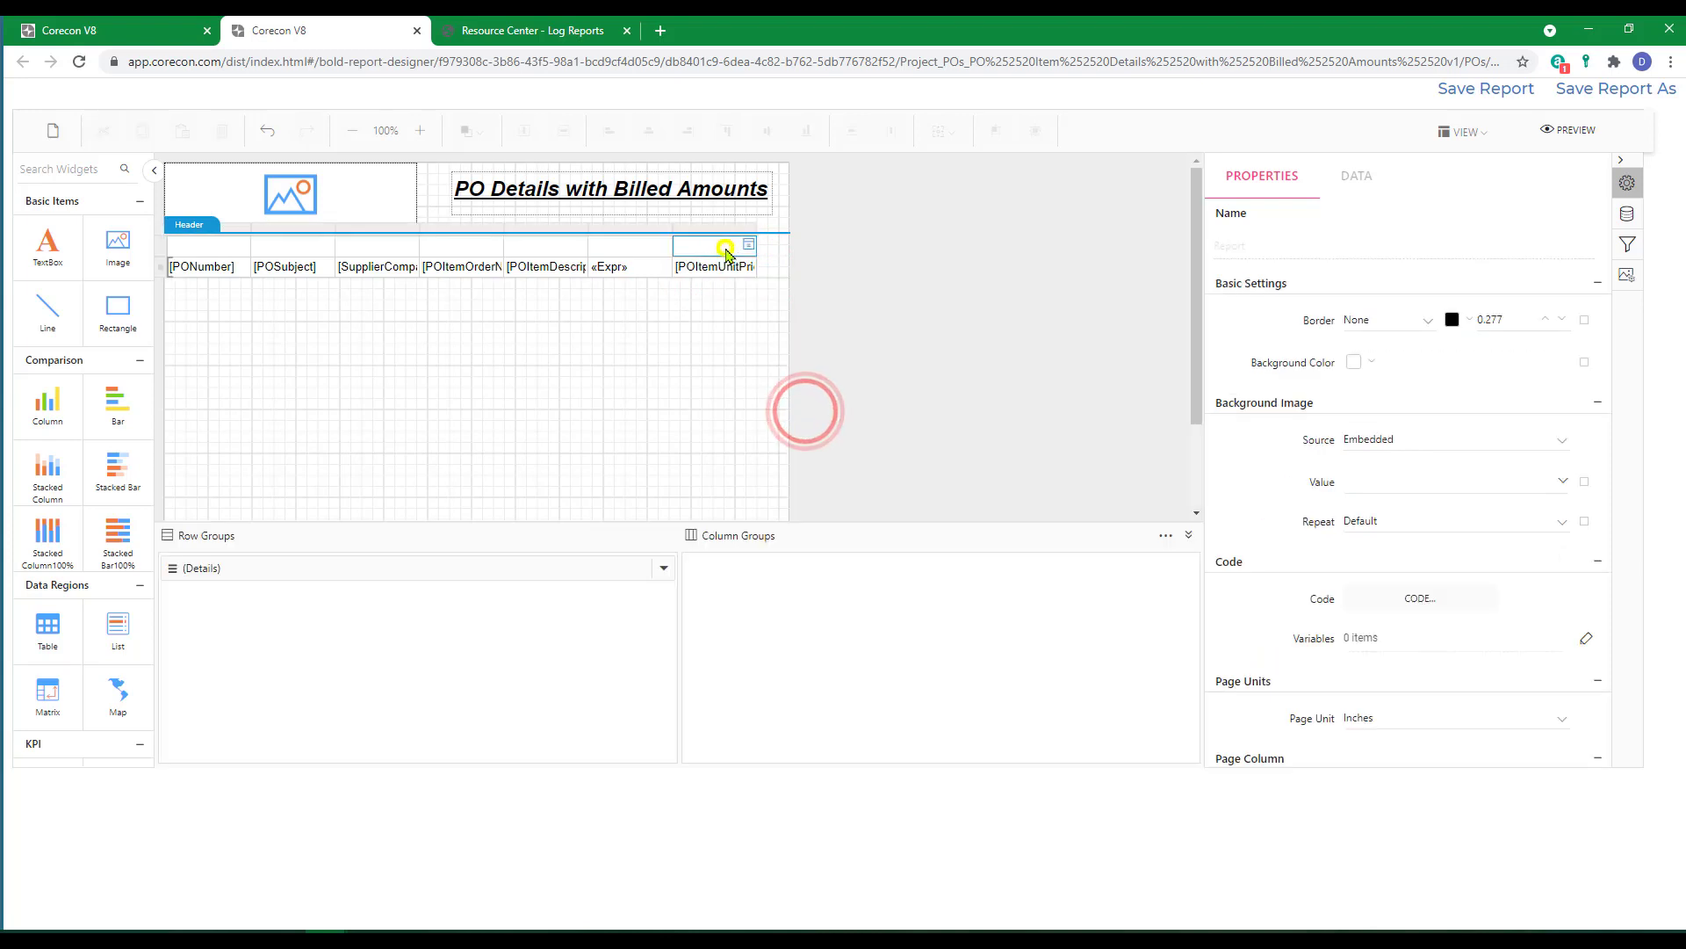
Insert two columns to the right of the item unit price column.
{"action": "right_click", "coordinate": [727, 254]}
{"action": "left_click", "coordinate": [694, 266]}
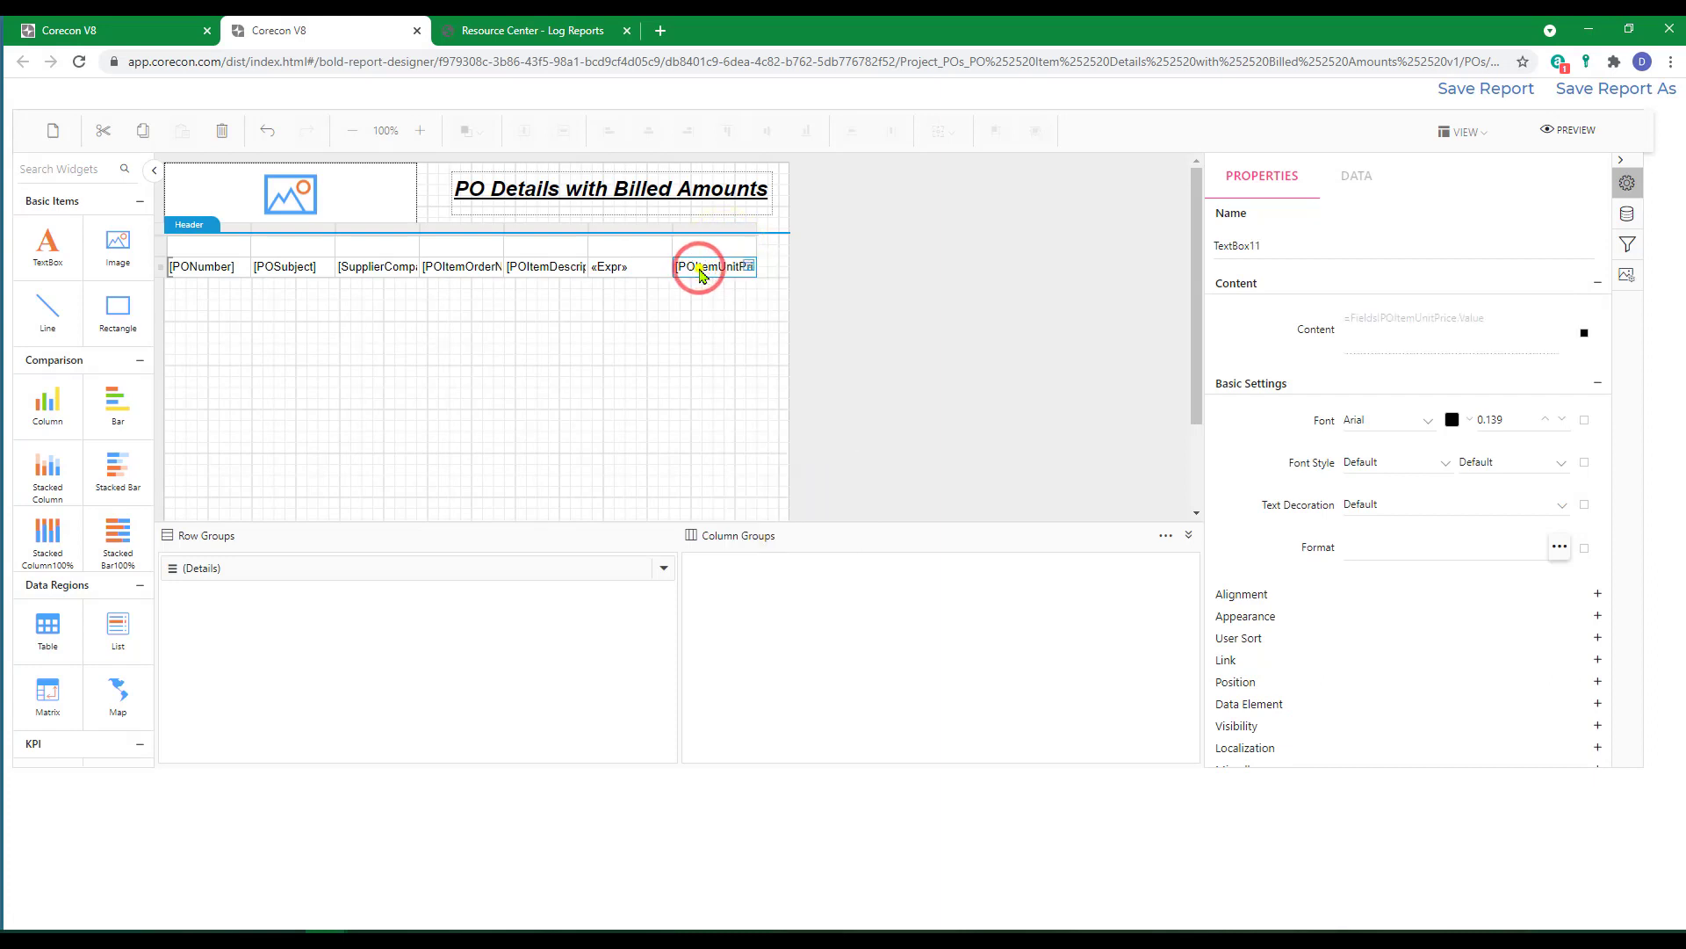
{"action": "right_click", "coordinate": [700, 268]}
{"action": "mouse_move", "coordinate": [751, 446]}
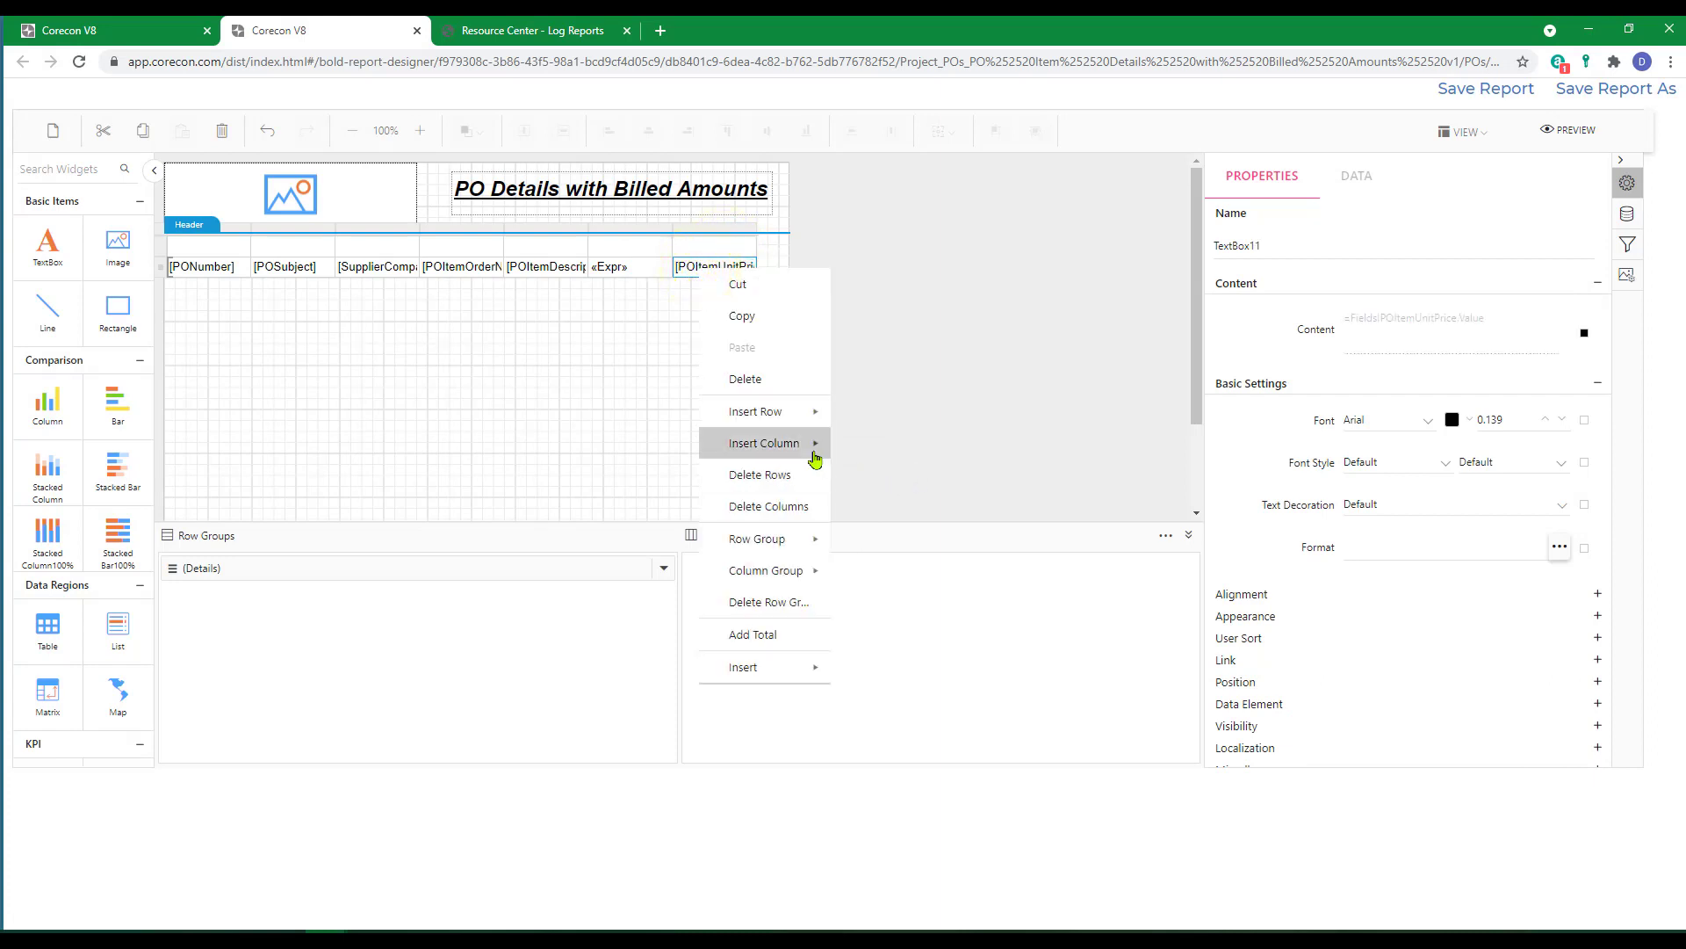
{"action": "left_click", "coordinate": [876, 475]}
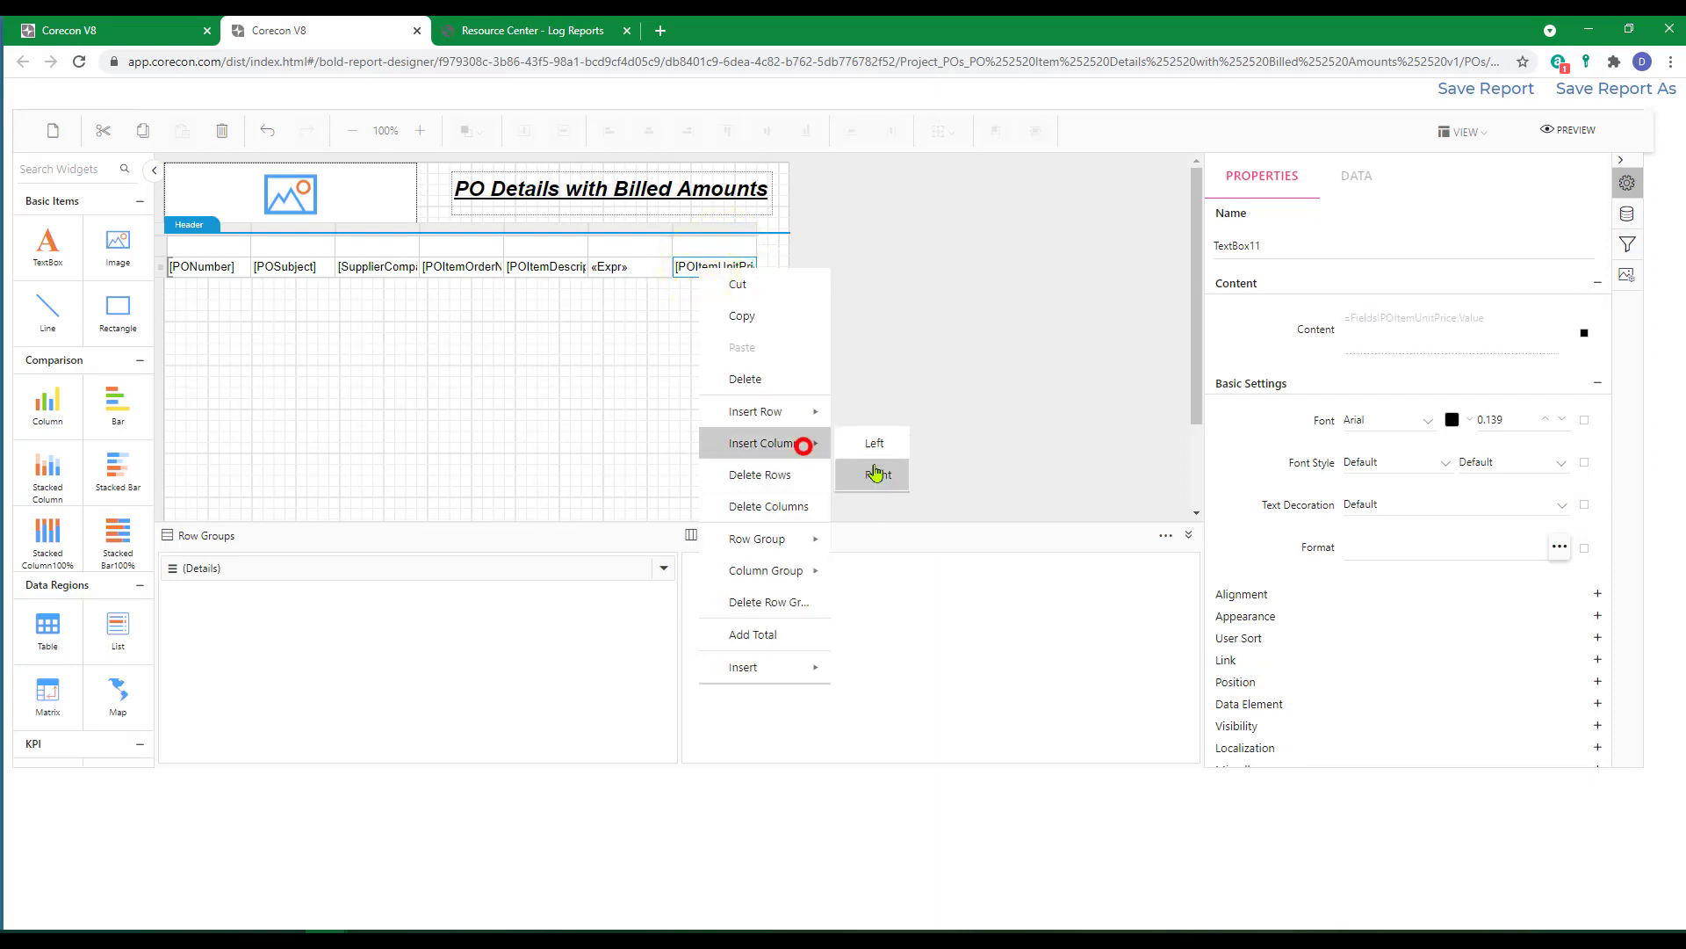
{"action": "right_click", "coordinate": [713, 268]}
{"action": "mouse_move", "coordinate": [764, 436]}
{"action": "left_click", "coordinate": [886, 470]}
Fill the eighth cell of the detail row with the POItemTotal field.
{"action": "left_click", "coordinate": [795, 267]}
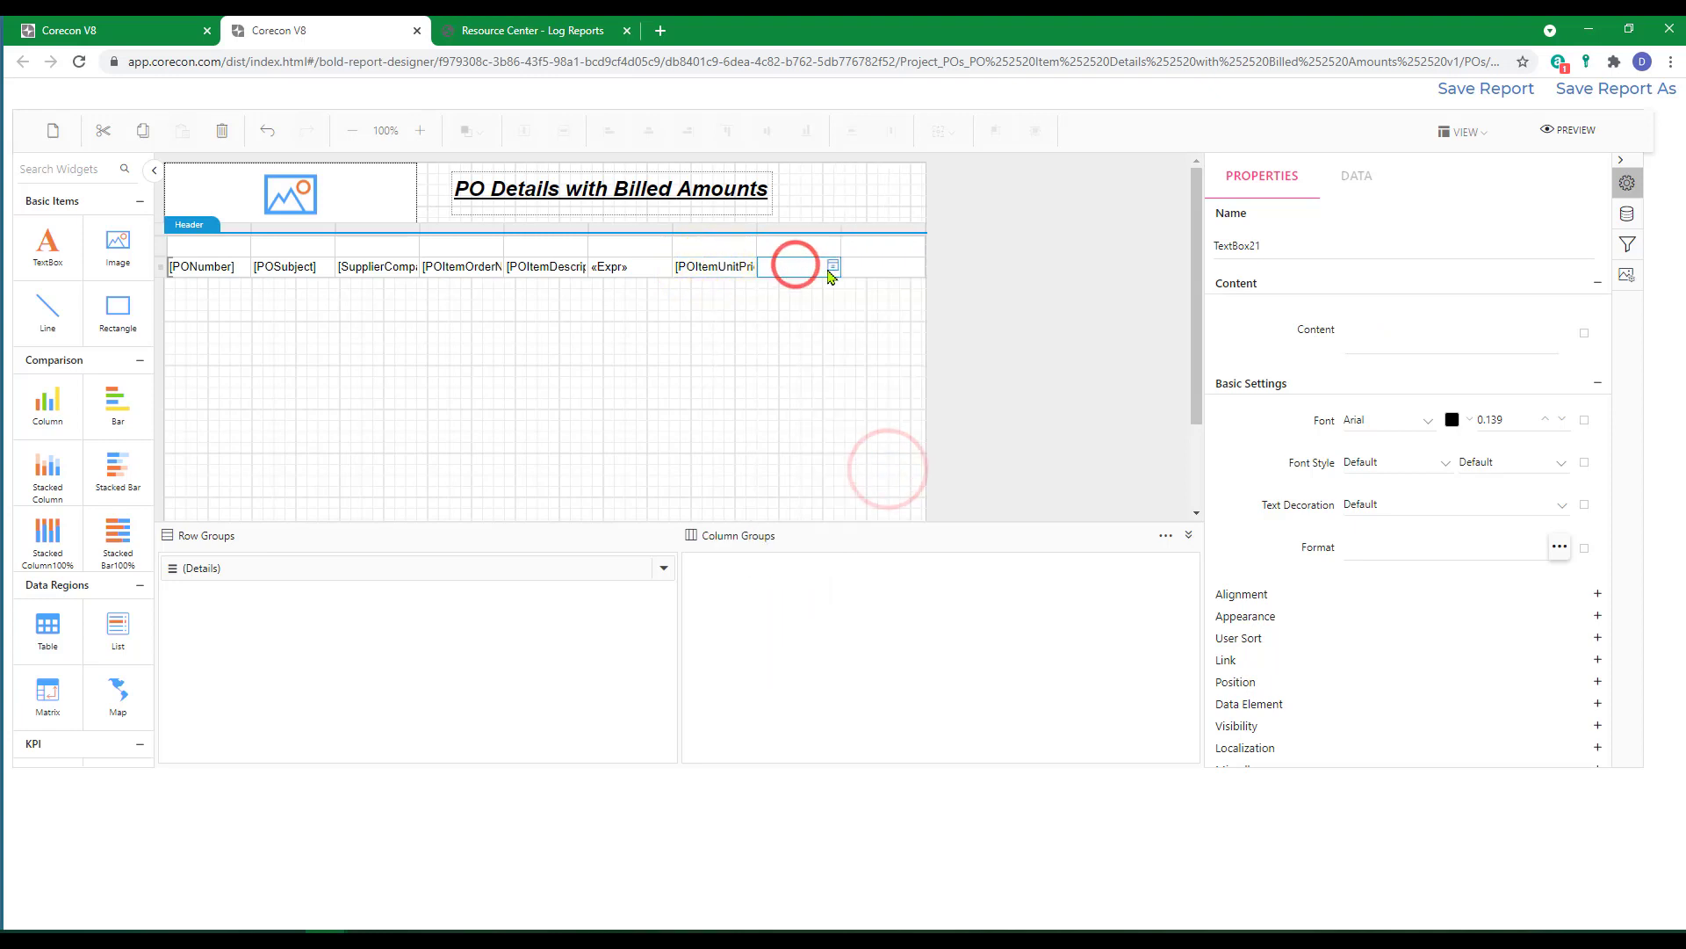
{"action": "left_click", "coordinate": [833, 267]}
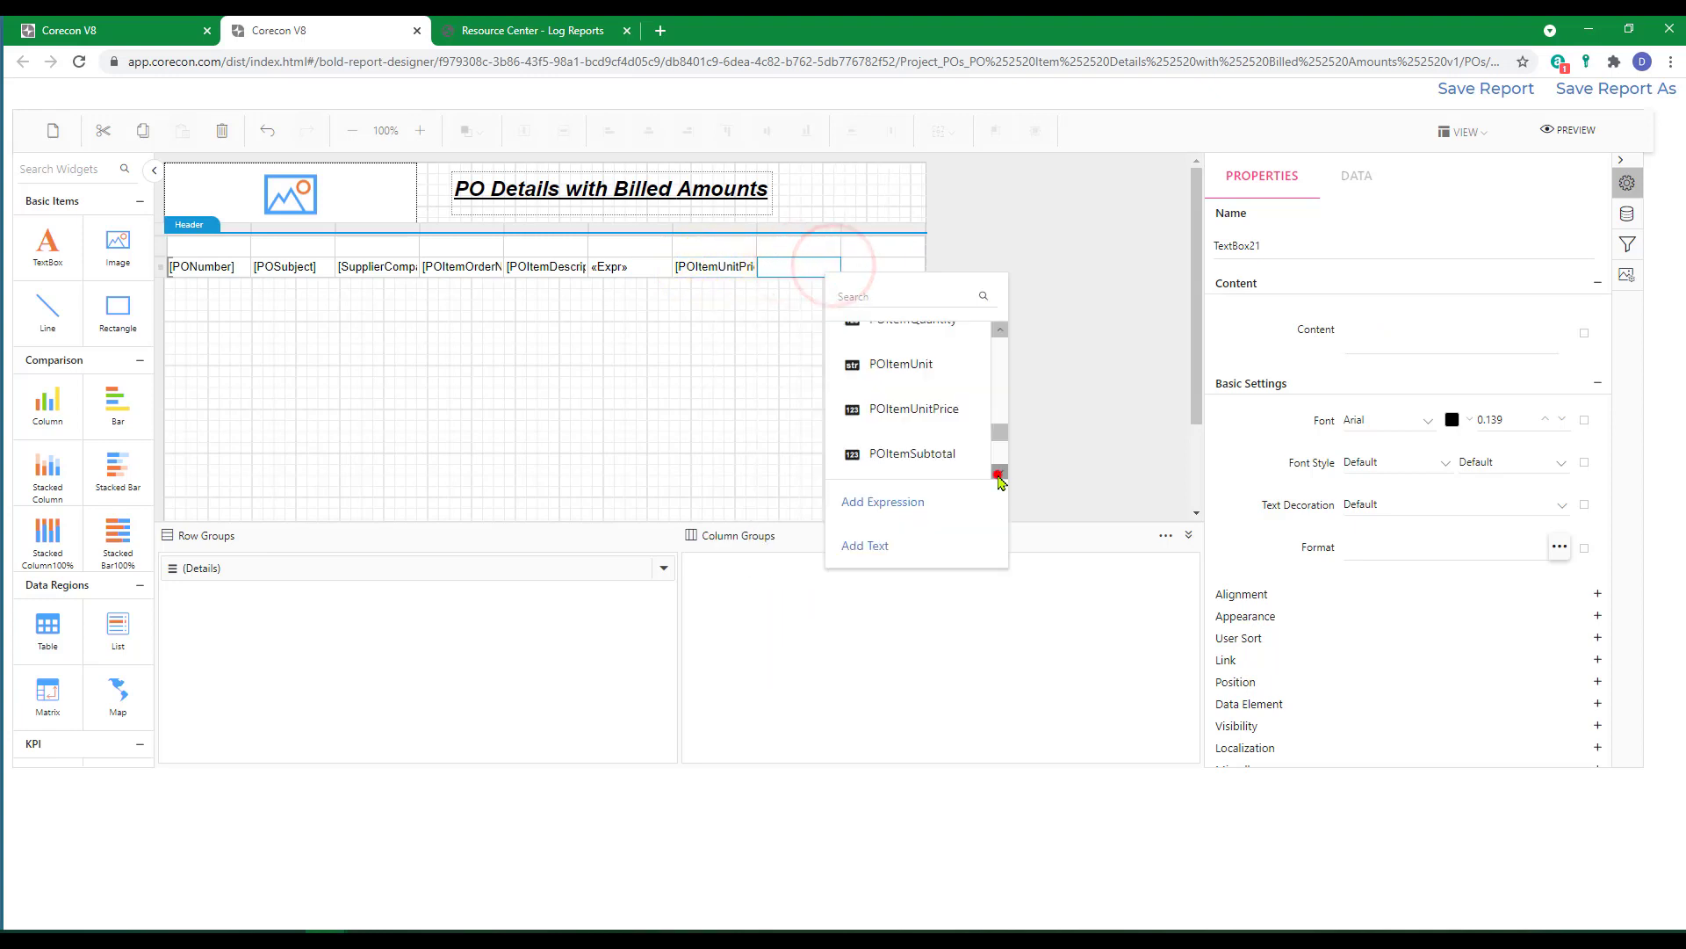
{"action": "left_click", "coordinate": [1000, 473]}
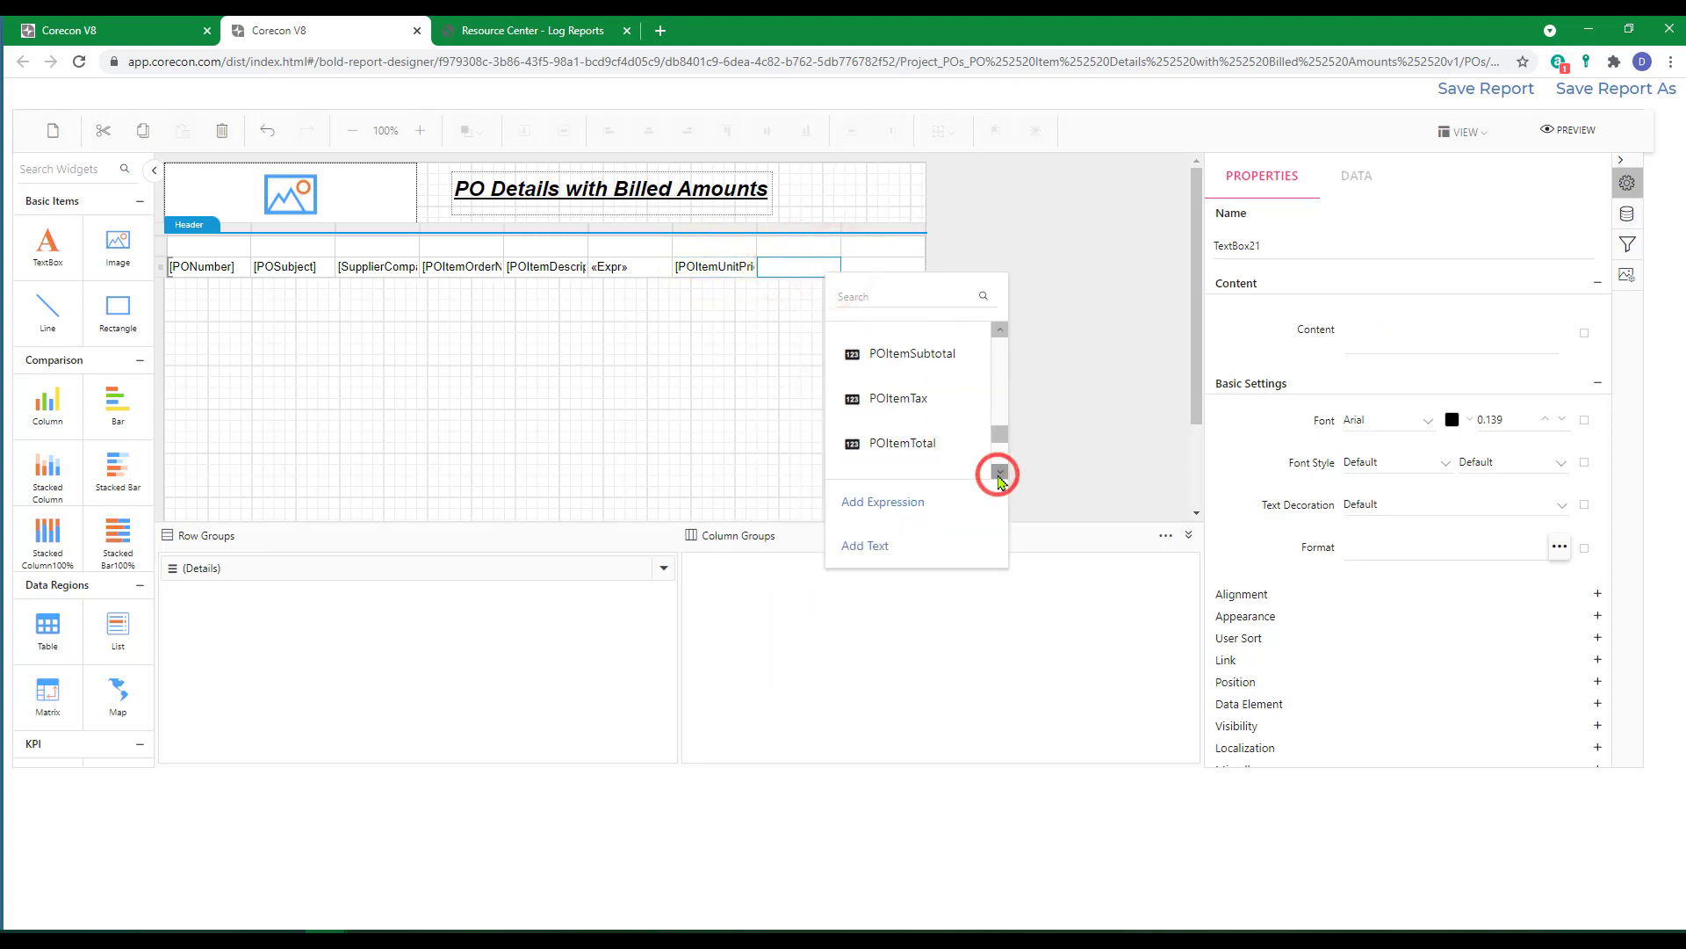
{"action": "left_click", "coordinate": [885, 448]}
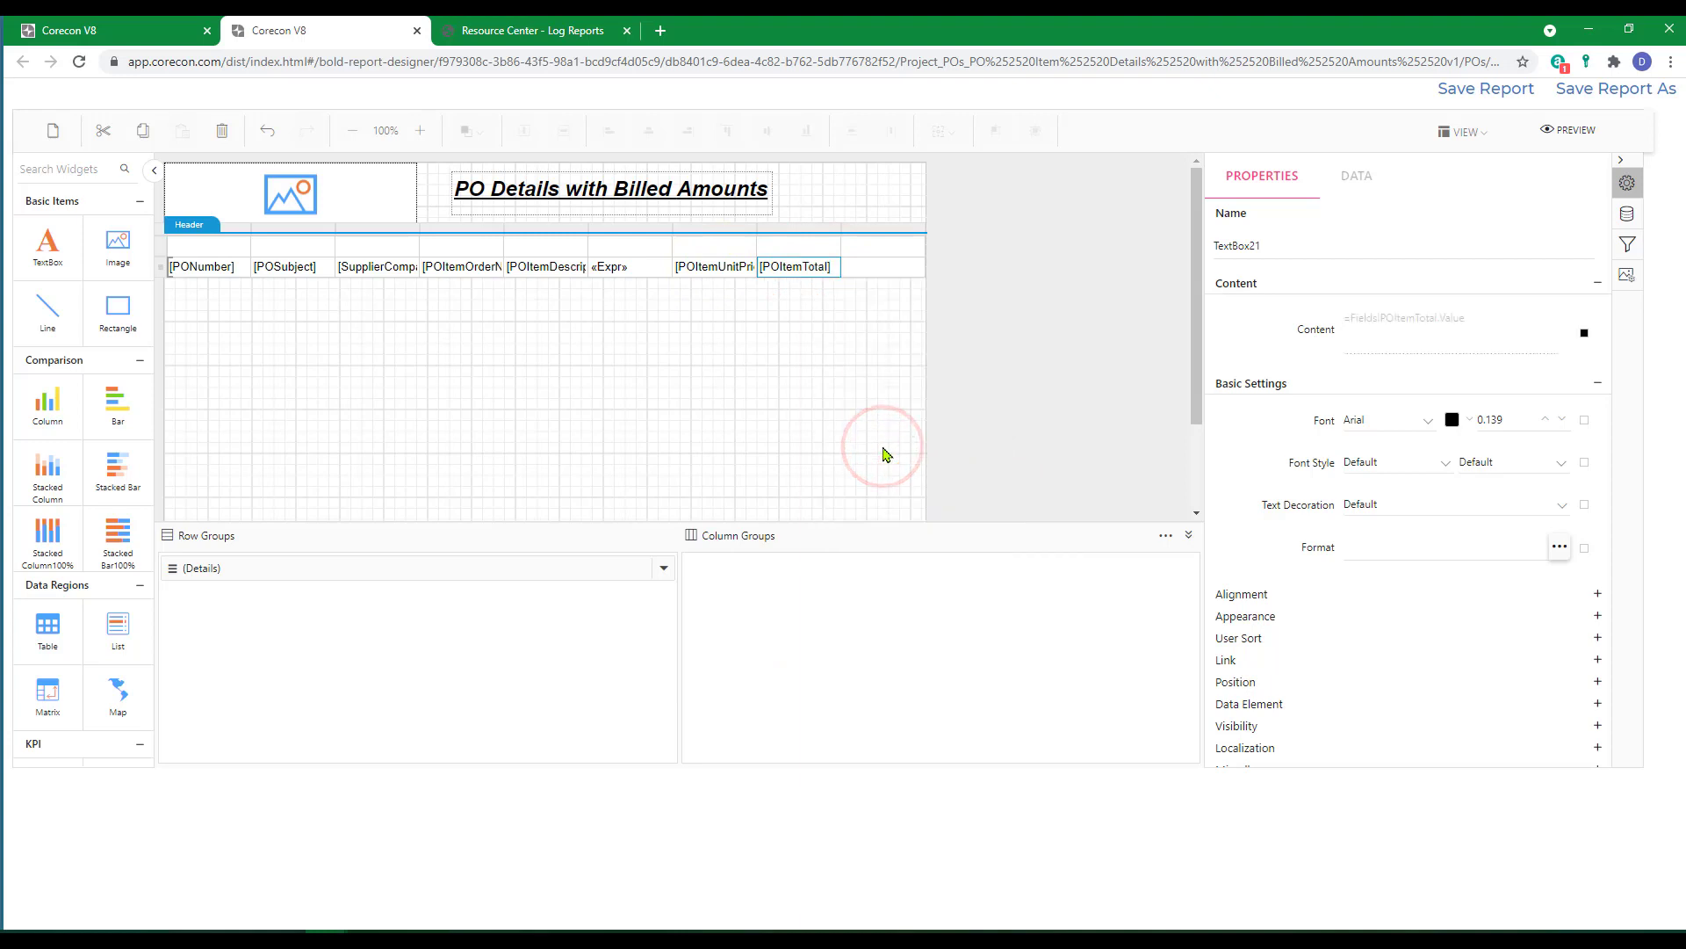
Fill the ninth cell of the detail row with the OpenPOItemTotal field.
{"action": "left_click", "coordinate": [882, 267]}
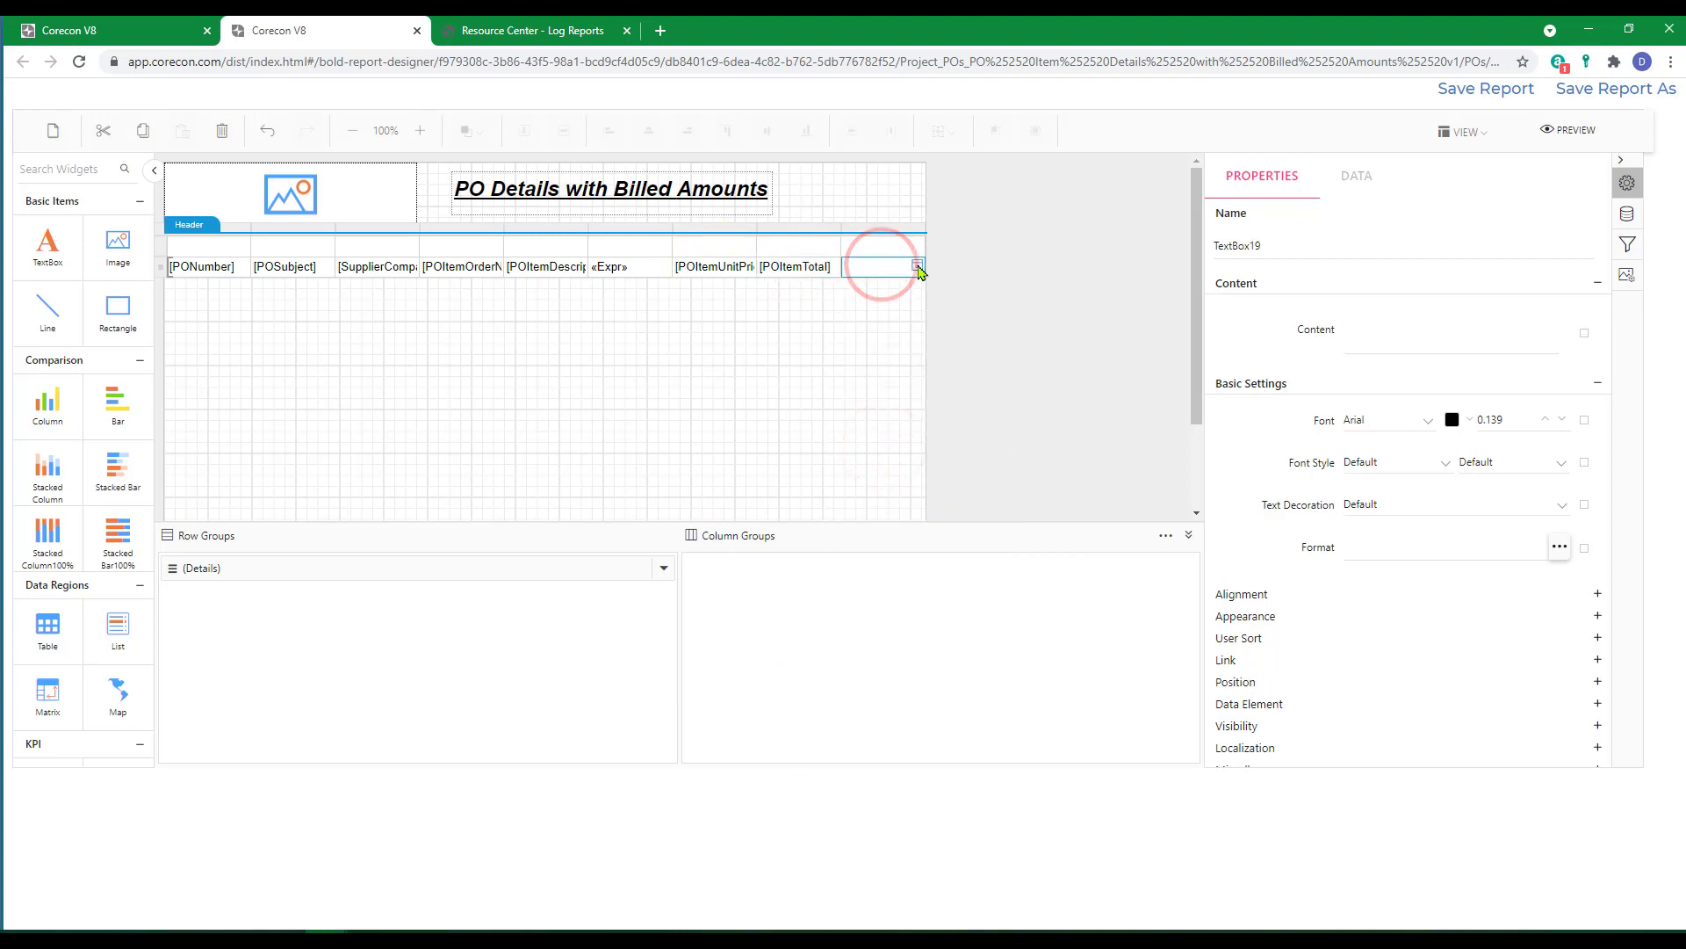
{"action": "left_click", "coordinate": [918, 267]}
{"action": "scroll", "coordinate": [990, 404], "scroll_direction": "down", "scroll_amount": 4}
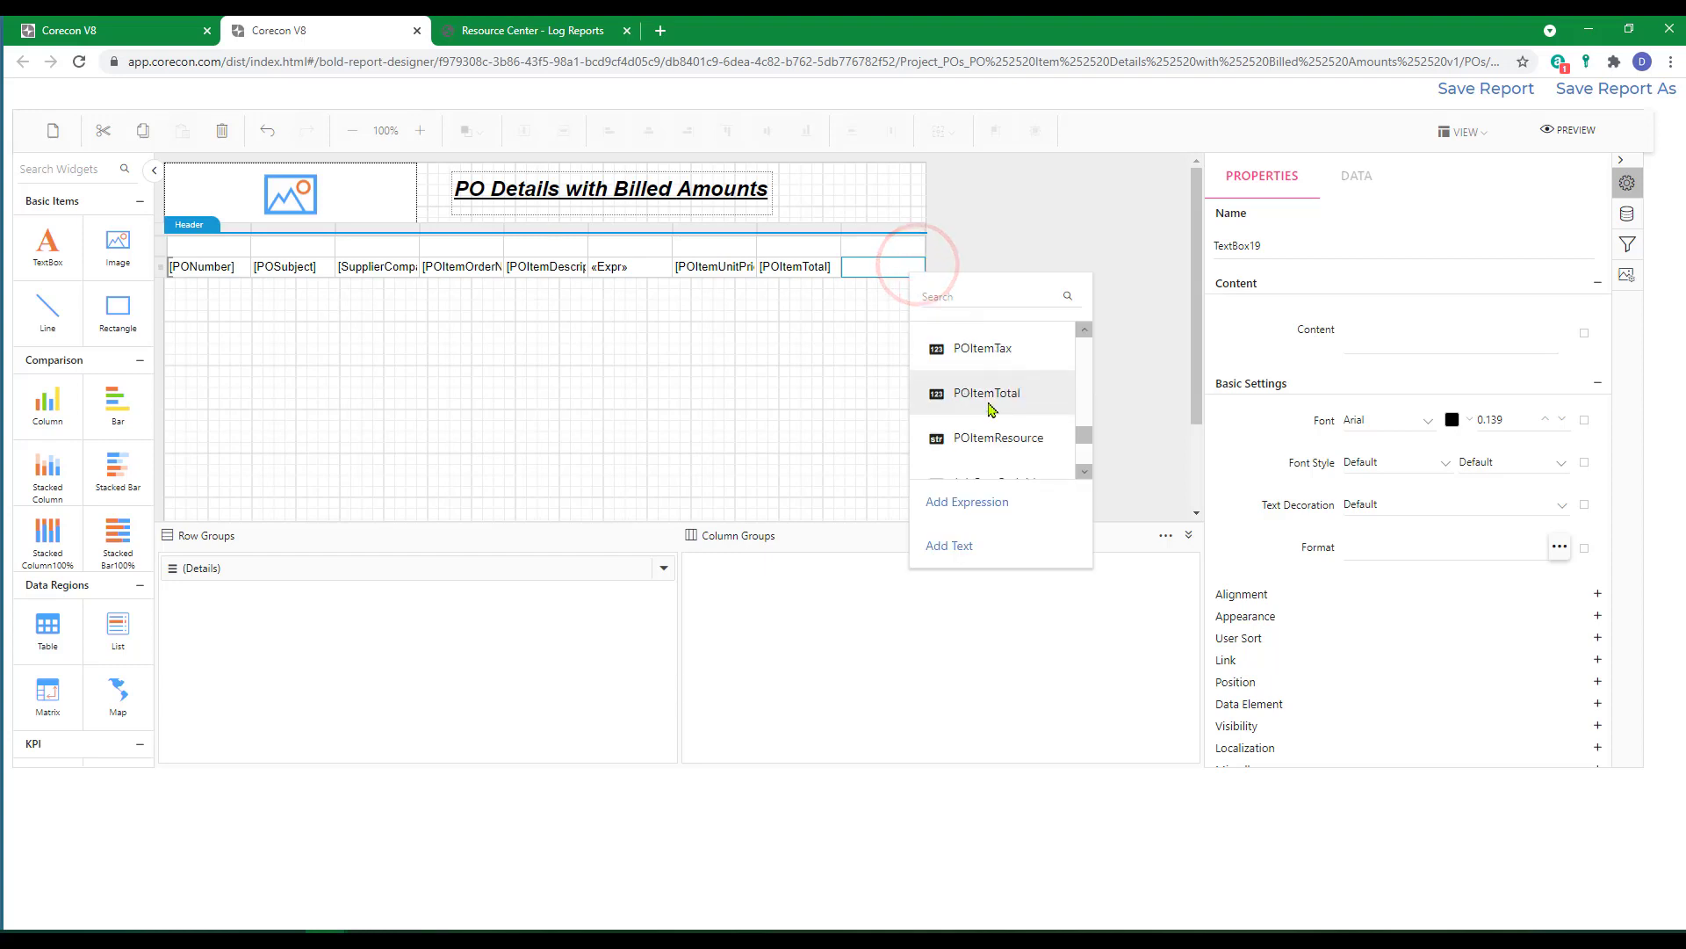
{"action": "scroll", "coordinate": [990, 422], "scroll_direction": "down", "scroll_amount": 5}
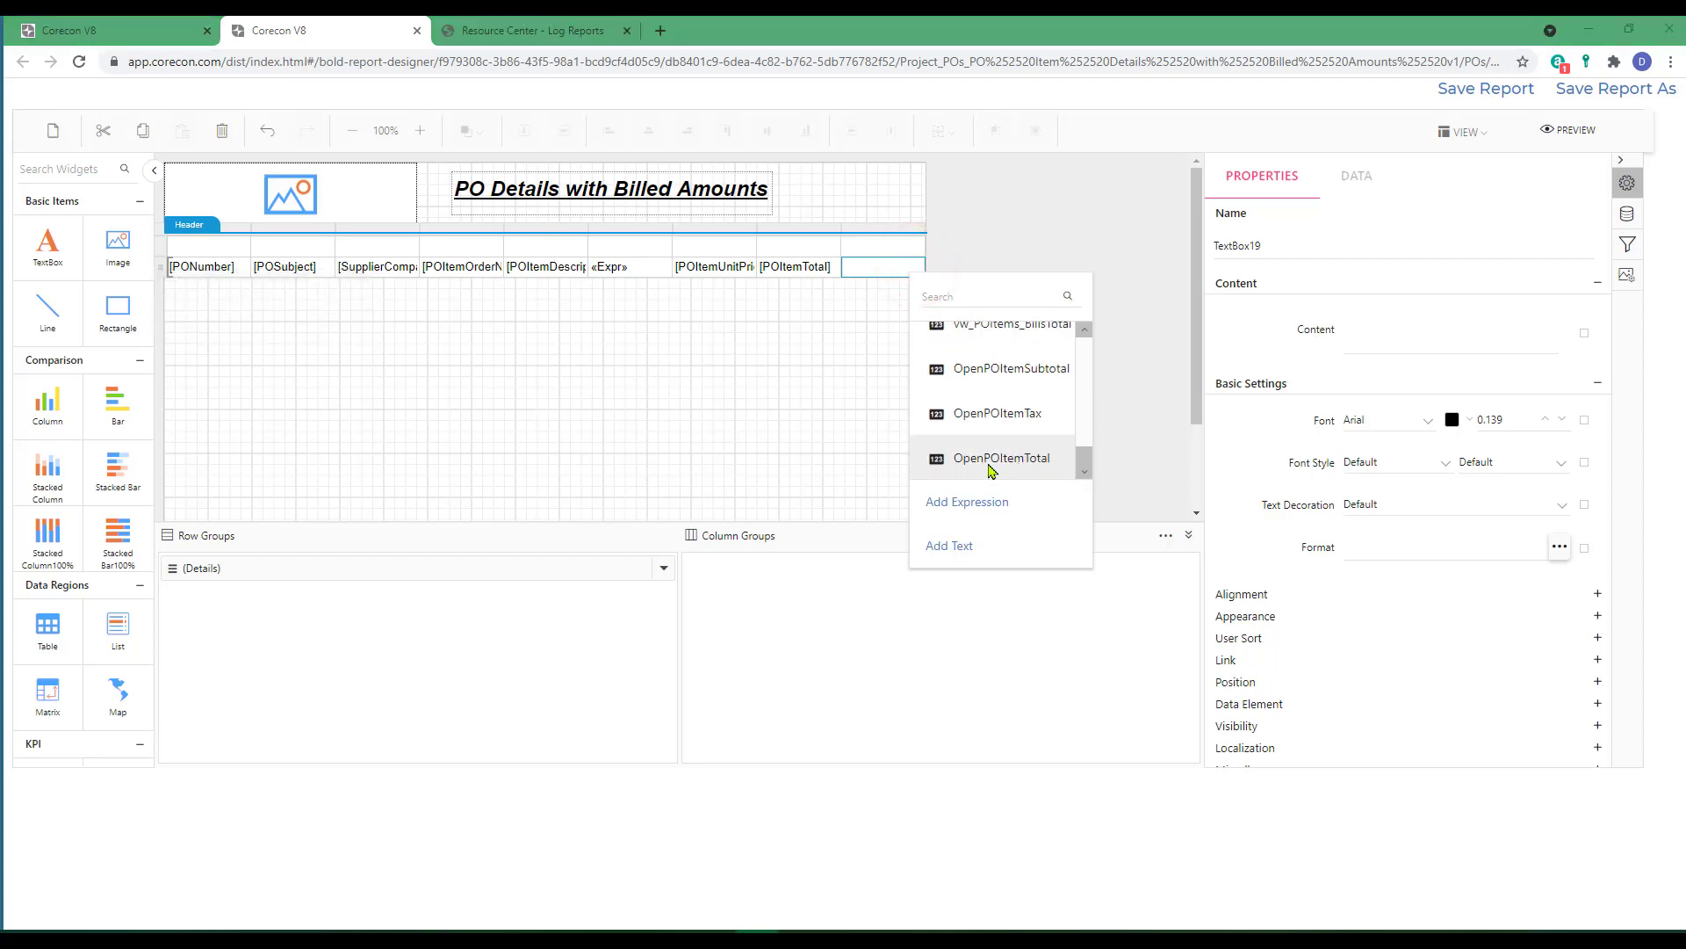
{"action": "left_click", "coordinate": [992, 458]}
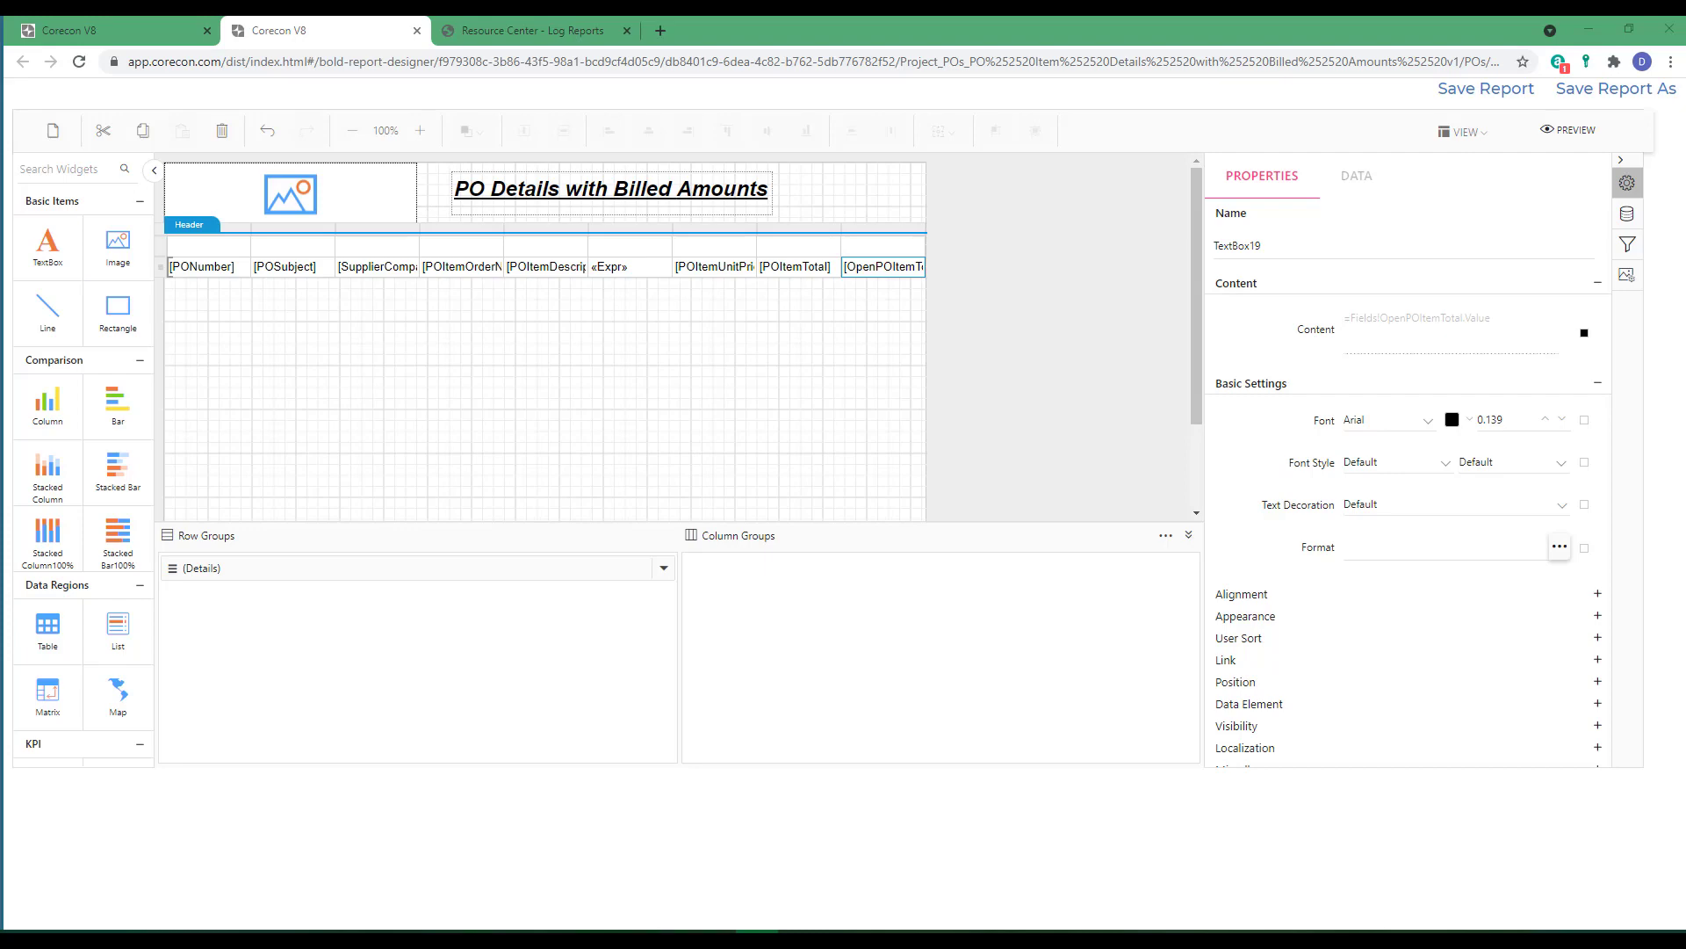
Add the header text "PO #" above the PONumber column.
{"action": "left_click", "coordinate": [211, 246]}
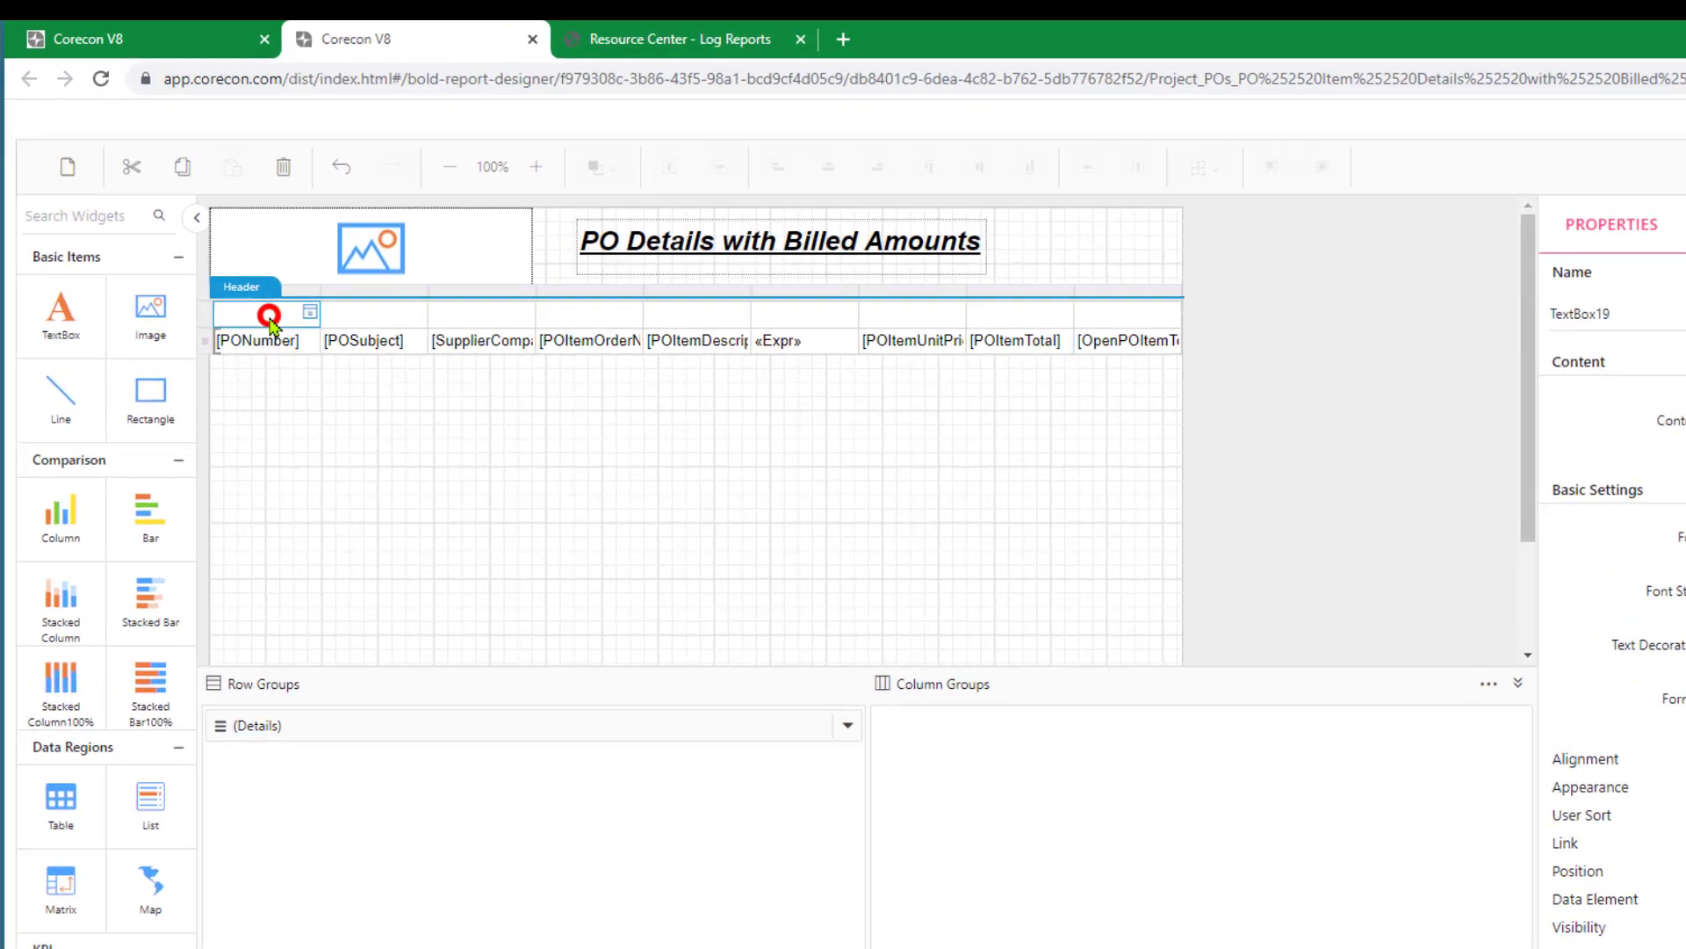
{"action": "left_click", "coordinate": [310, 312]}
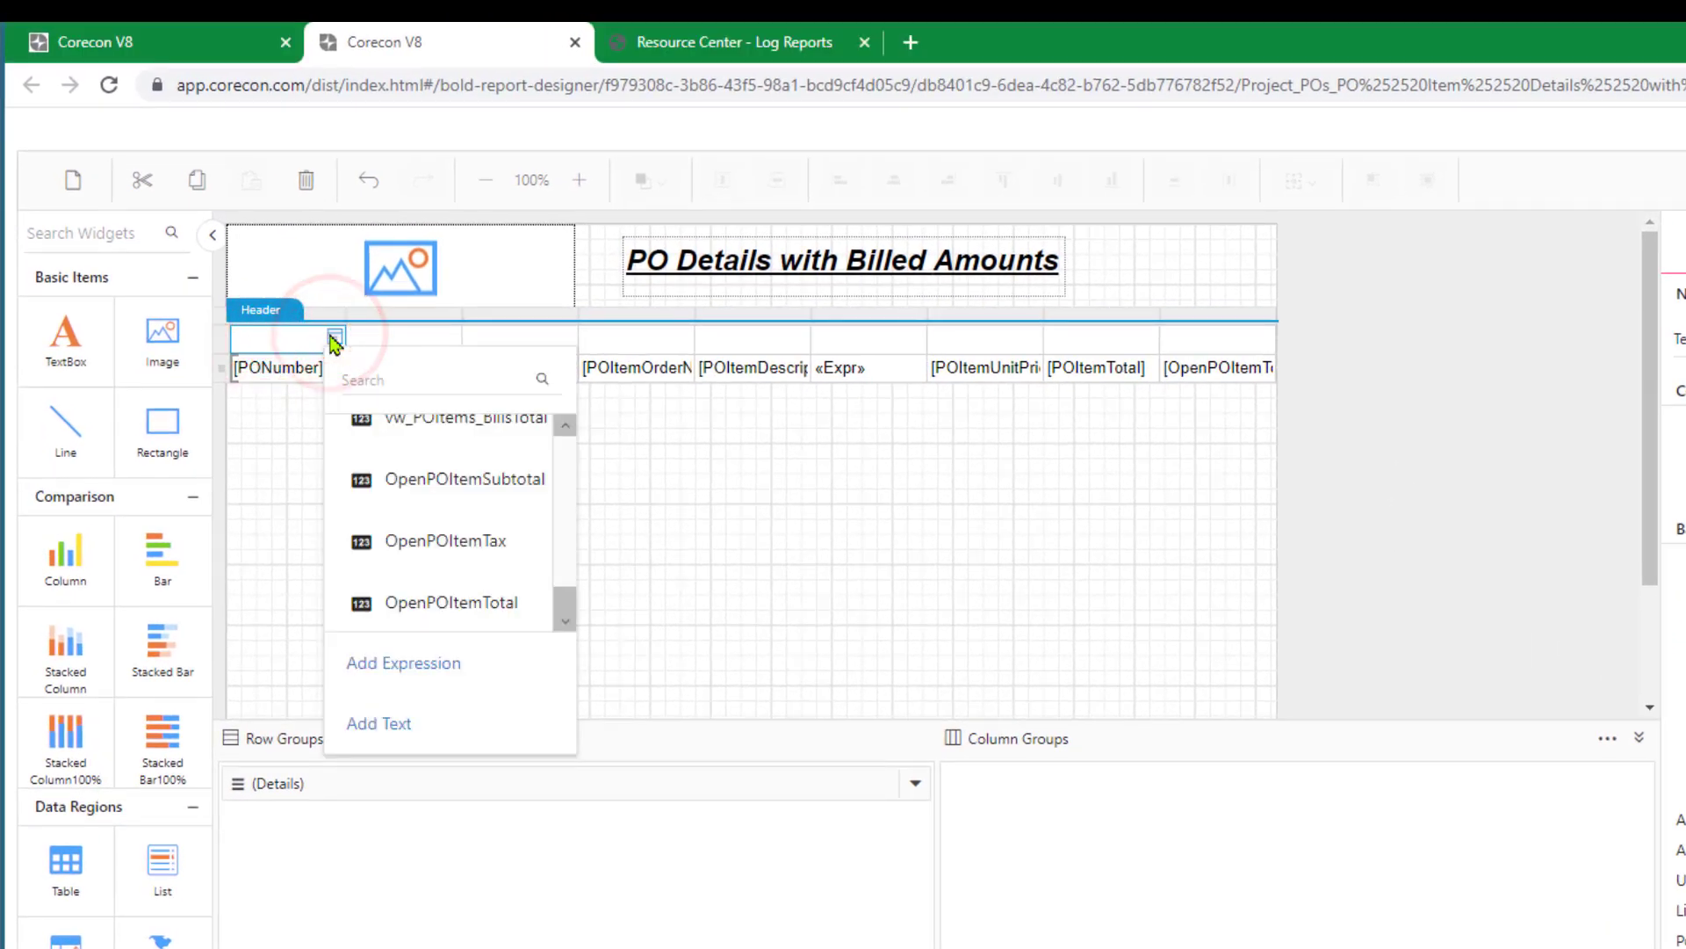
{"action": "left_click", "coordinate": [369, 726]}
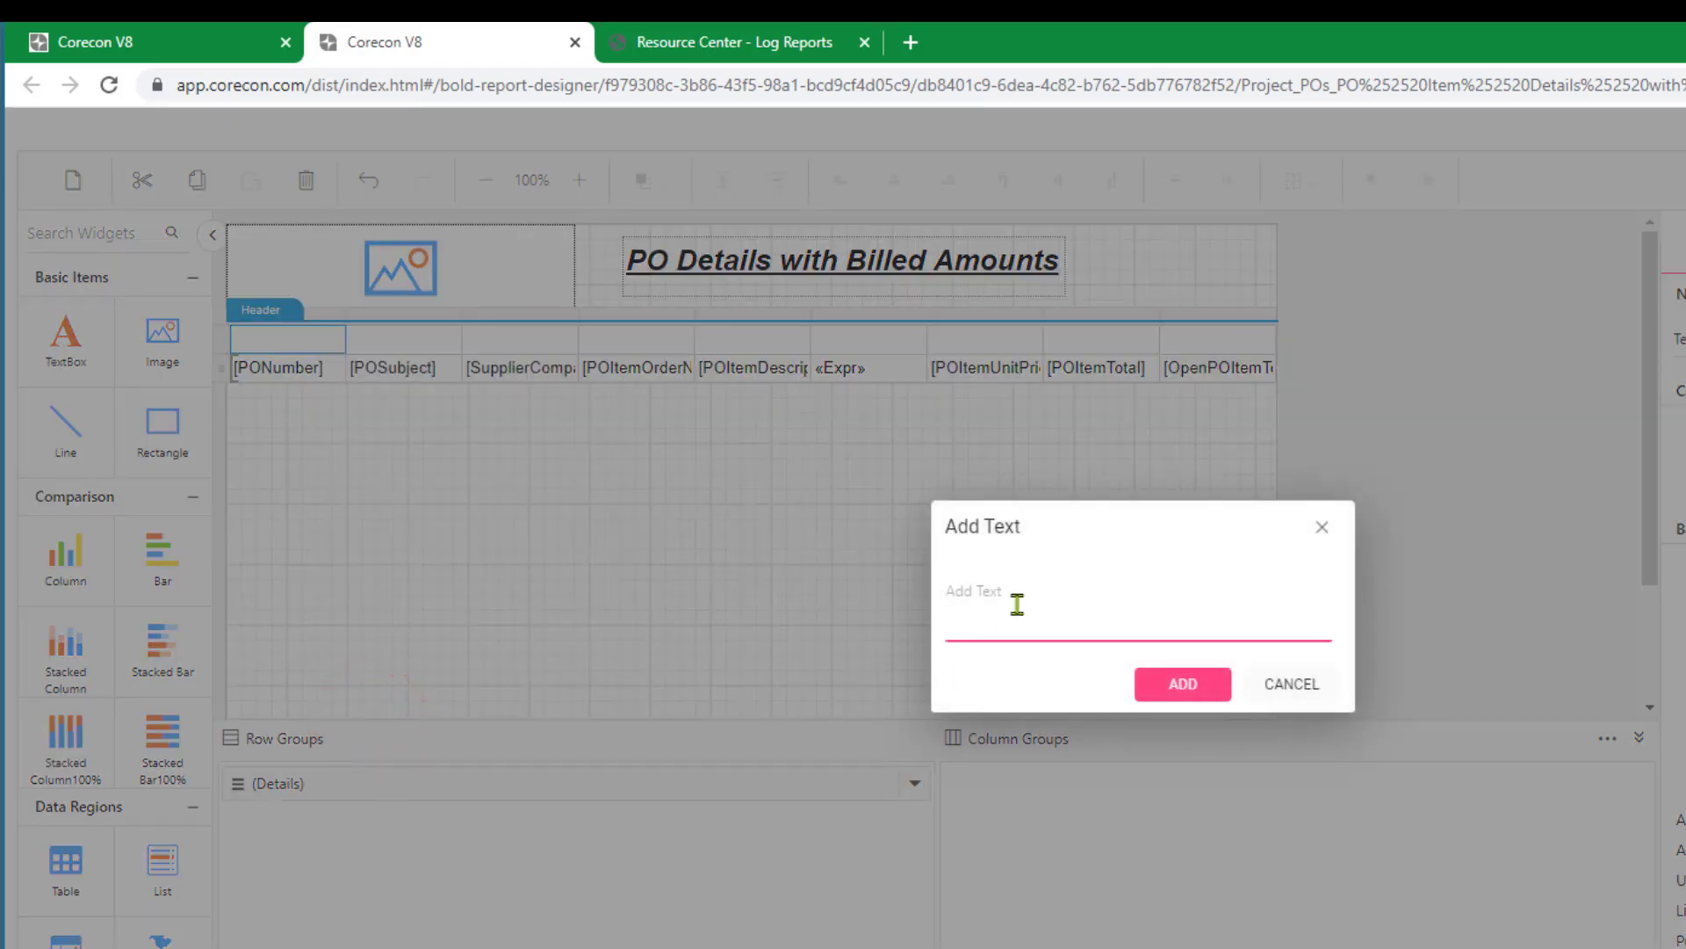
{"action": "type", "text": "PO #"}
{"action": "left_click", "coordinate": [1179, 684]}
Add the header text "PO Subject" above the POSubject column.
{"action": "left_click", "coordinate": [381, 339]}
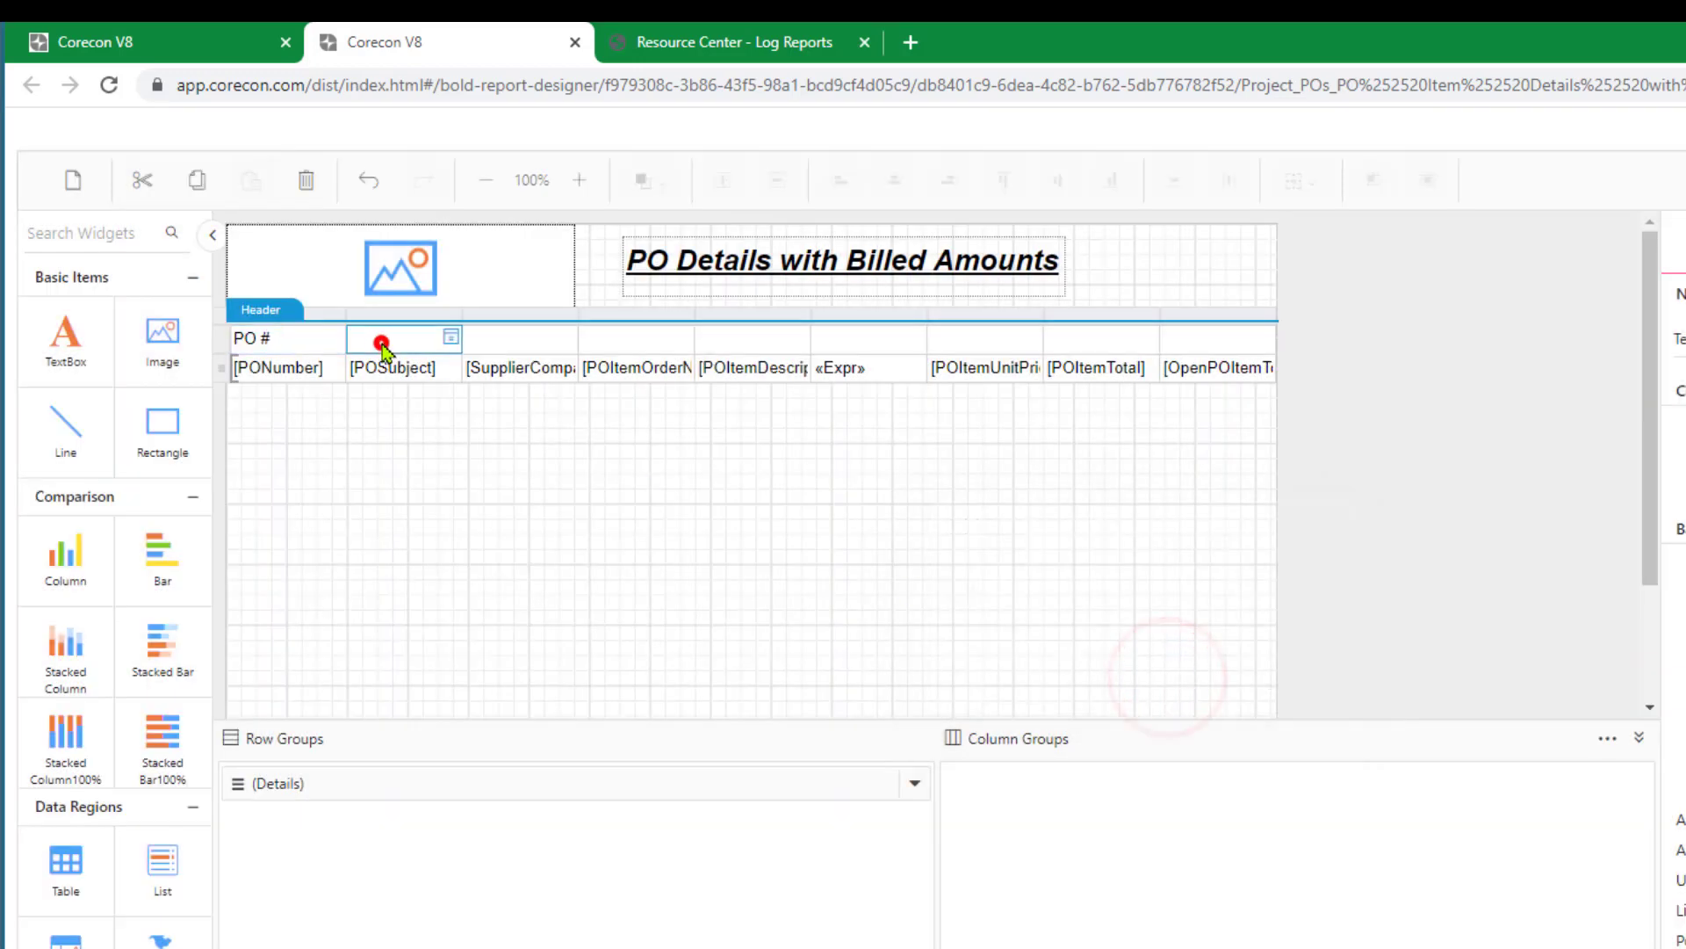
{"action": "left_click", "coordinate": [456, 339]}
{"action": "left_click", "coordinate": [494, 723]}
{"action": "type", "text": "PO Subject"}
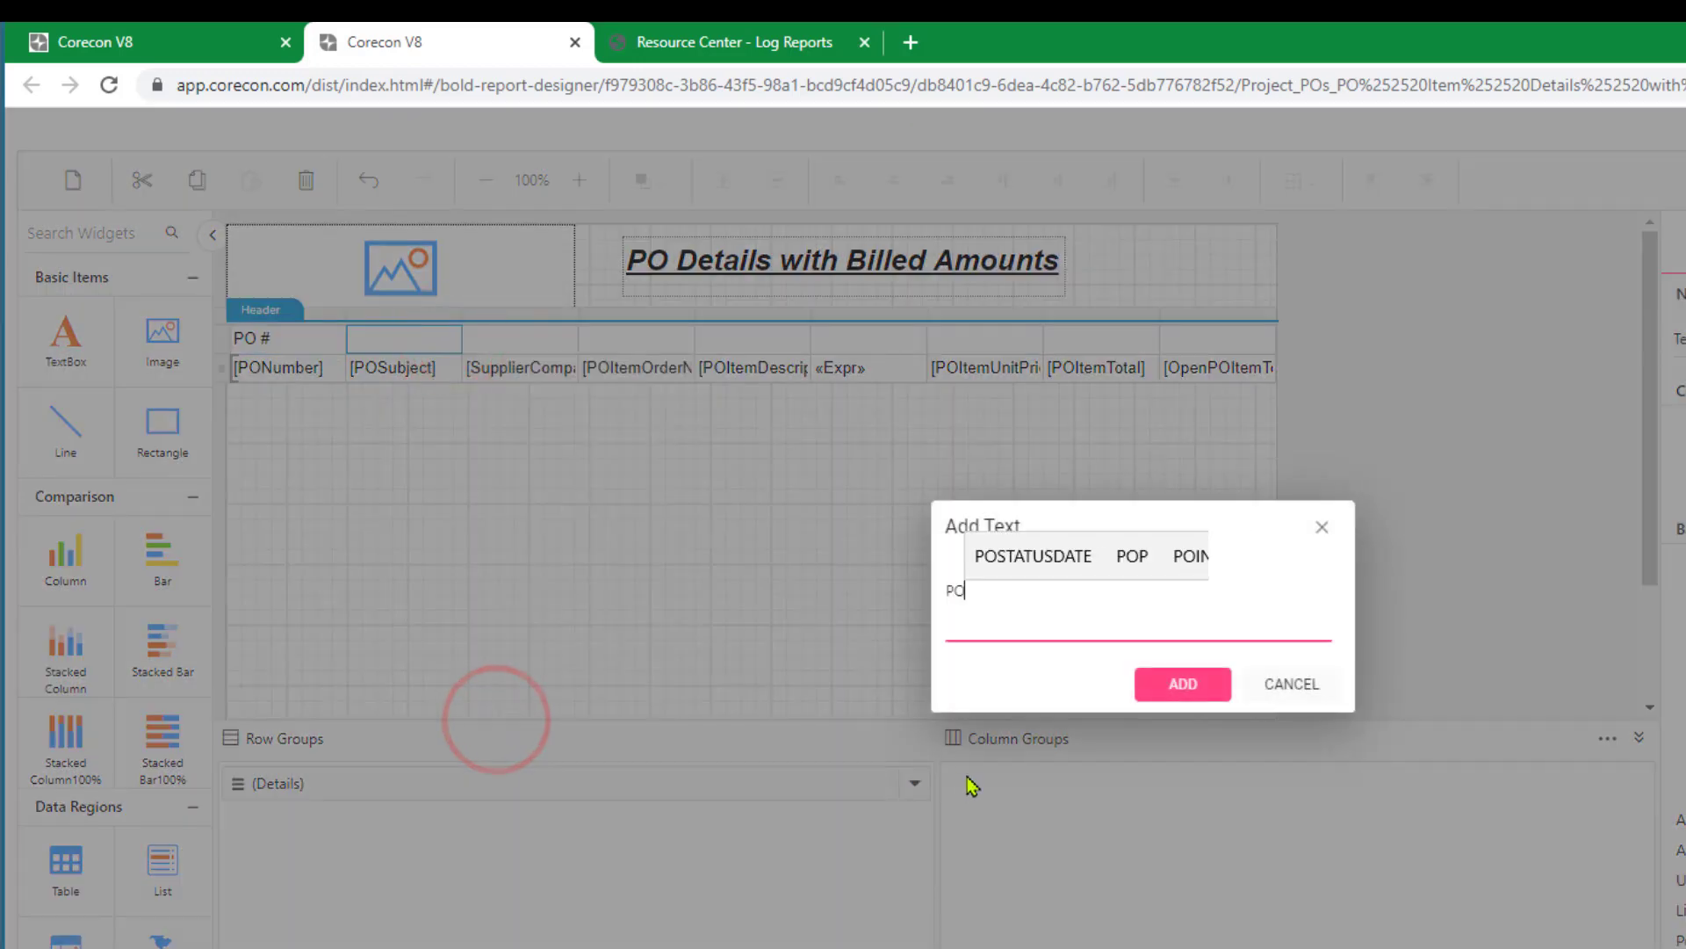
{"action": "left_click", "coordinate": [1165, 686]}
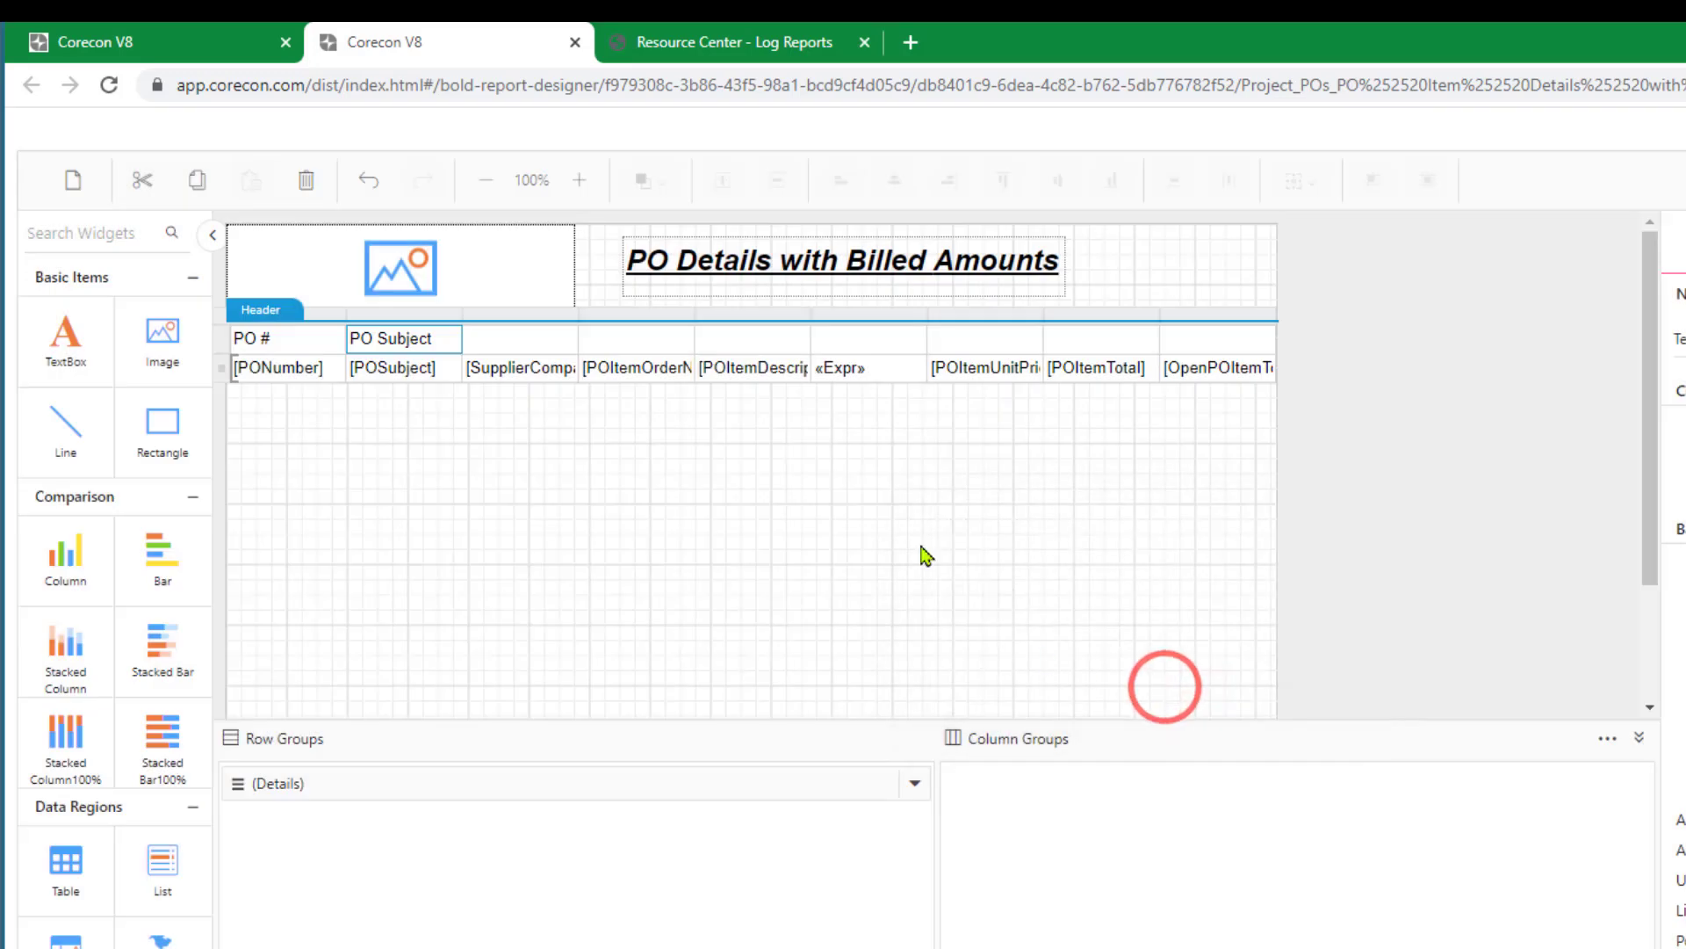
Add the header text "Company" above the supplier company column.
{"action": "left_click", "coordinate": [525, 343]}
{"action": "left_click", "coordinate": [569, 338]}
{"action": "left_click", "coordinate": [606, 740]}
{"action": "type", "text": "Company"}
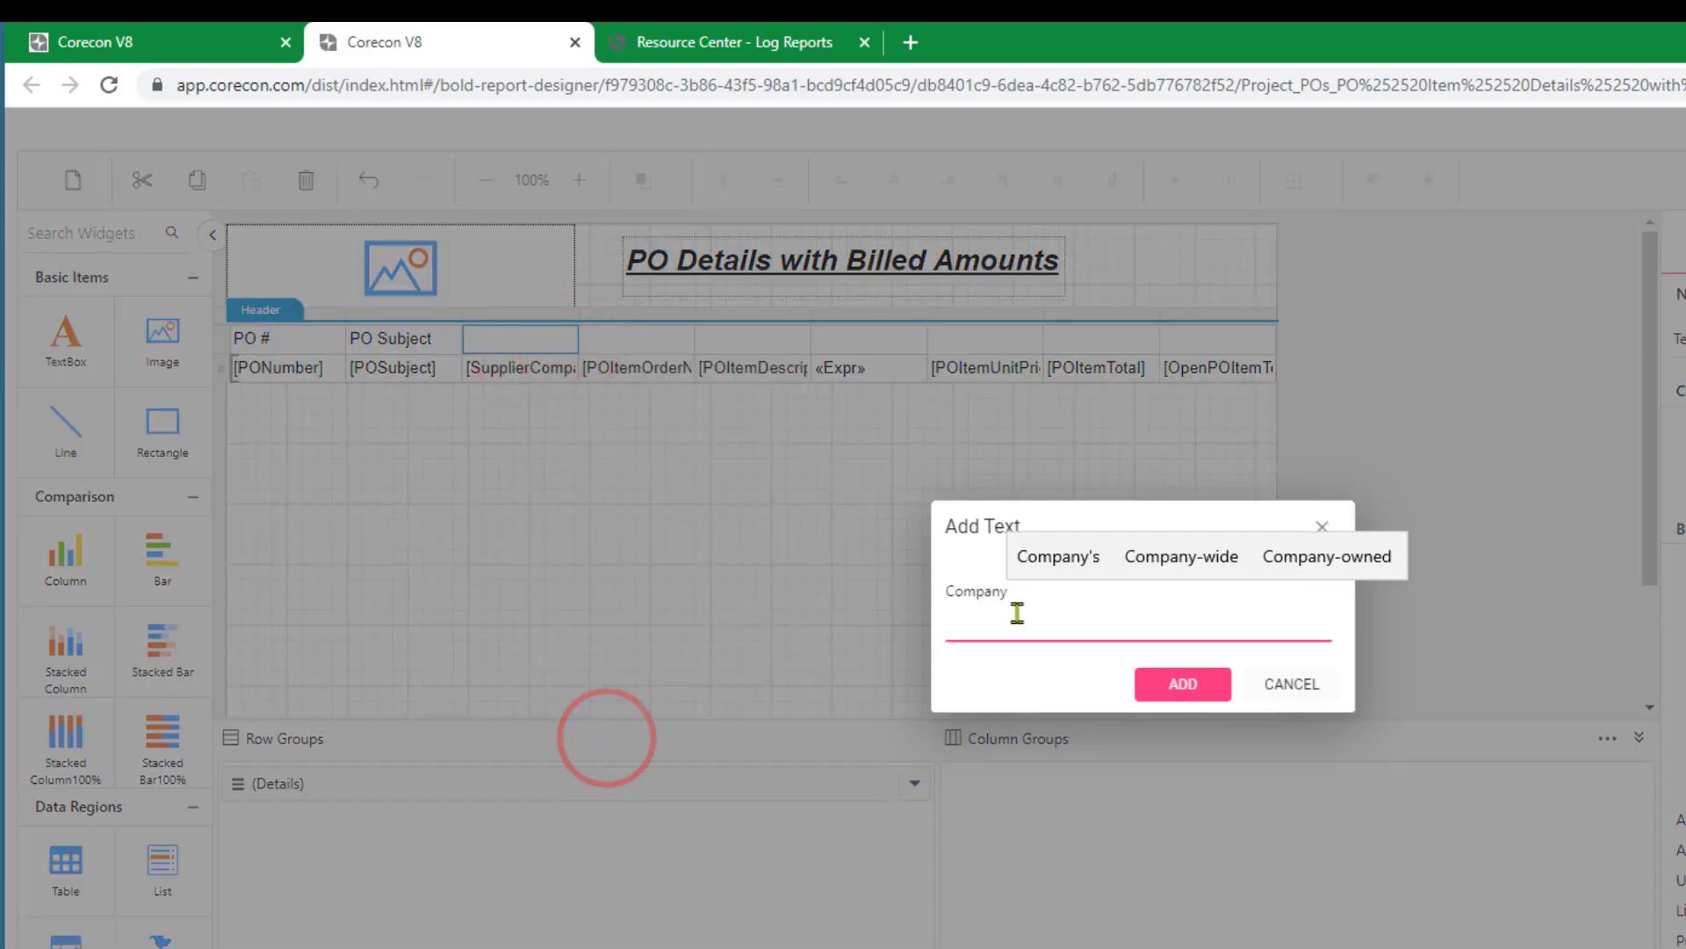
{"action": "left_click", "coordinate": [1165, 693]}
Add the header text "Item #" above the item order number column.
{"action": "left_click", "coordinate": [621, 339]}
{"action": "left_click", "coordinate": [681, 339]}
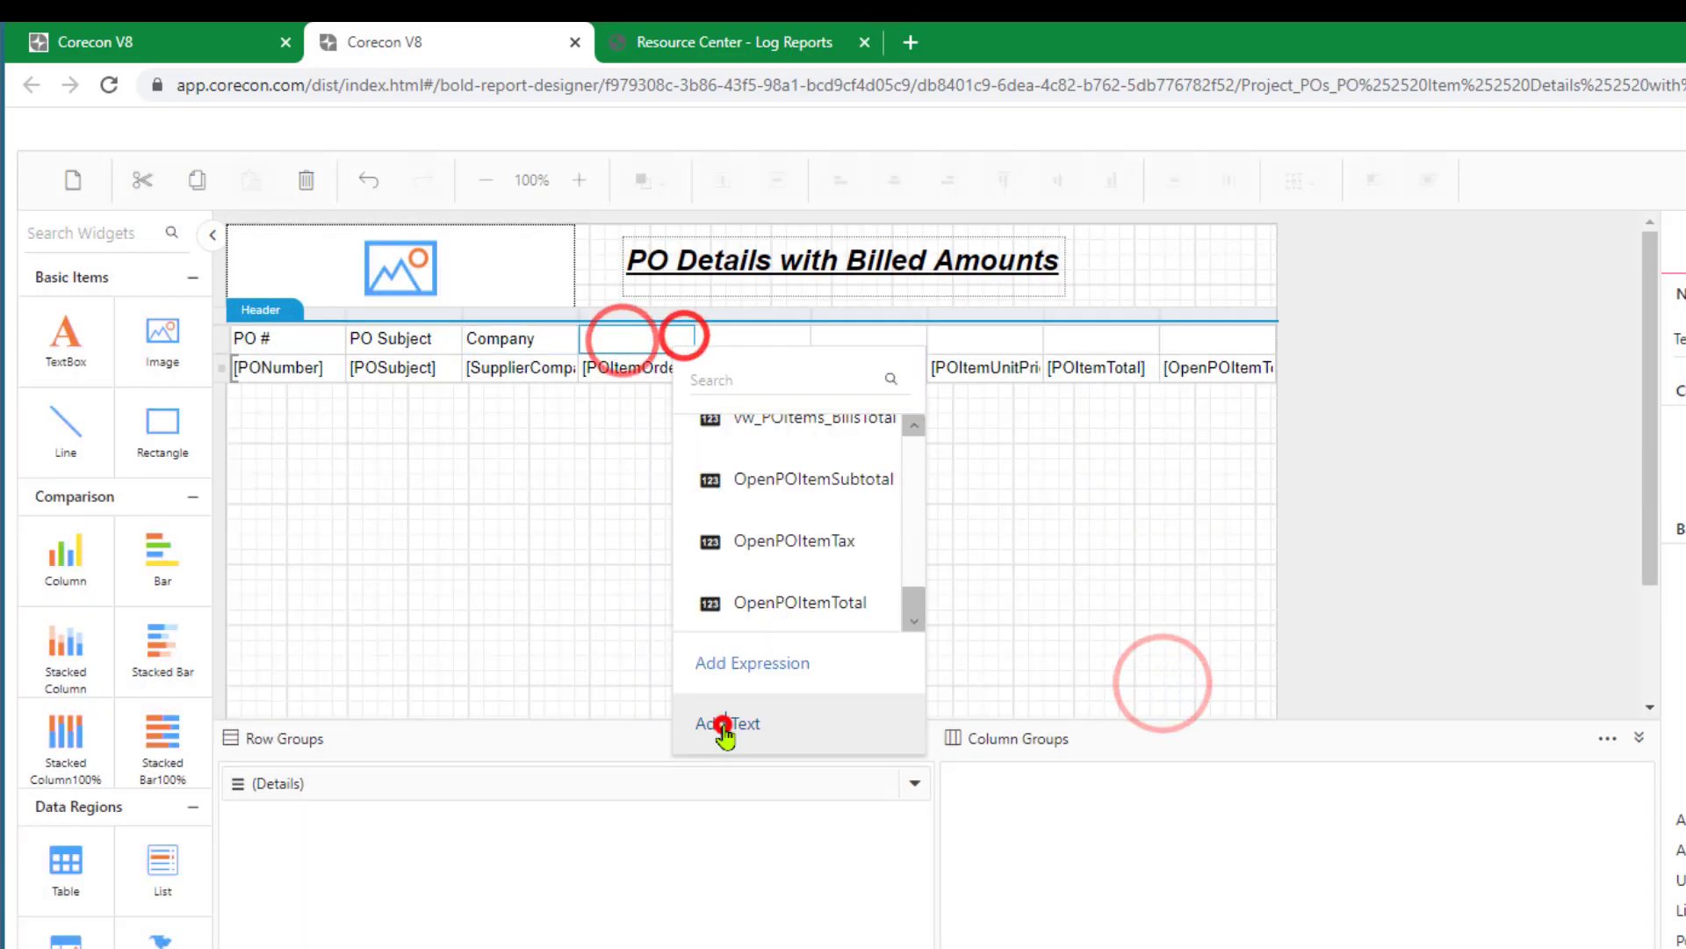
{"action": "left_click", "coordinate": [721, 725]}
{"action": "type", "text": "Item #"}
{"action": "left_click", "coordinate": [1183, 683]}
Add the header text "Item" above the item description column.
{"action": "left_click", "coordinate": [753, 341]}
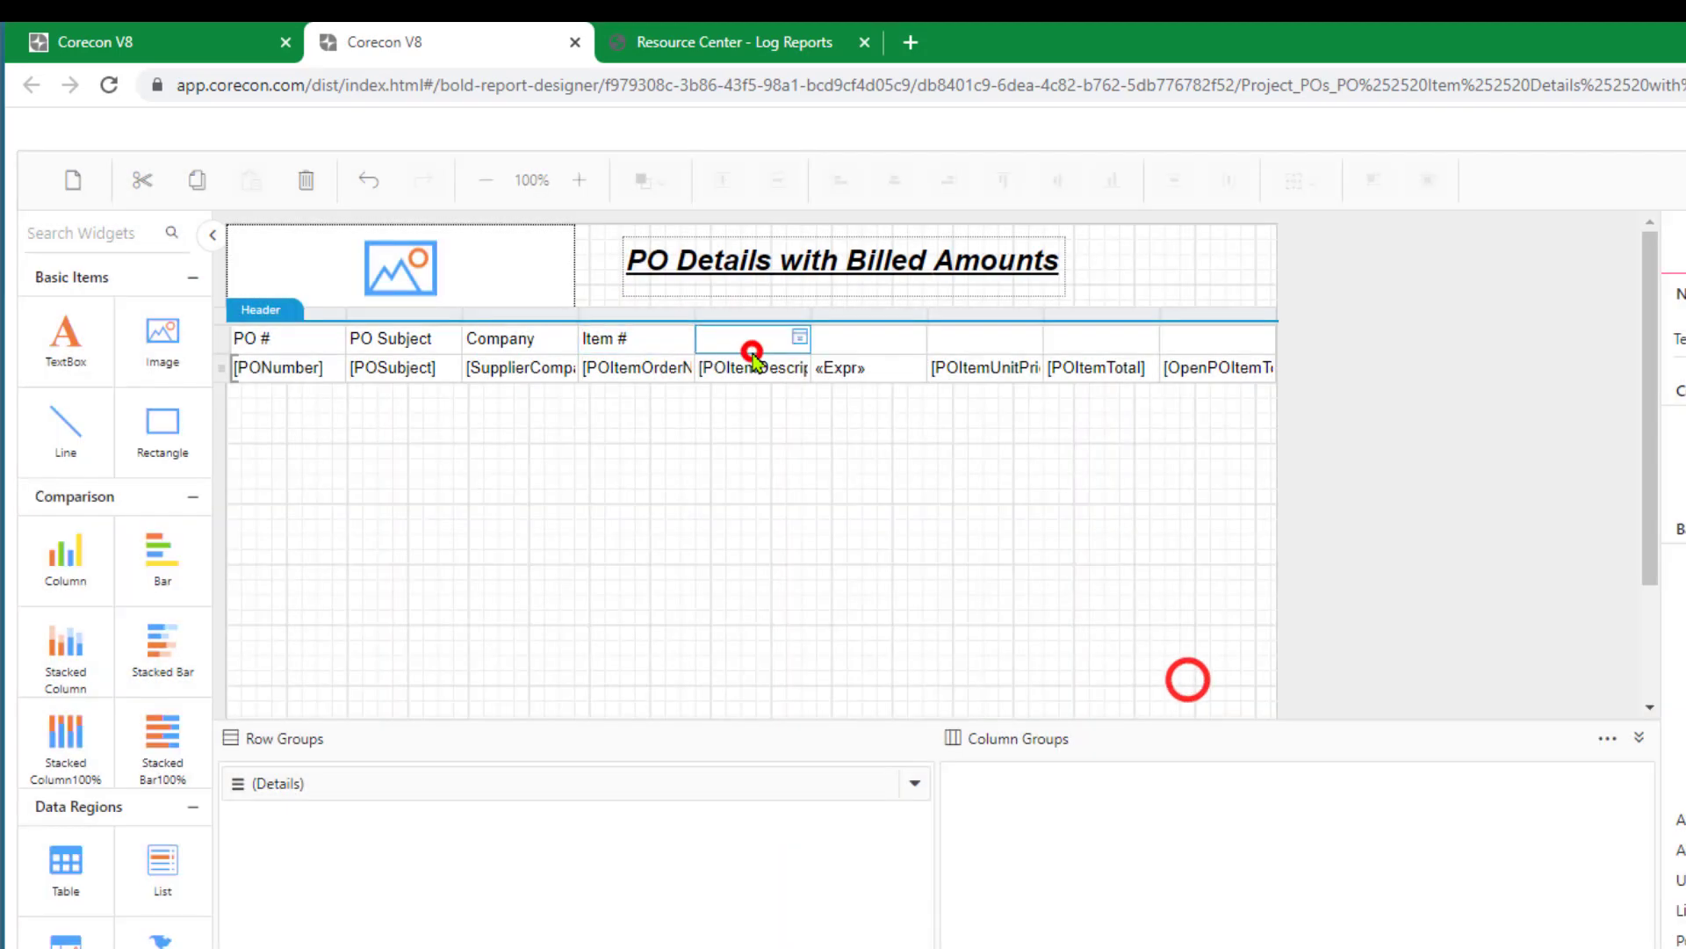
{"action": "left_click", "coordinate": [797, 339]}
{"action": "left_click", "coordinate": [859, 725]}
{"action": "type", "text": "Item Description"}
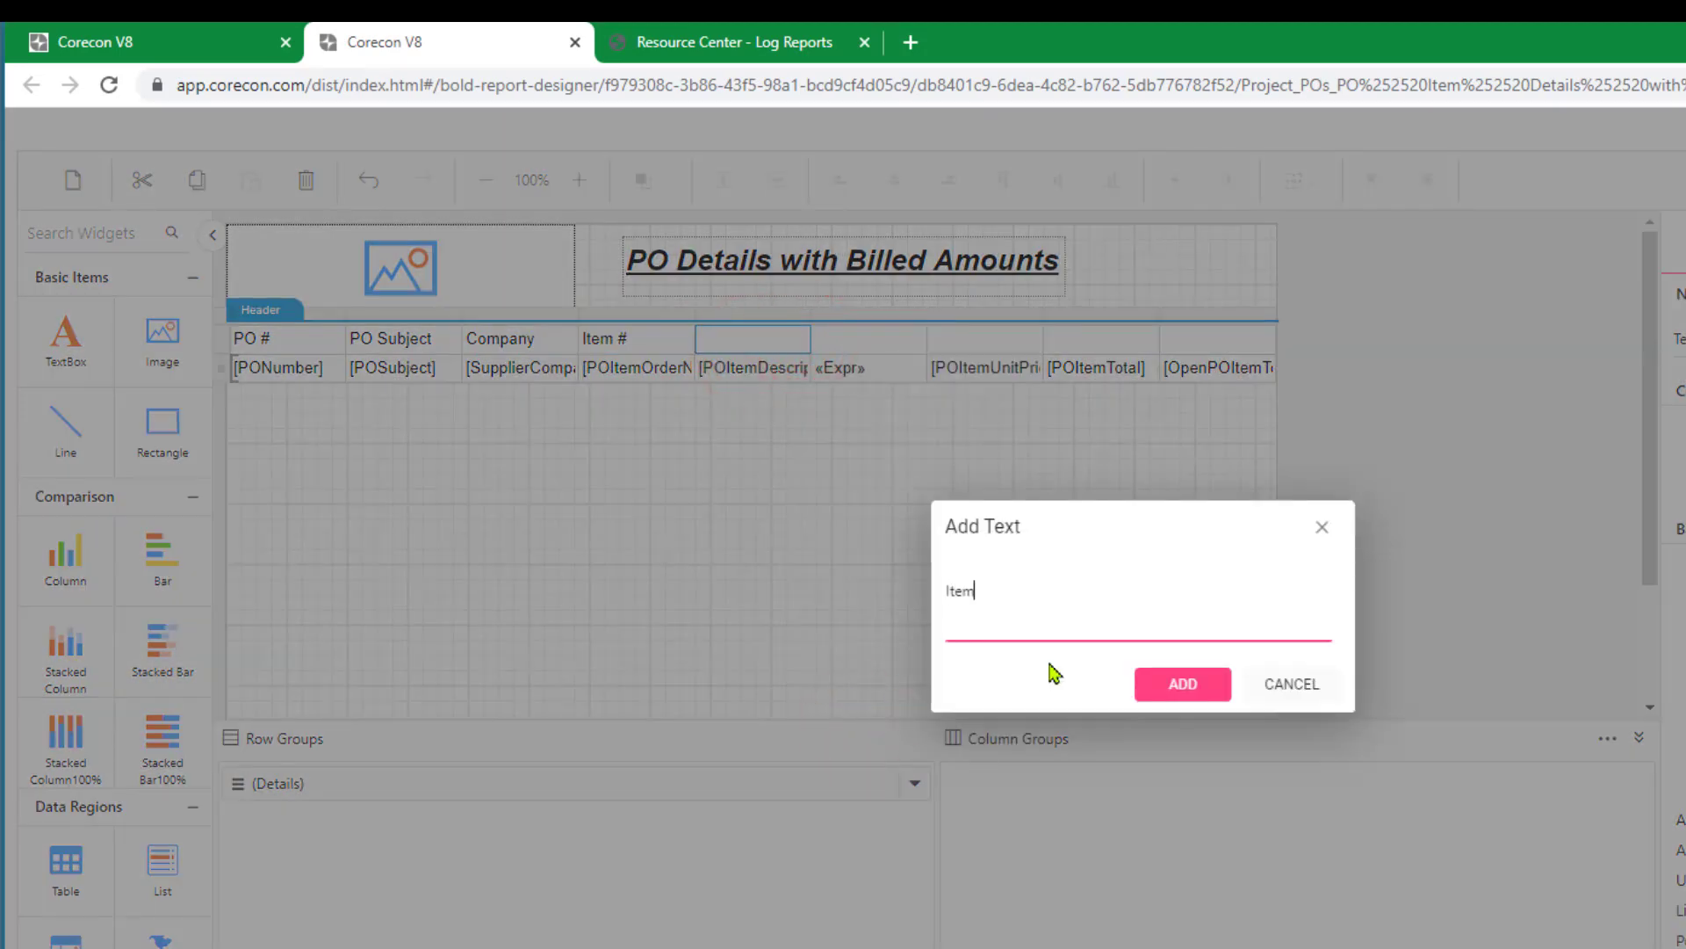
{"action": "left_click", "coordinate": [1179, 685]}
Add the header text "Qty & Unit" above the expression column.
{"action": "left_click", "coordinate": [871, 337]}
{"action": "left_click", "coordinate": [916, 337]}
{"action": "left_click", "coordinate": [959, 726]}
{"action": "type", "text": "Qty"}
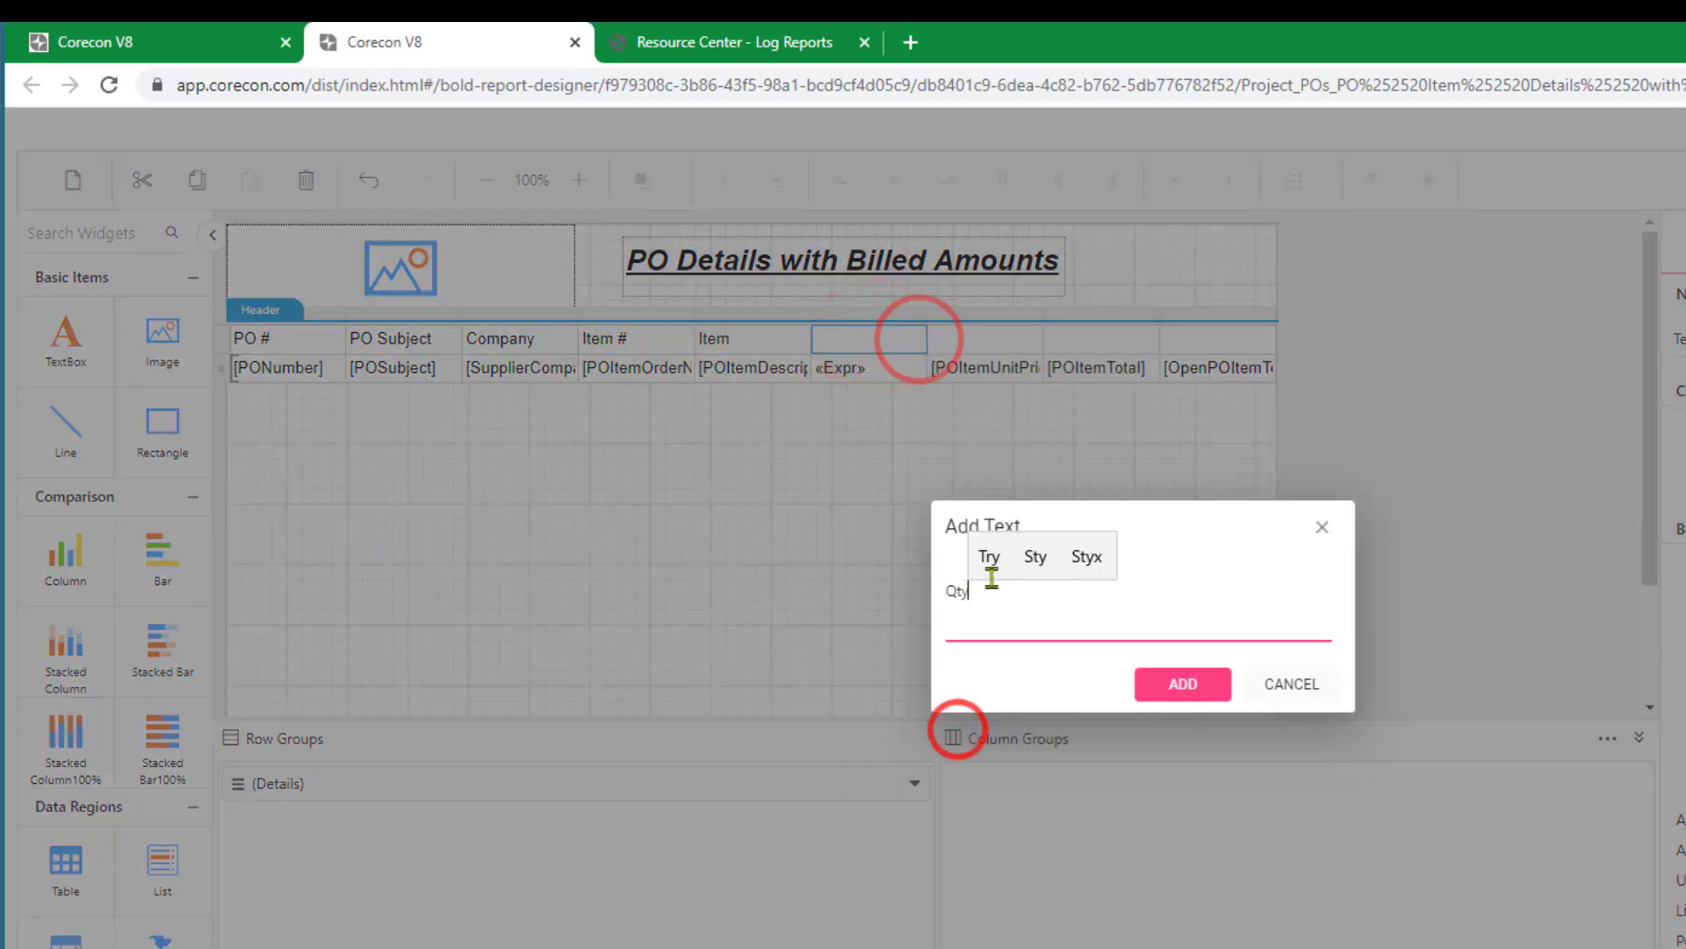
{"action": "type", "text": " & Unit"}
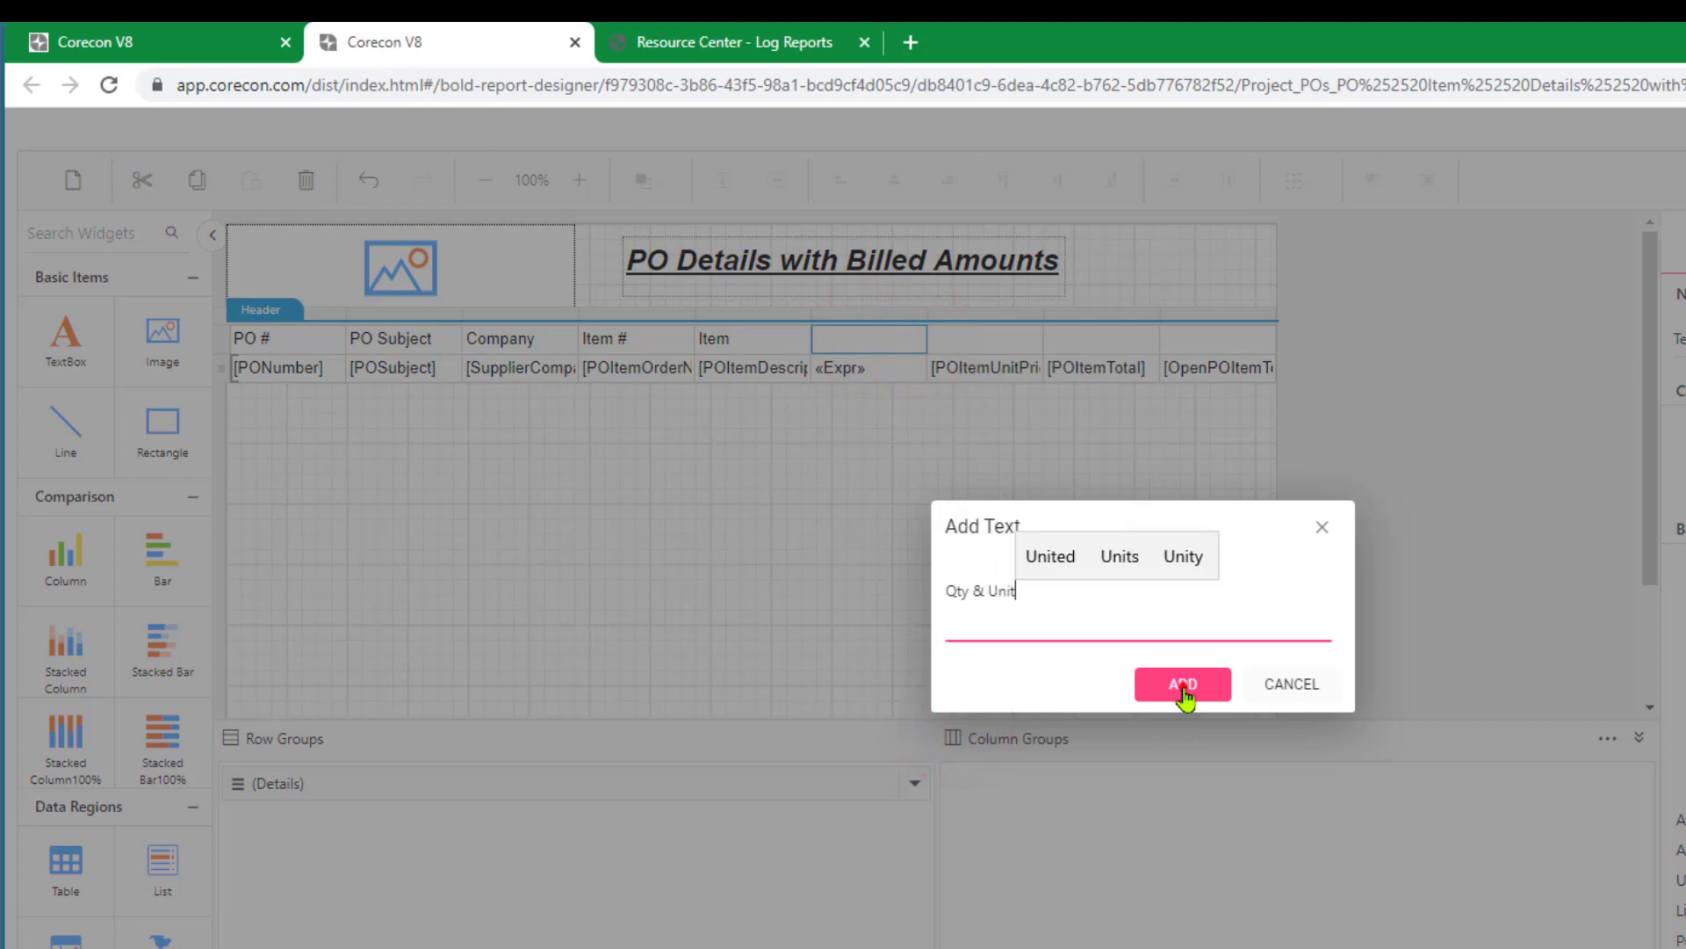
{"action": "left_click", "coordinate": [1183, 683]}
Add the header text "Item Price" above the item unit price column.
{"action": "left_click", "coordinate": [979, 338]}
{"action": "left_click", "coordinate": [1026, 334]}
{"action": "left_click", "coordinate": [1087, 719]}
{"action": "type", "text": "Item Price"}
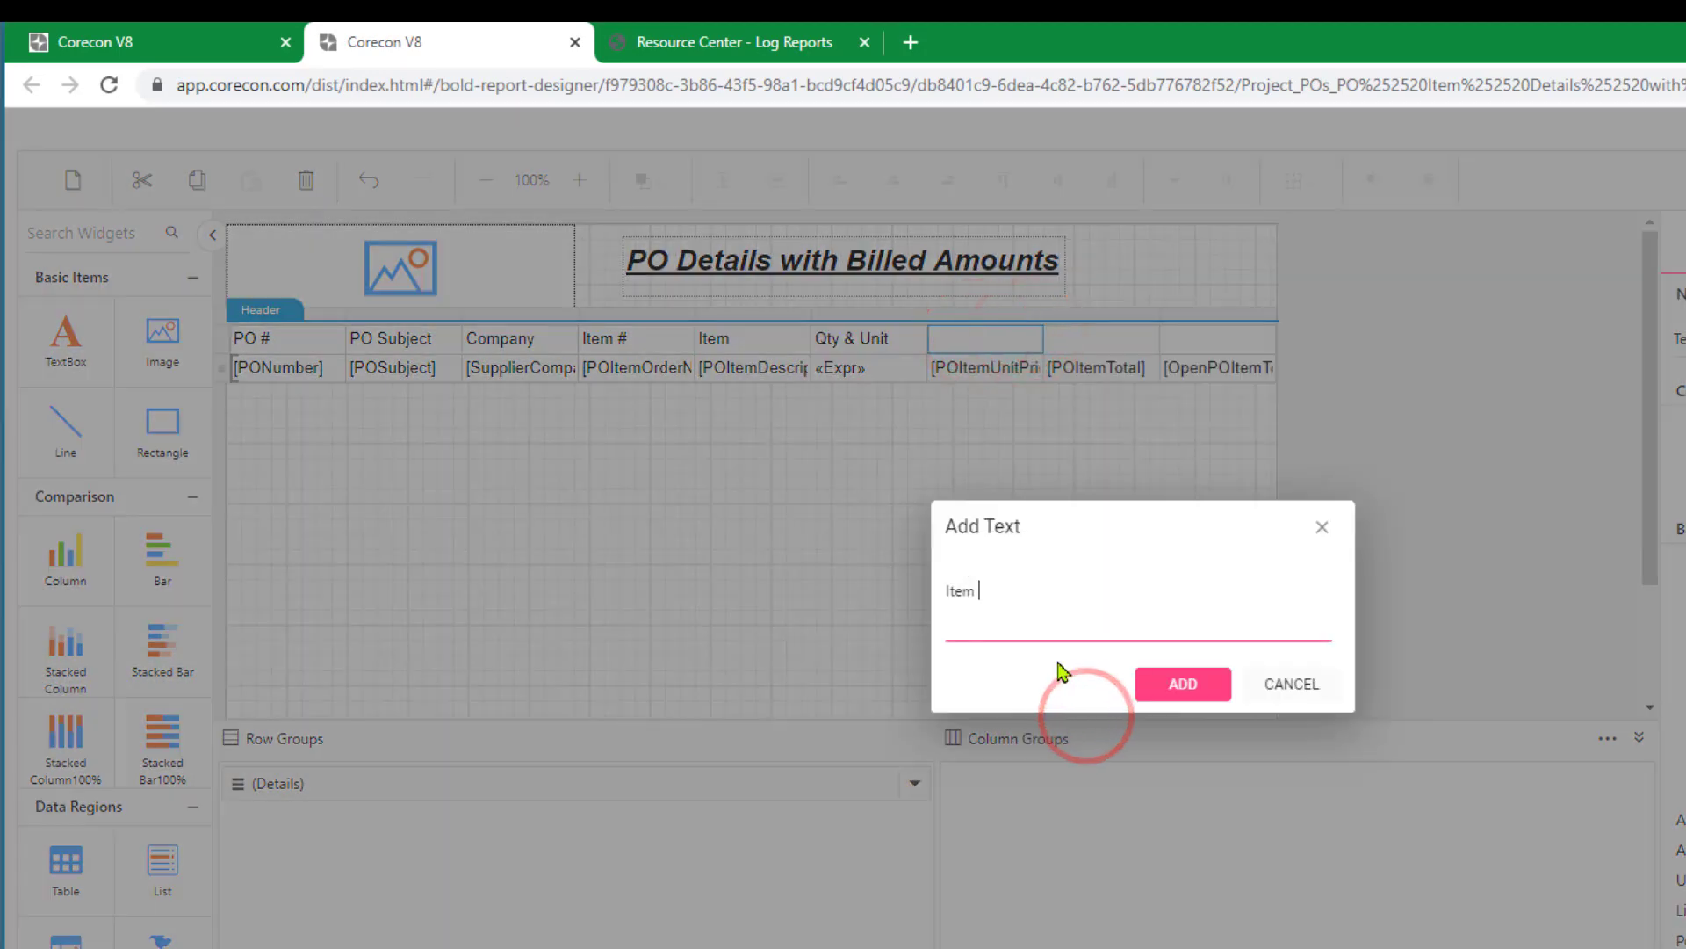
{"action": "left_click", "coordinate": [1155, 684]}
Add the header text "Ext Price" above the POItemTotal column.
{"action": "left_click", "coordinate": [1081, 339]}
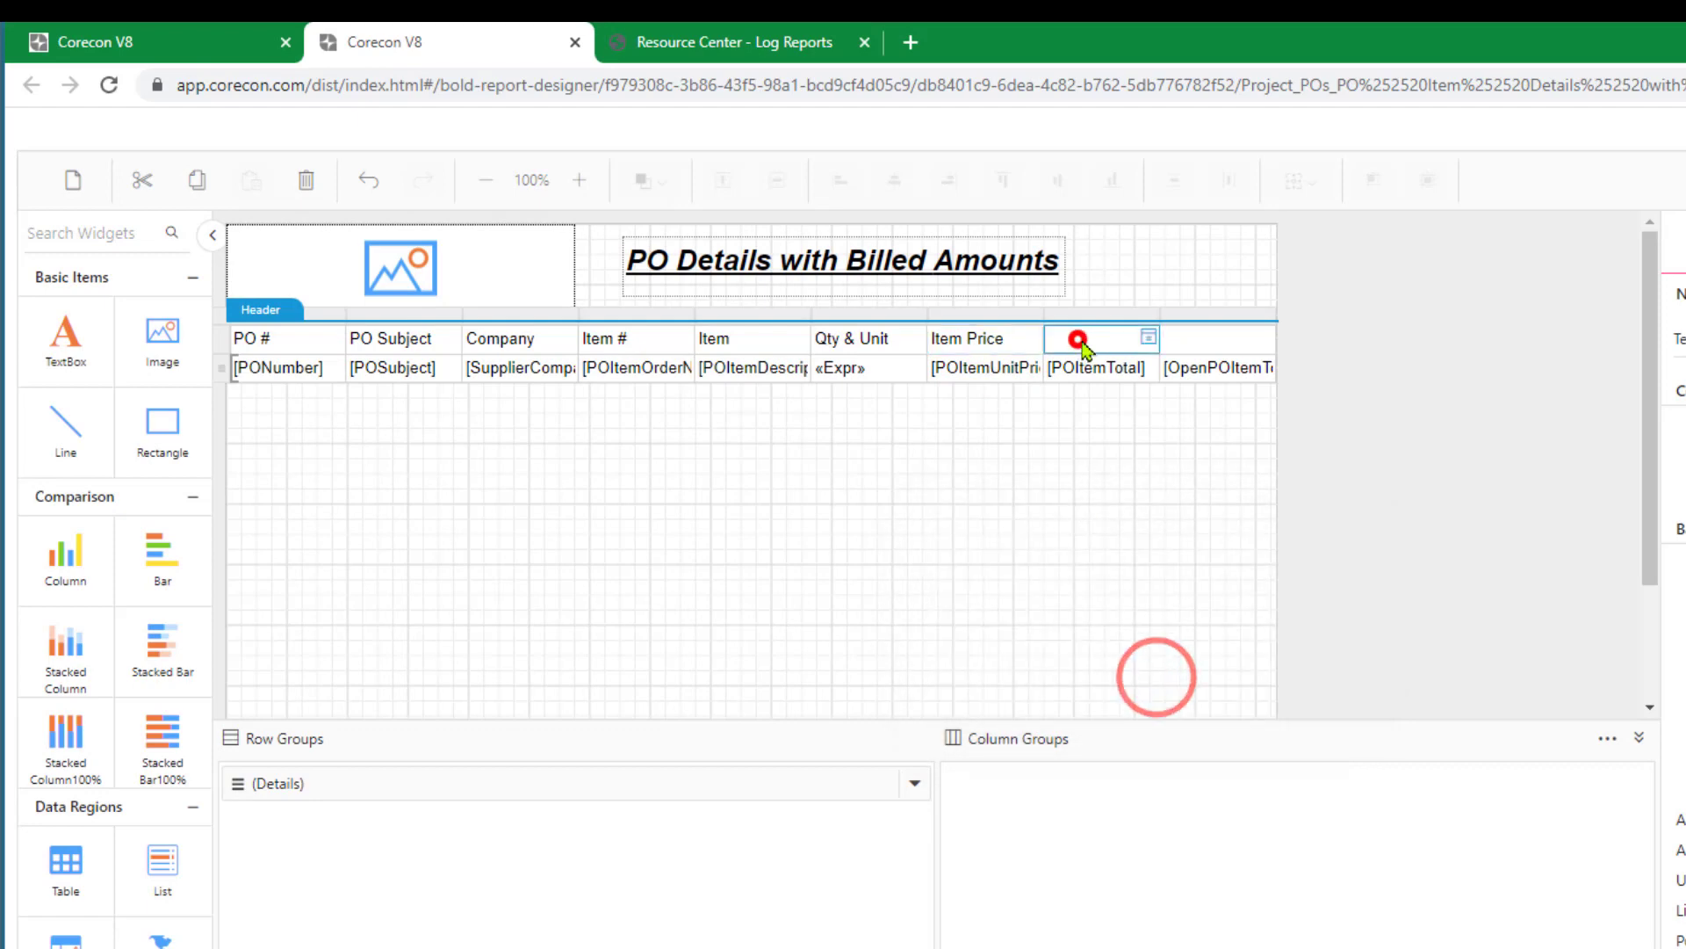
{"action": "left_click", "coordinate": [1144, 334]}
{"action": "left_click", "coordinate": [1189, 727]}
{"action": "type", "text": "Ext Price"}
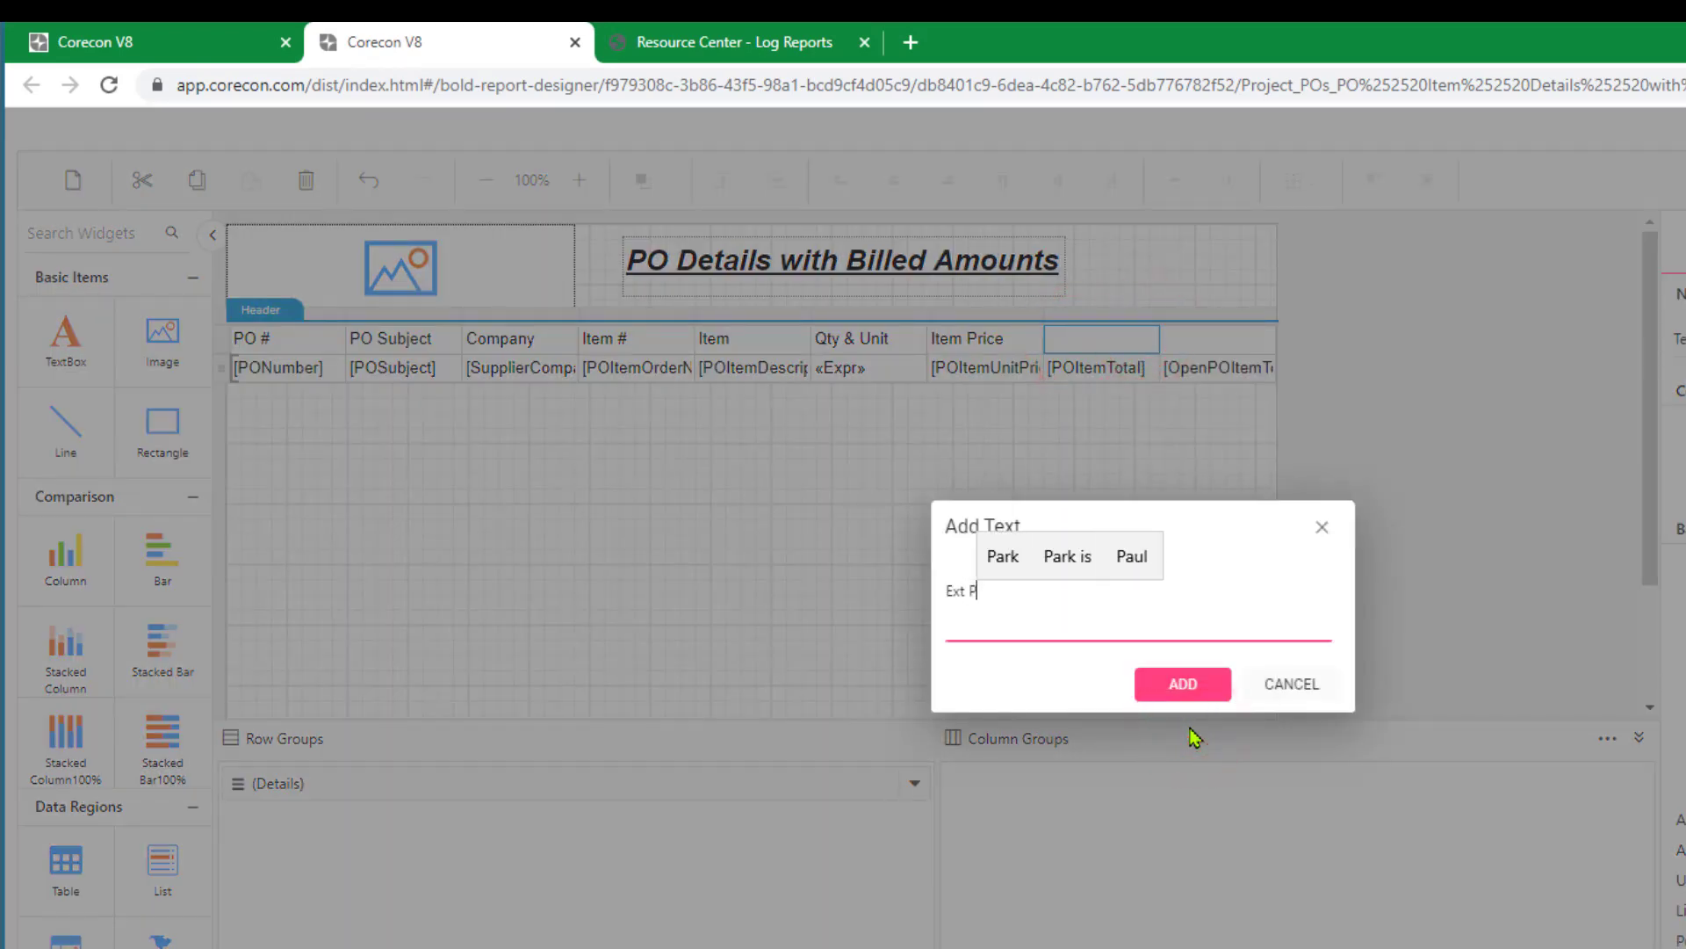
{"action": "left_click", "coordinate": [1183, 683]}
Add the header text "Open Amount" above the OpenPOItemTotal column.
{"action": "left_click", "coordinate": [1185, 334]}
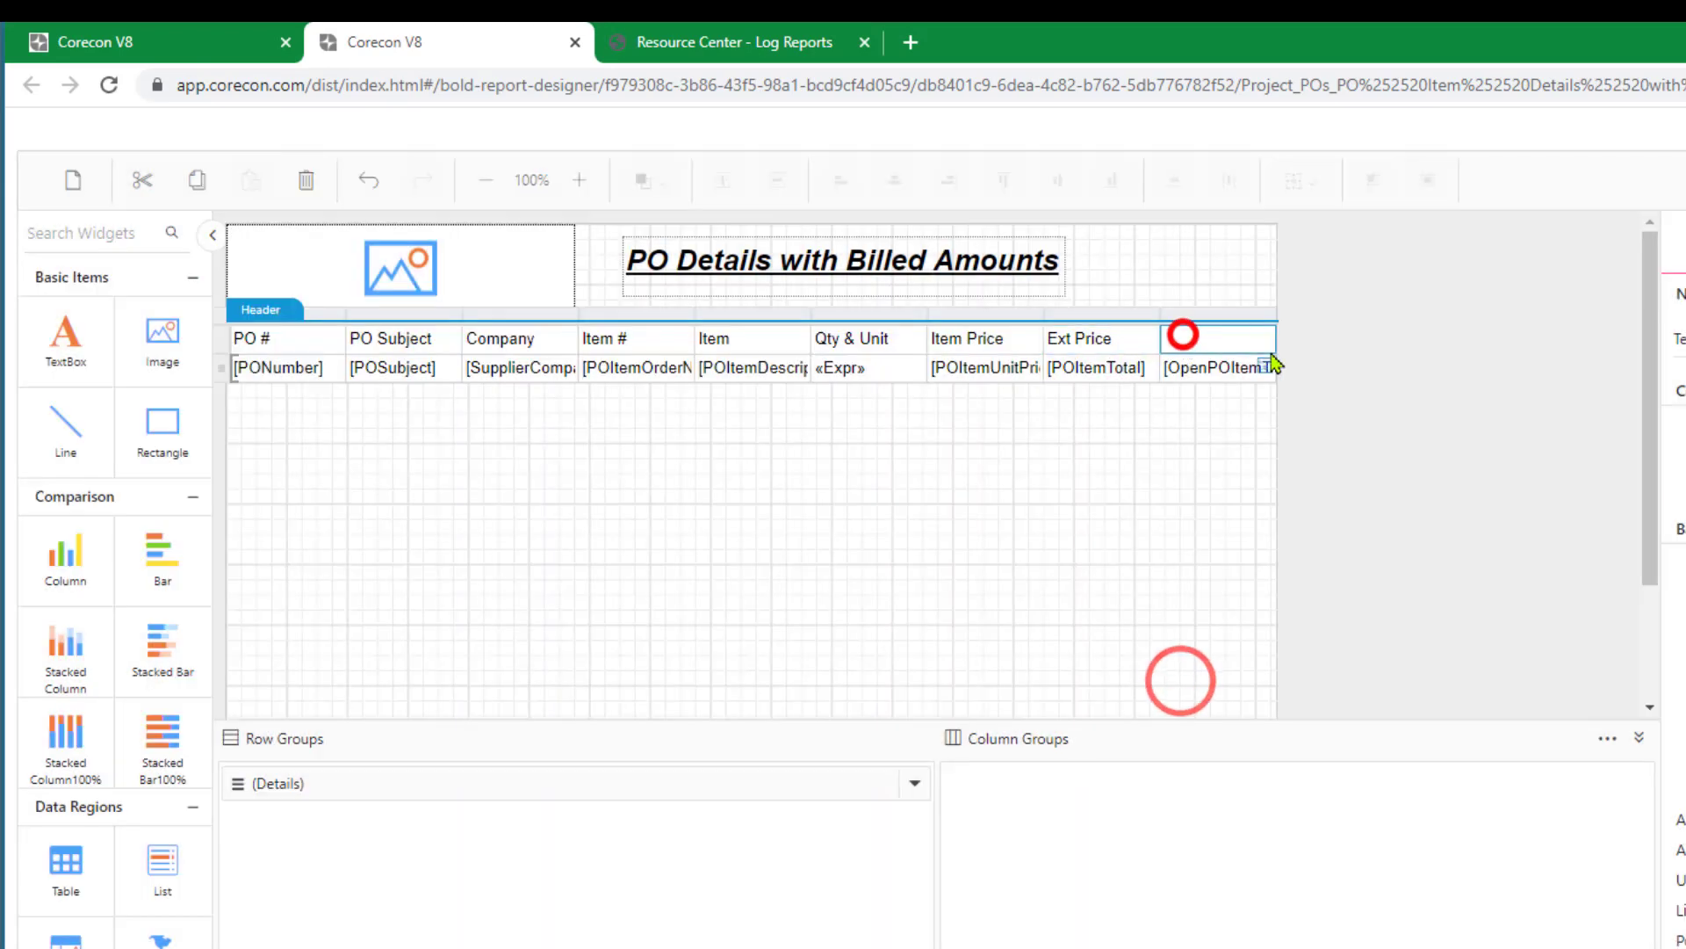
{"action": "left_click", "coordinate": [1265, 339]}
{"action": "left_click", "coordinate": [1302, 725]}
{"action": "type", "text": "Open"}
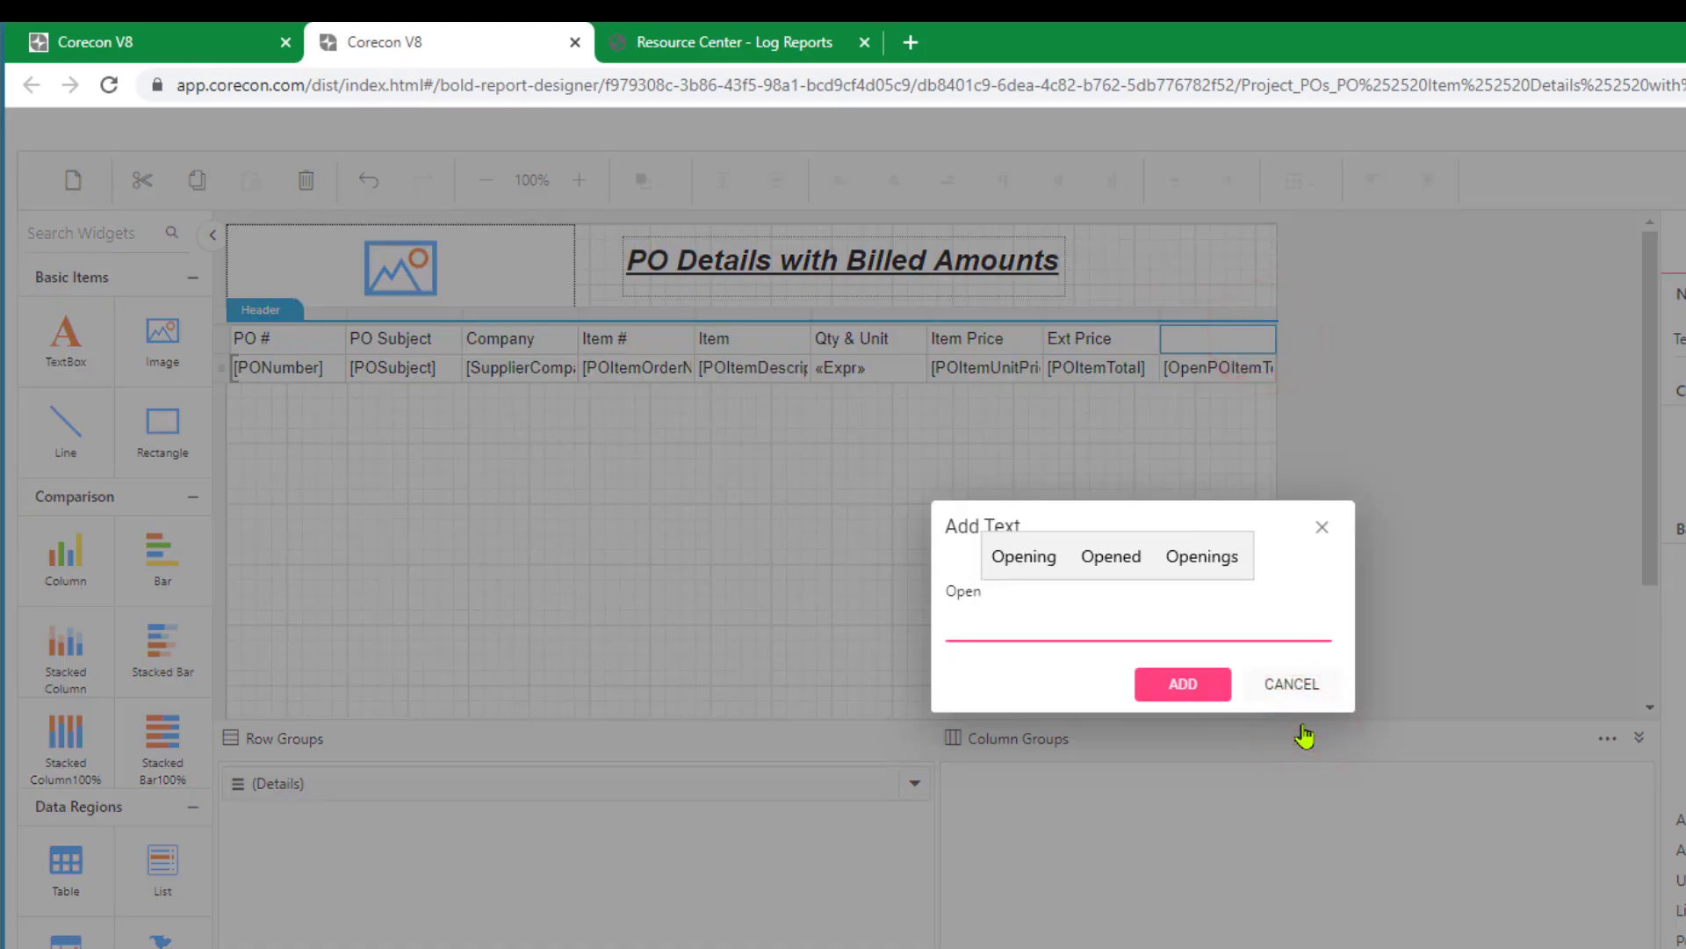
{"action": "type", "text": " Amount"}
{"action": "left_click", "coordinate": [1186, 689]}
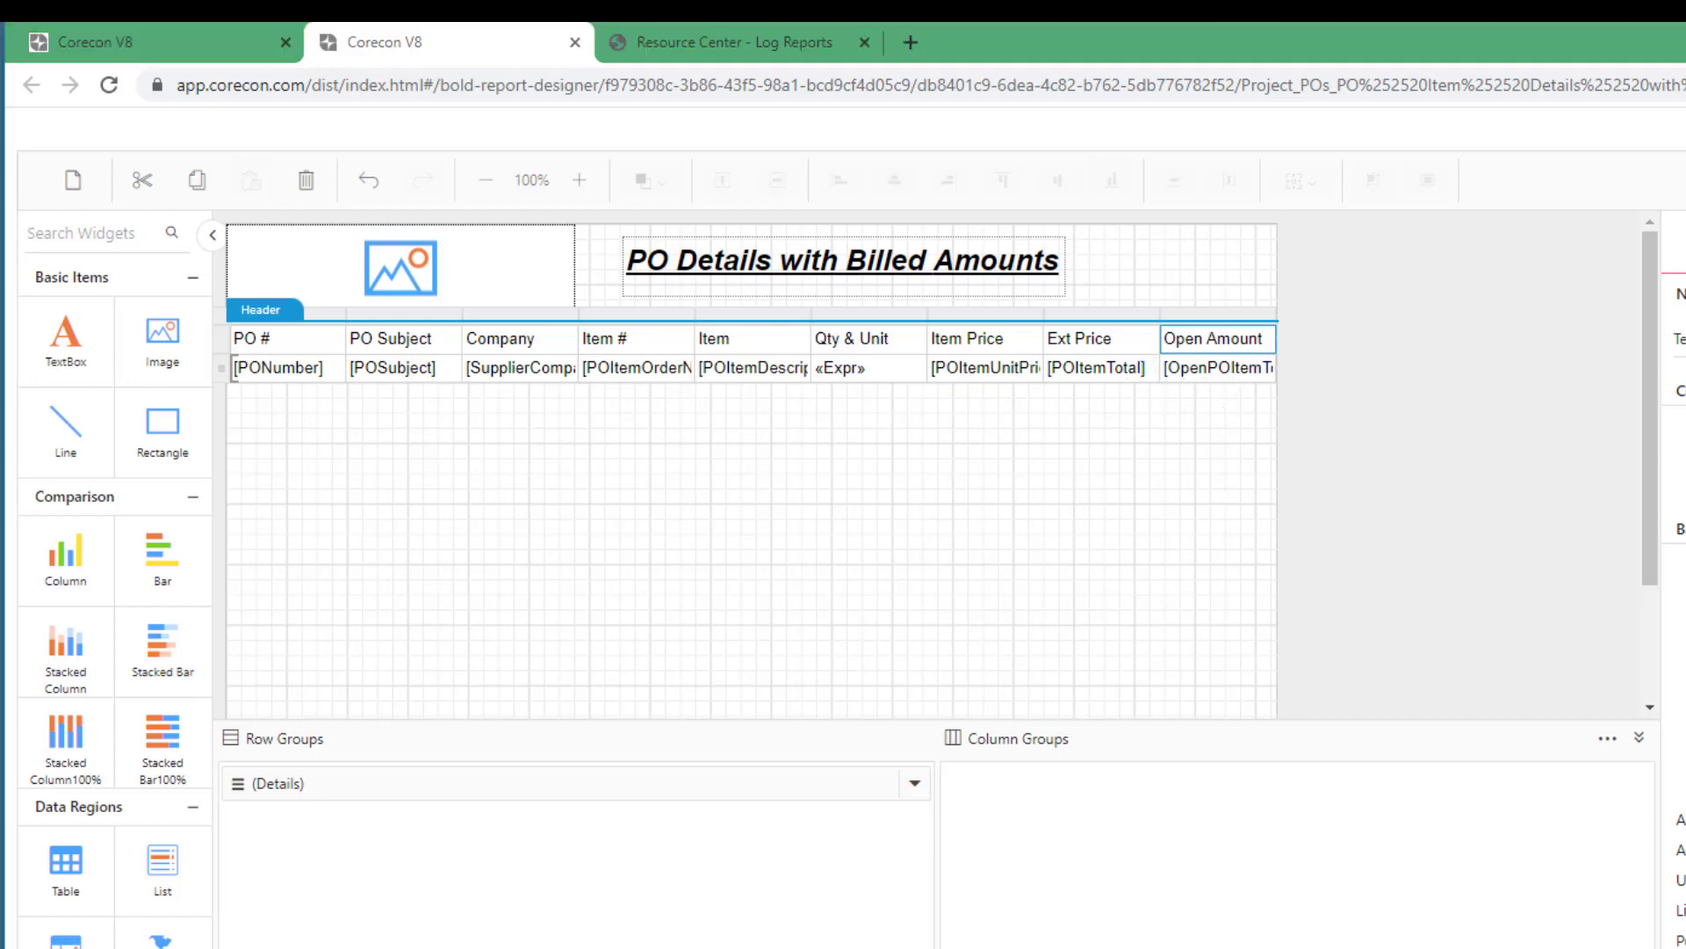
Set the table's whole header row to a white font colour, rgba(255,255,255,1), and Bold weight.
{"action": "left_click", "coordinate": [220, 342]}
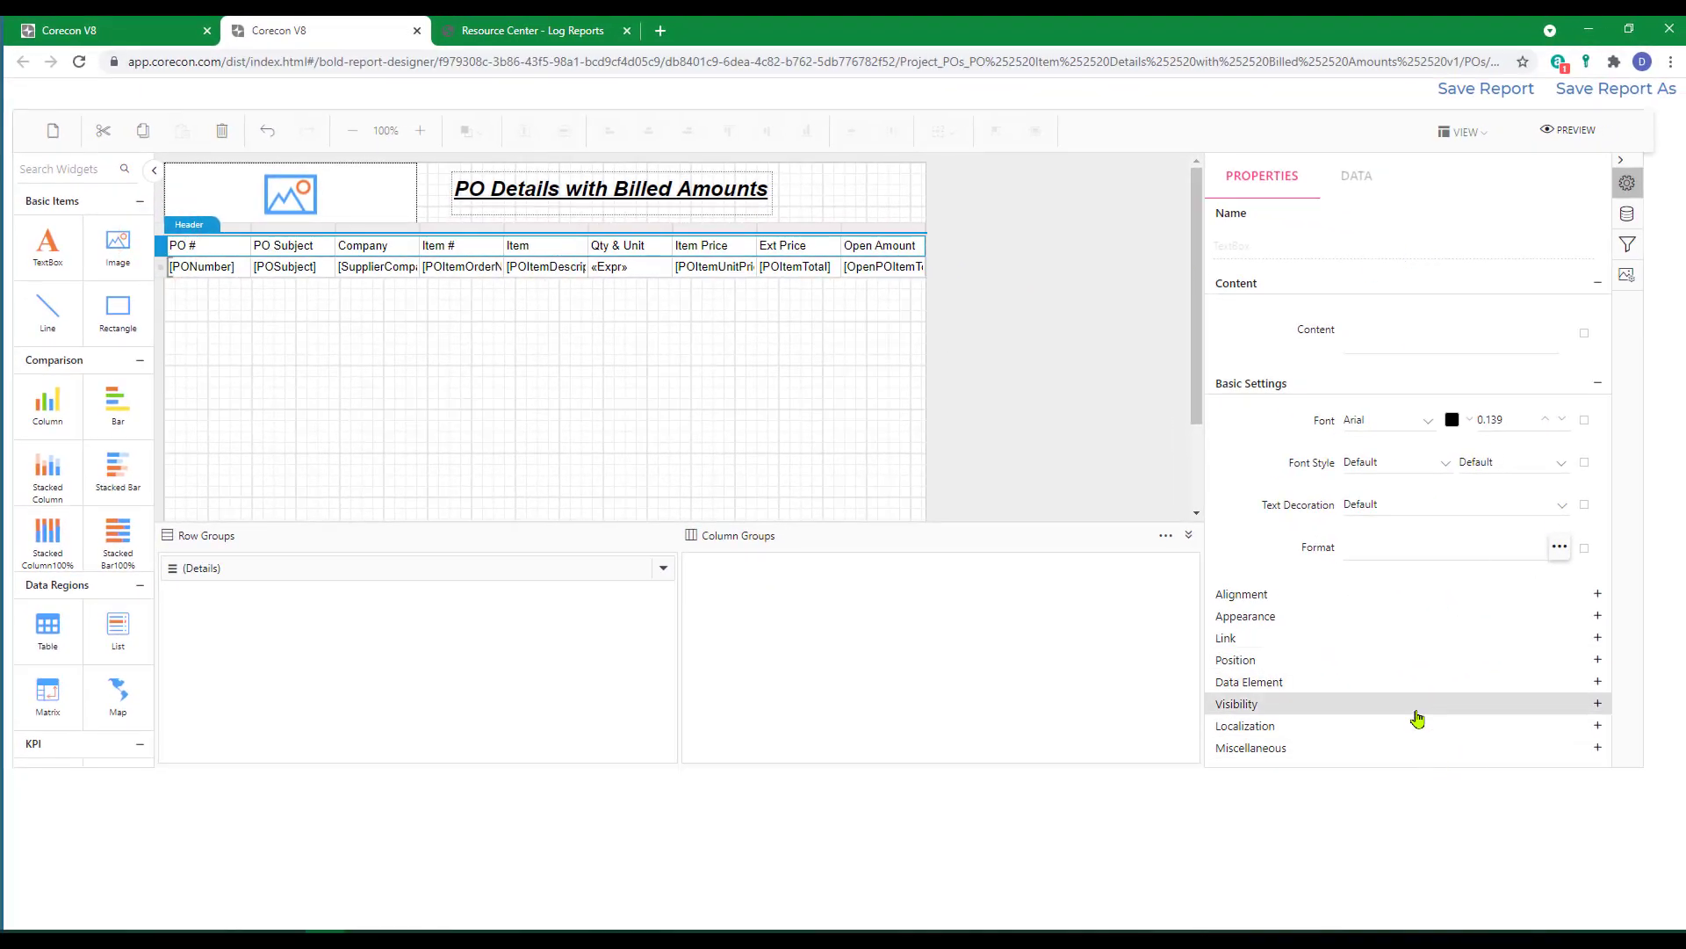
{"action": "left_click", "coordinate": [1469, 421]}
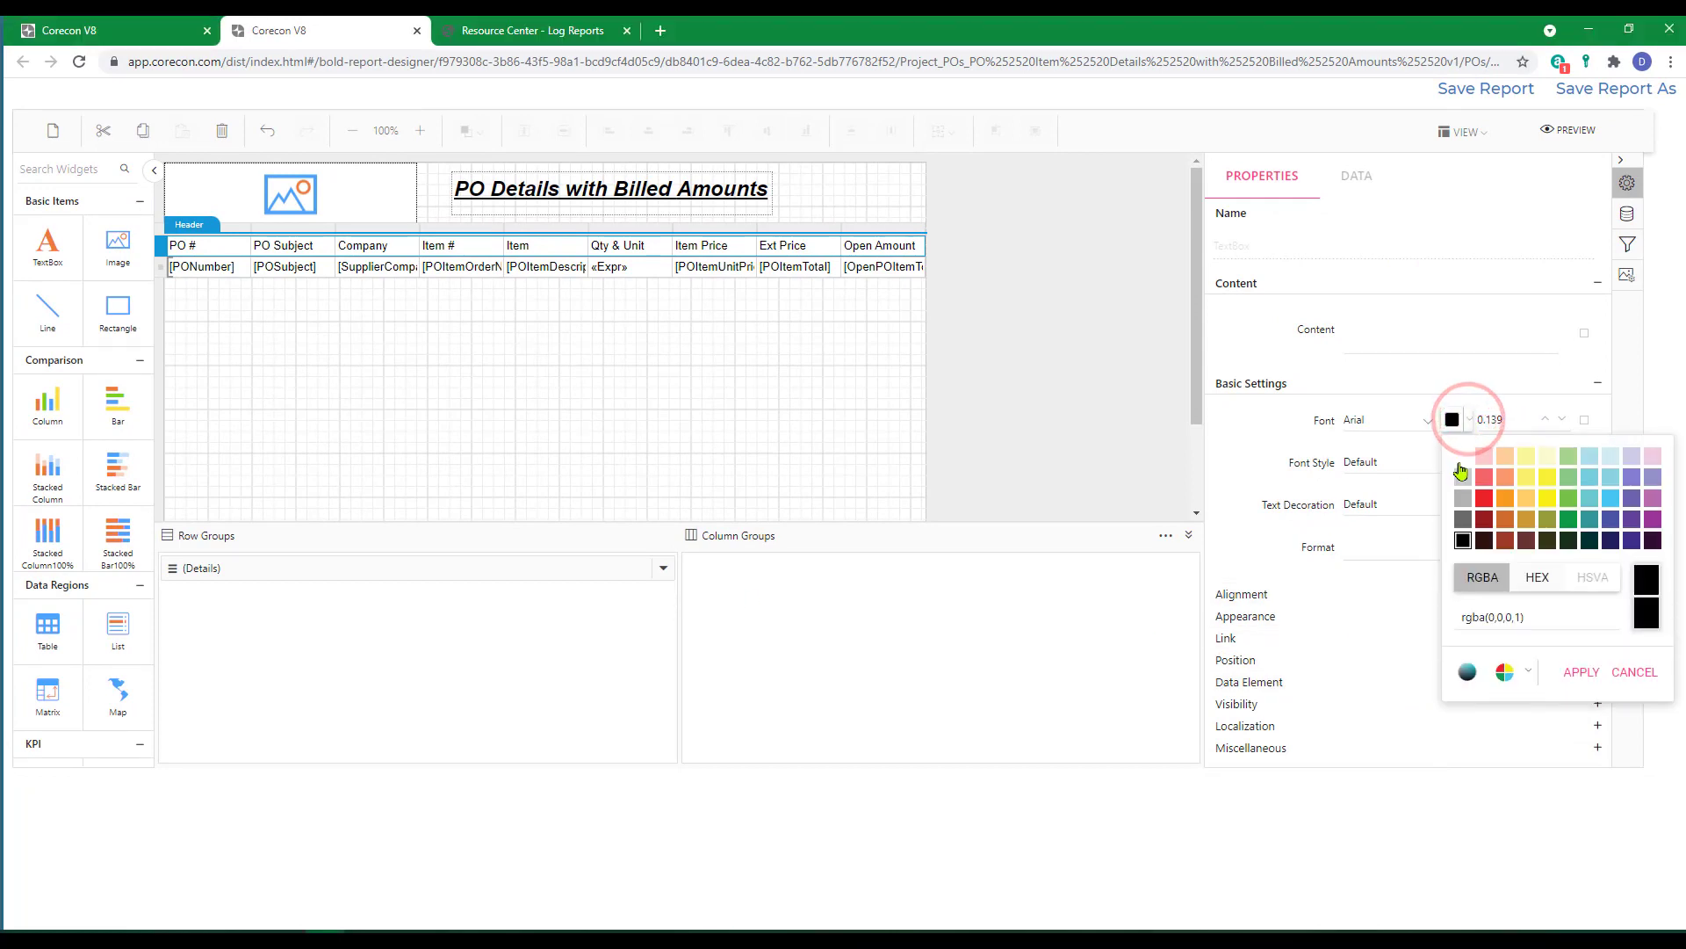
{"action": "left_click", "coordinate": [1463, 457]}
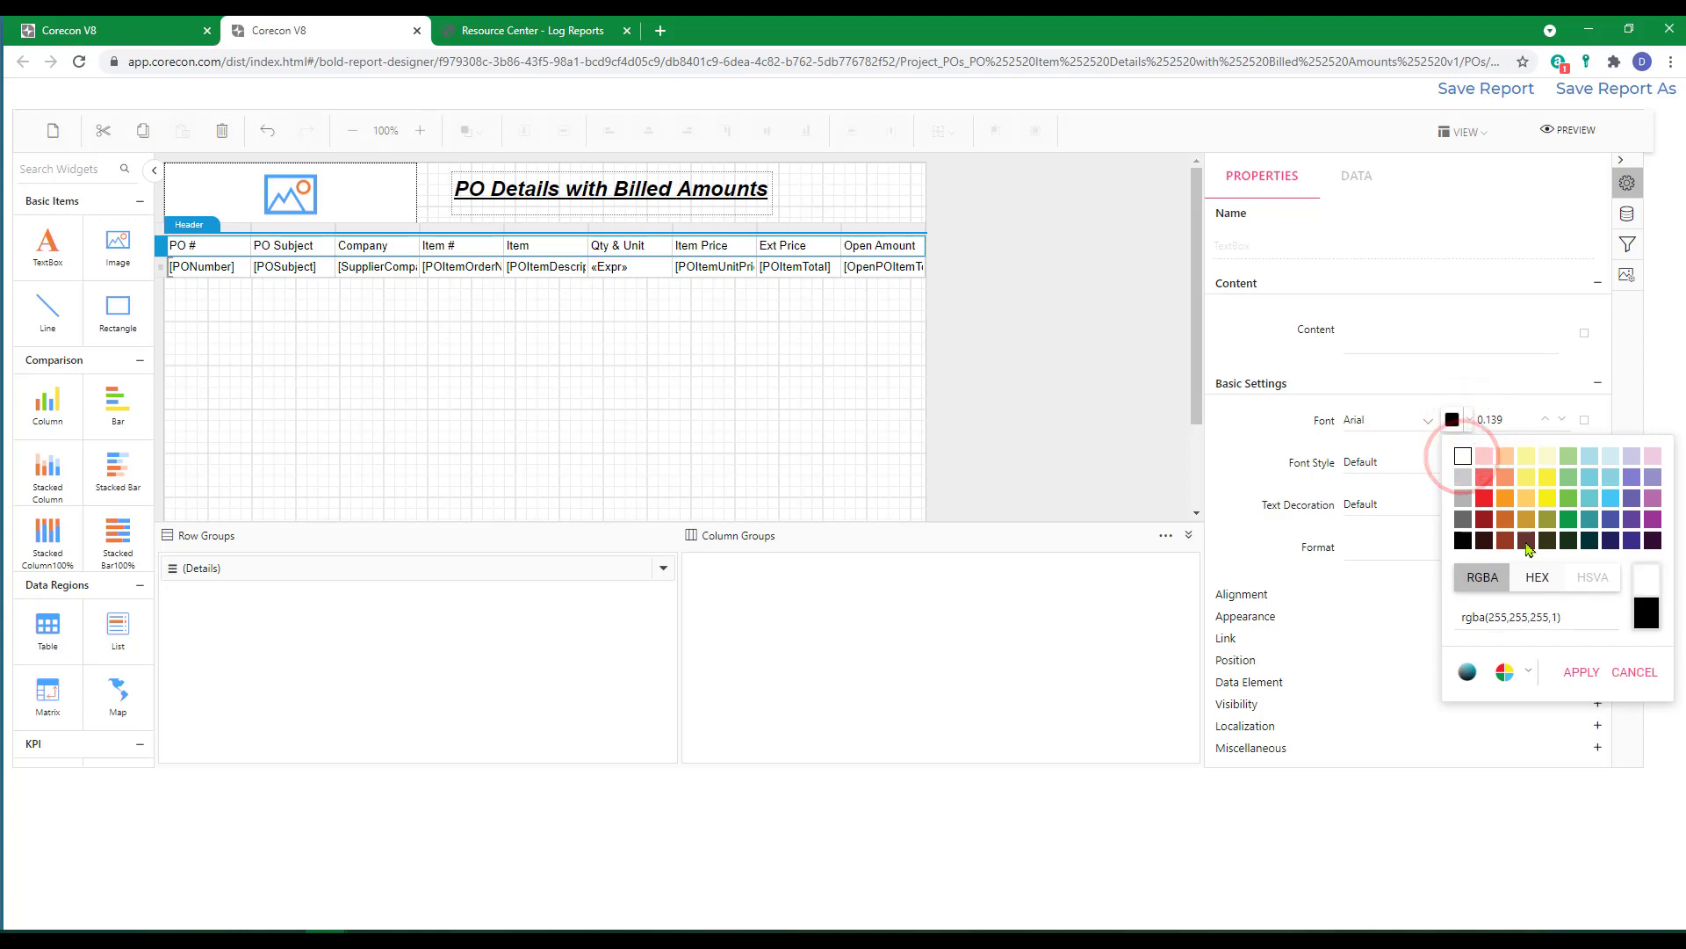
{"action": "left_click", "coordinate": [1576, 671]}
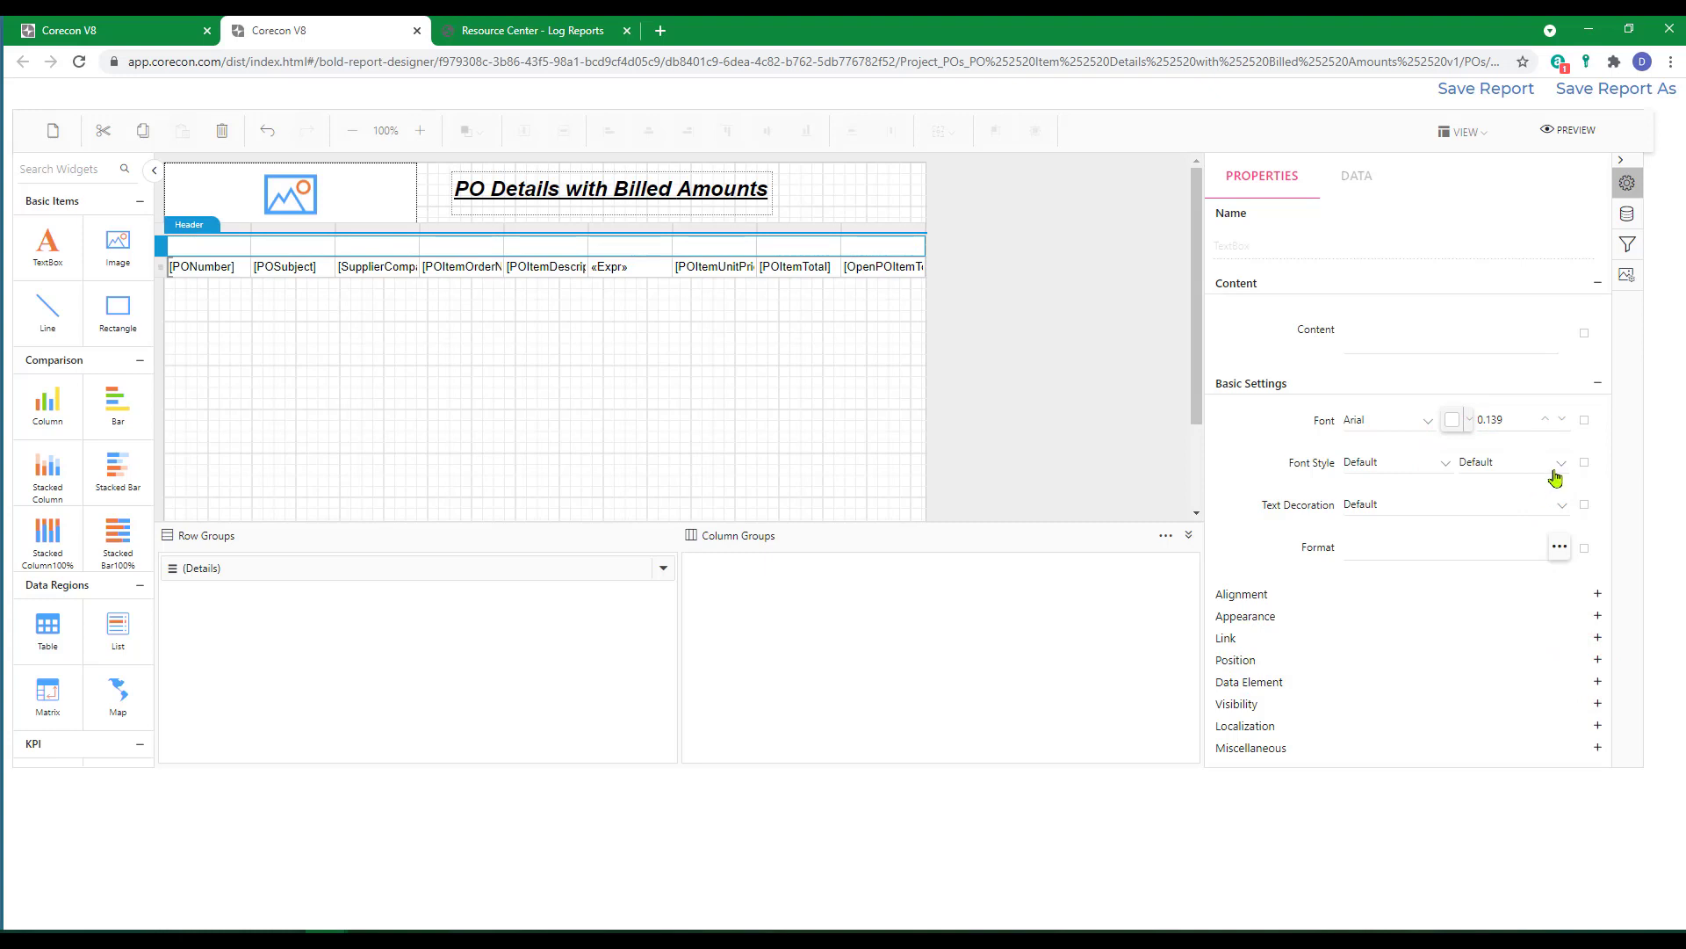
{"action": "left_click", "coordinate": [1561, 475]}
{"action": "scroll", "coordinate": [1507, 545], "scroll_direction": "down", "scroll_amount": 3}
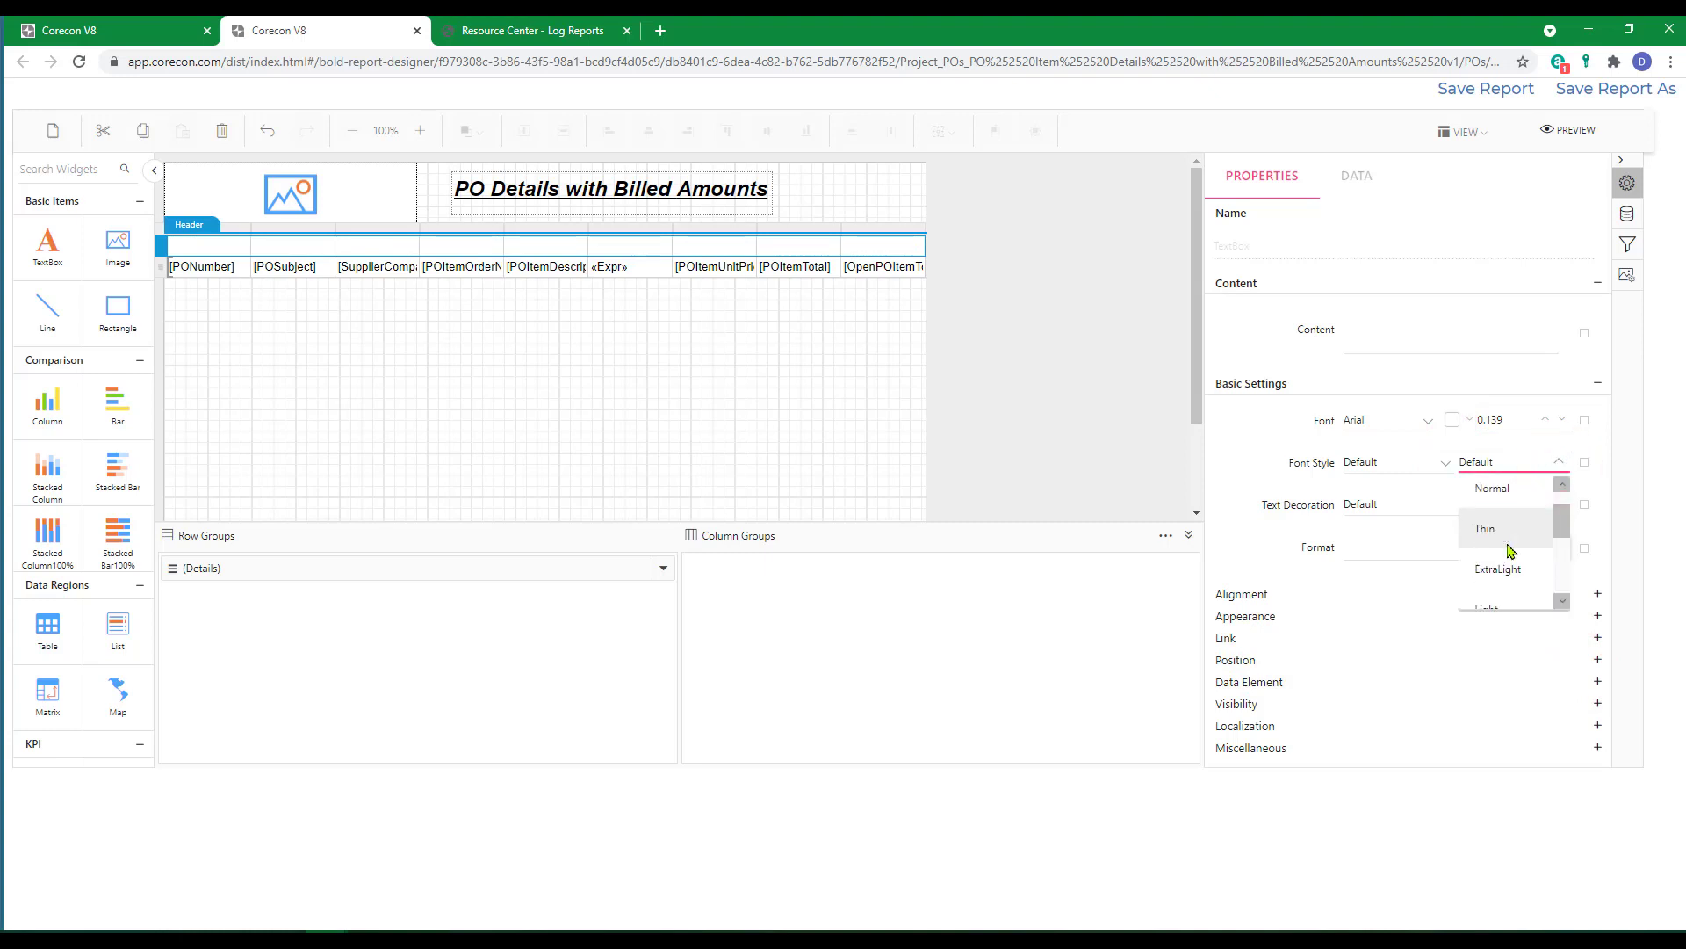
{"action": "scroll", "coordinate": [1508, 550], "scroll_direction": "down", "scroll_amount": 2}
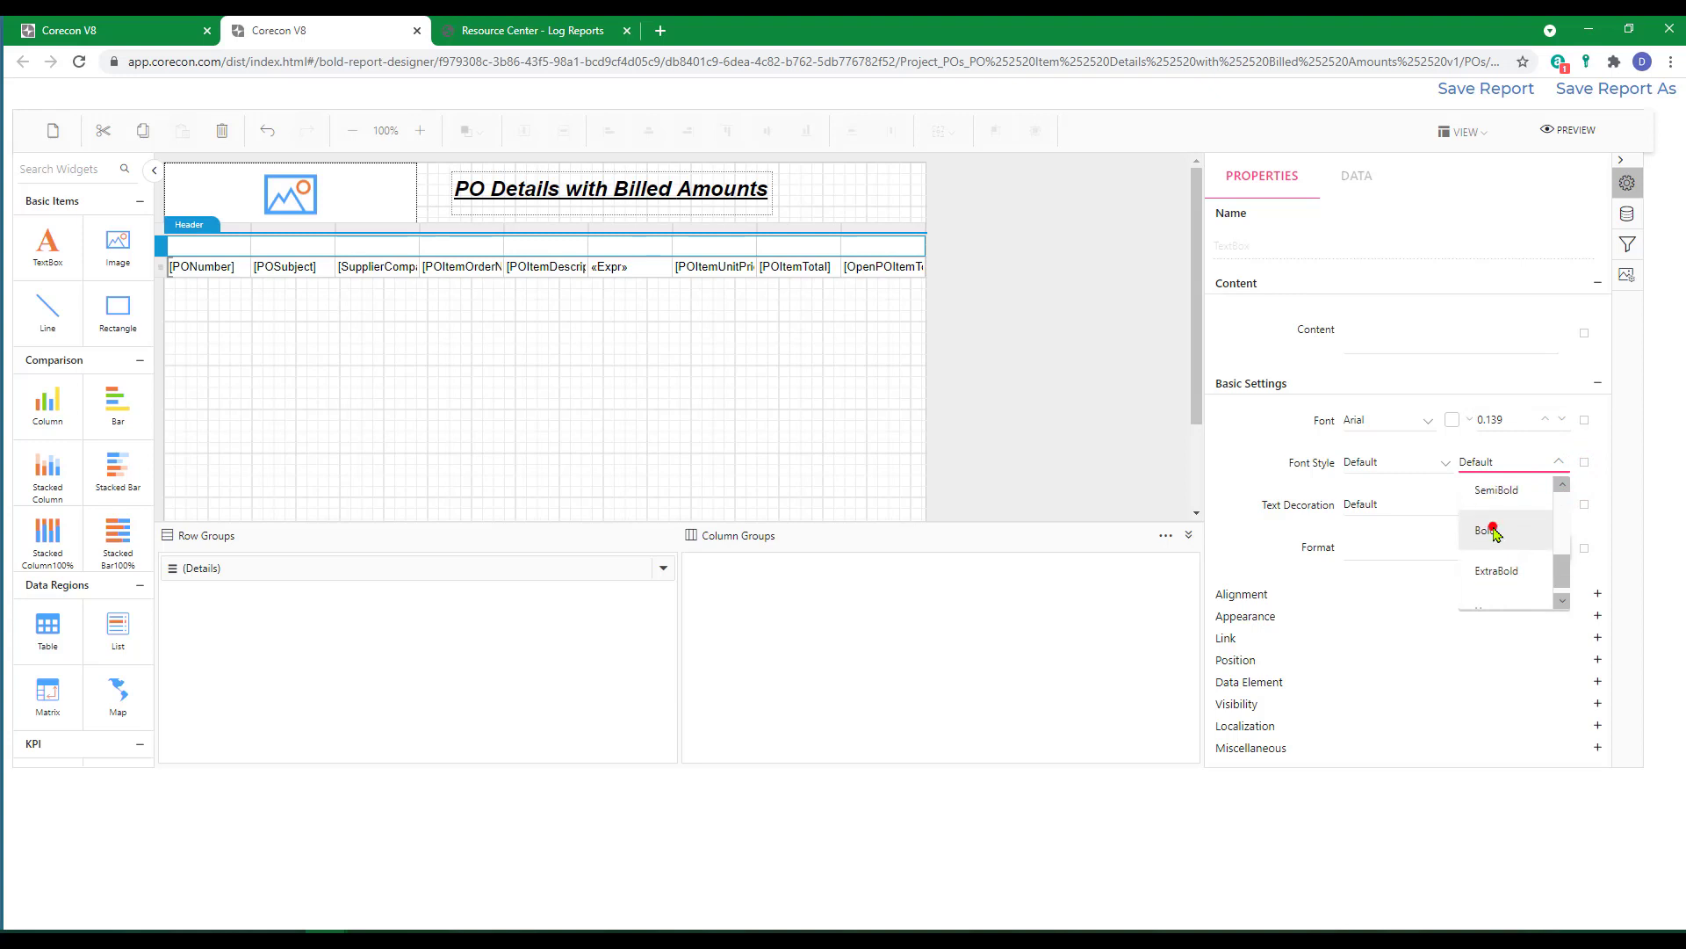
{"action": "left_click", "coordinate": [1493, 530]}
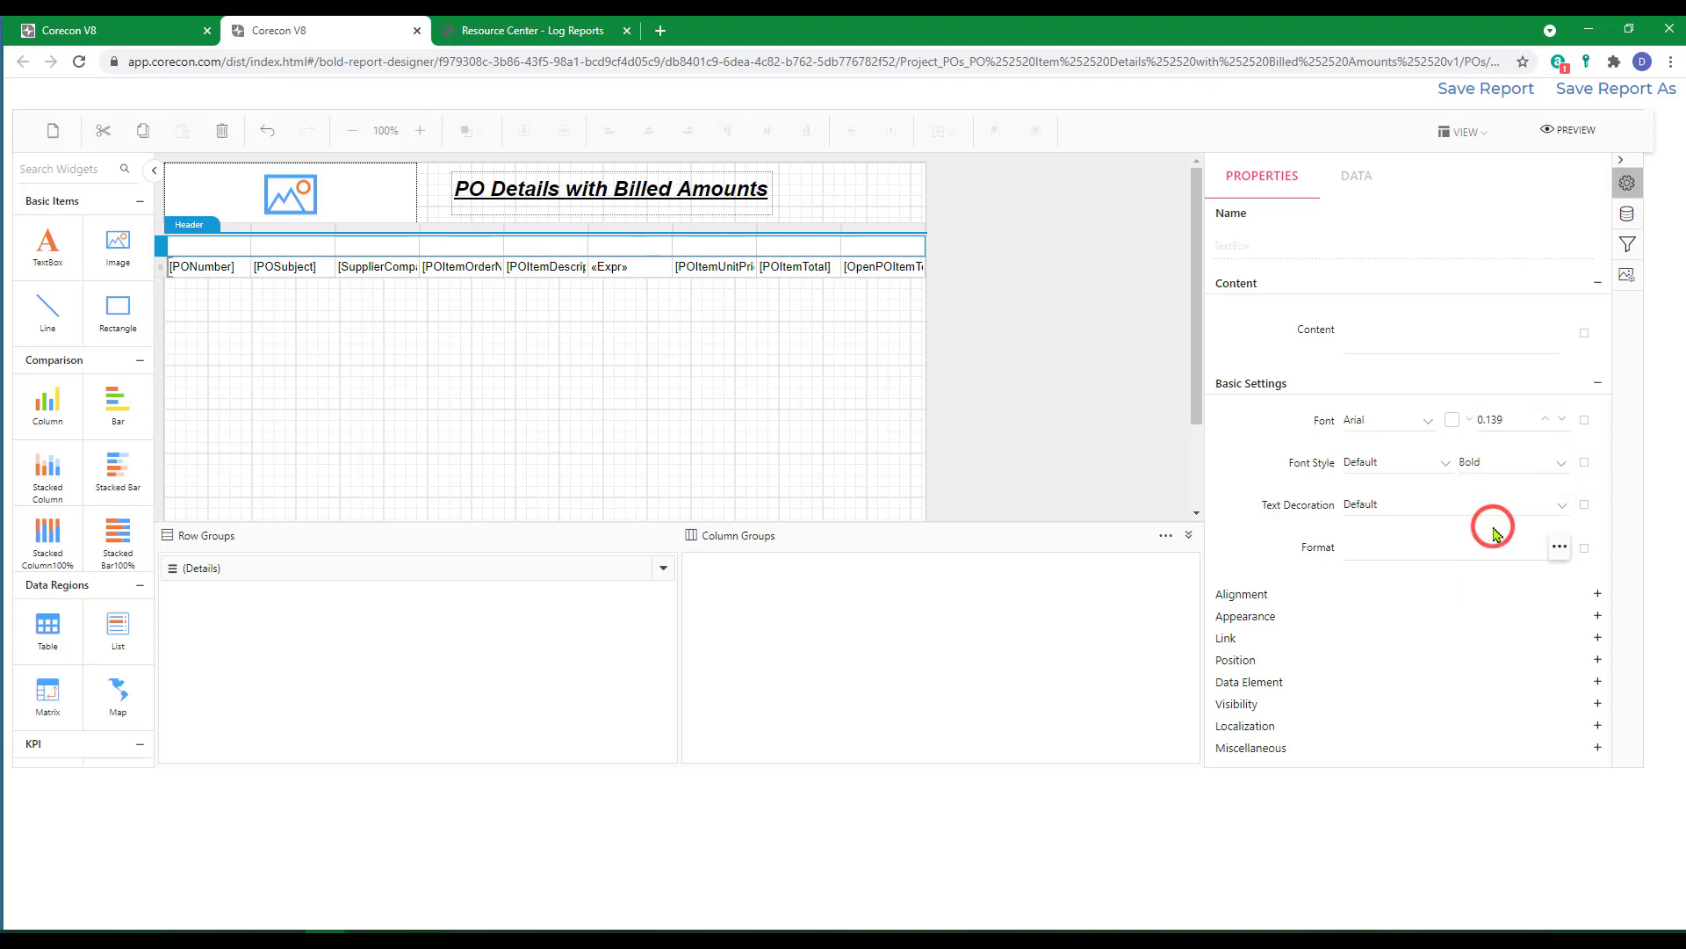
Give the header row a black background colour, rgba(0,0,0,1).
{"action": "left_click", "coordinate": [1598, 615]}
{"action": "left_click", "coordinate": [1370, 653]}
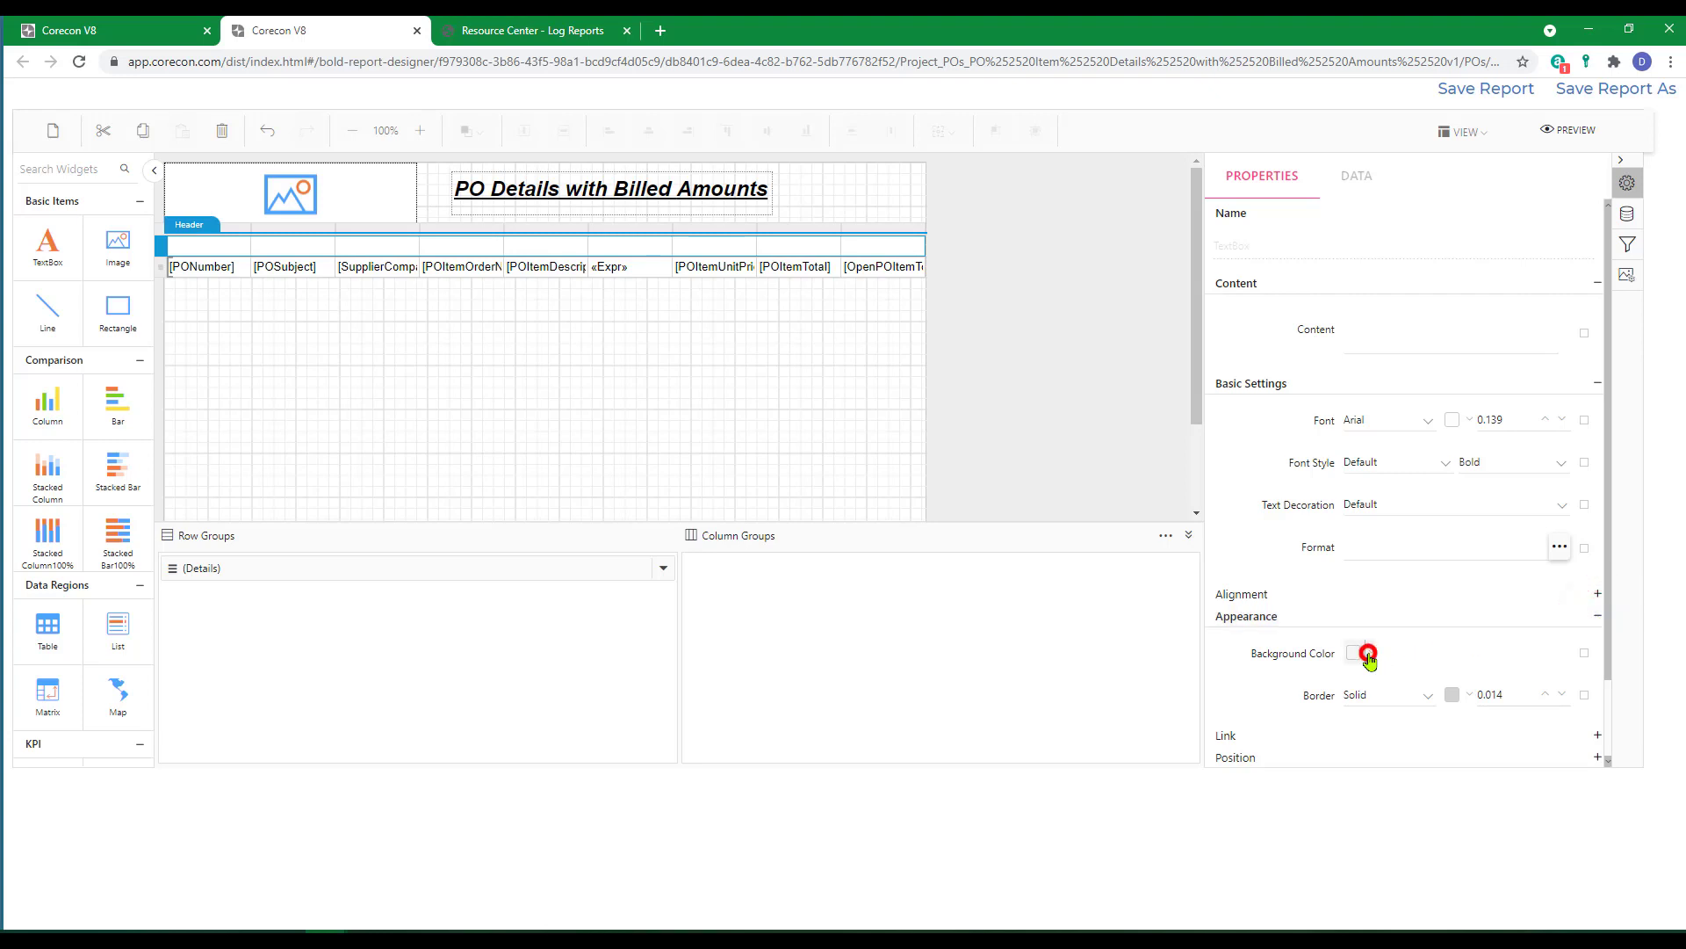
{"action": "left_click", "coordinate": [1367, 477]}
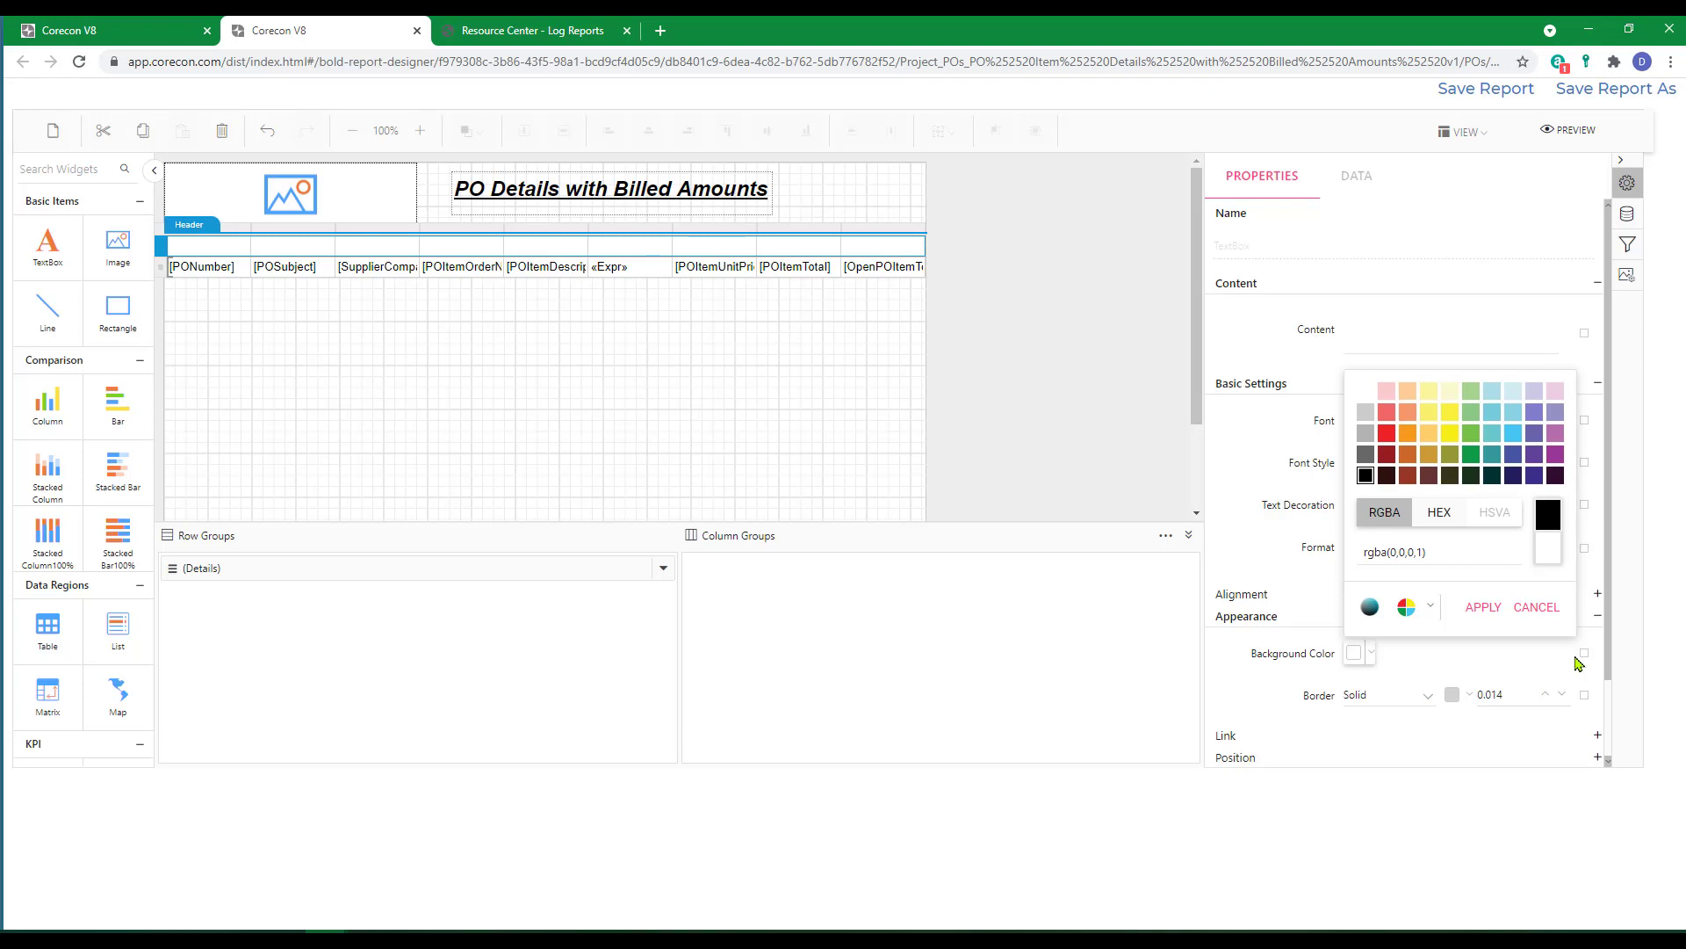
{"action": "left_click", "coordinate": [1481, 608]}
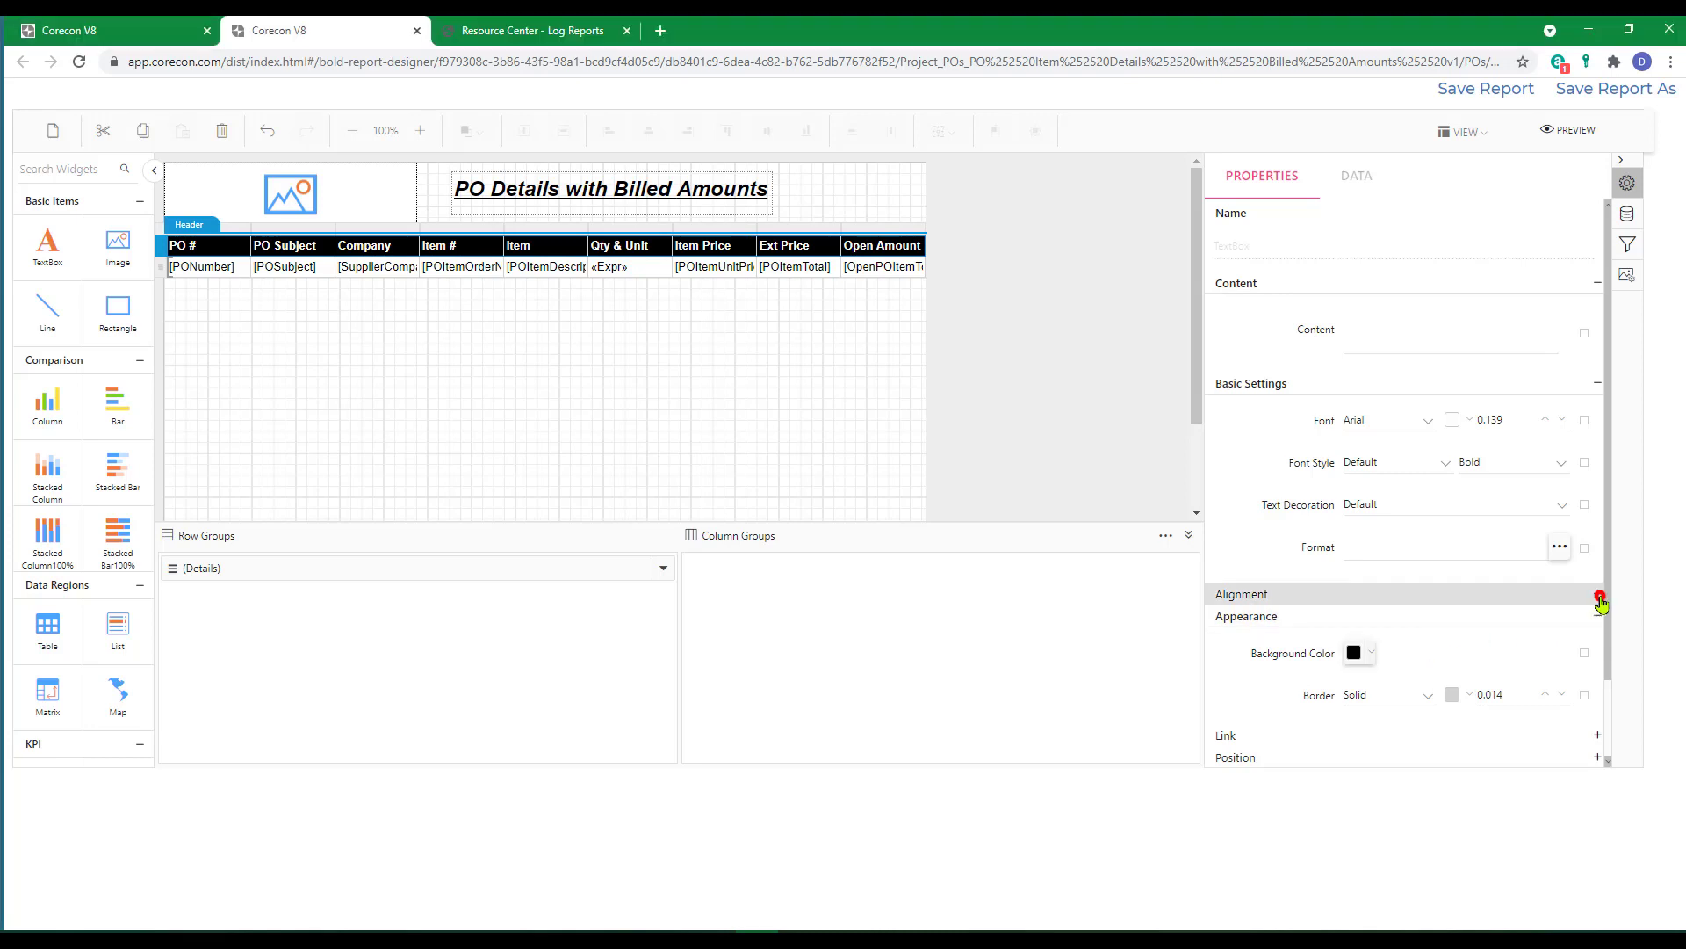
Set the header row's text alignment to Right.
{"action": "left_click", "coordinate": [1599, 595]}
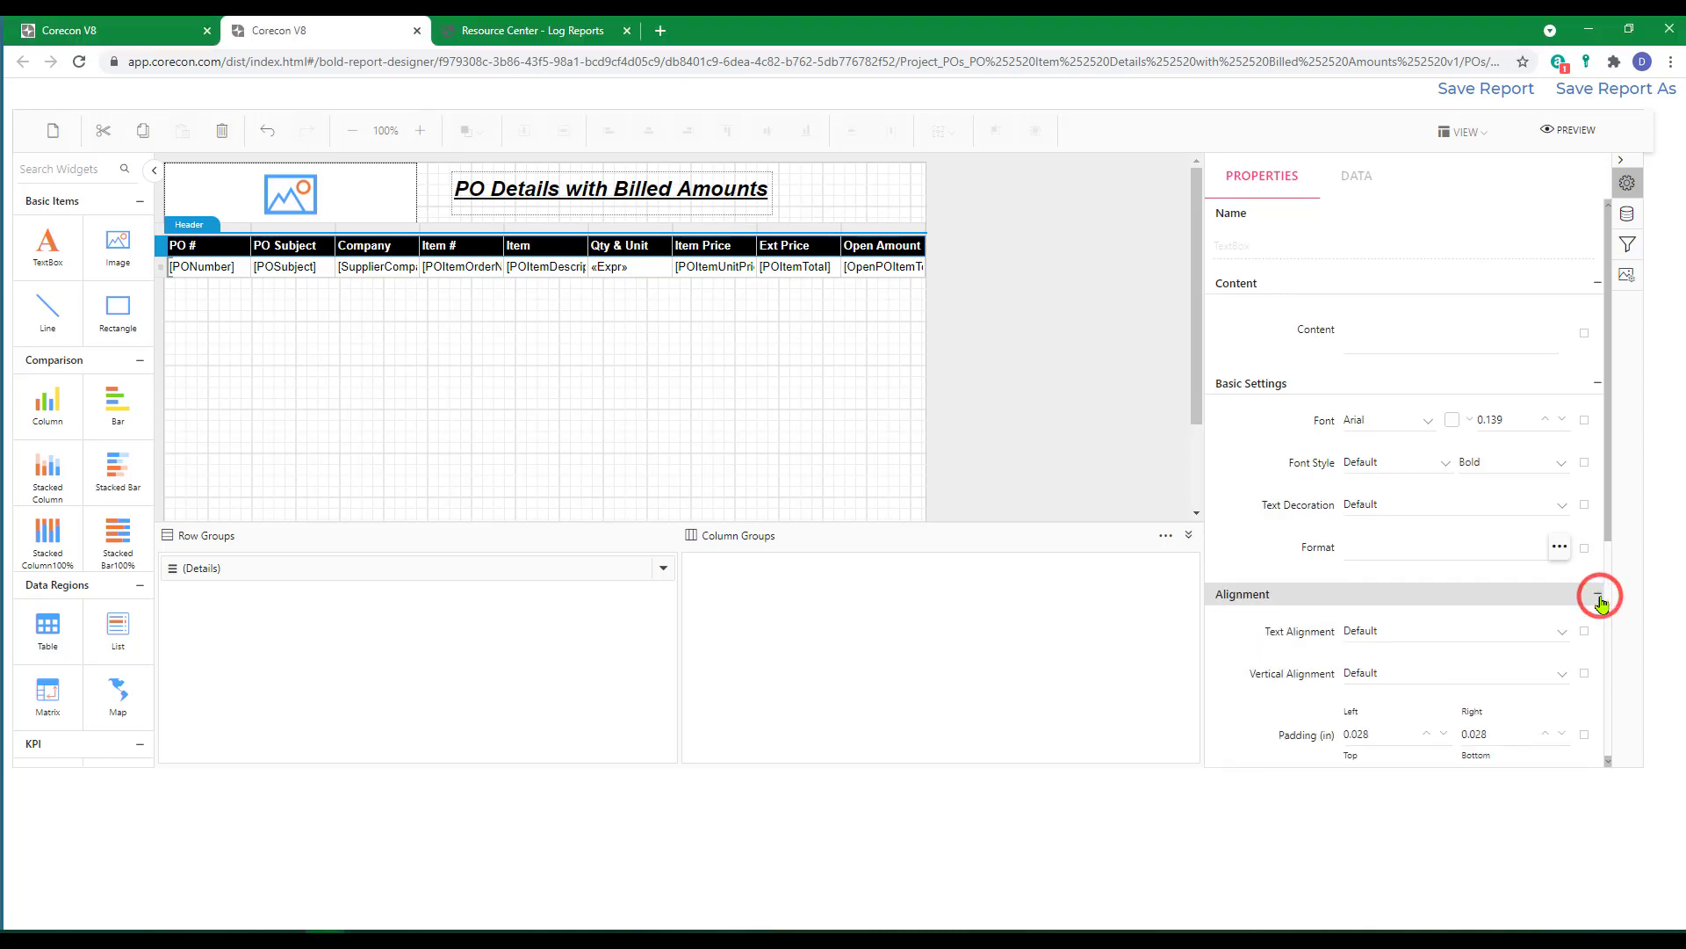
{"action": "left_click", "coordinate": [1563, 639]}
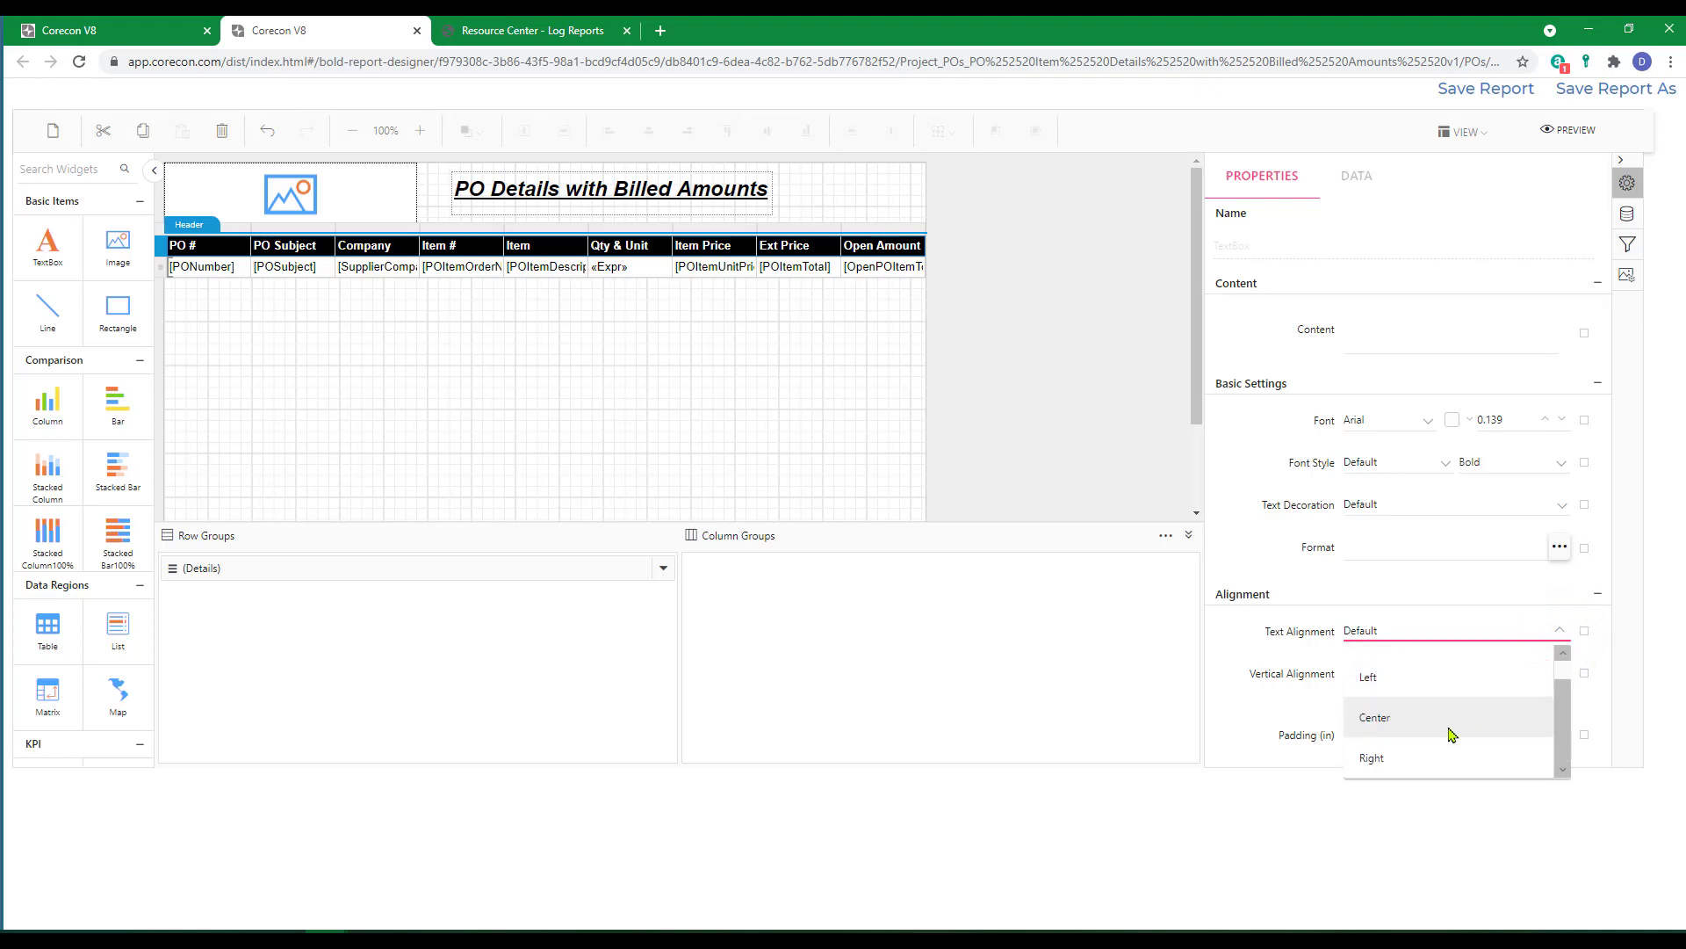
{"action": "left_click", "coordinate": [1373, 760]}
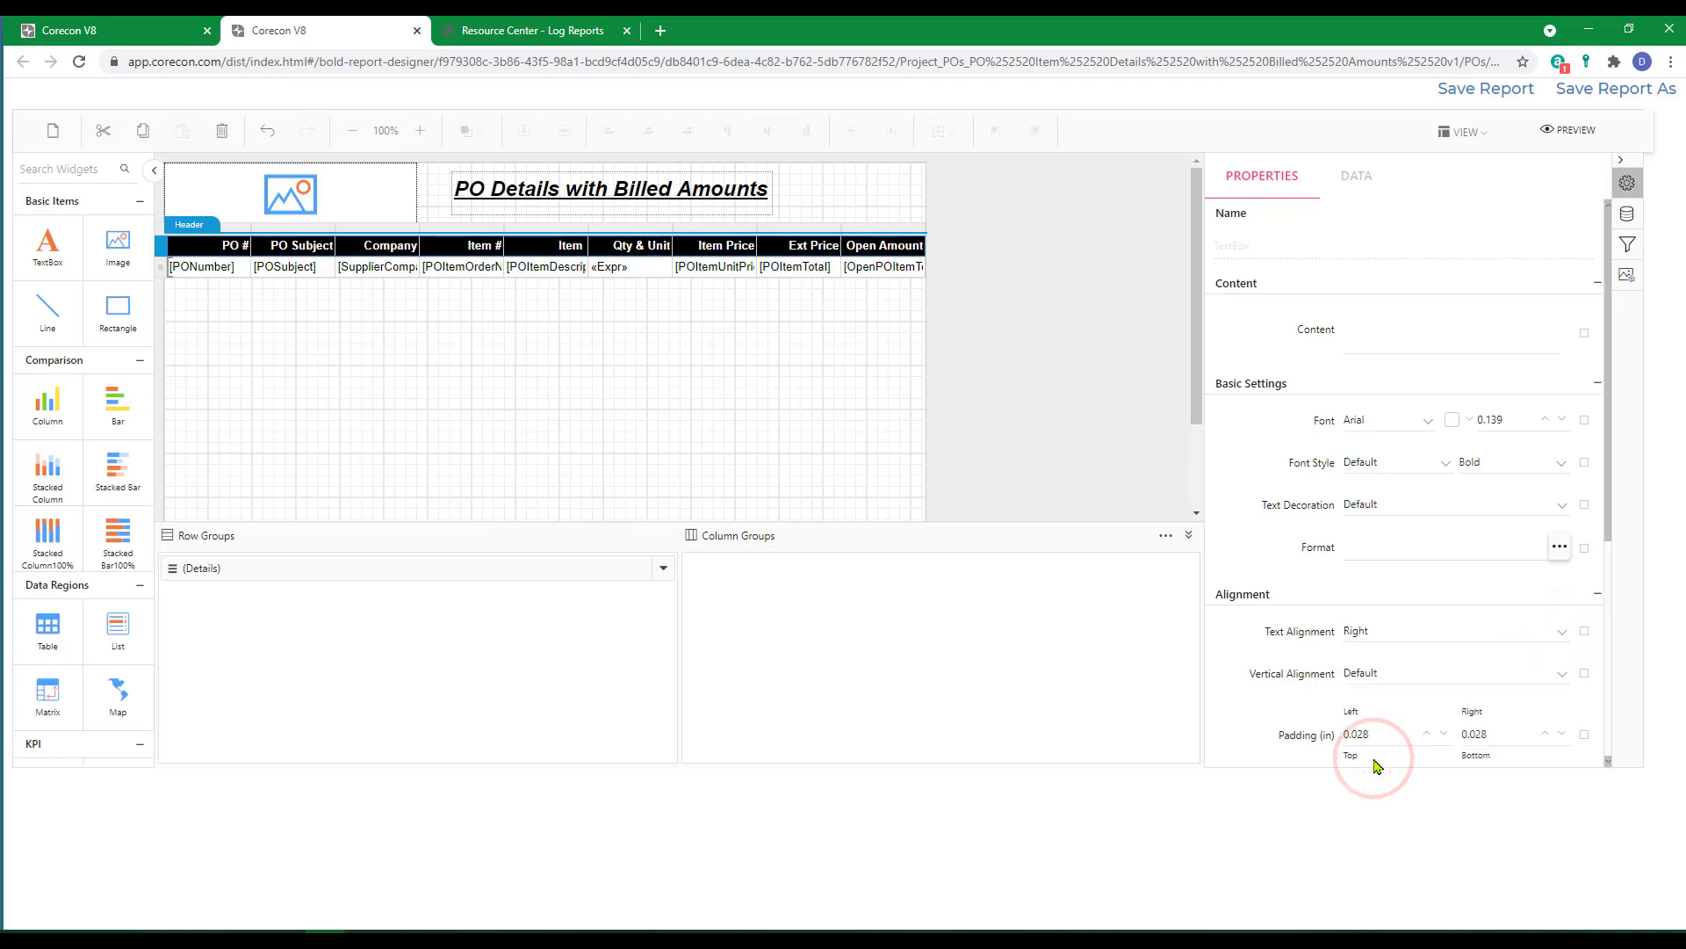
Set the text alignment of the table's whole detail row to Right.
{"action": "left_click", "coordinate": [160, 268]}
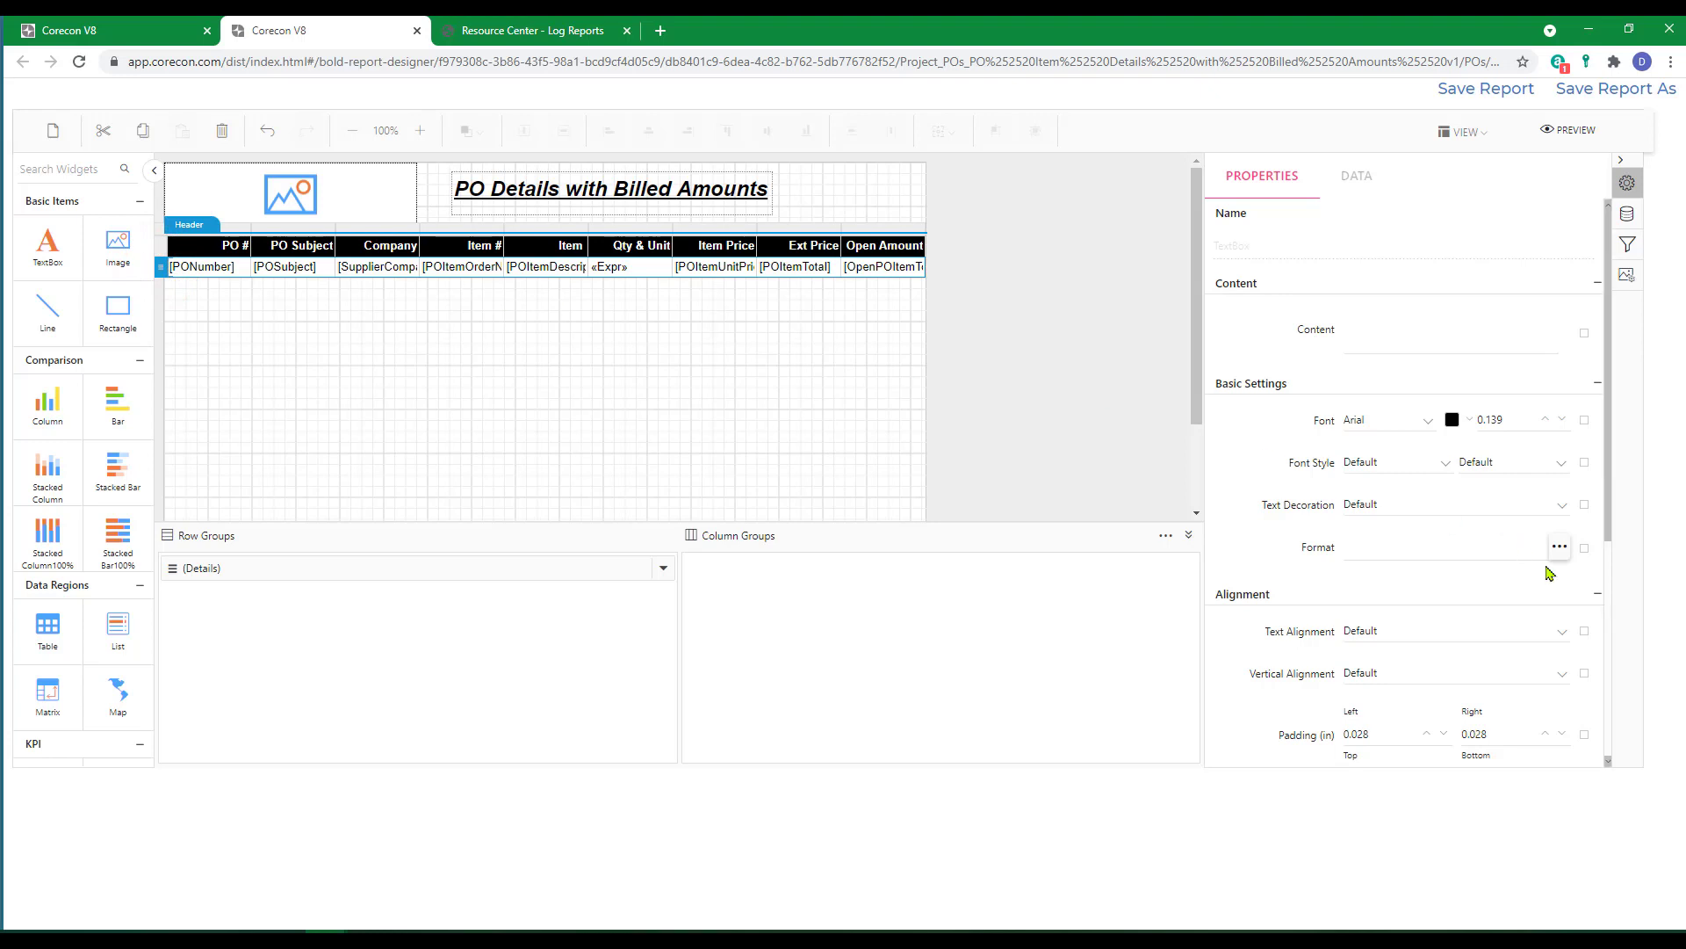
{"action": "left_click", "coordinate": [1563, 633]}
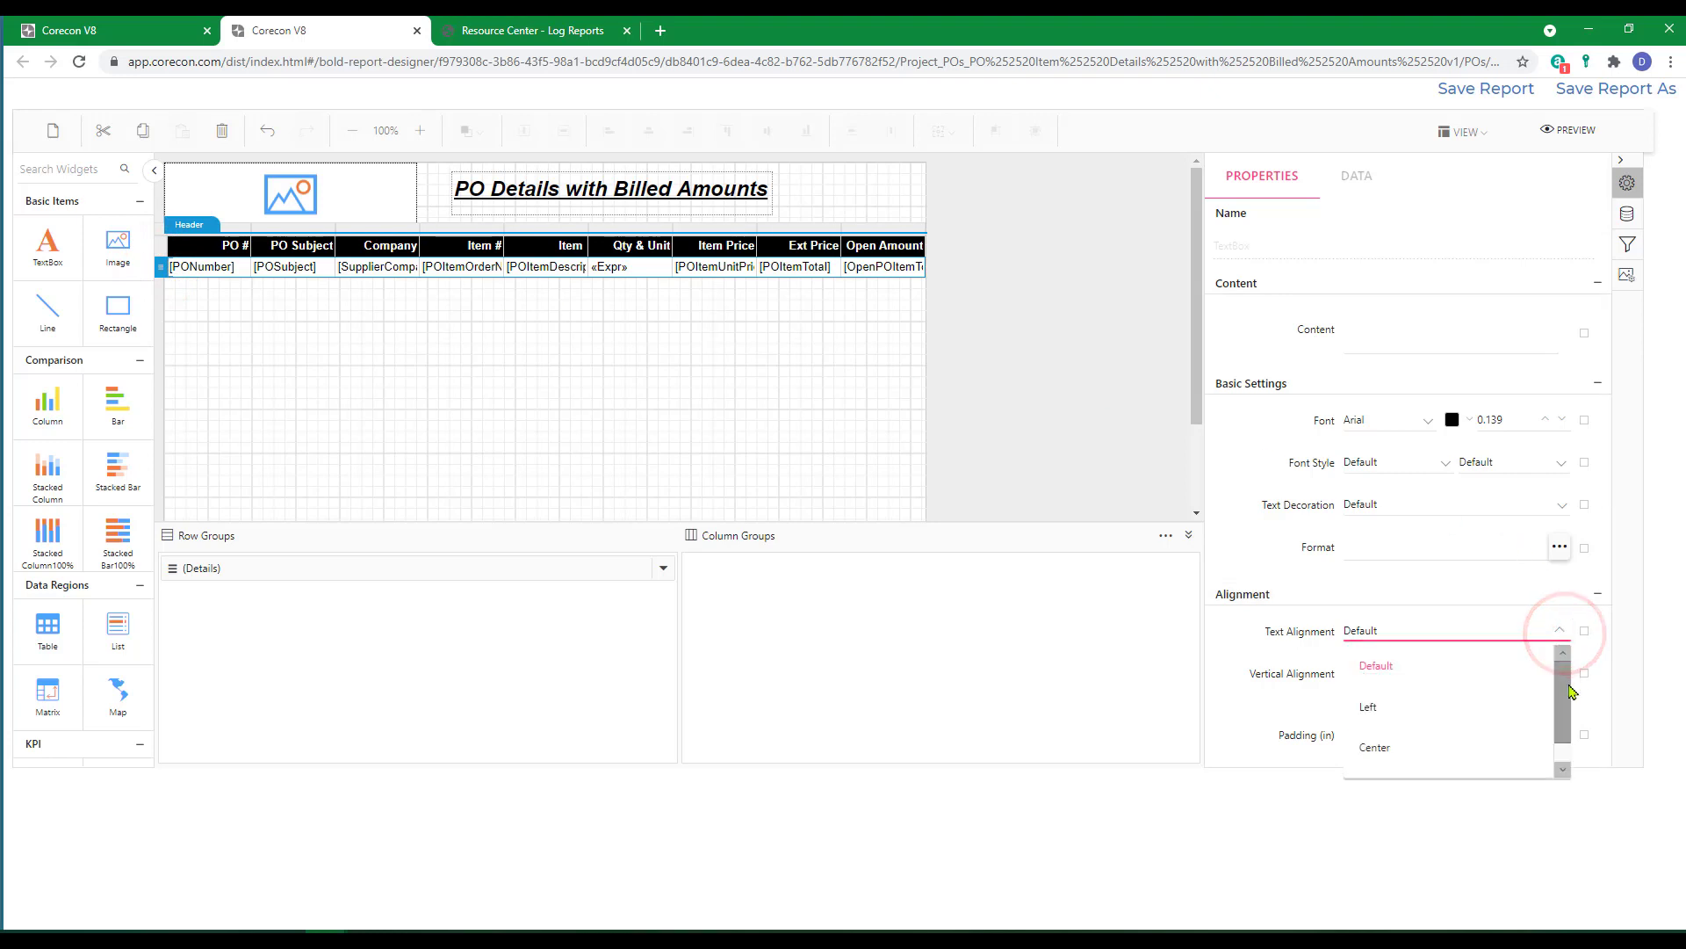
{"action": "scroll", "coordinate": [1558, 700], "scroll_direction": "down", "scroll_amount": 1}
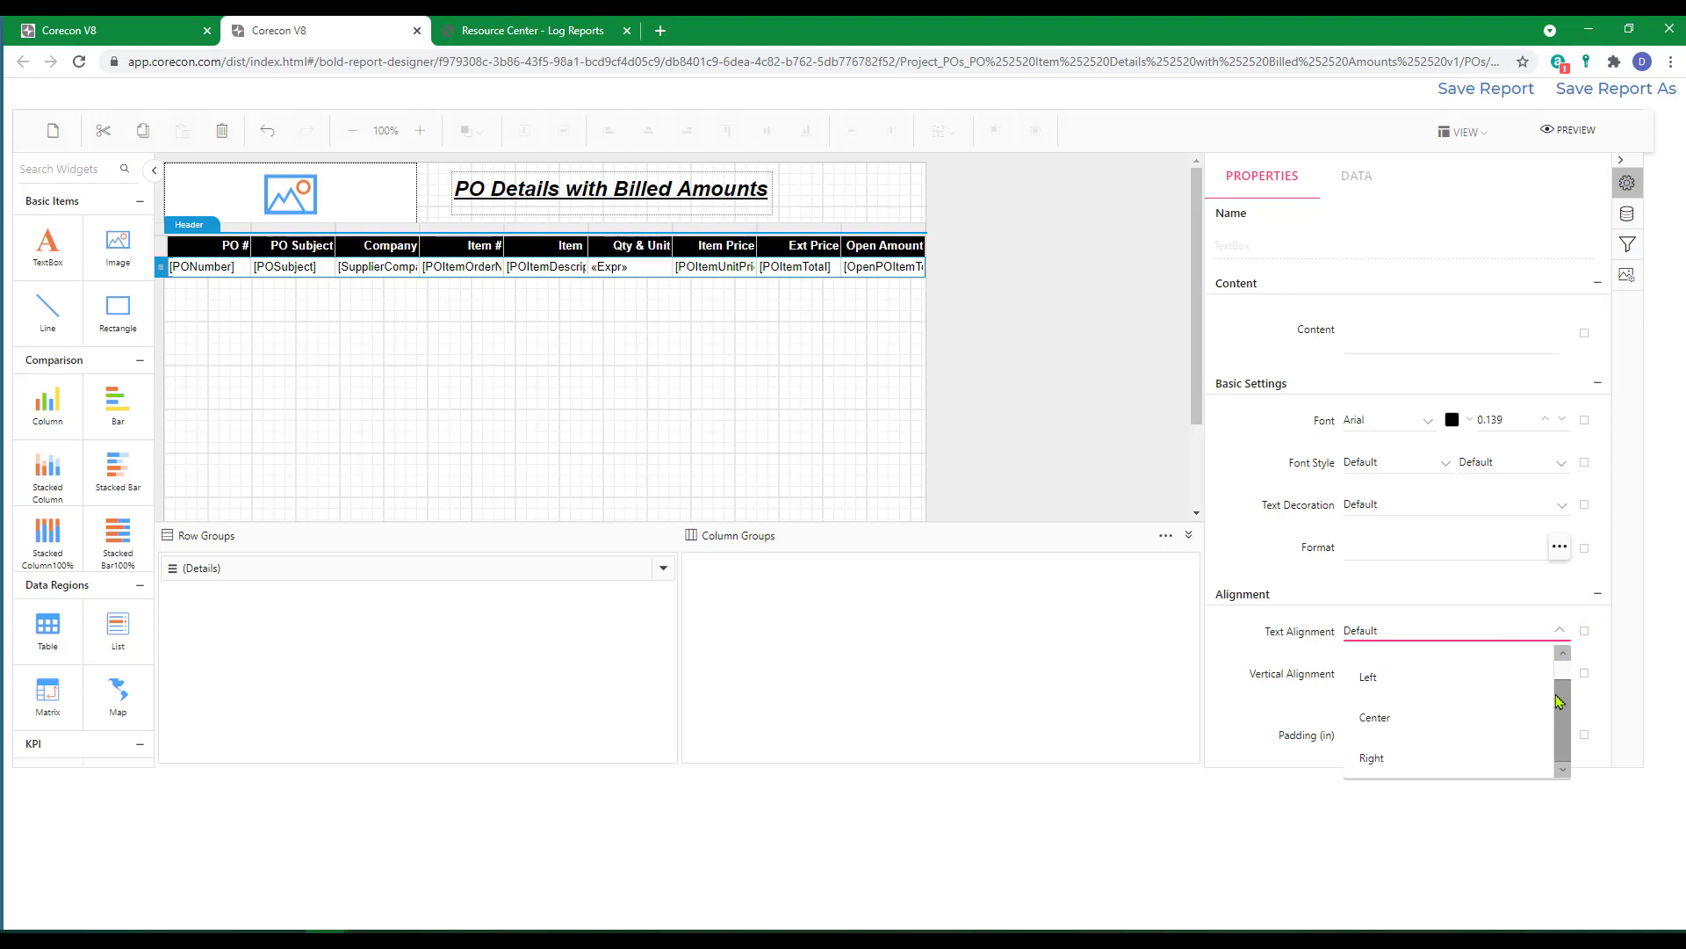
{"action": "left_click", "coordinate": [1378, 757]}
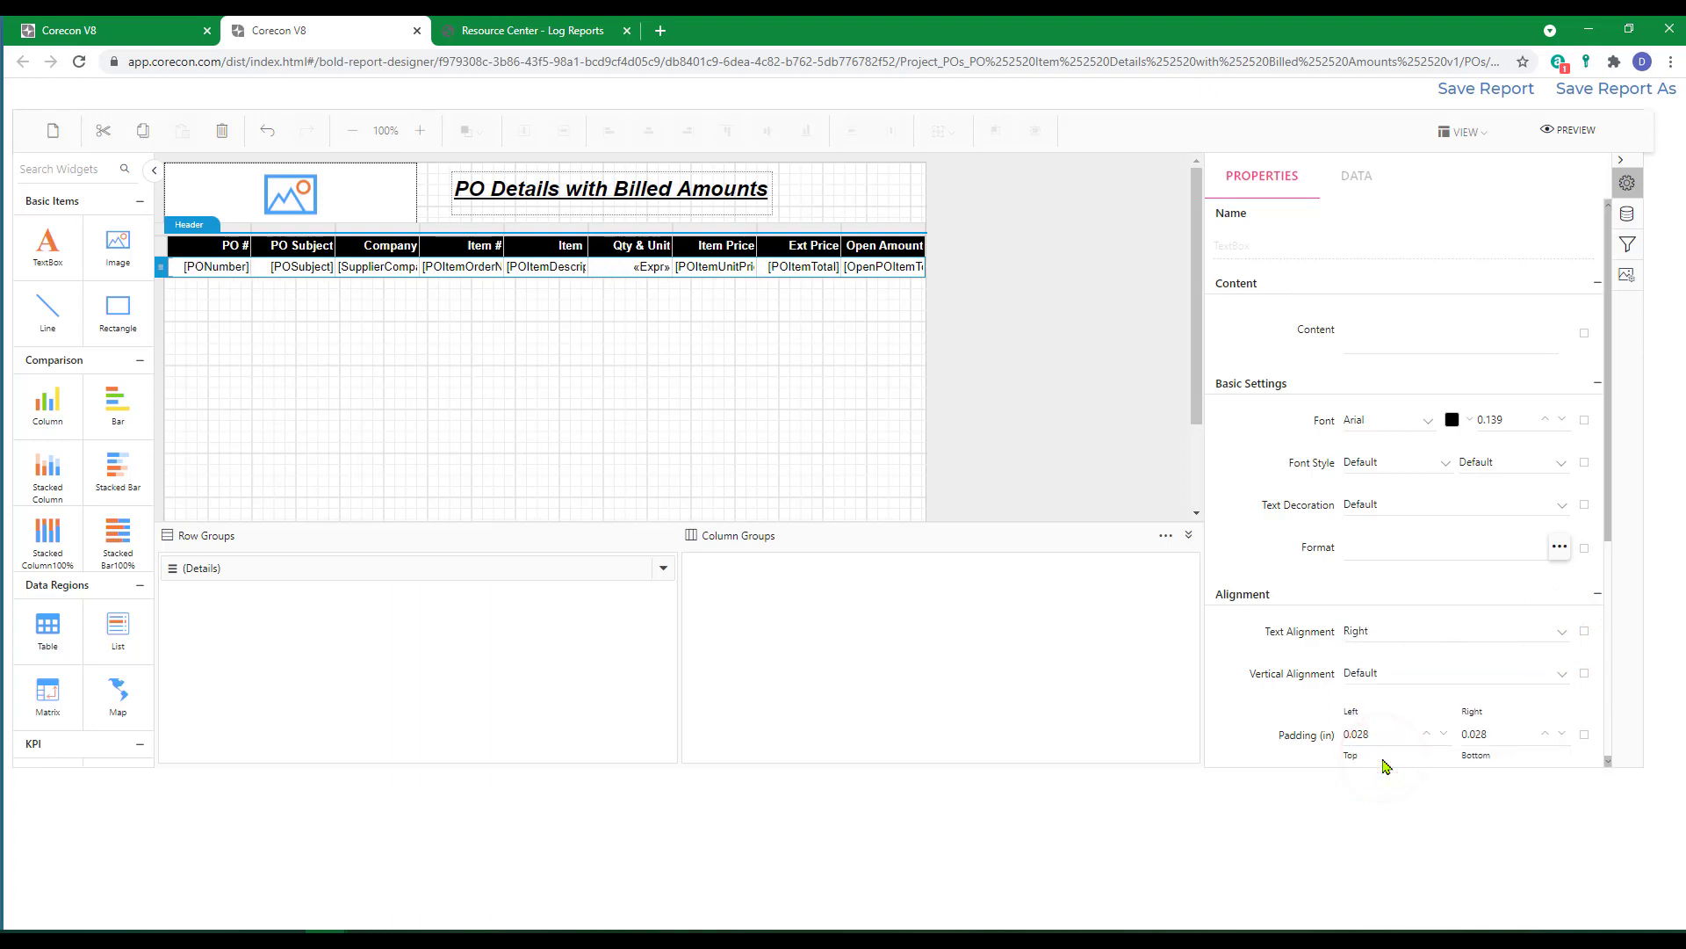
Set the text alignment of the PONumber detail cell to Center and of the POSubject detail cell to Left.
{"action": "left_click", "coordinate": [204, 274]}
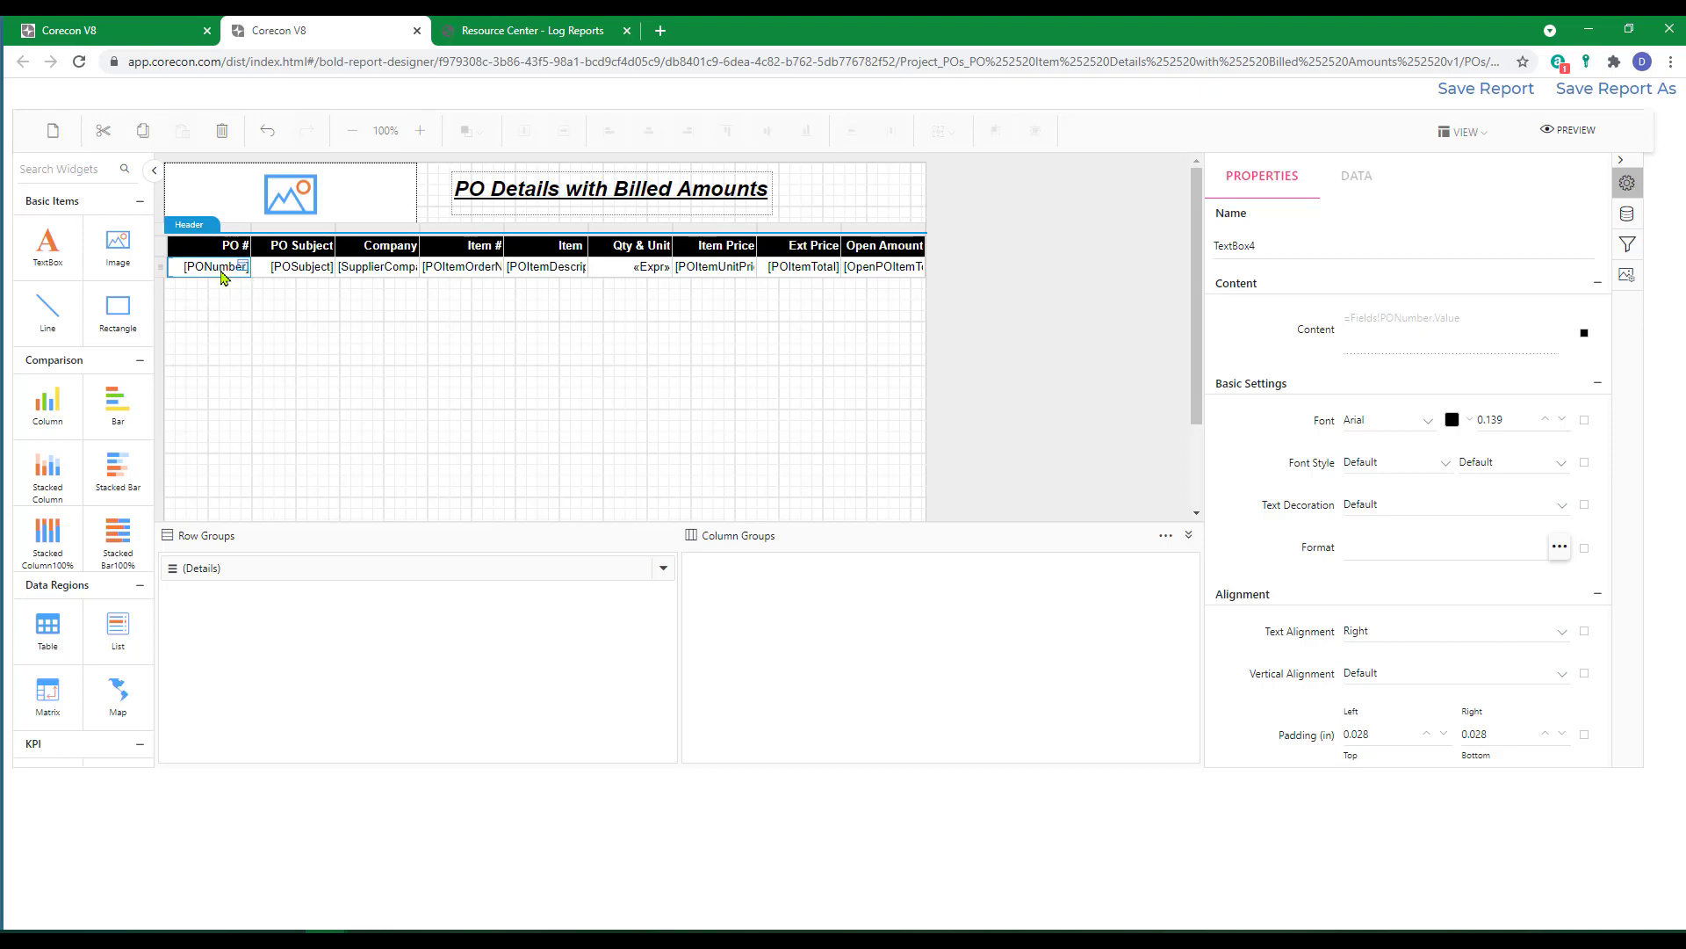
{"action": "left_click", "coordinate": [1563, 637]}
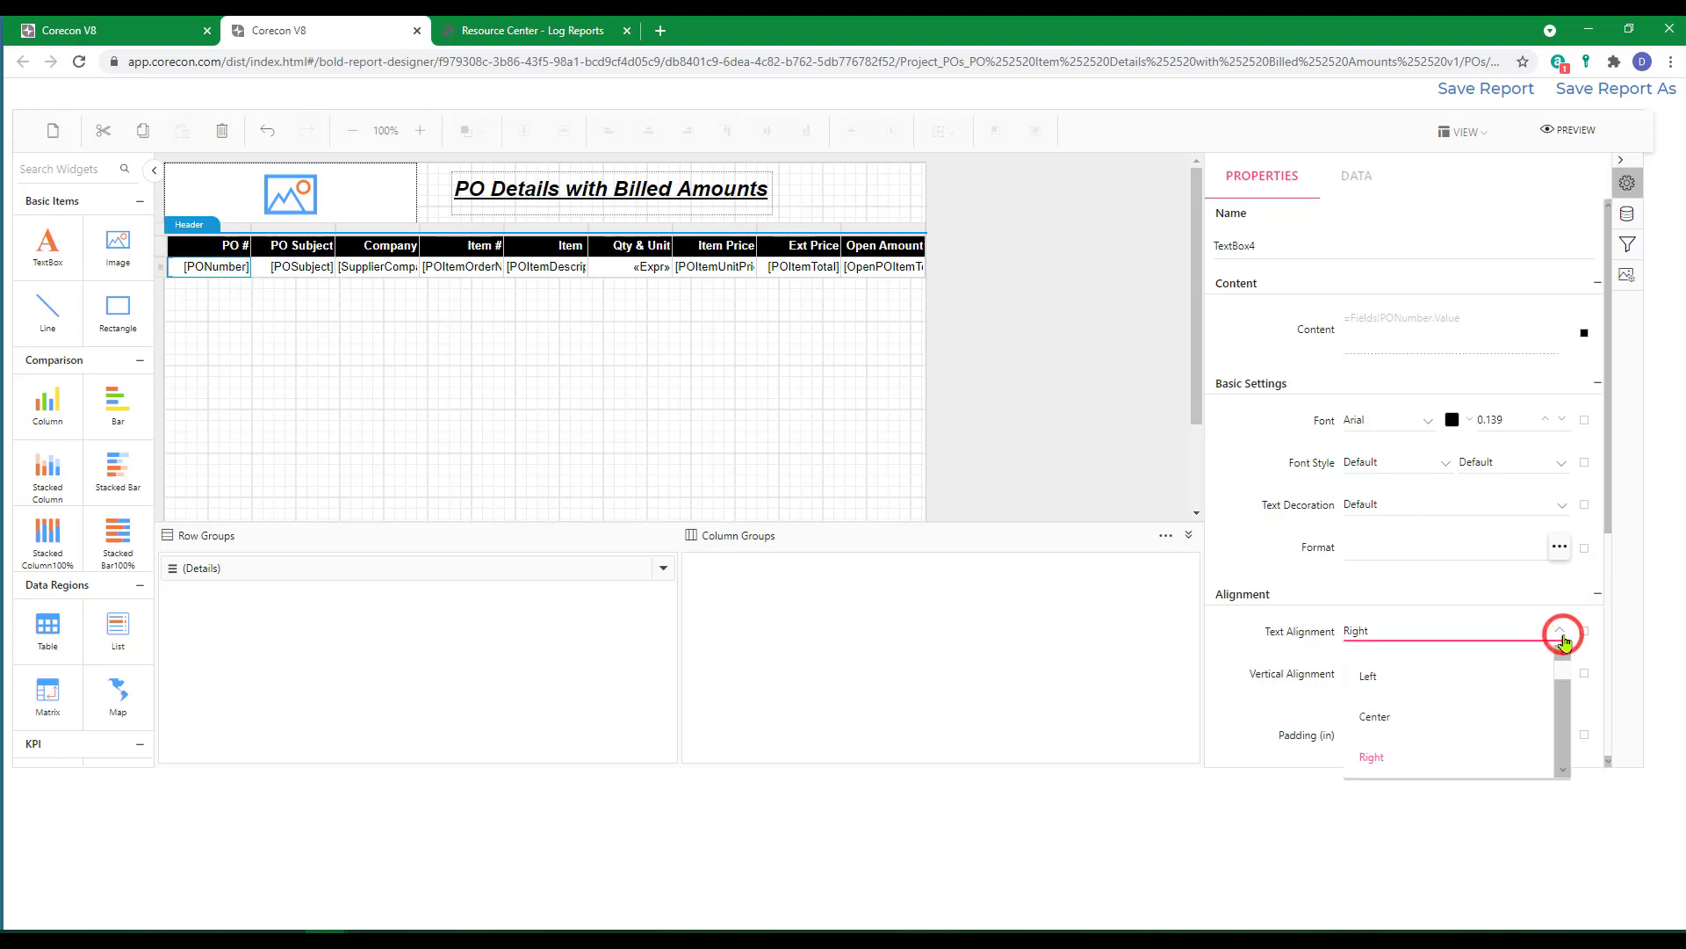
{"action": "left_click", "coordinate": [1373, 716]}
{"action": "left_click", "coordinate": [296, 270]}
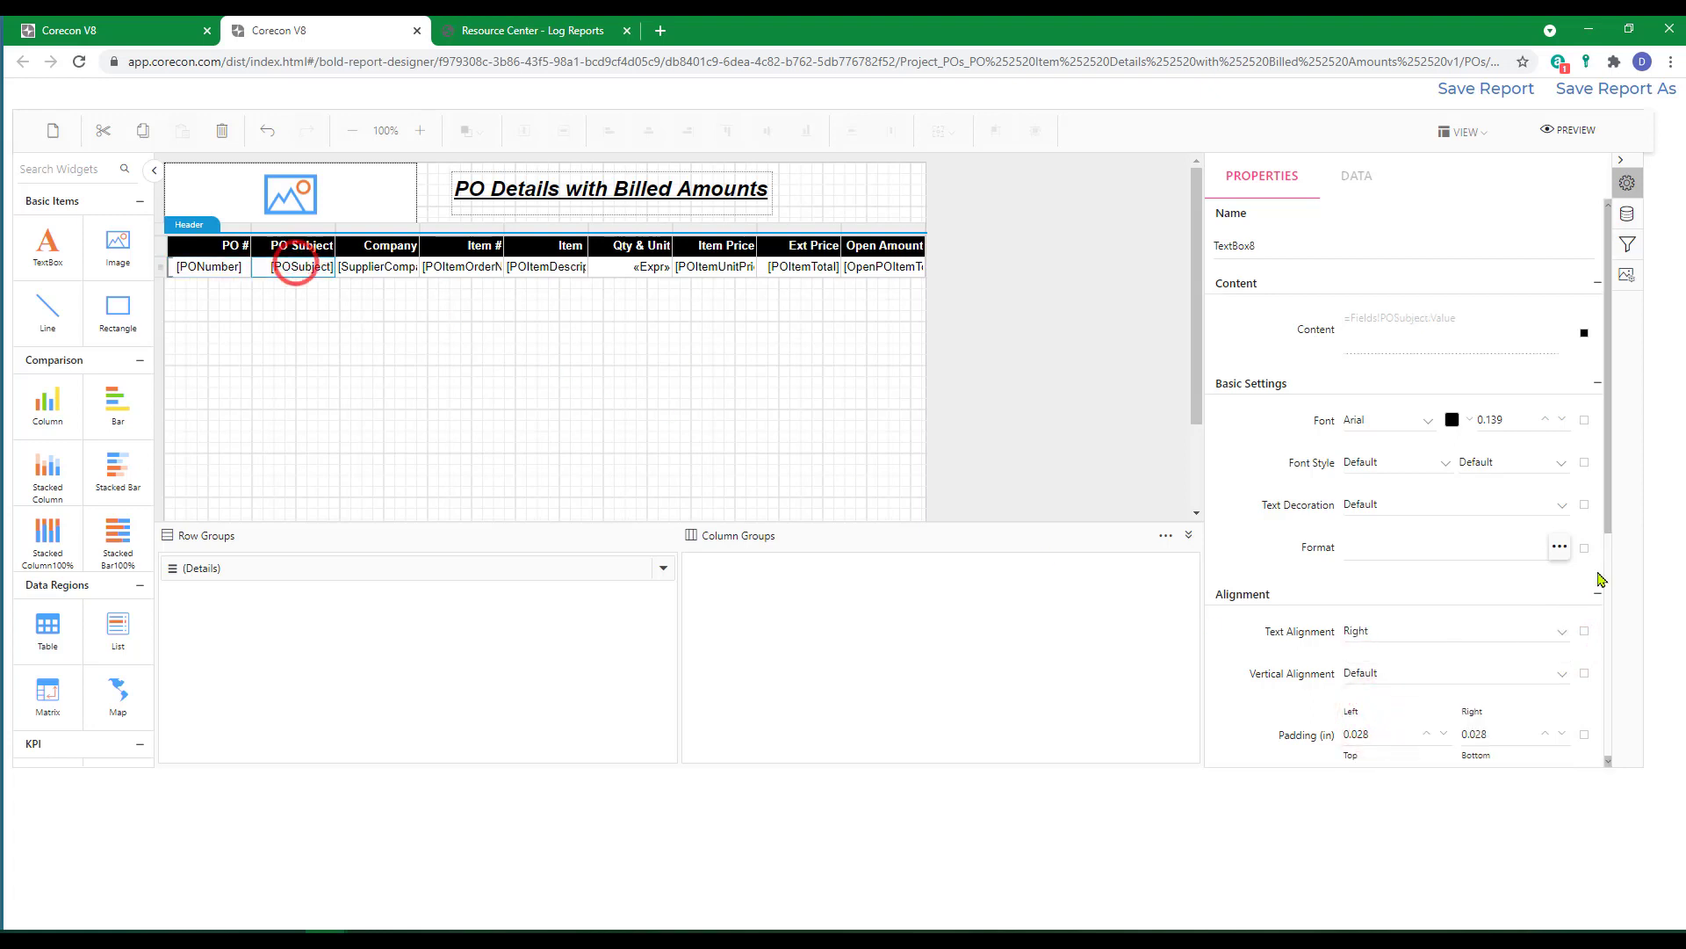
{"action": "left_click", "coordinate": [1563, 637]}
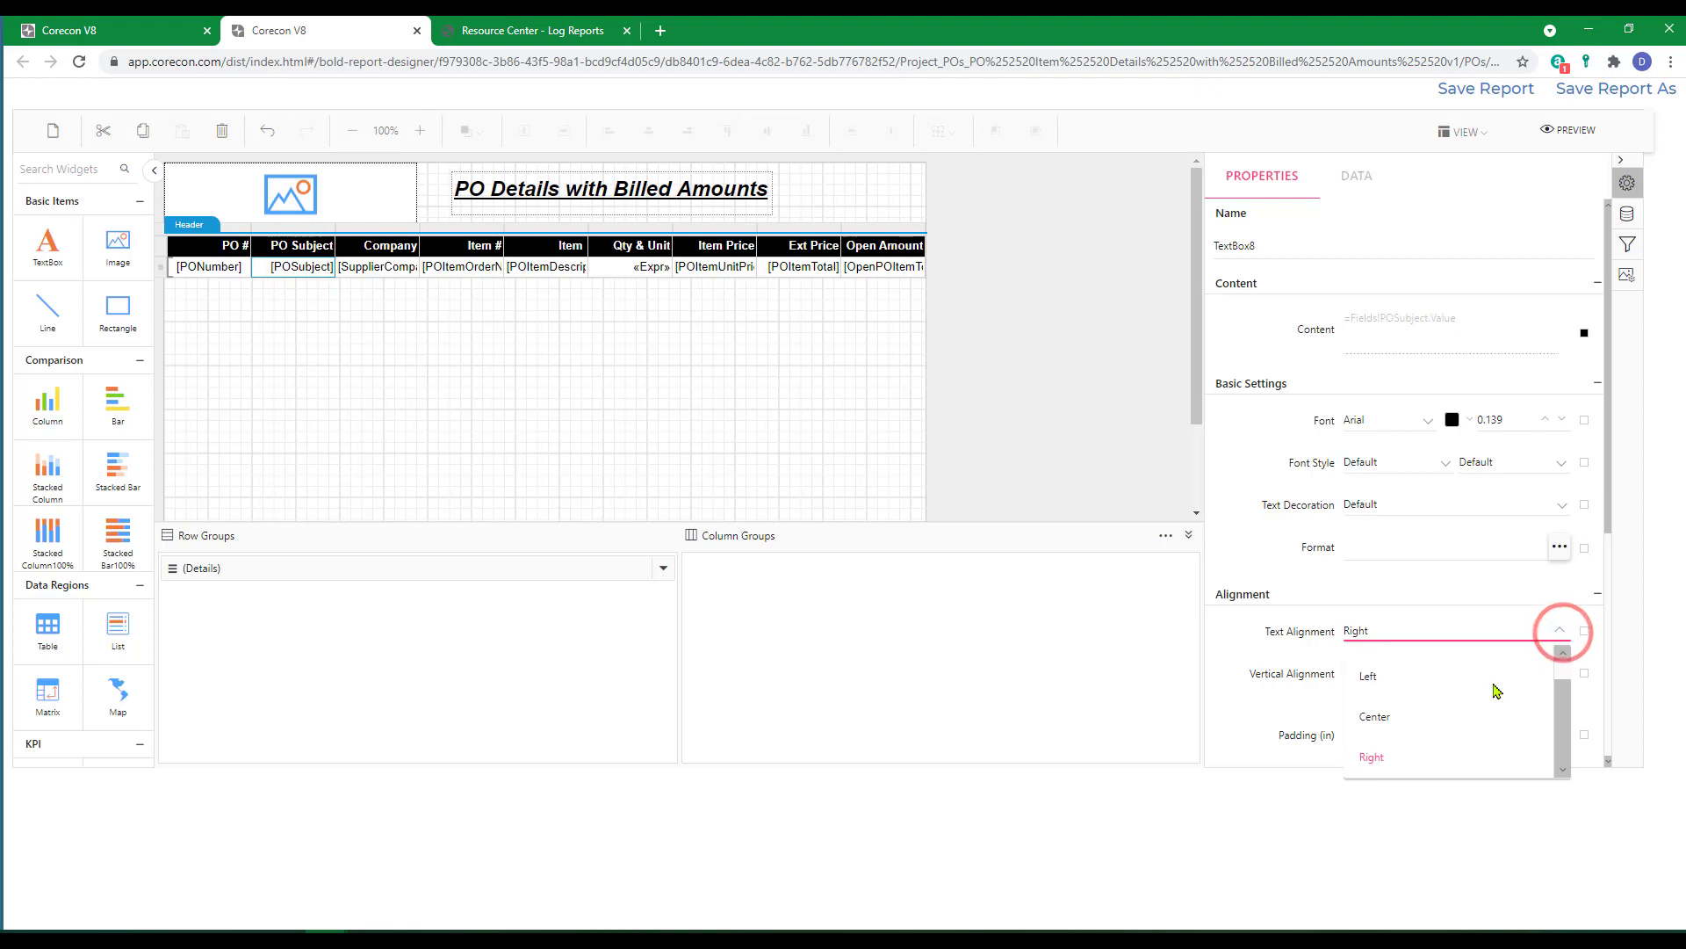
{"action": "left_click", "coordinate": [1396, 681]}
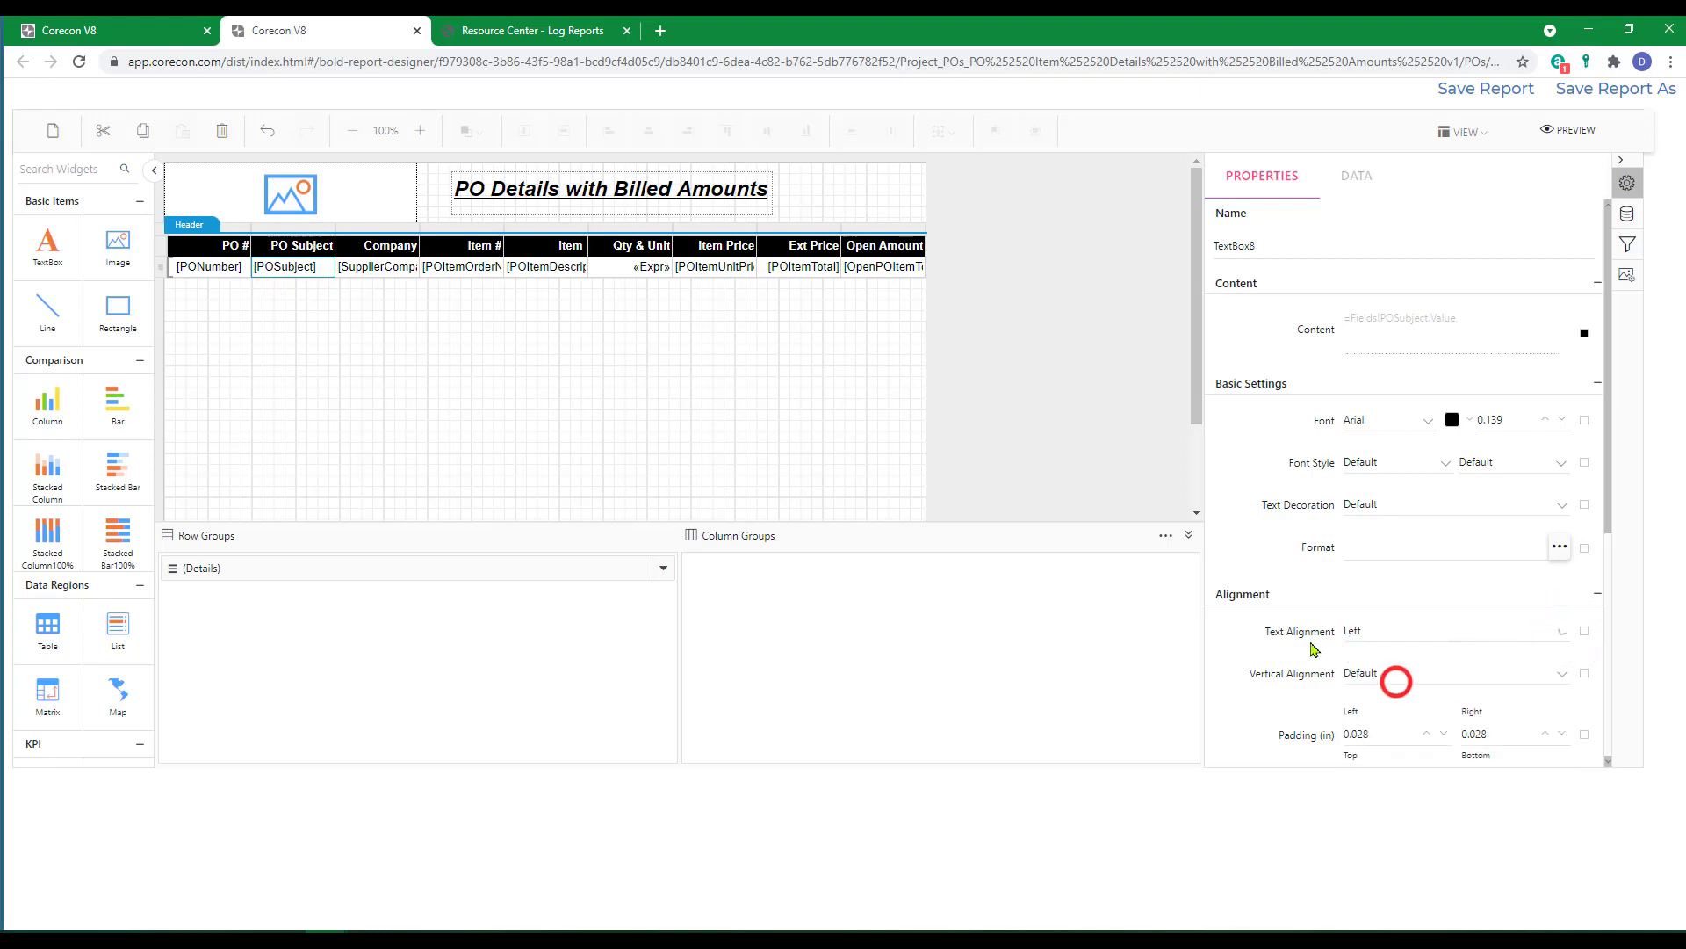
Widen the Company column so the full SupplierCompanyName field fits.
{"action": "left_click", "coordinate": [386, 274]}
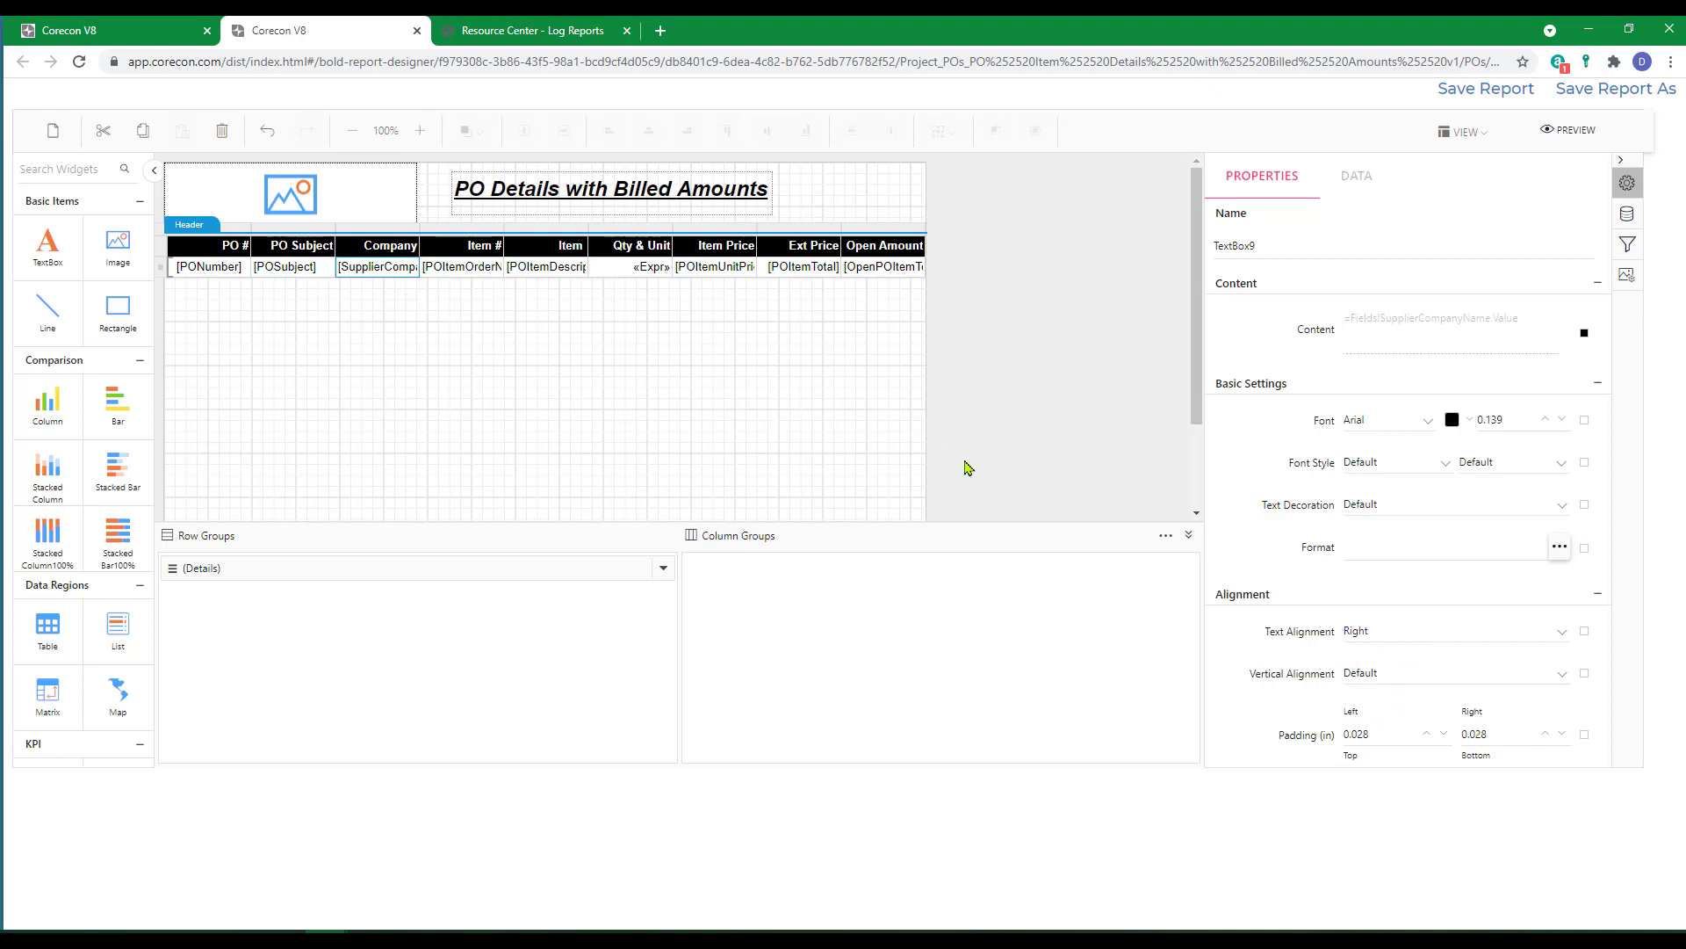
{"action": "left_click", "coordinate": [1, 314]}
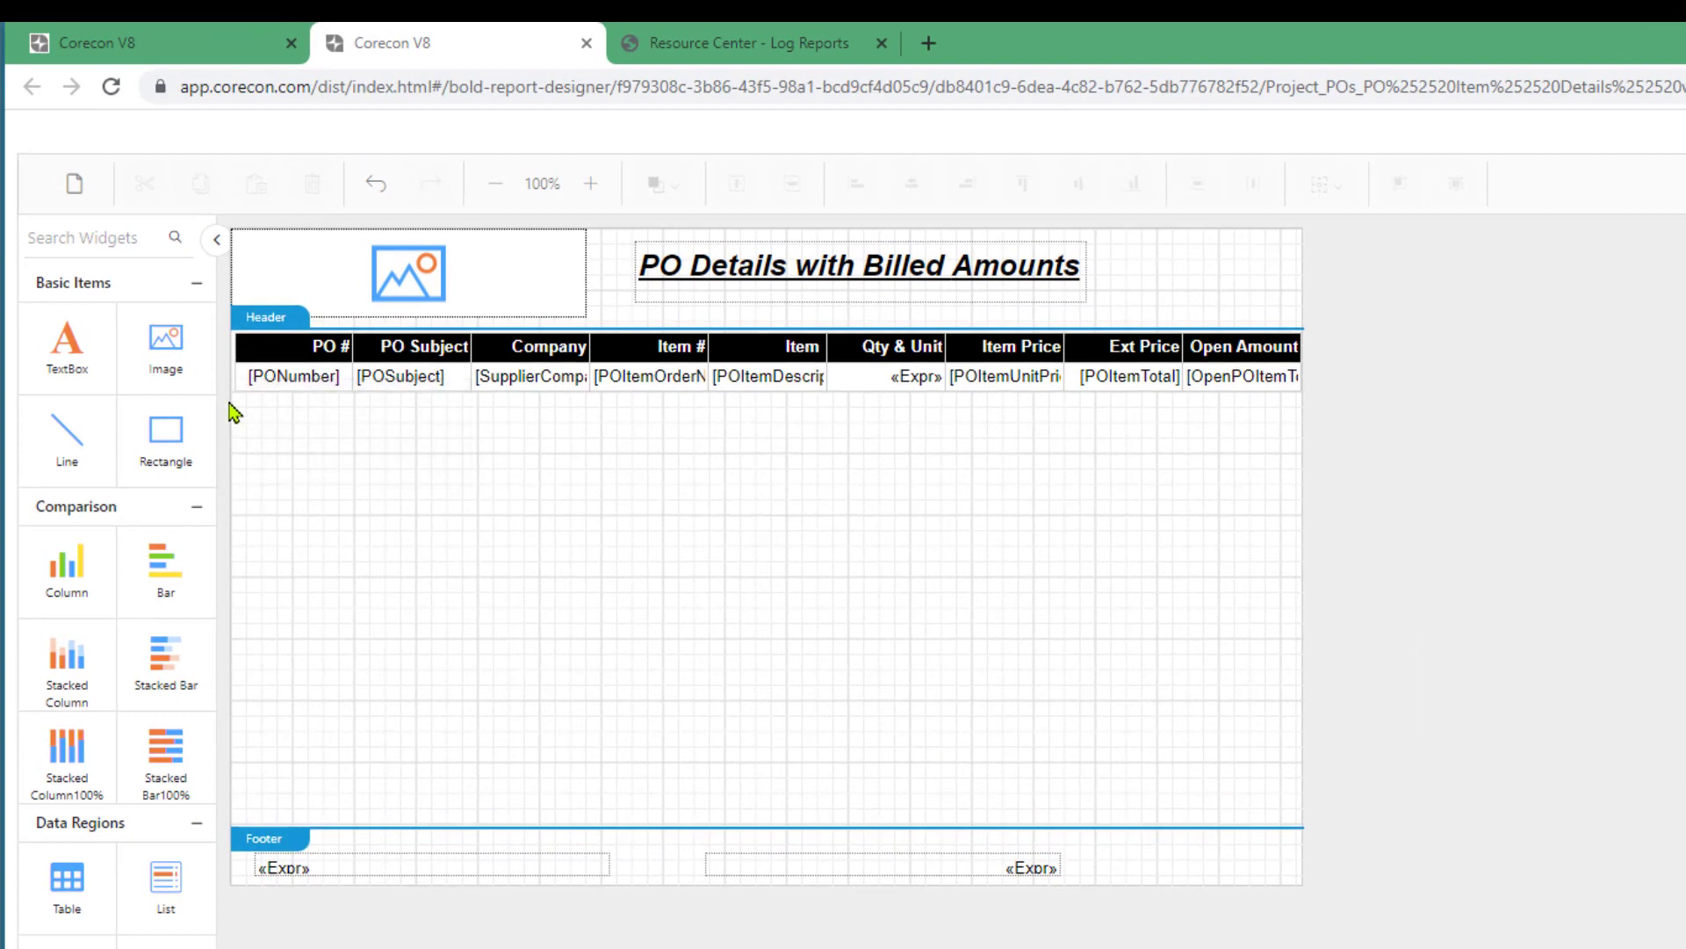
{"action": "left_click", "coordinate": [260, 346]}
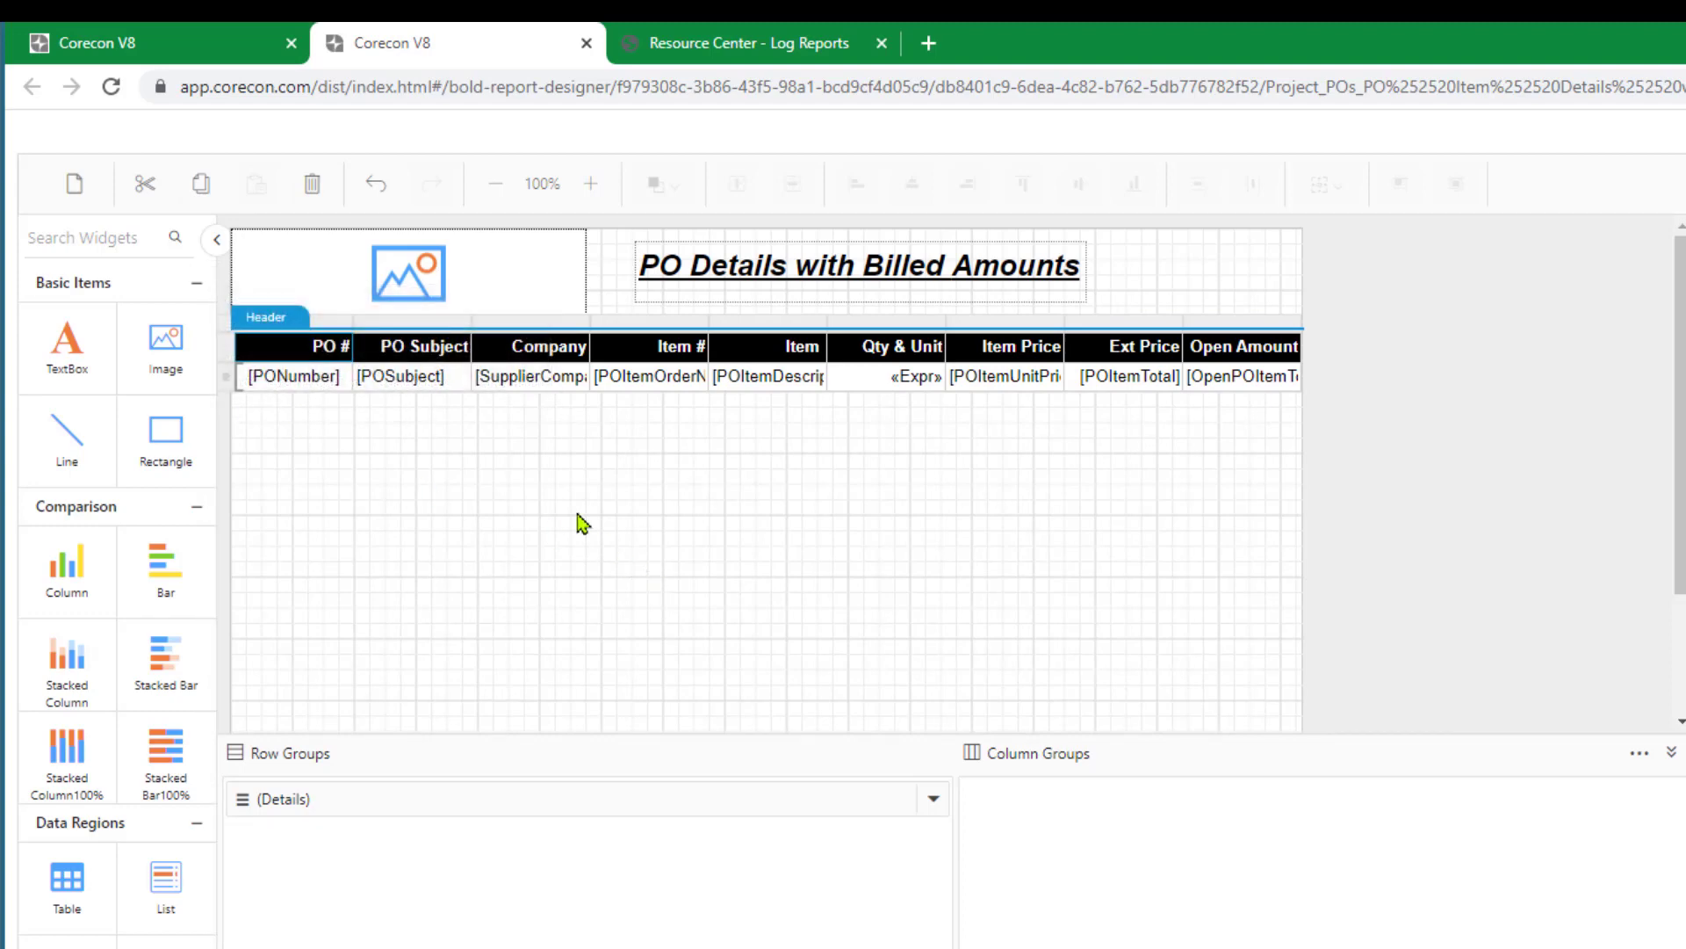
{"action": "left_click", "coordinate": [525, 320]}
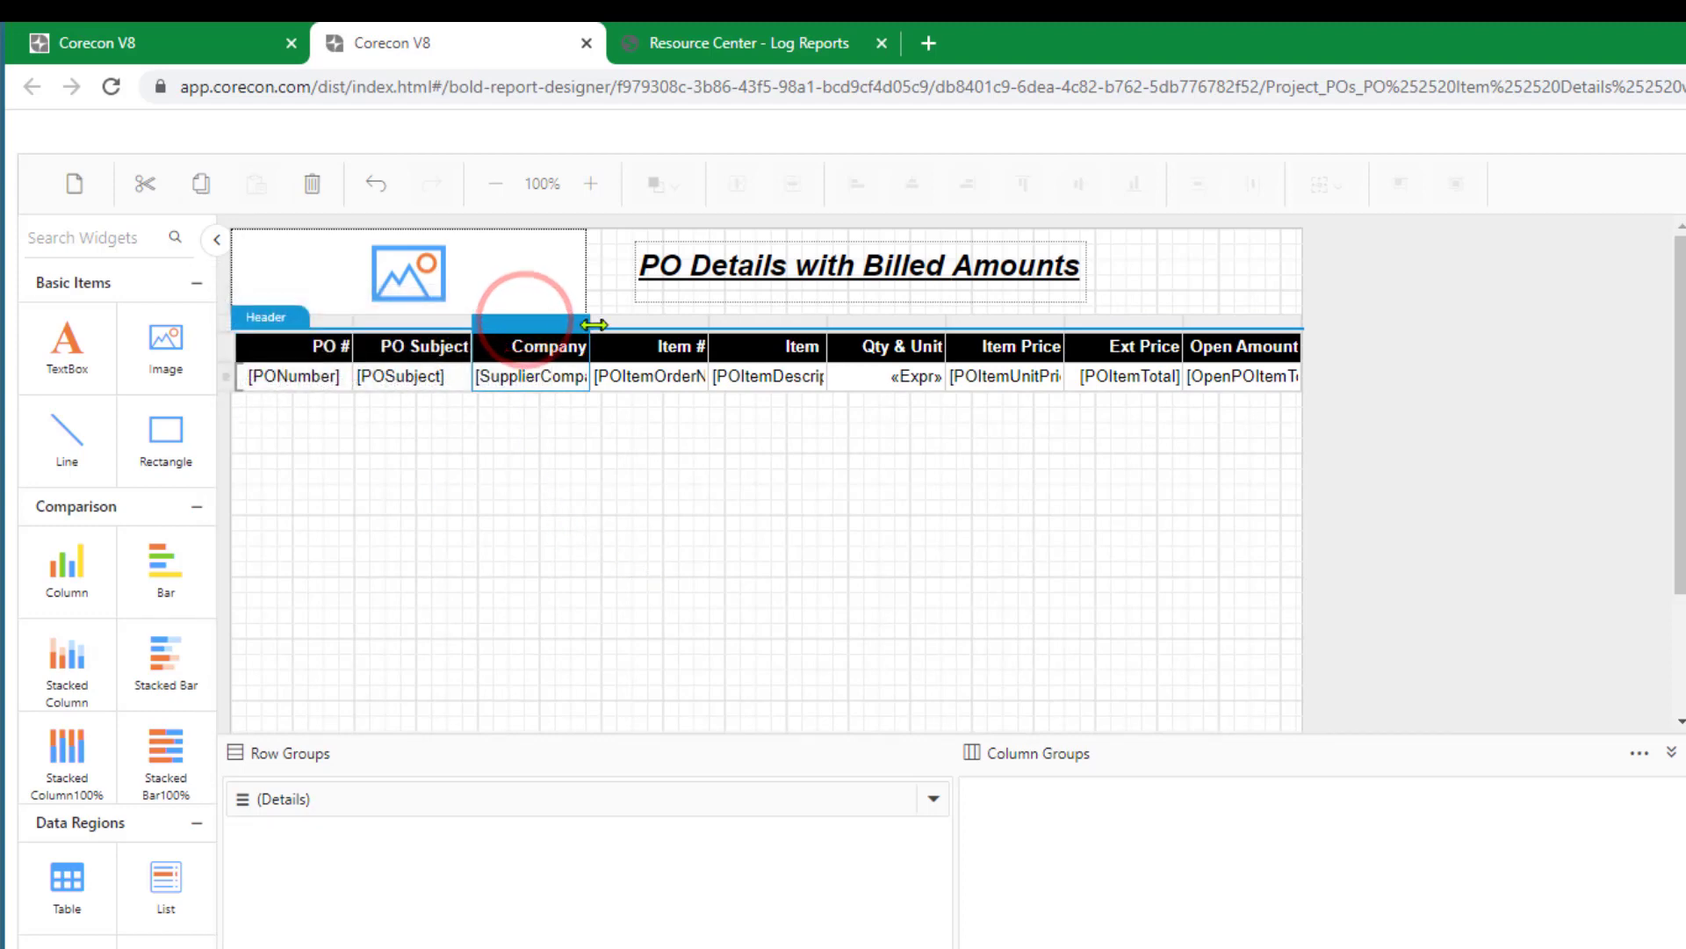
{"action": "left_click_drag", "start_coordinate": [593, 324], "coordinate": [752, 332]}
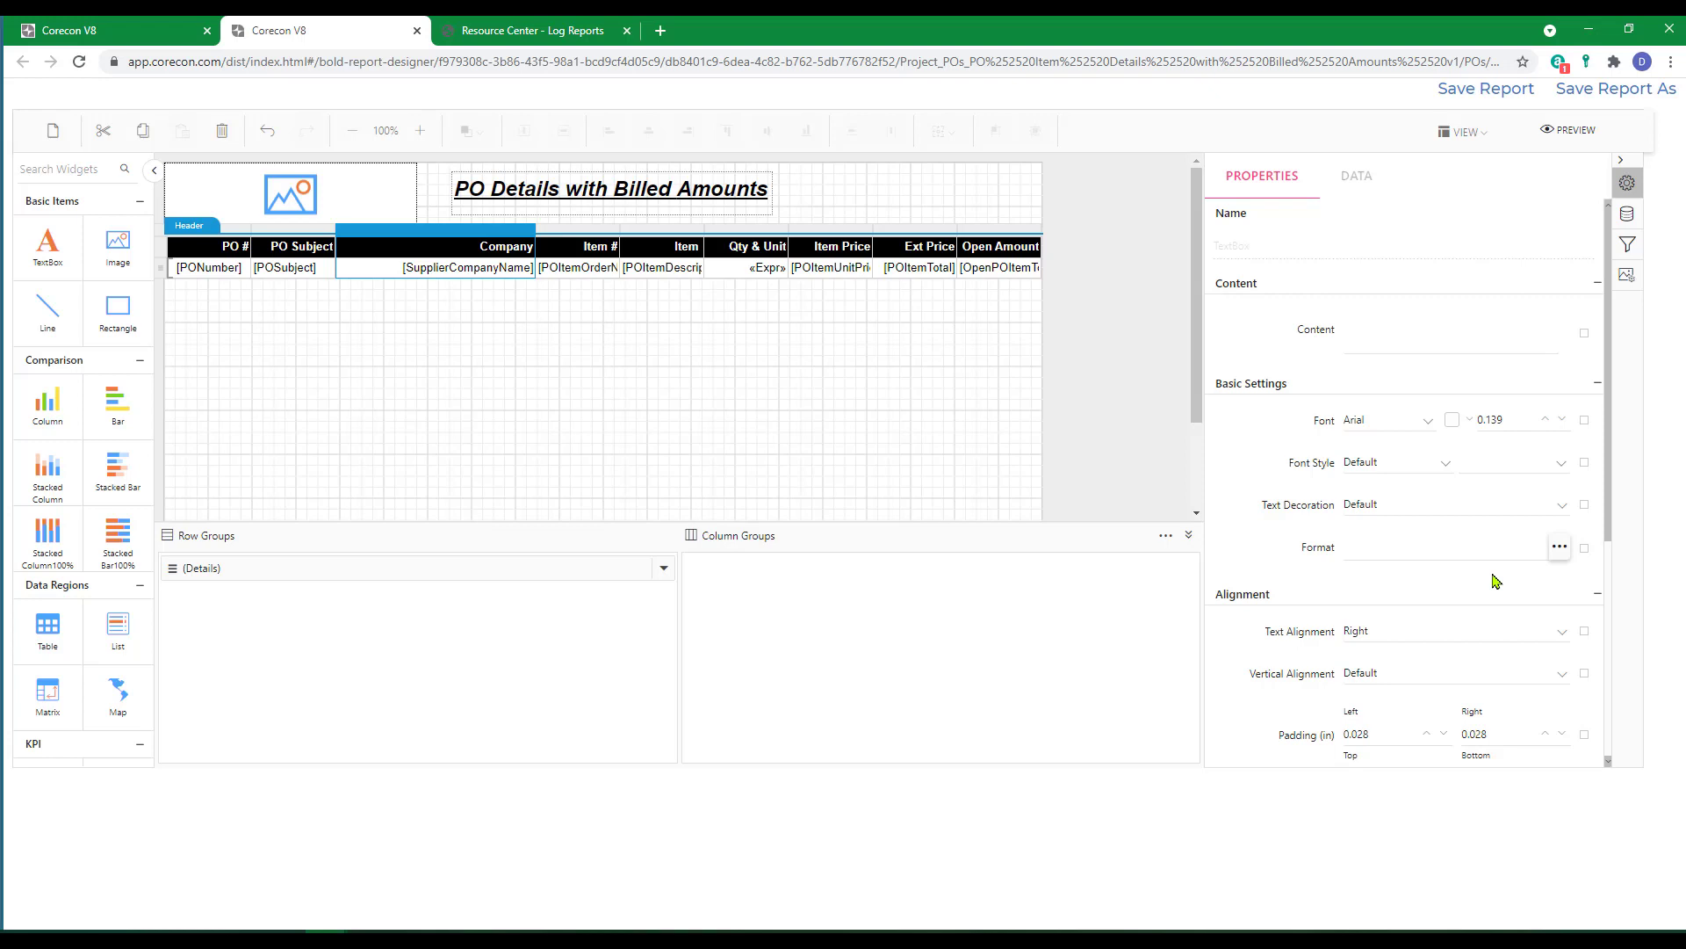
Set the text alignment of the whole Company column to Left.
{"action": "left_click", "coordinate": [1560, 634]}
{"action": "left_click", "coordinate": [1367, 681]}
{"action": "left_click", "coordinate": [529, 362]}
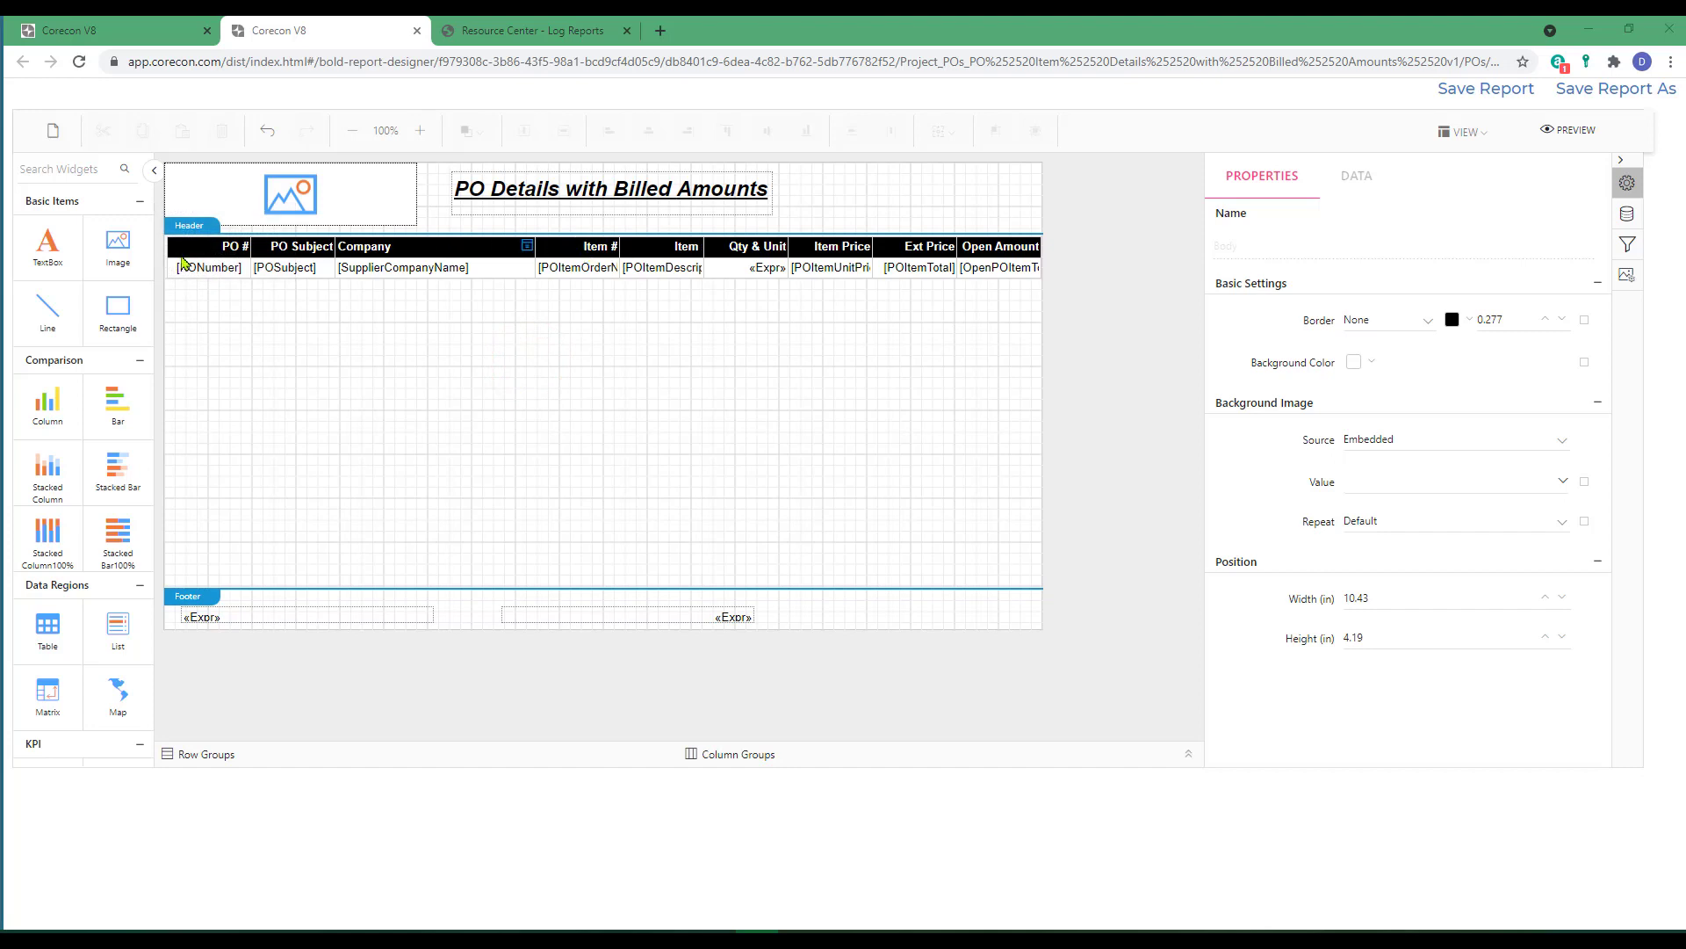
Narrow the Item # column to roughly half its width.
{"action": "left_click", "coordinate": [369, 250]}
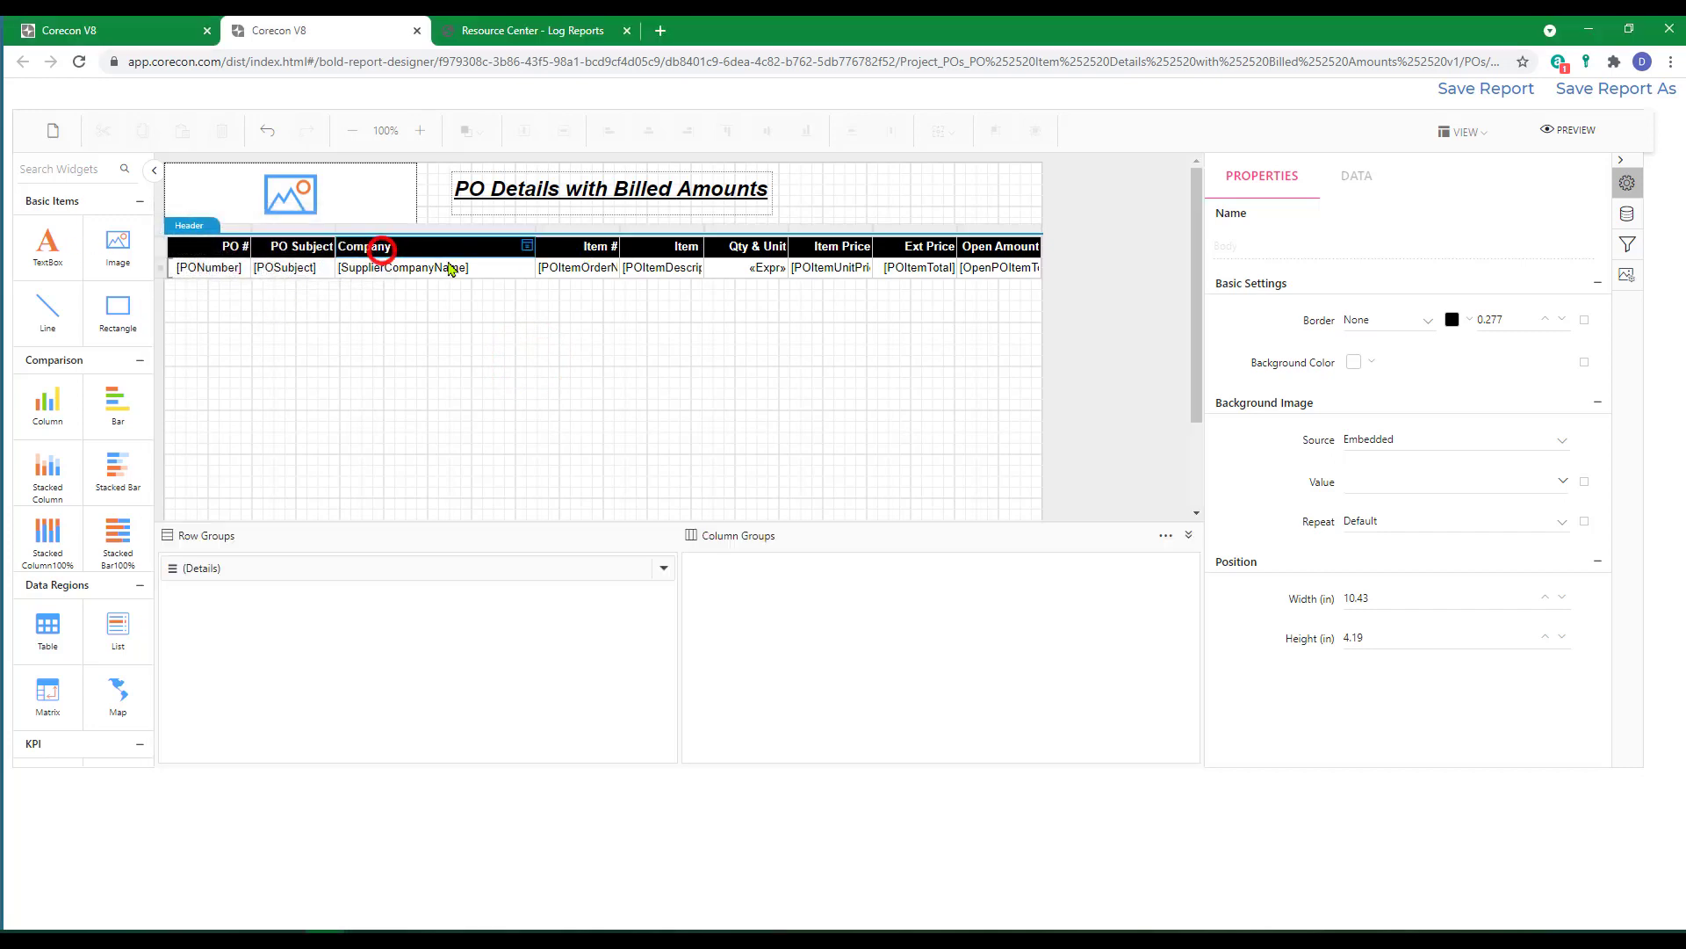
{"action": "left_click", "coordinate": [576, 229]}
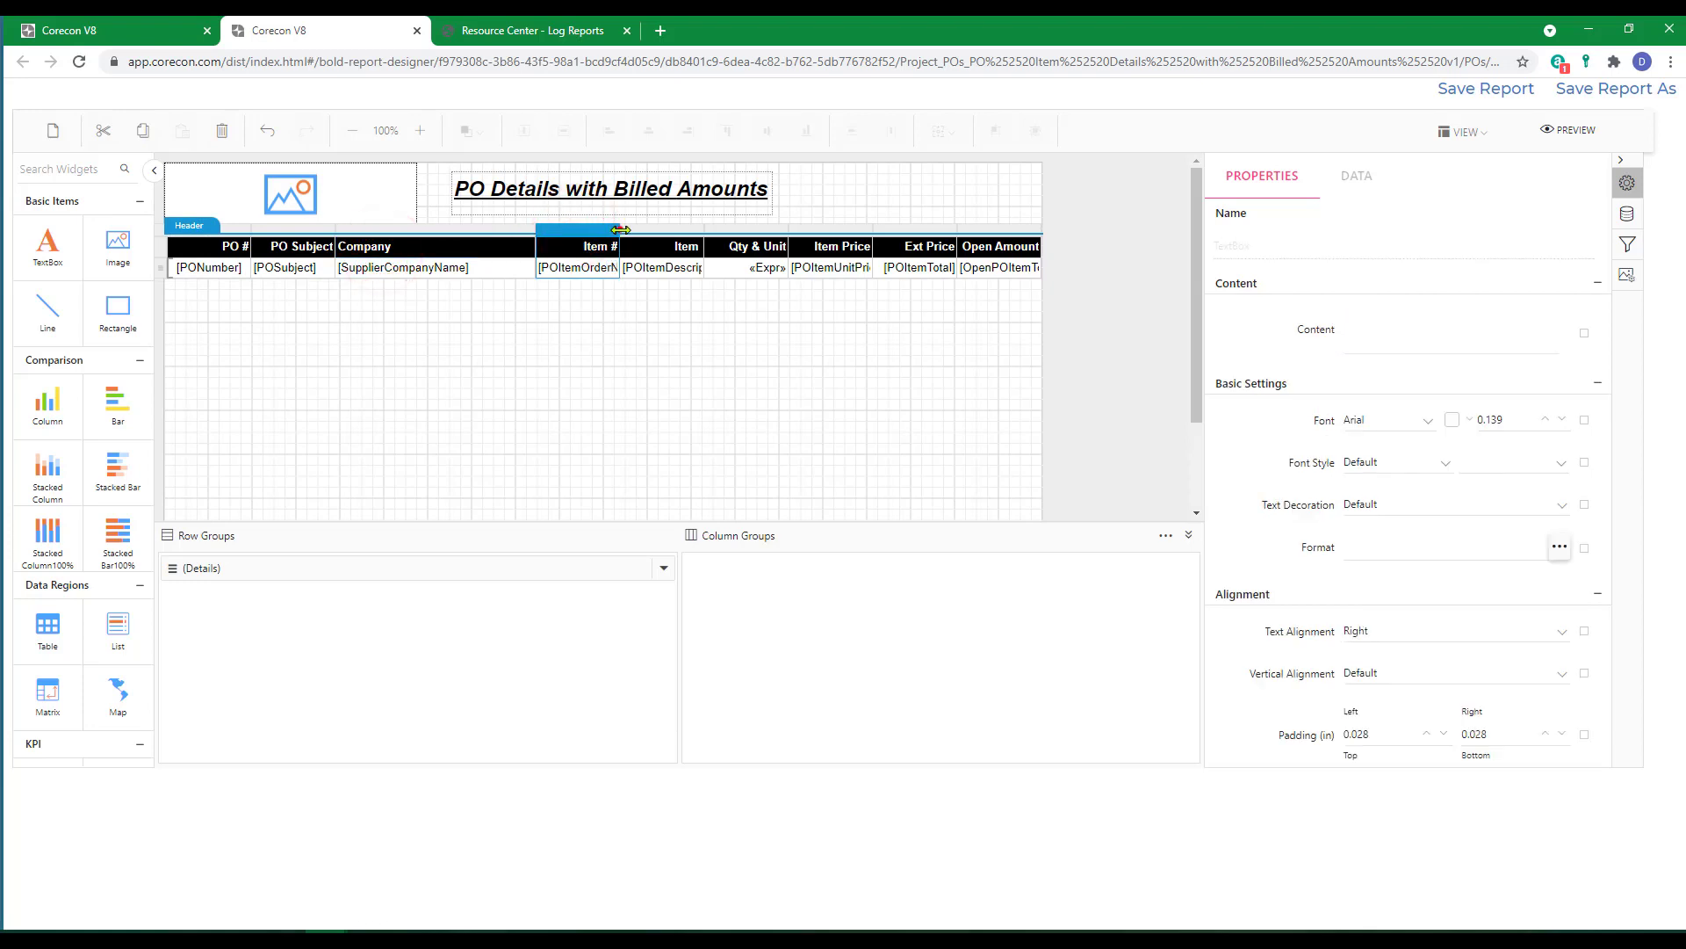
{"action": "left_click_drag", "start_coordinate": [621, 229], "coordinate": [583, 230]}
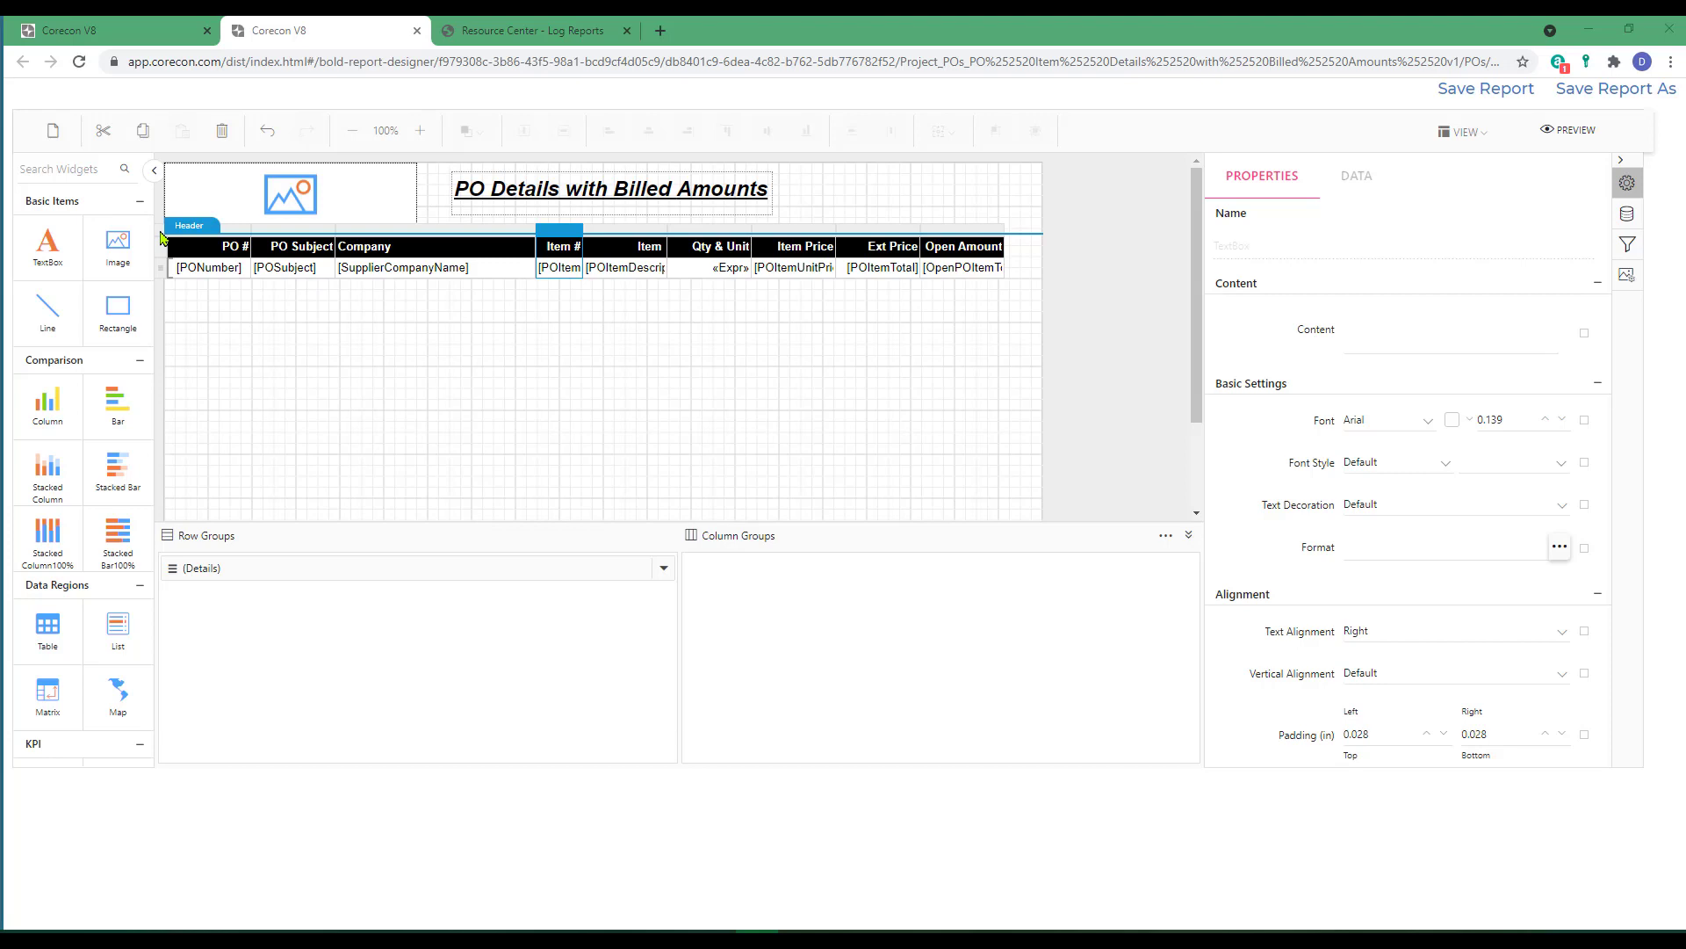
Set the PODetails table's position to Left 0.00 and Top 0.00 in, and its width to 10.50 in.
{"action": "left_click", "coordinate": [162, 235]}
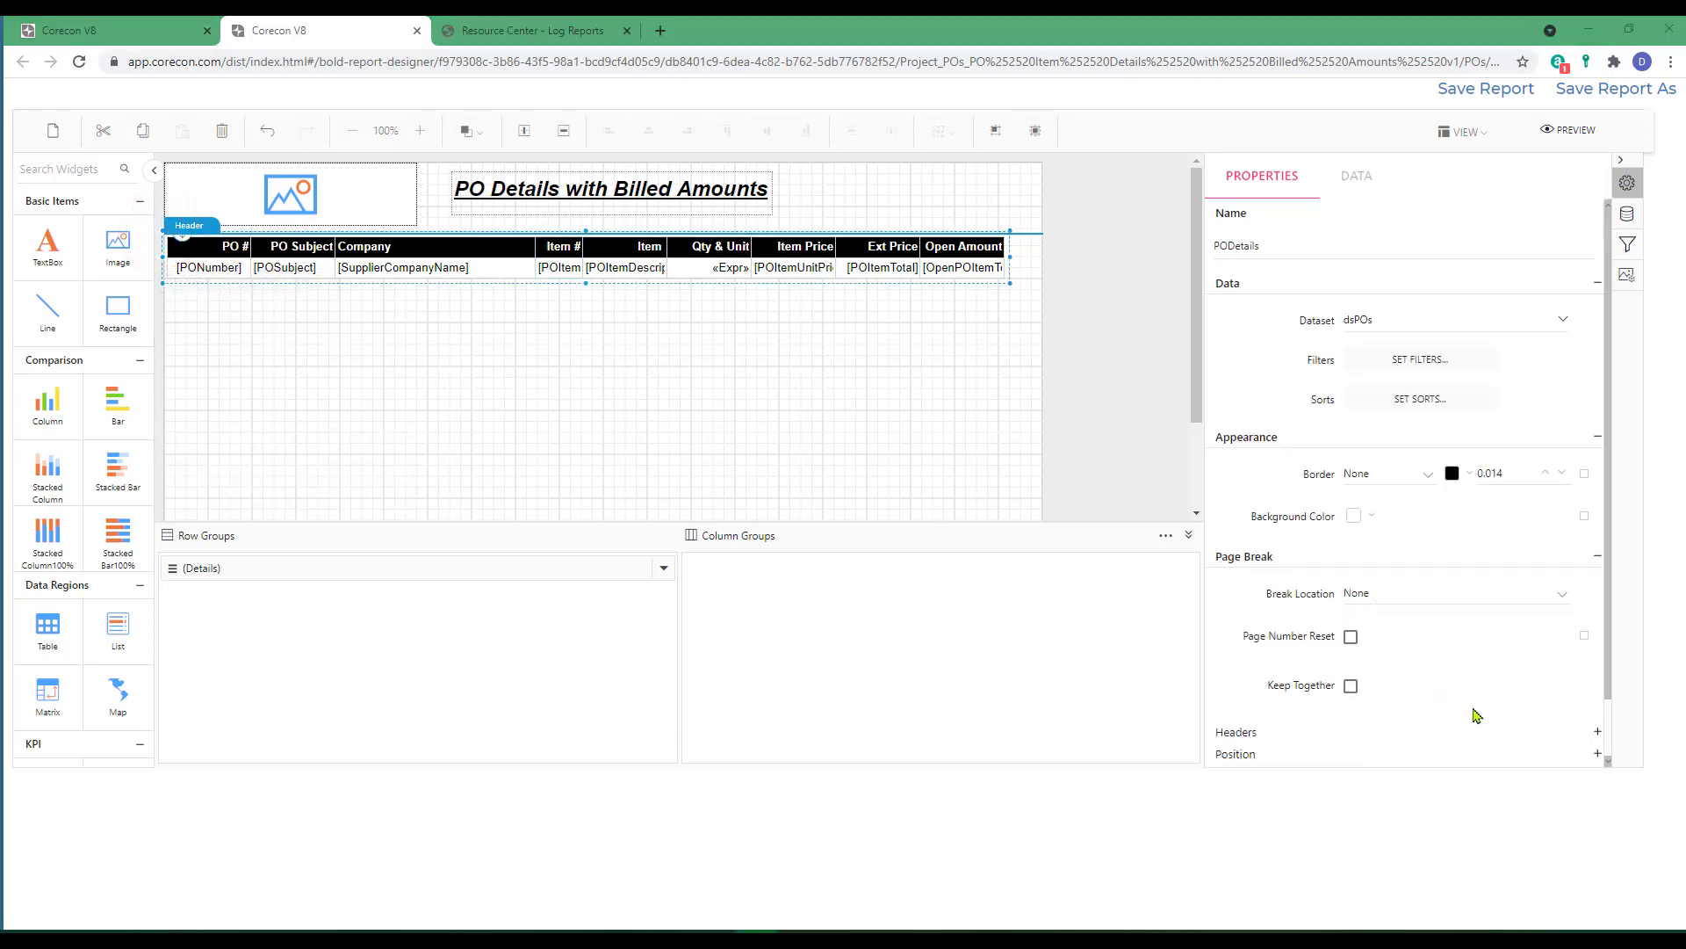
{"action": "scroll", "coordinate": [1484, 722], "scroll_direction": "down", "scroll_amount": 1}
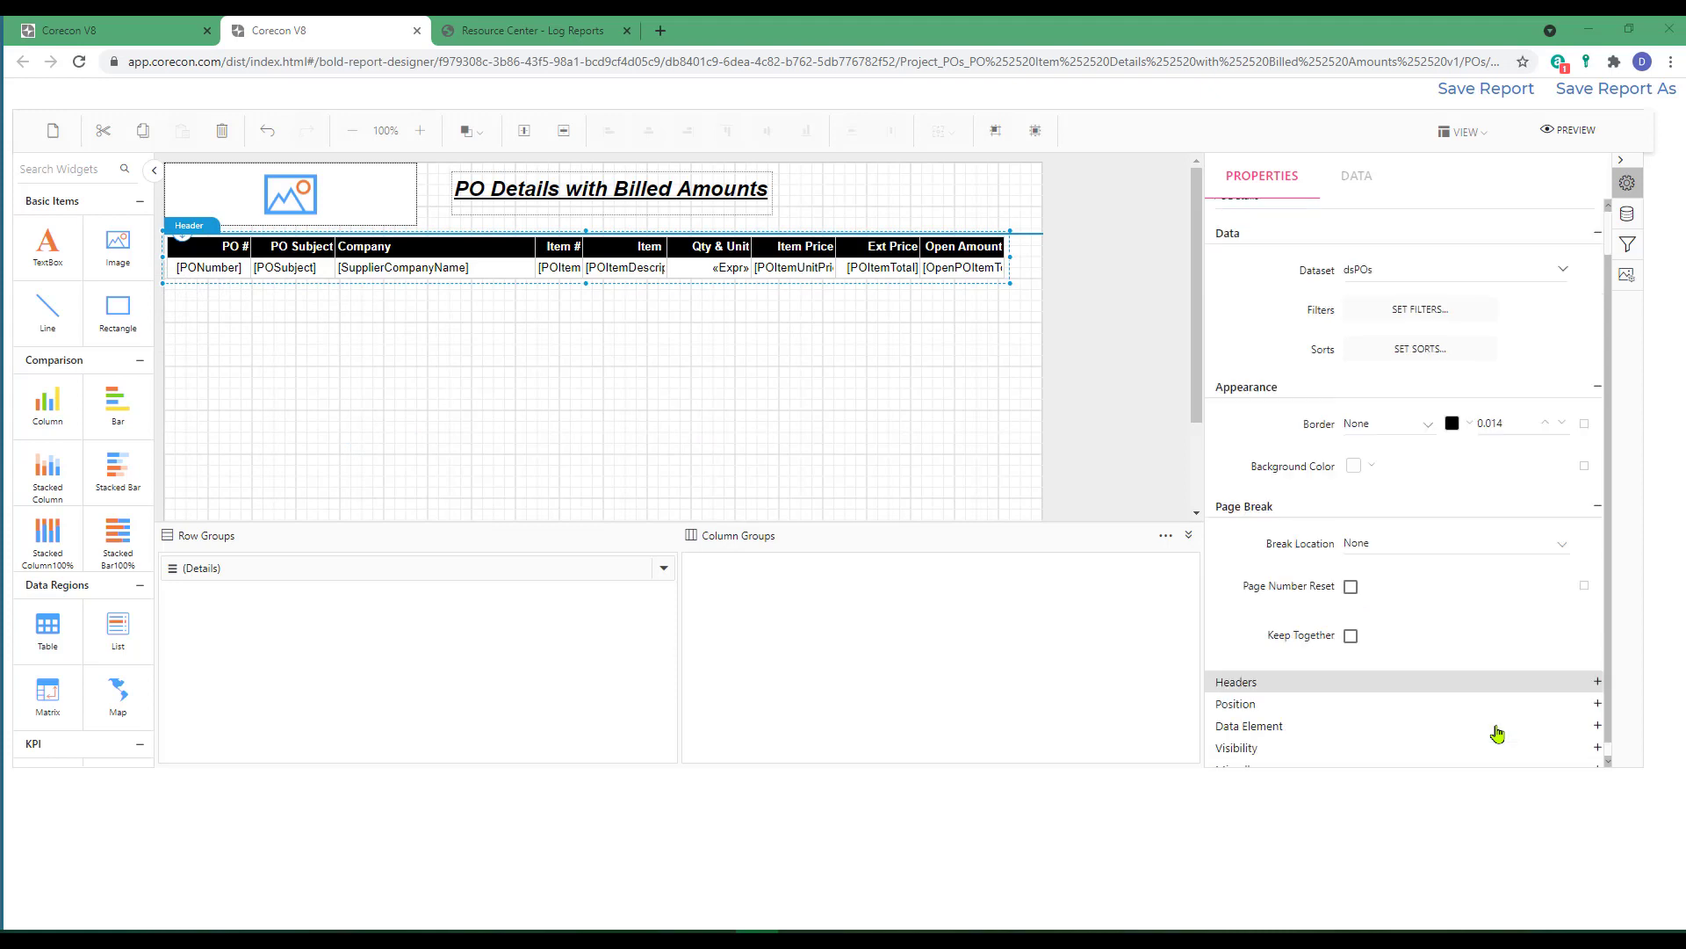
{"action": "left_click", "coordinate": [1596, 704]}
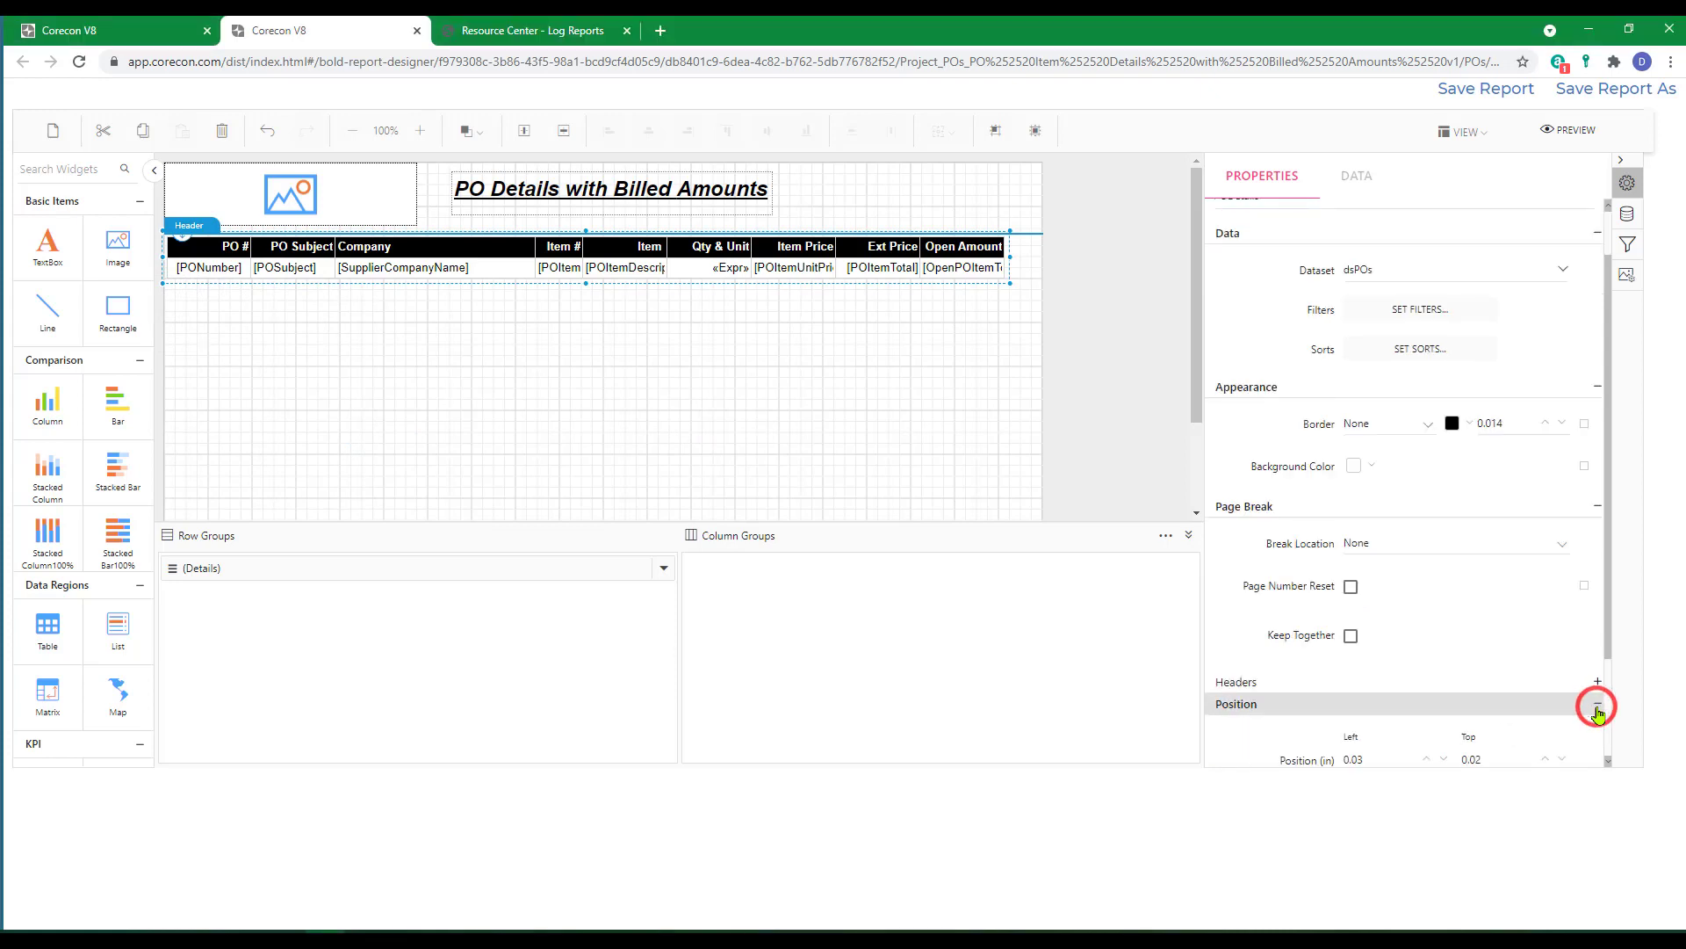
{"action": "scroll", "coordinate": [1596, 700], "scroll_direction": "down", "scroll_amount": 2}
{"action": "left_click", "coordinate": [1399, 665]}
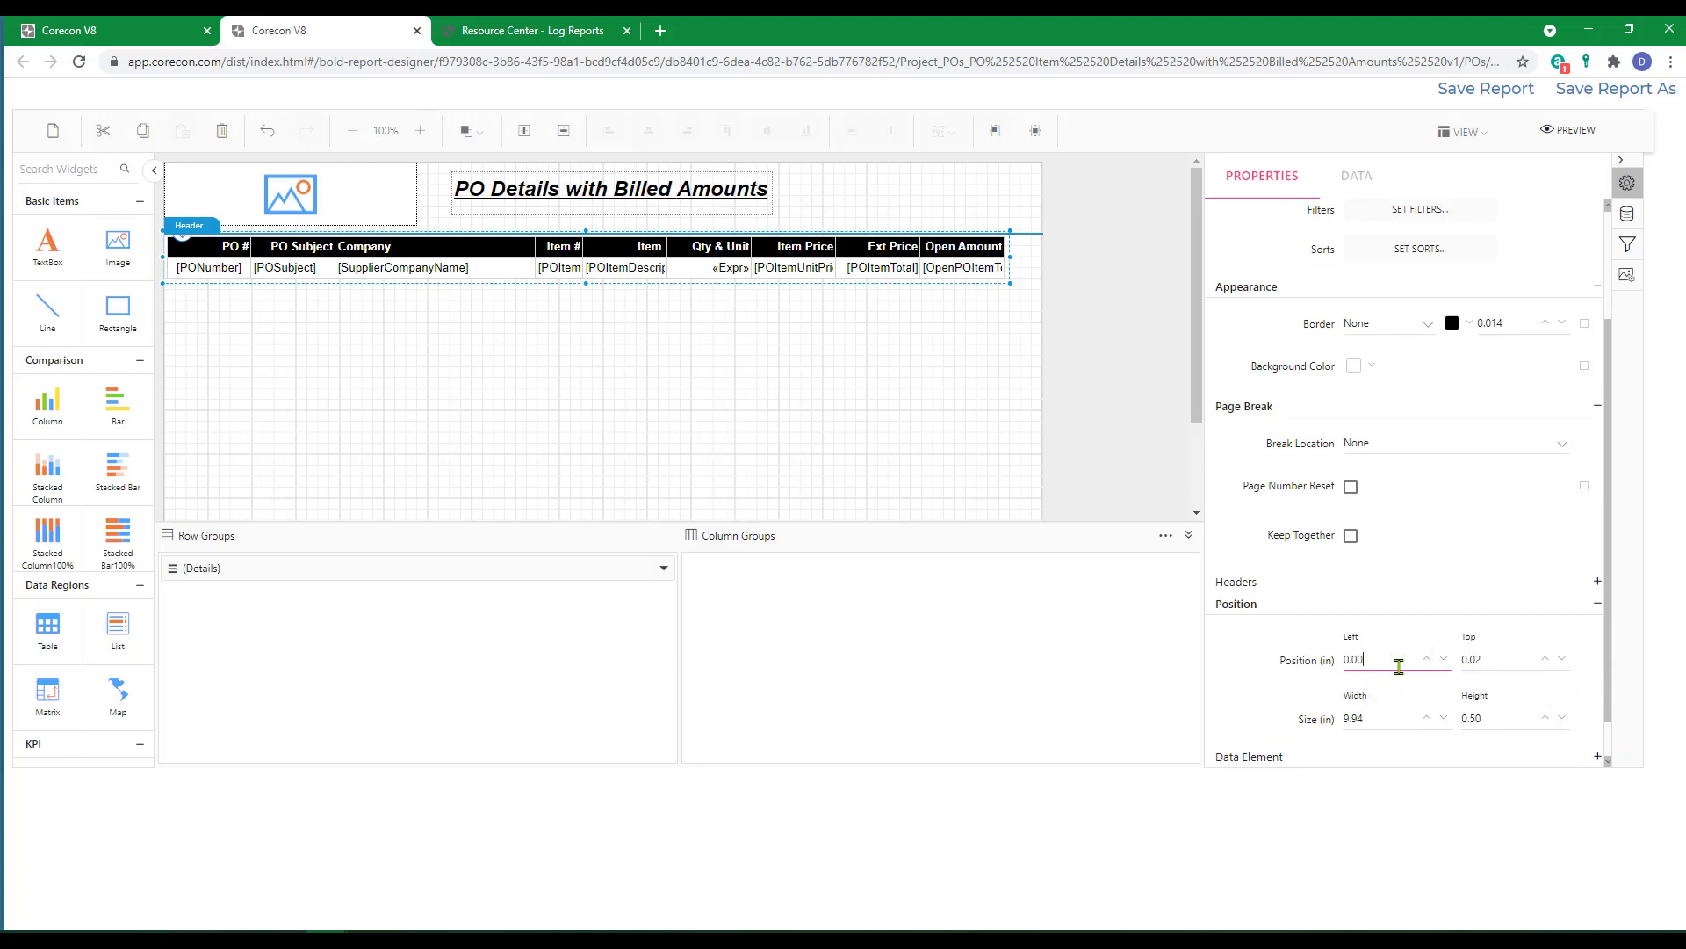
{"action": "key", "text": "Tab"}
{"action": "type", "text": "0"}
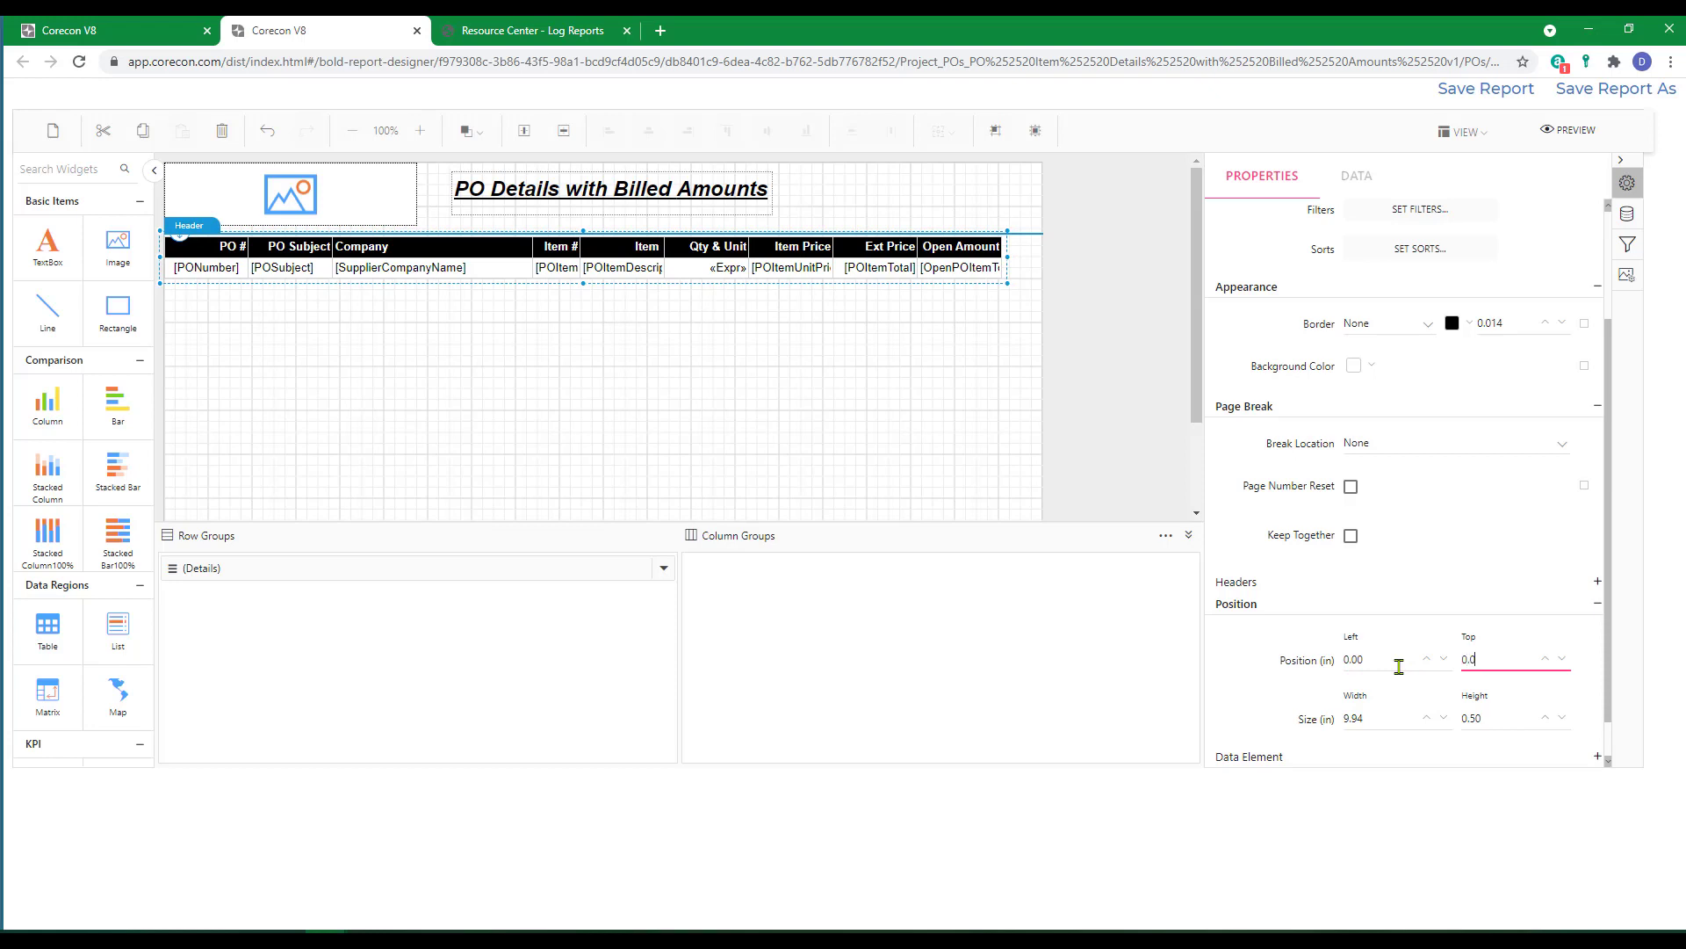
{"action": "type", "text": ".00"}
{"action": "key", "text": "Tab"}
{"action": "key", "text": "BackSpace"}
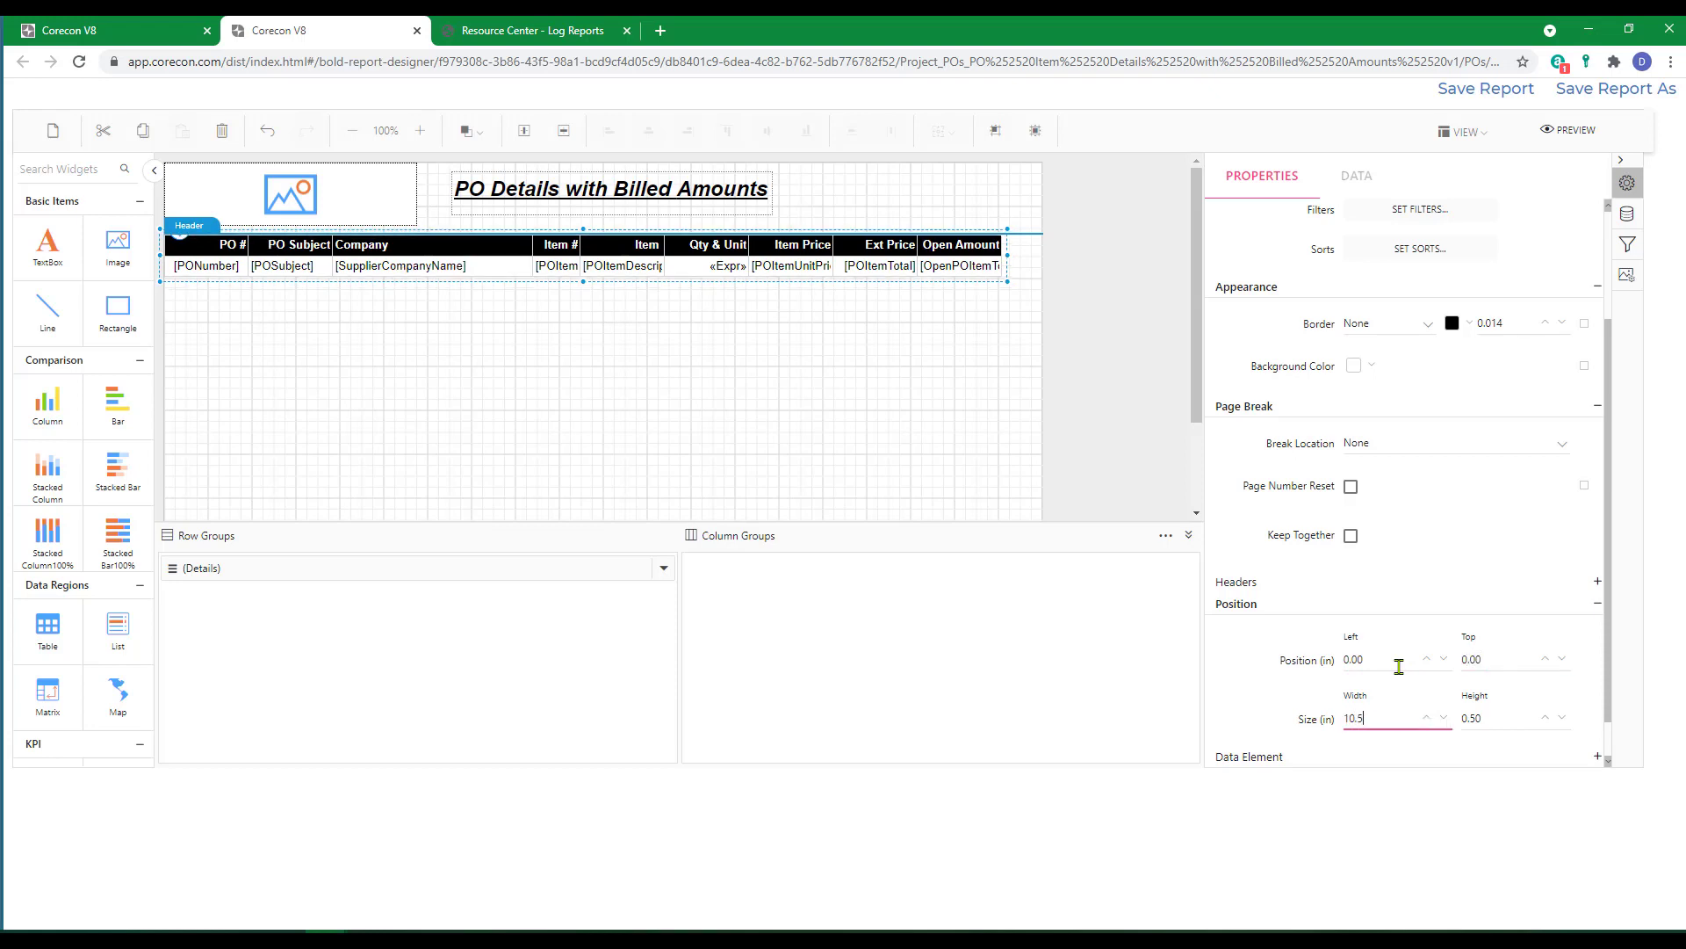
{"action": "key", "text": "Tab"}
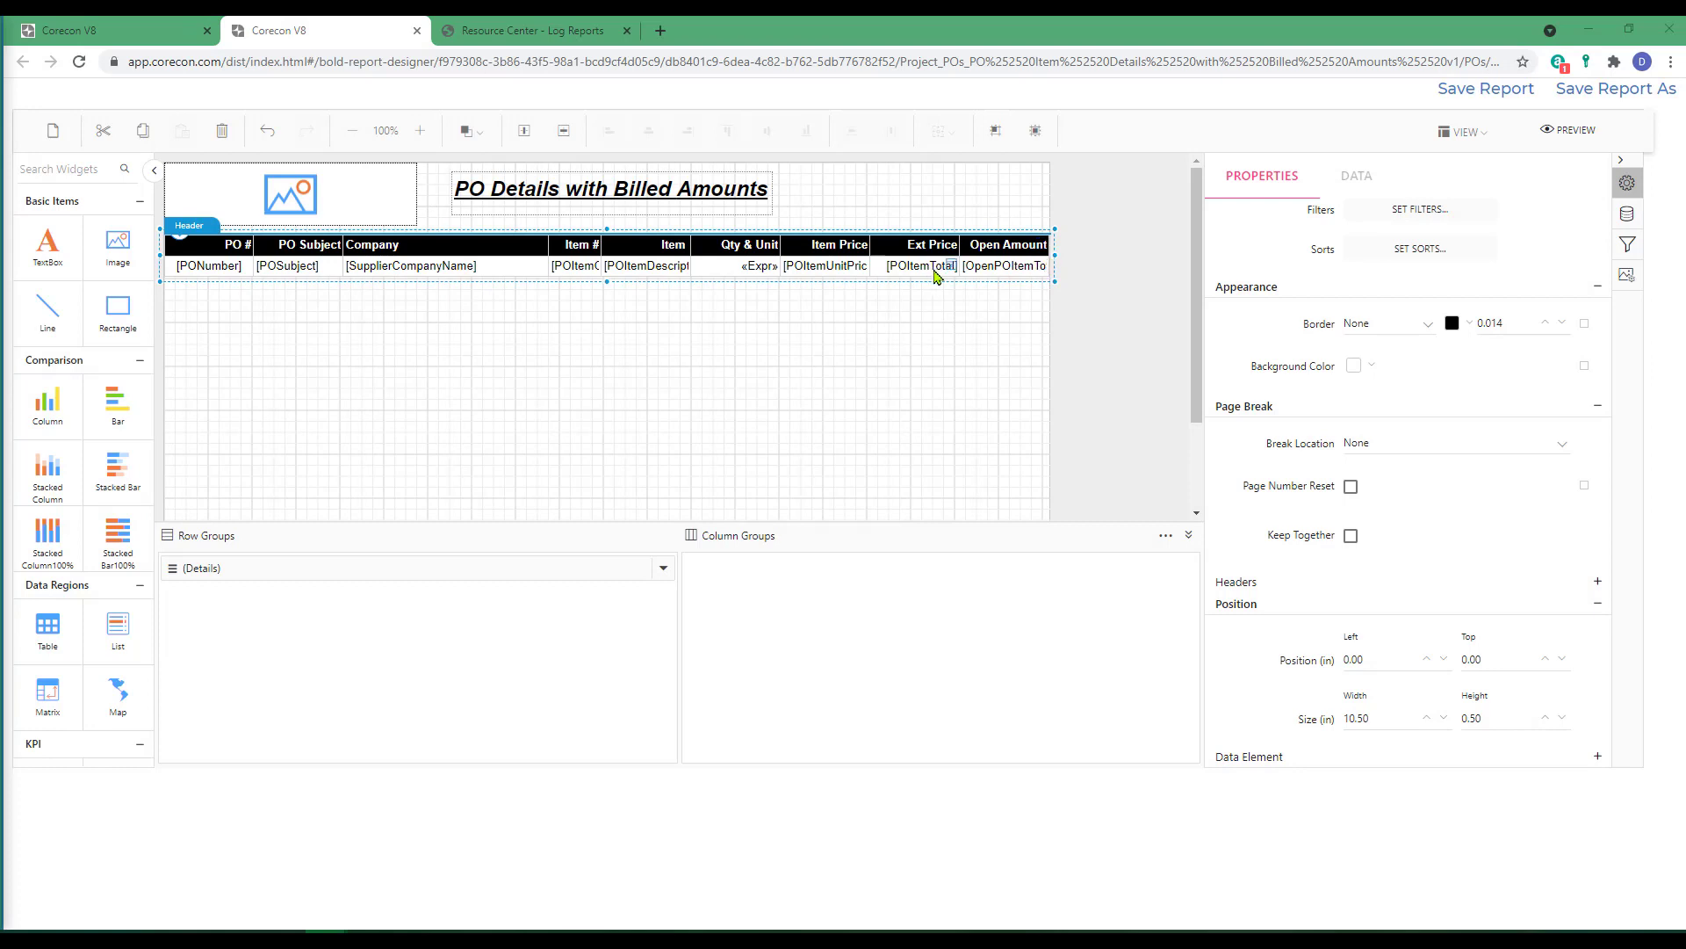
Reduce the PODetails table's overall width slightly so it ends just inside the report body's edge.
{"action": "left_click", "coordinate": [1381, 718]}
{"action": "type", "text": "10"}
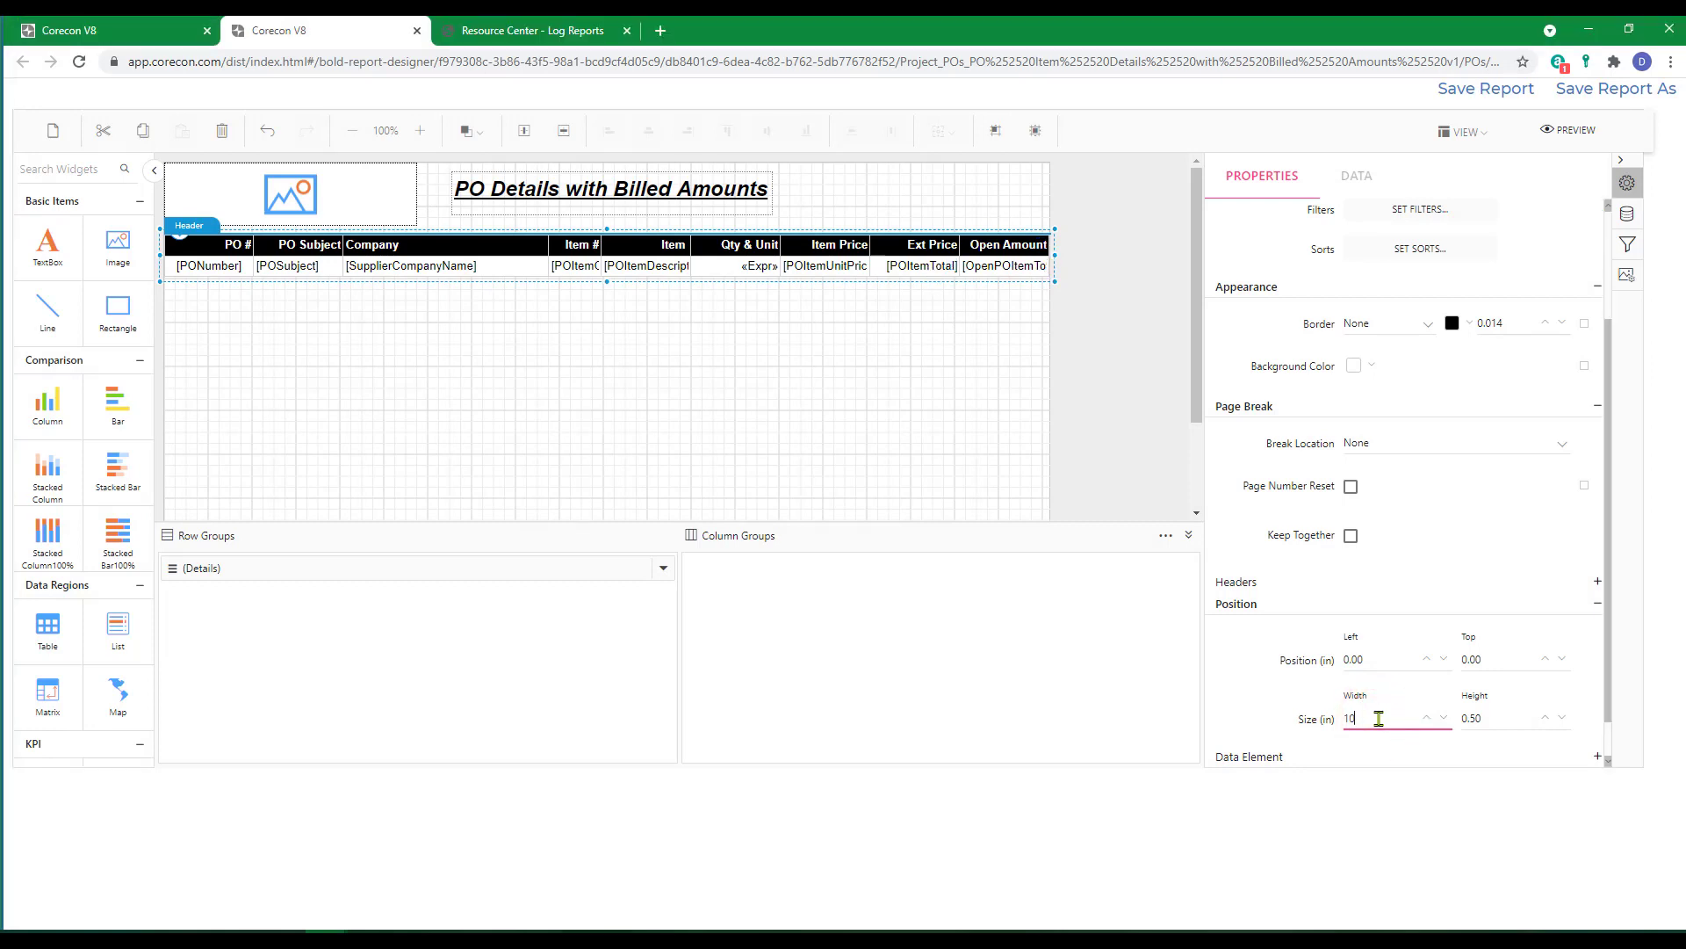
{"action": "left_click", "coordinate": [751, 453]}
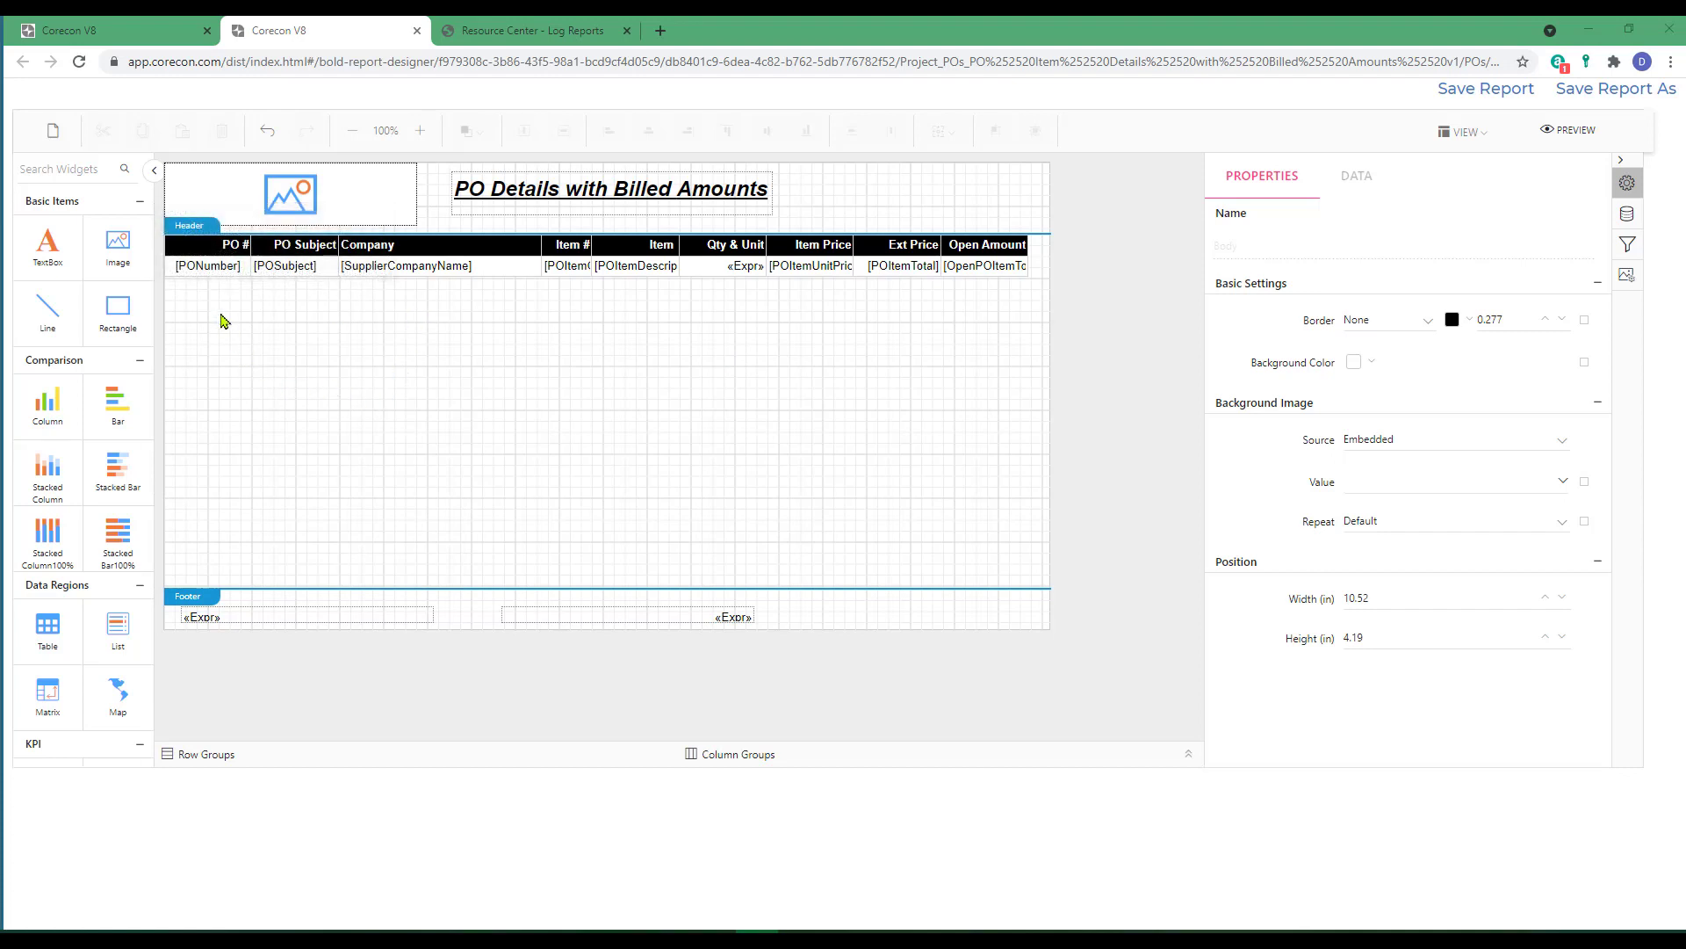
Add an Ascending sort by ProjectNumber to the PODetails table.
{"action": "left_click", "coordinate": [456, 254]}
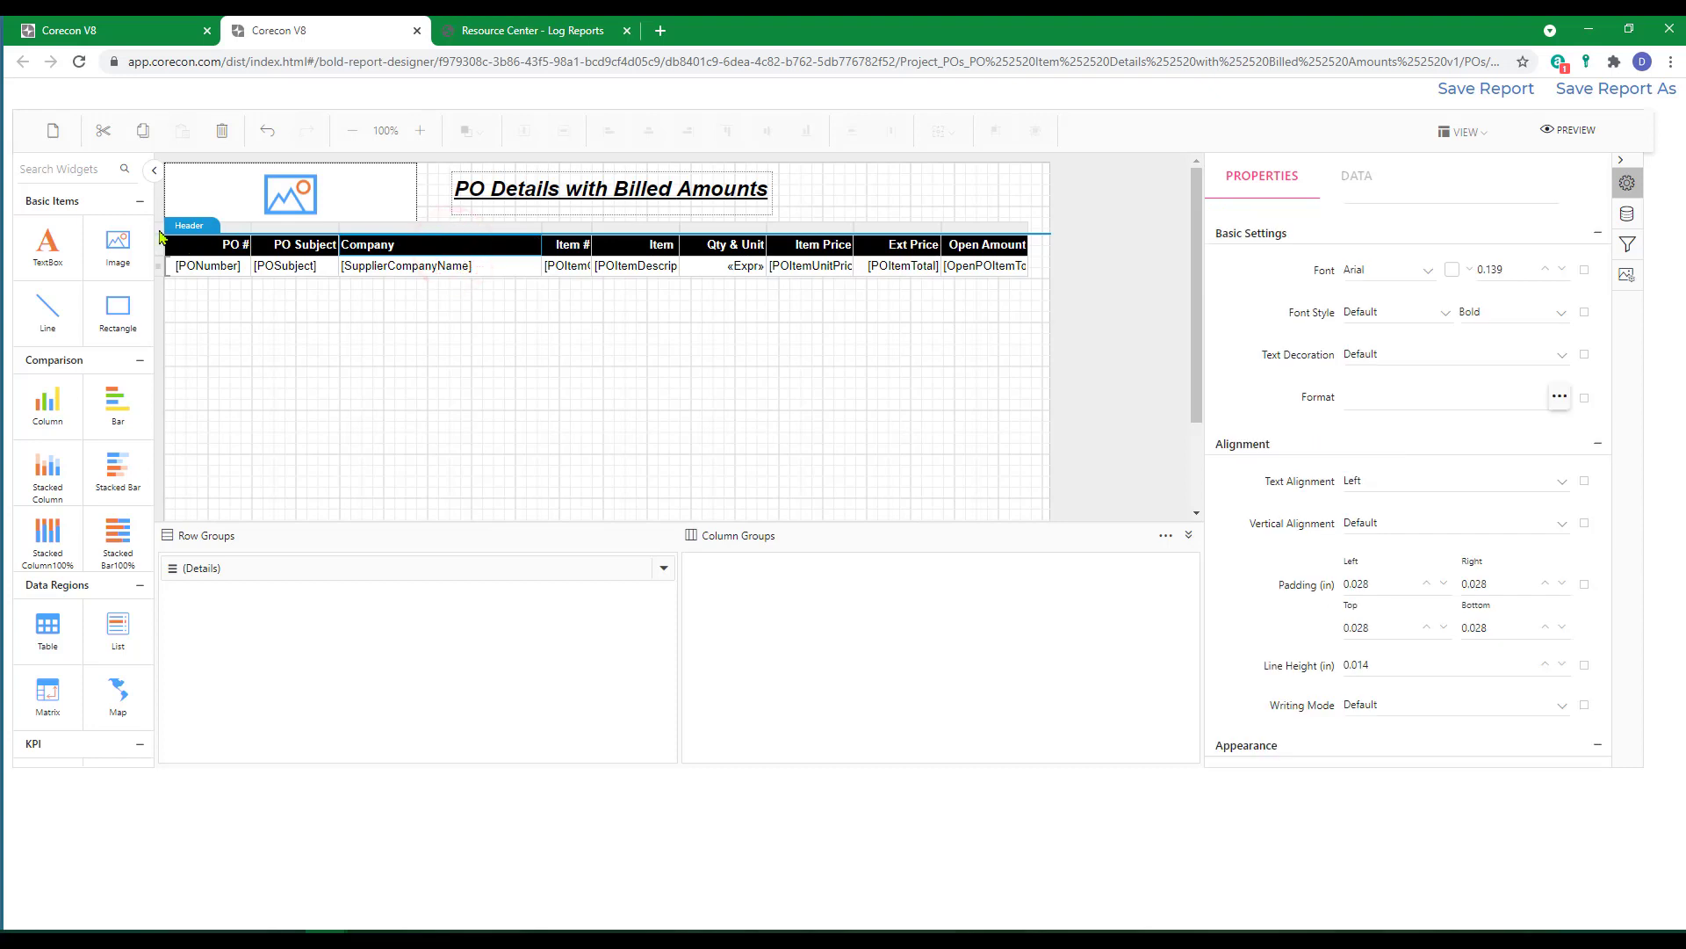
{"action": "left_click", "coordinate": [173, 231]}
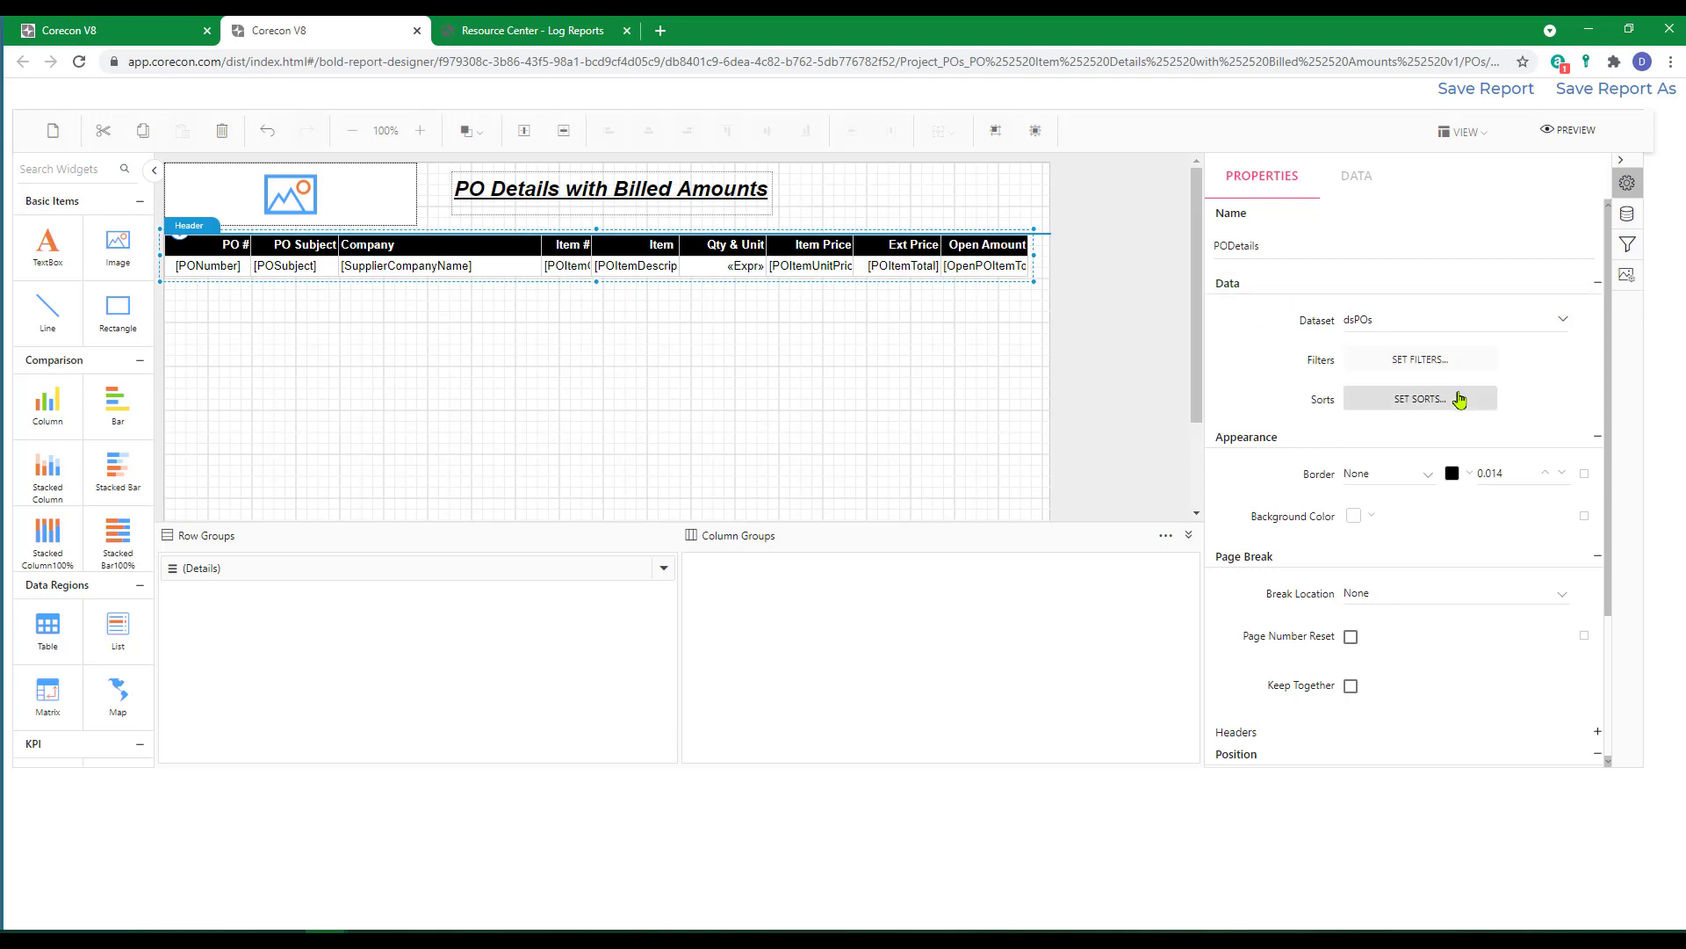
{"action": "left_click", "coordinate": [1411, 401]}
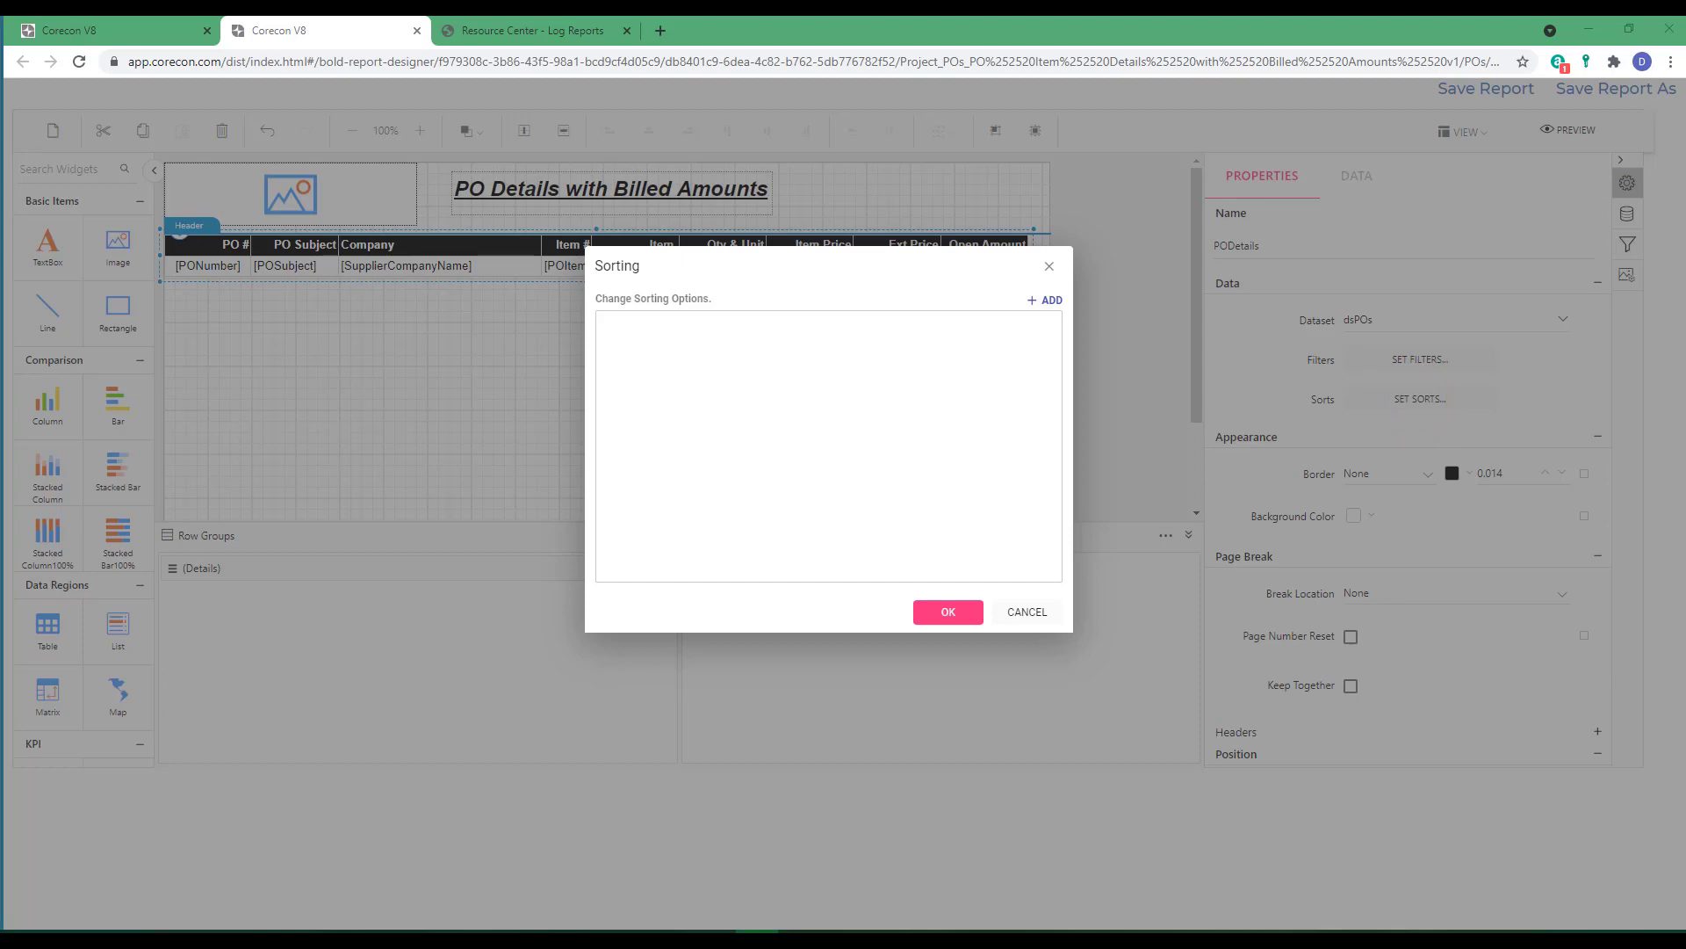
{"action": "left_click", "coordinate": [1055, 302]}
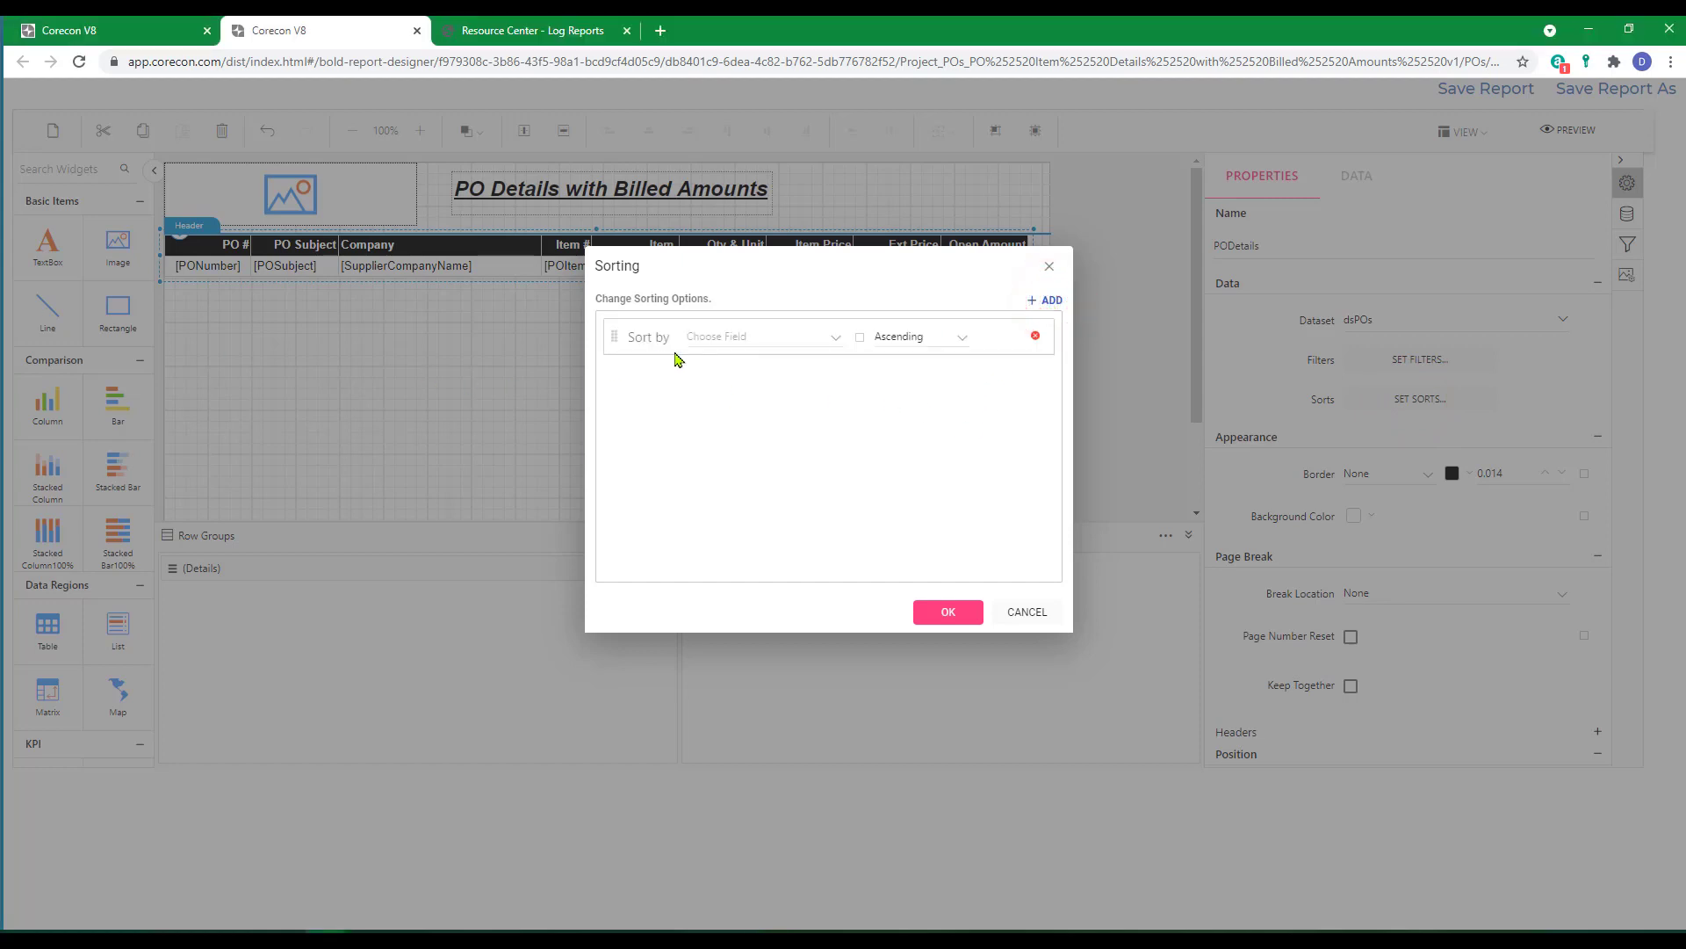
{"action": "left_click", "coordinate": [833, 339]}
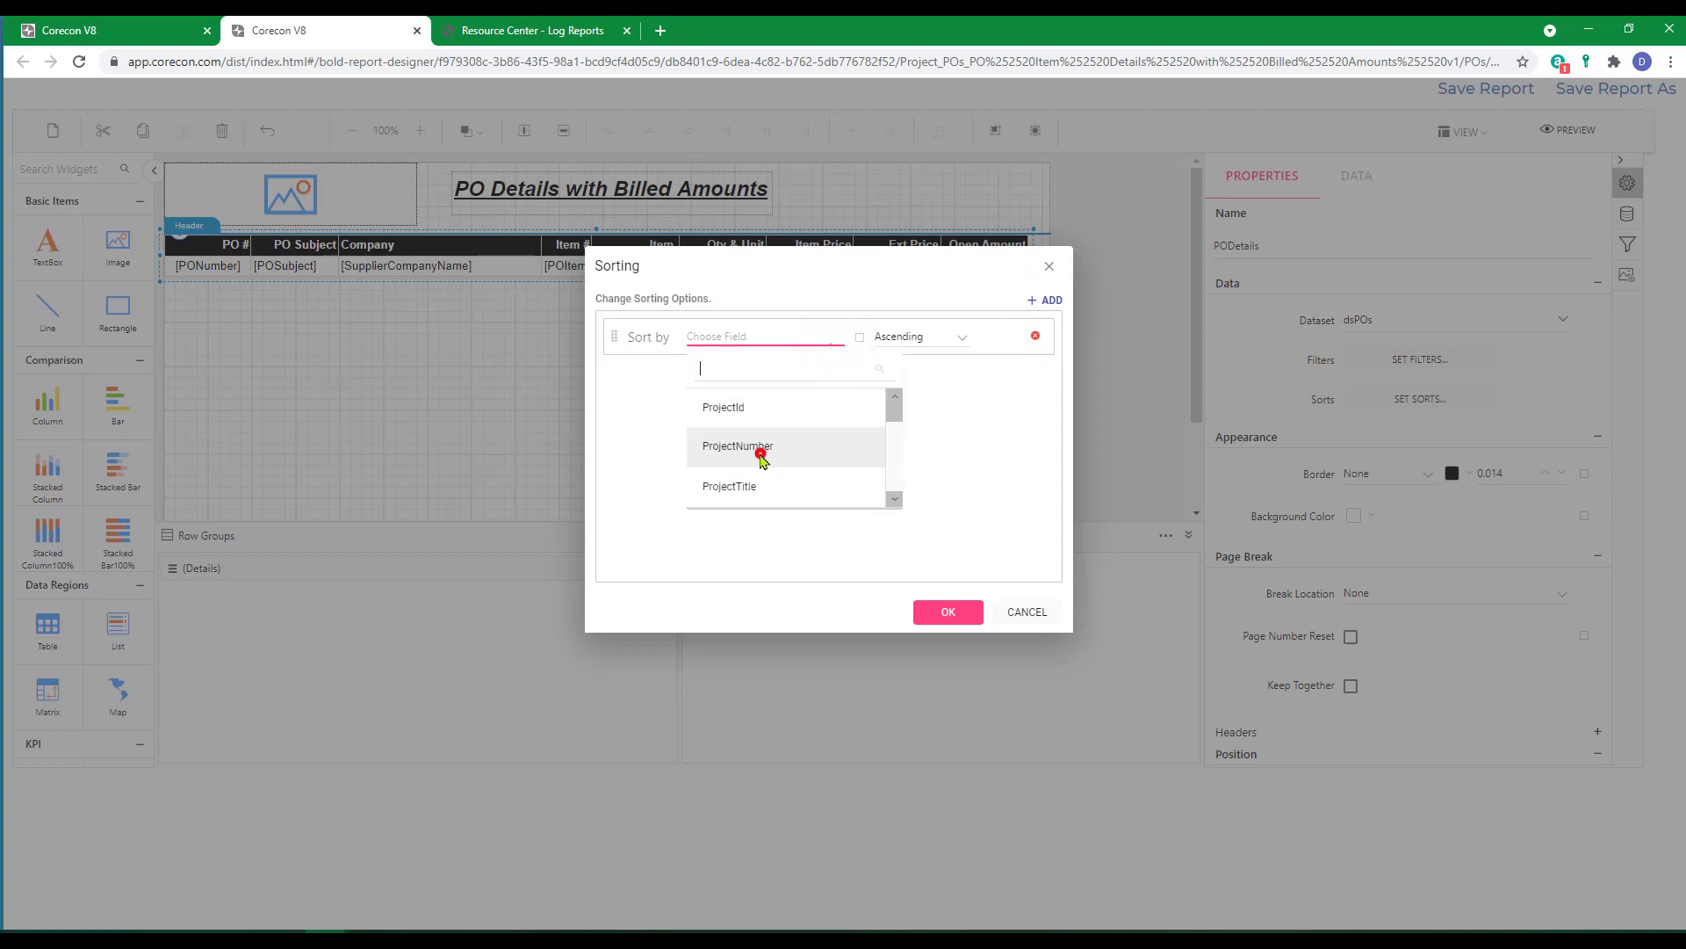
{"action": "left_click", "coordinate": [761, 458]}
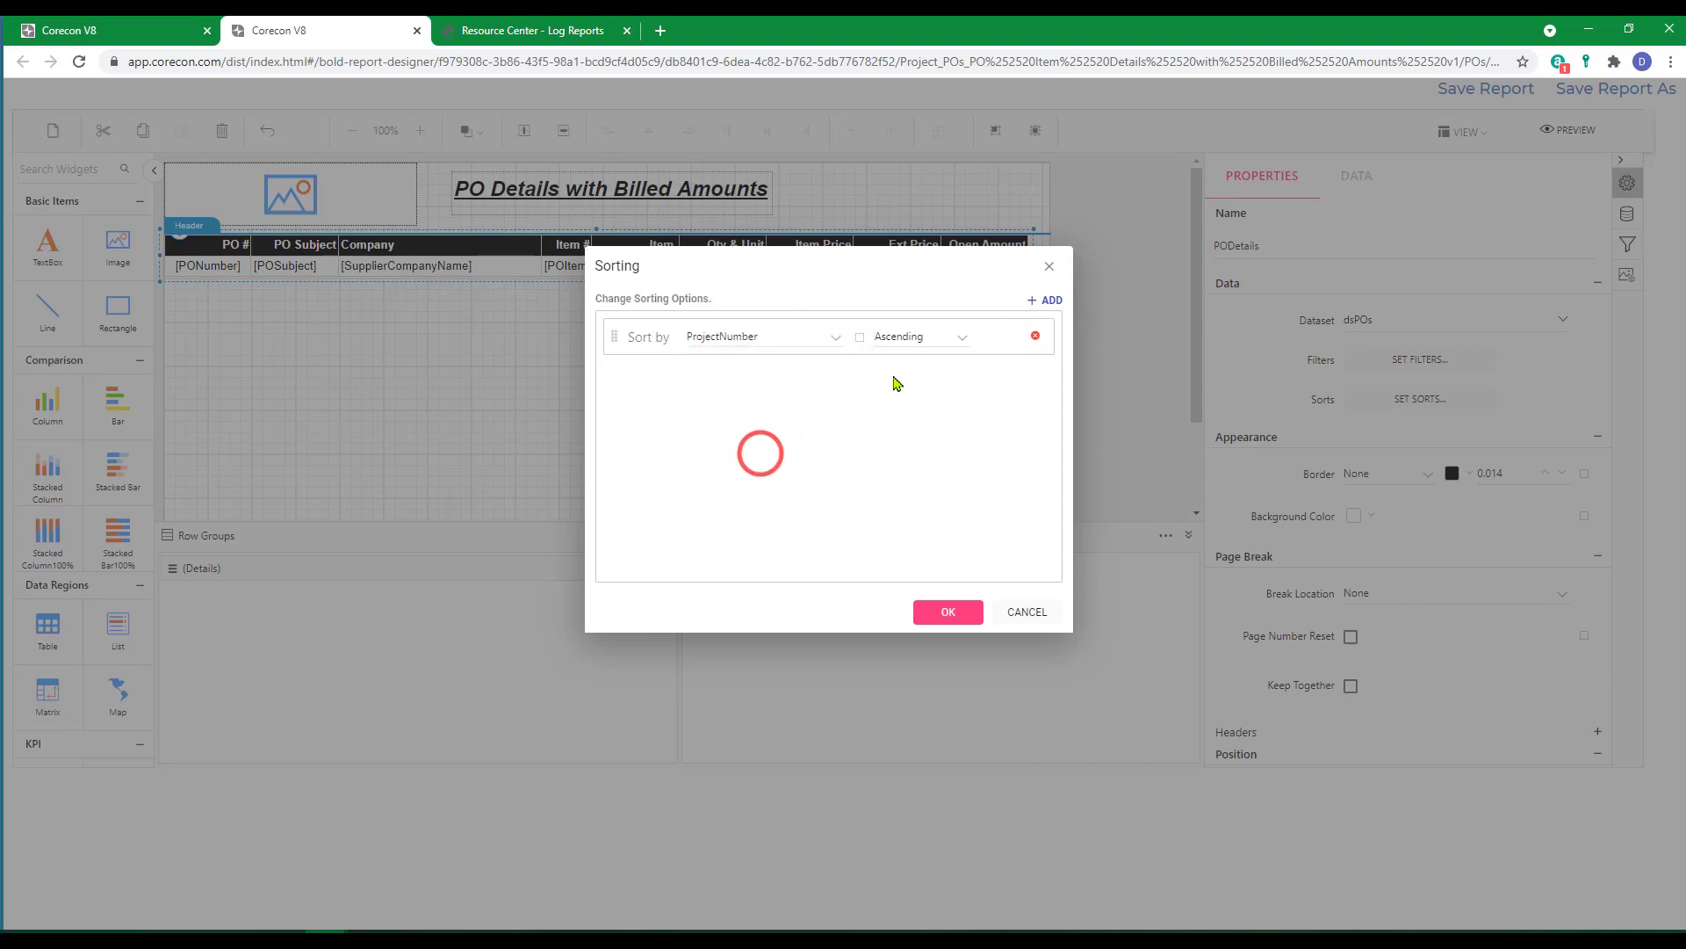
Add a second, Ascending sort level by PrimeContractNumber to the PODetails table.
{"action": "left_click", "coordinate": [1053, 303]}
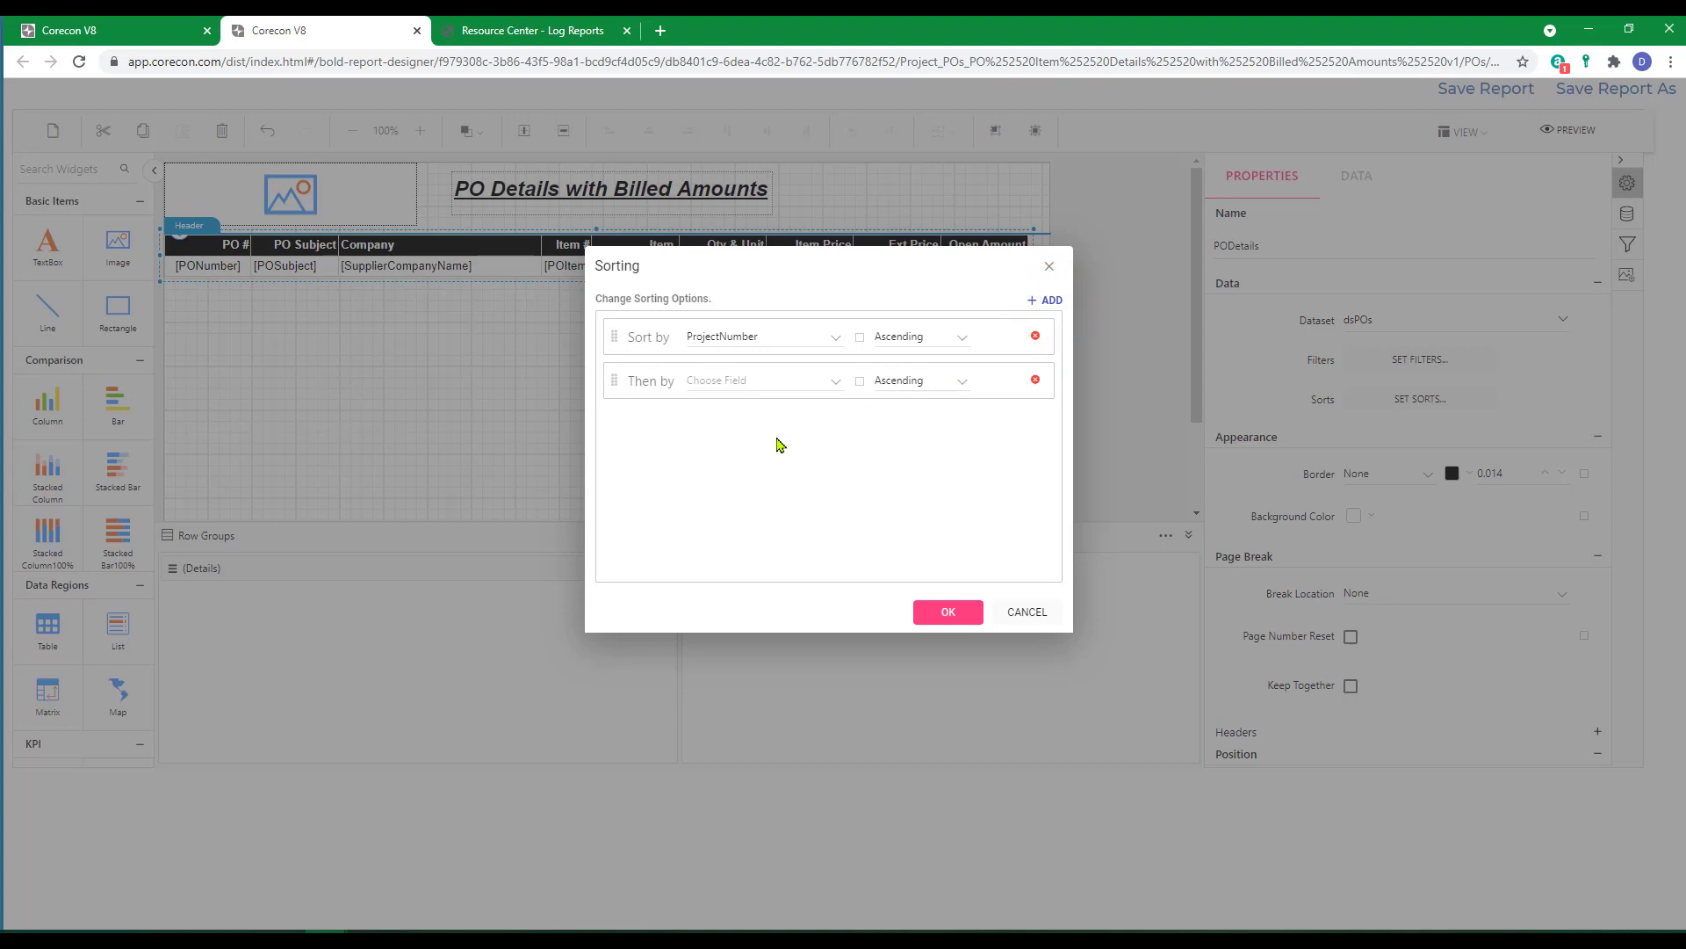
{"action": "left_click", "coordinate": [836, 387]}
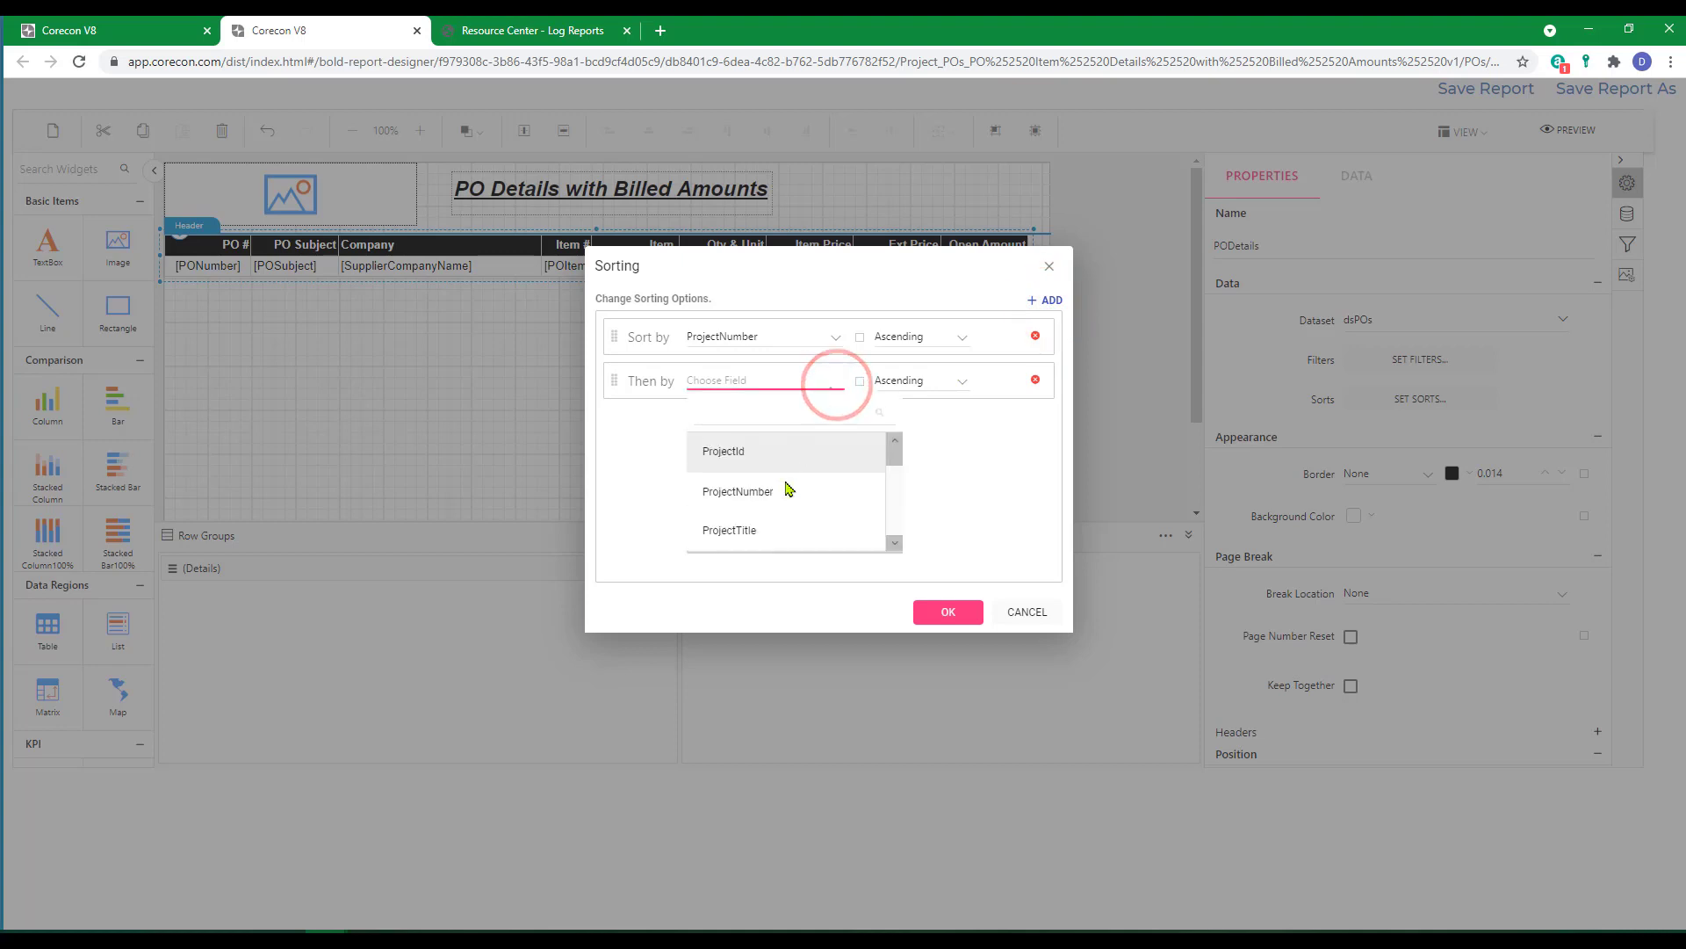
{"action": "scroll", "coordinate": [793, 485], "scroll_direction": "down", "scroll_amount": 3}
{"action": "left_click", "coordinate": [801, 546]}
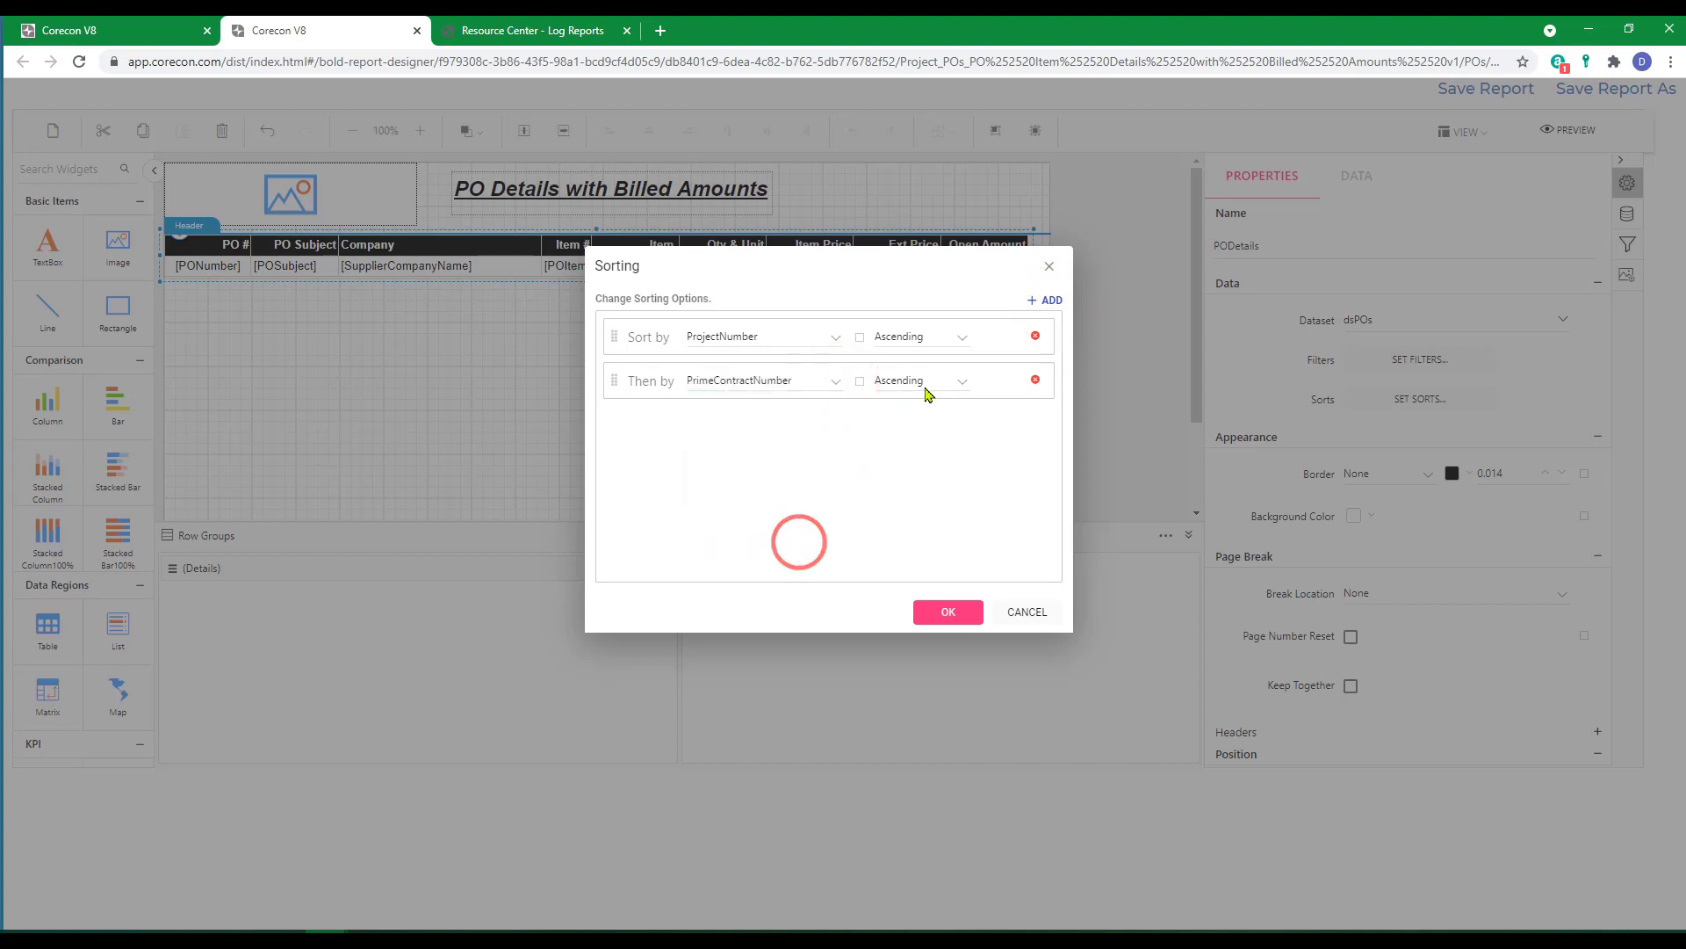
Add a third, Ascending sort level by PONumber and apply the table's sorting.
{"action": "left_click", "coordinate": [1052, 303]}
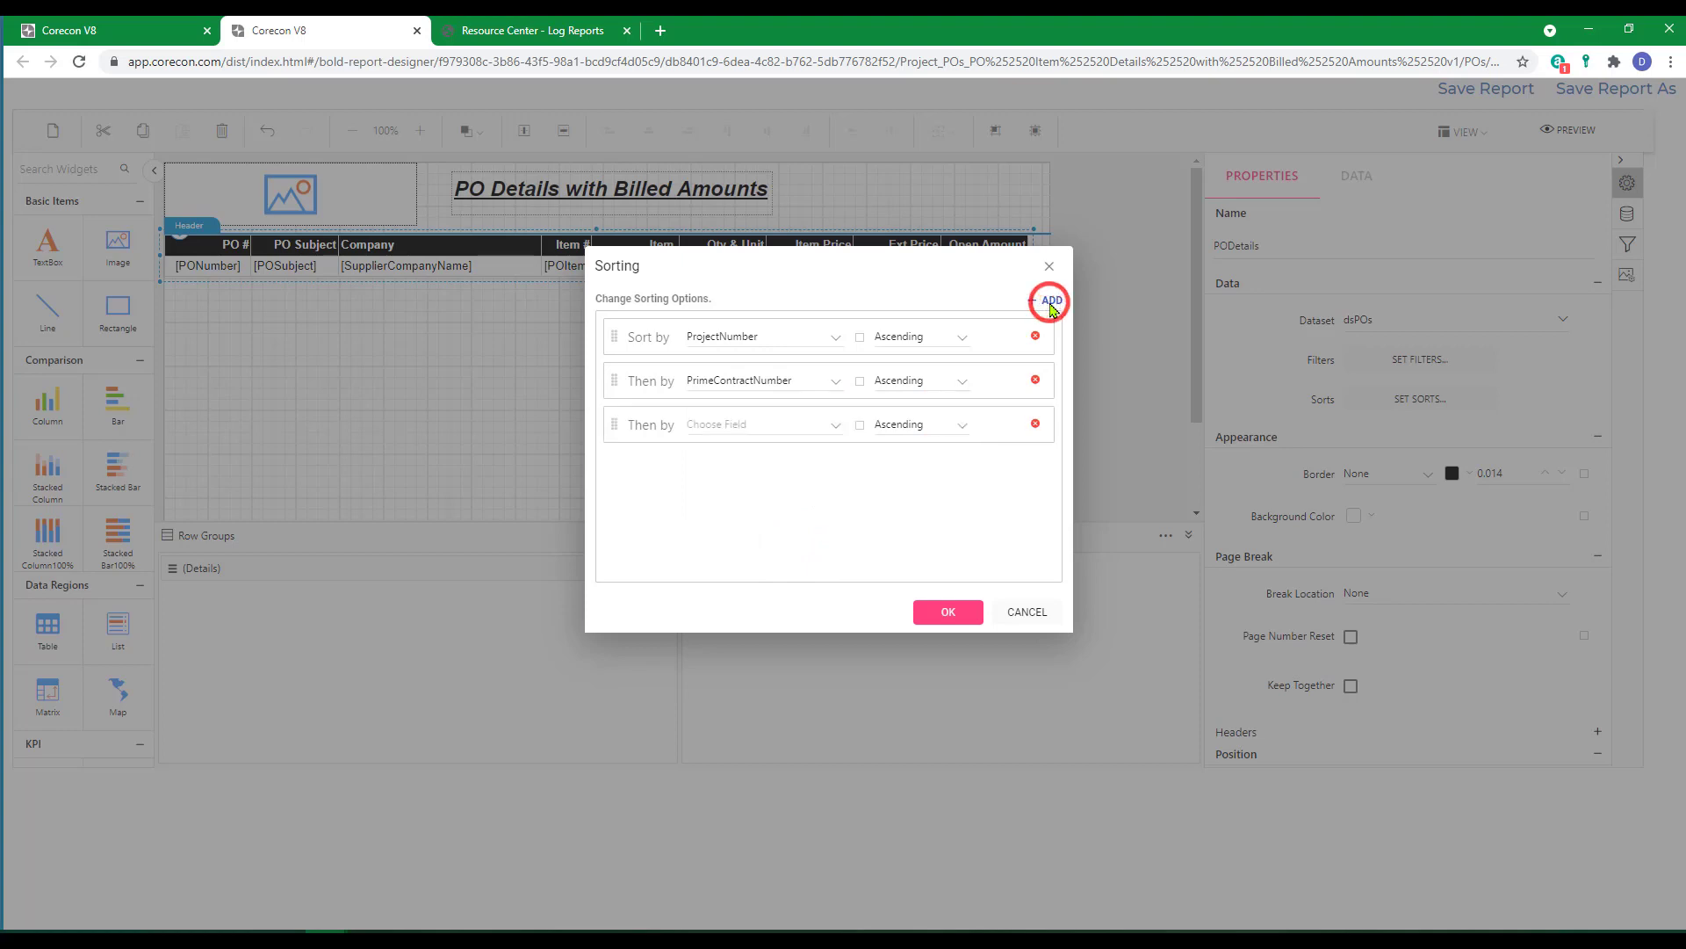
{"action": "left_click", "coordinate": [834, 426]}
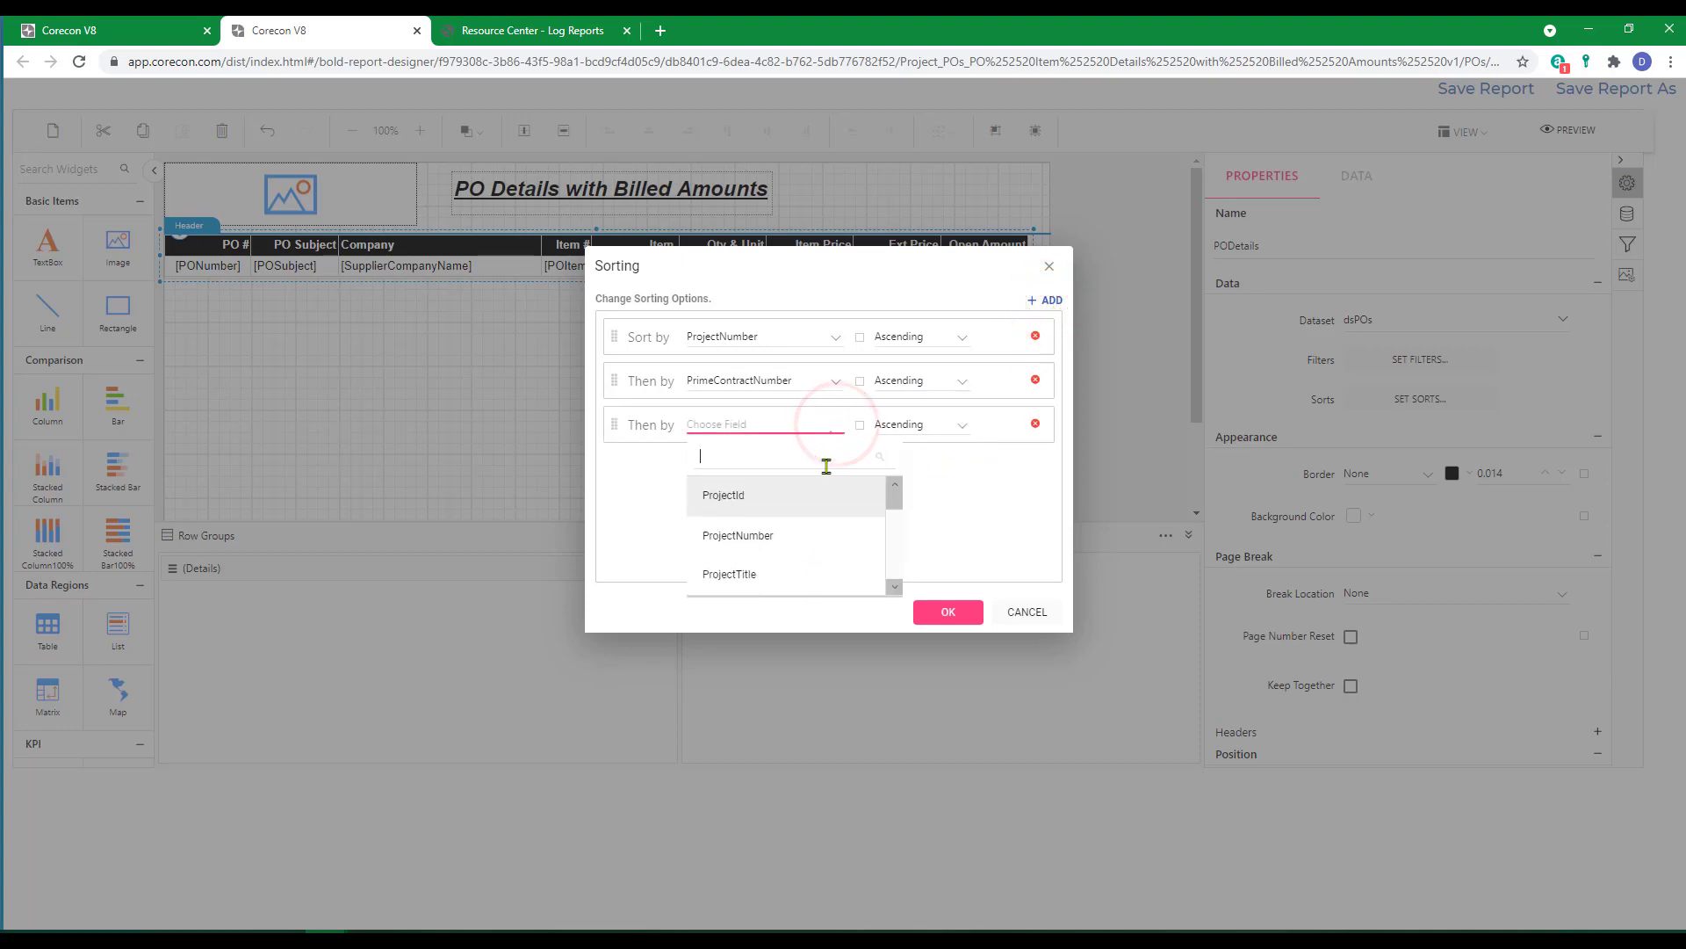
{"action": "scroll", "coordinate": [746, 527], "scroll_direction": "down", "scroll_amount": 3}
{"action": "left_click", "coordinate": [746, 524]}
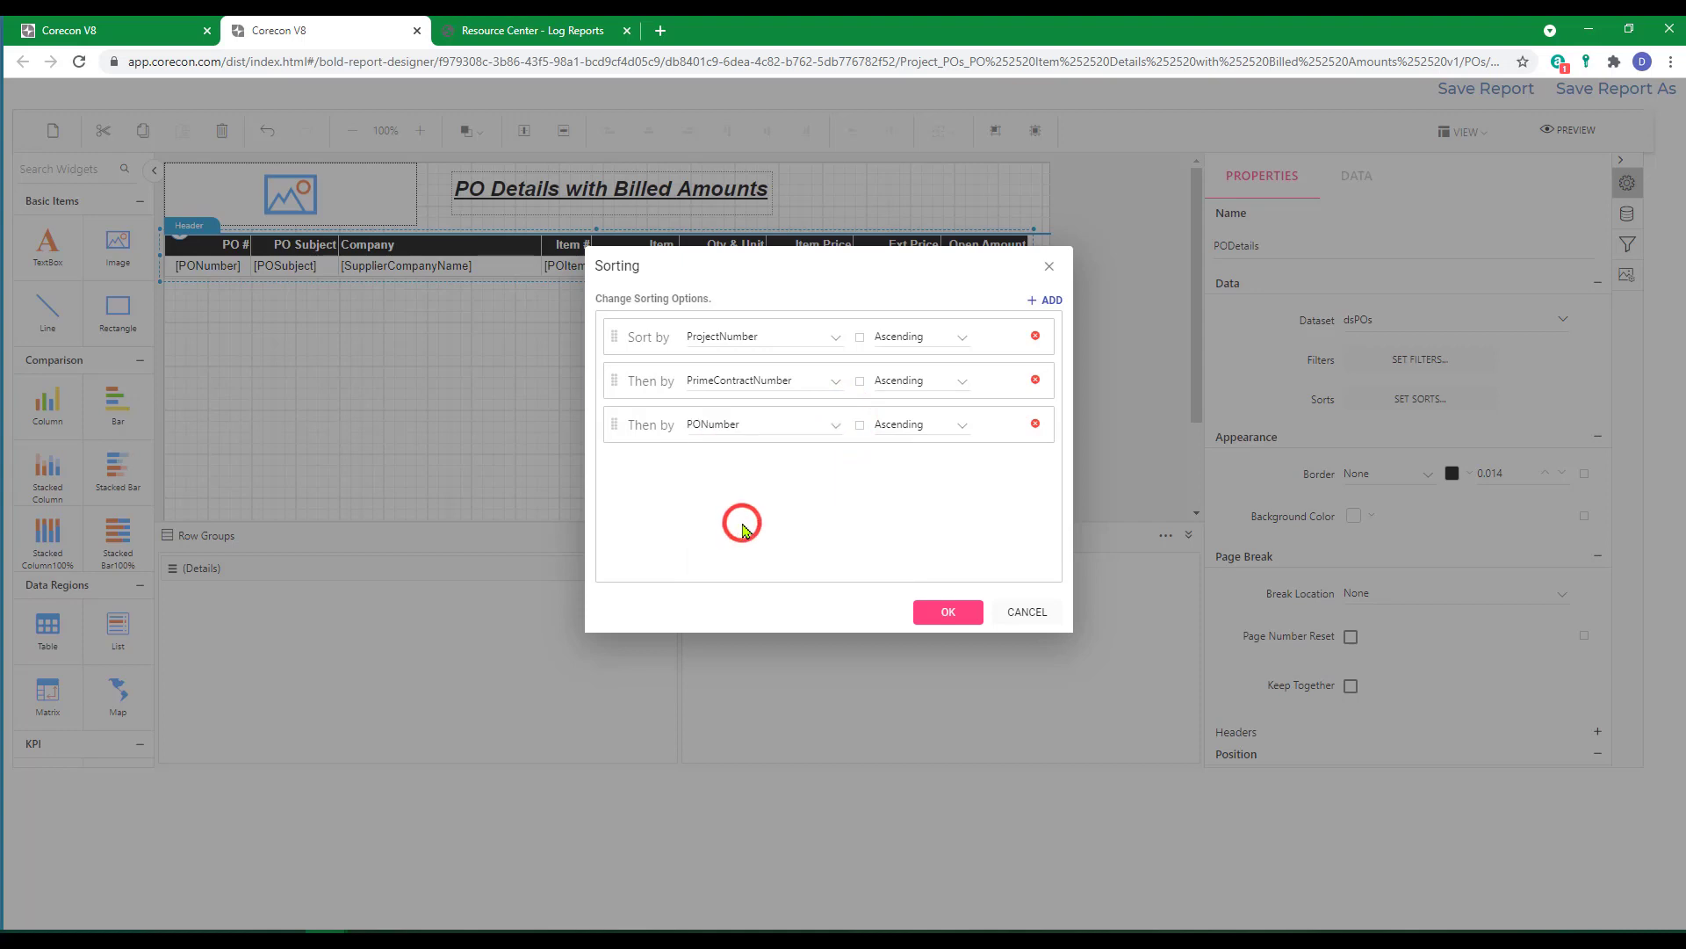
{"action": "left_click", "coordinate": [949, 612]}
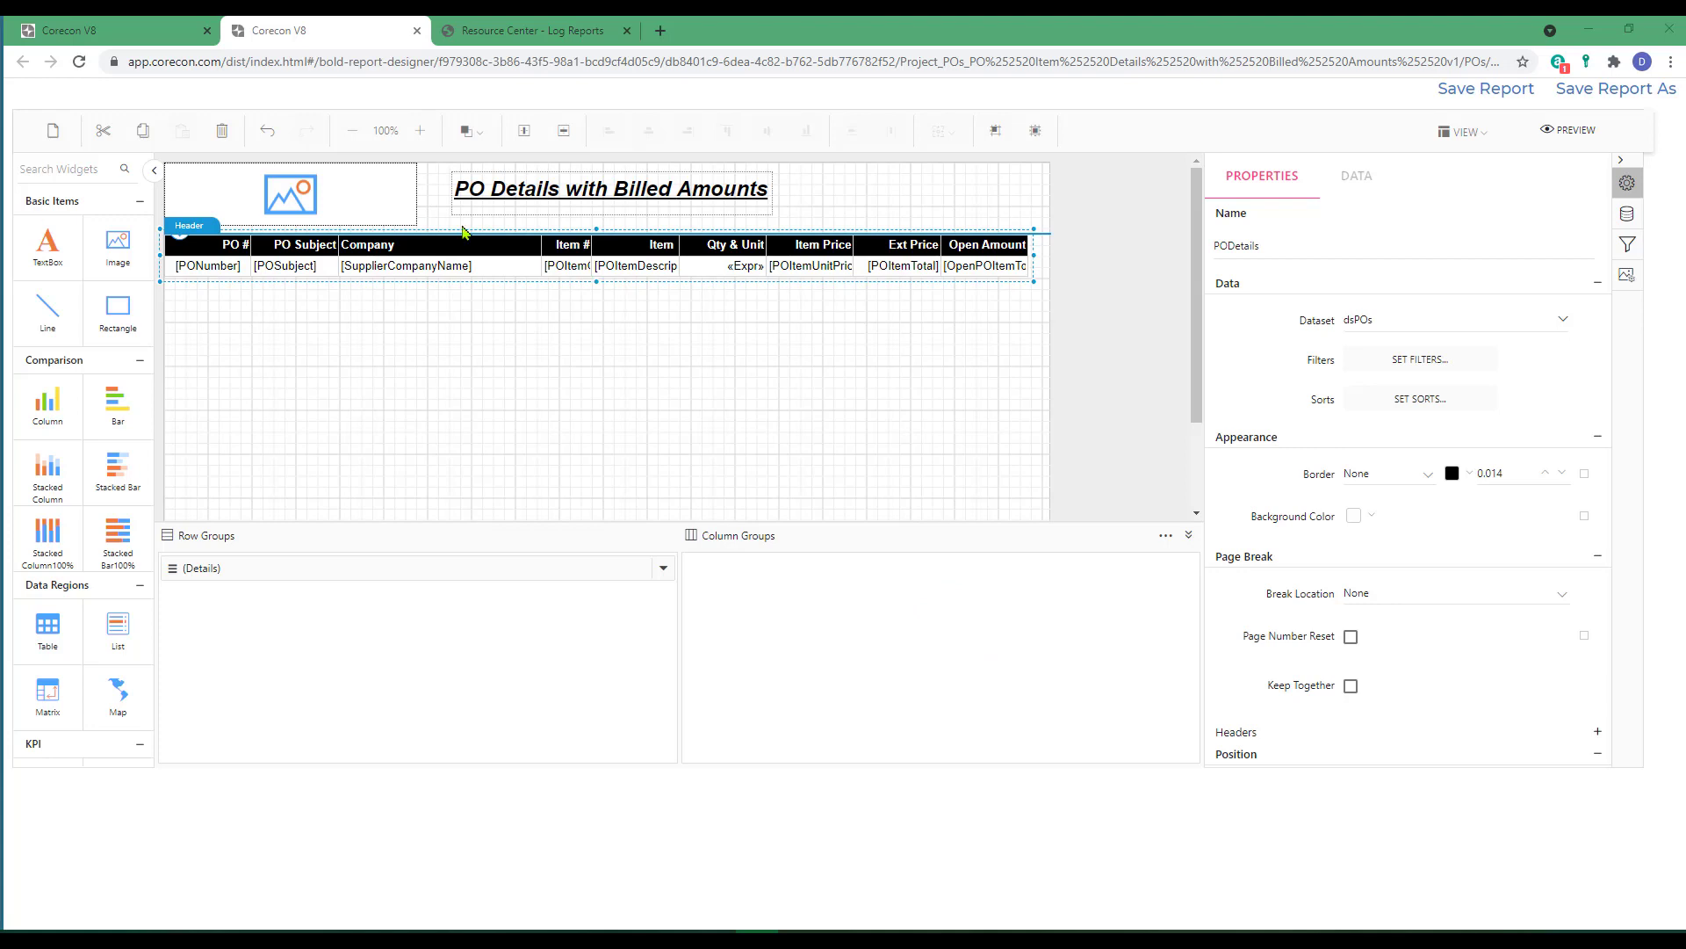
Check that the report footer is enabled among the designer's view options.
{"action": "left_click", "coordinate": [1463, 139]}
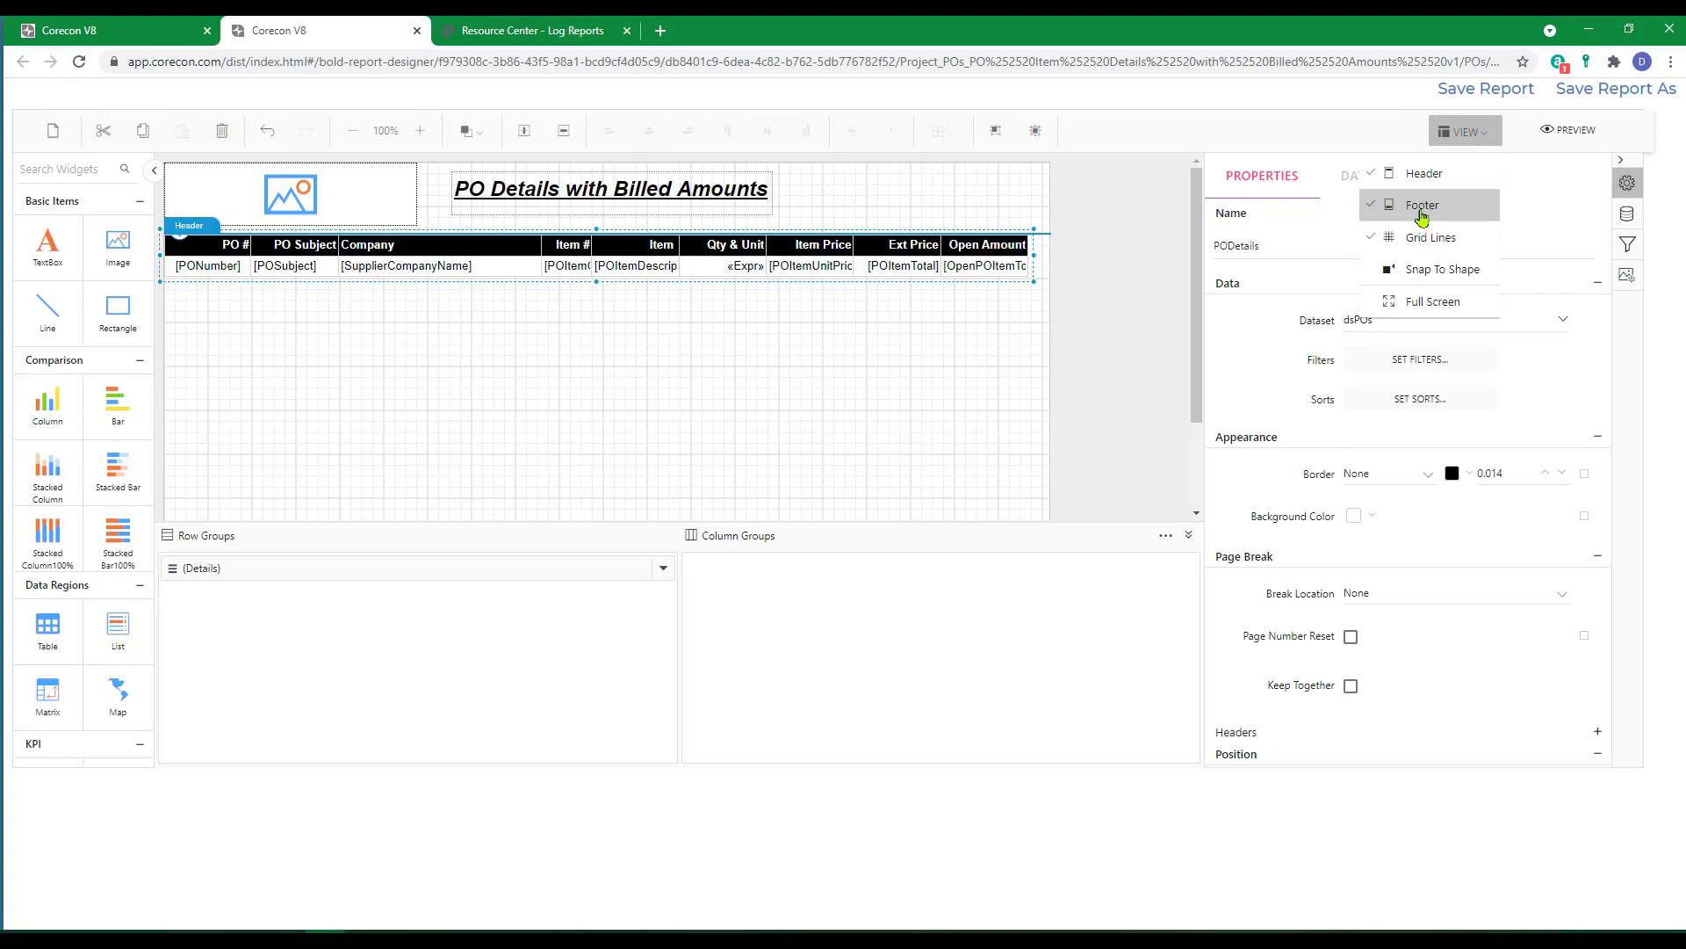
{"action": "left_click", "coordinate": [1422, 207]}
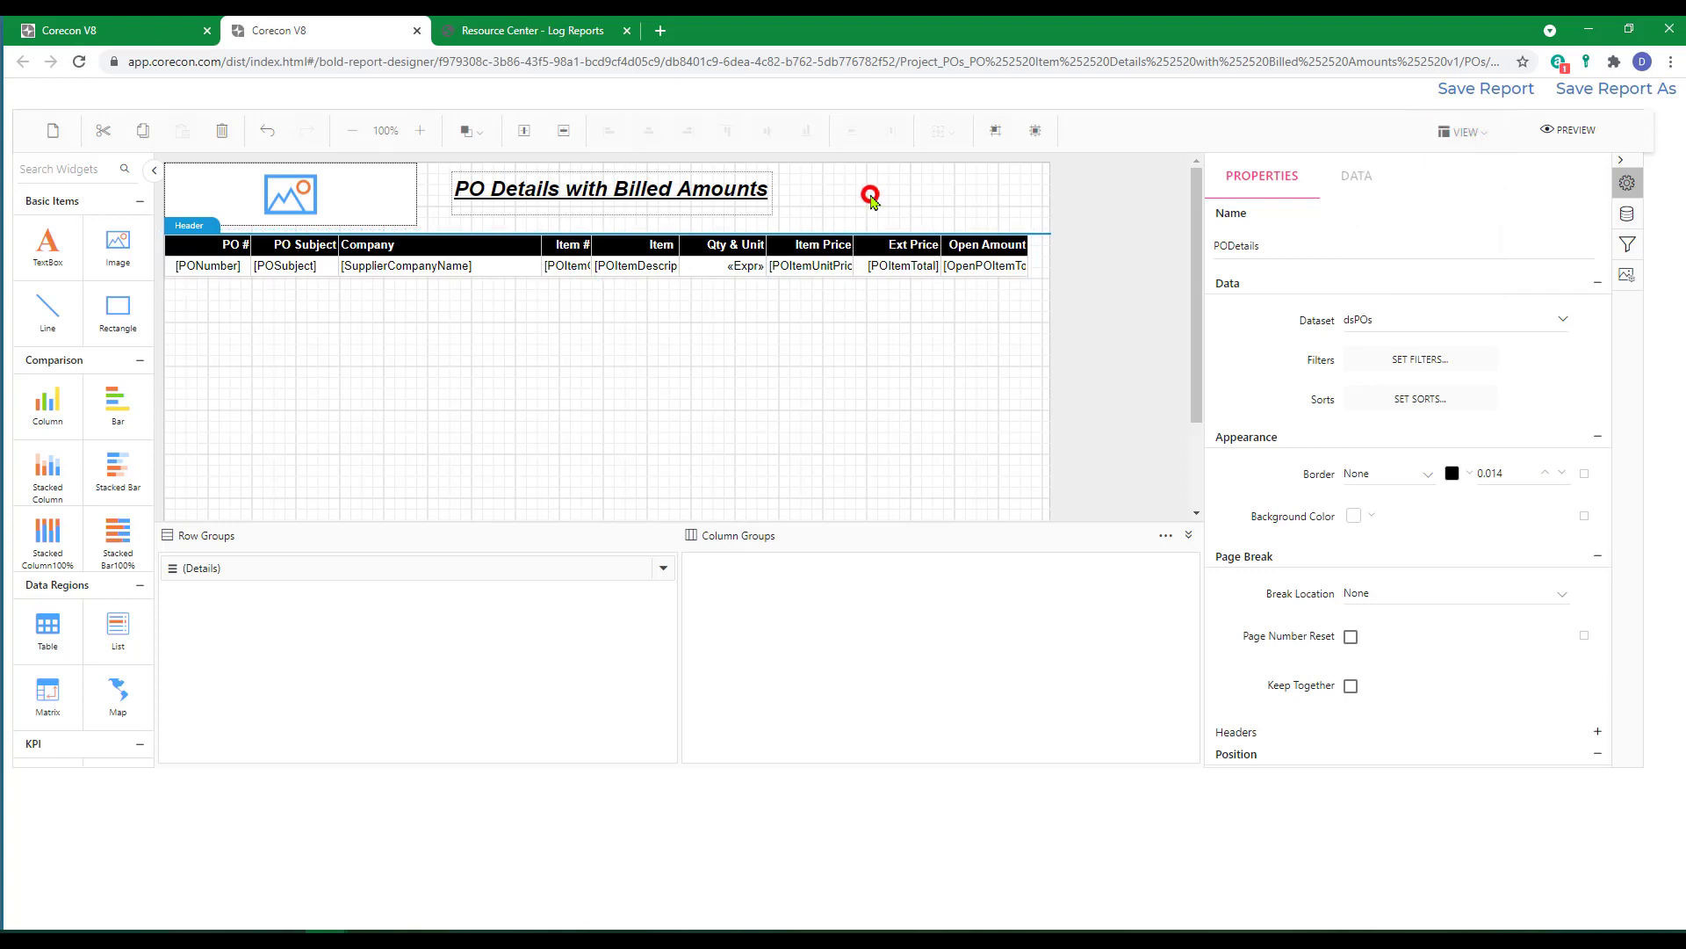
{"action": "left_click", "coordinate": [867, 194]}
Set the report title text box's position to Left 4.50 in and Top 0.00 in.
{"action": "left_click", "coordinate": [607, 193]}
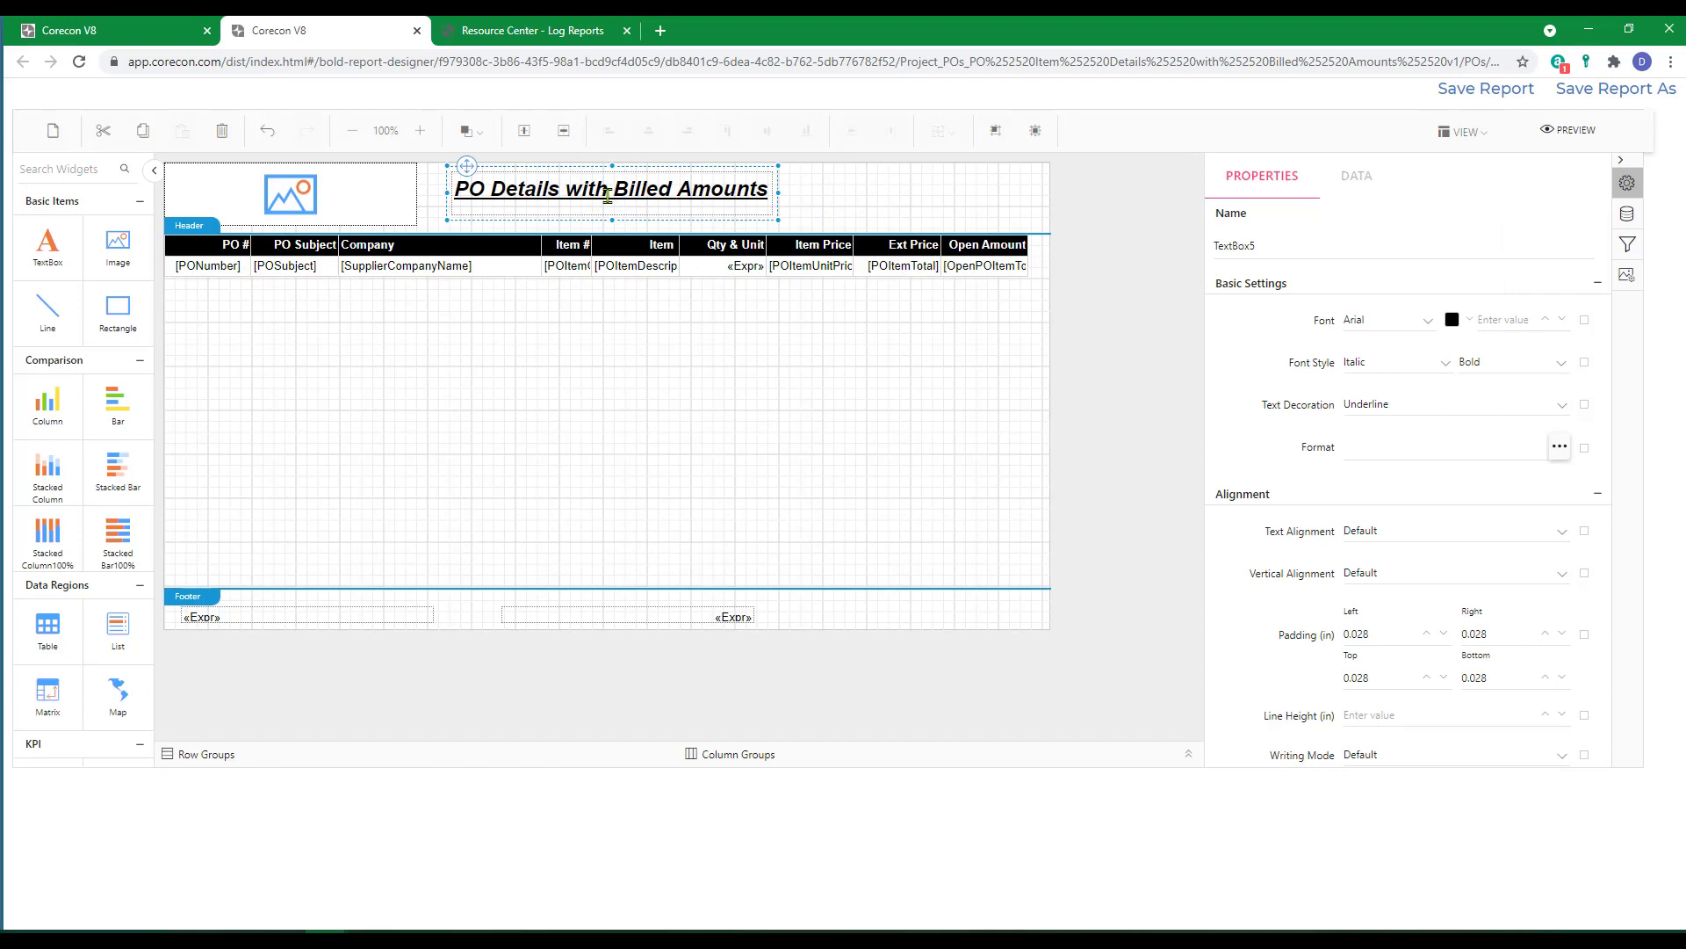
{"action": "scroll", "coordinate": [1480, 442], "scroll_direction": "down", "scroll_amount": 3}
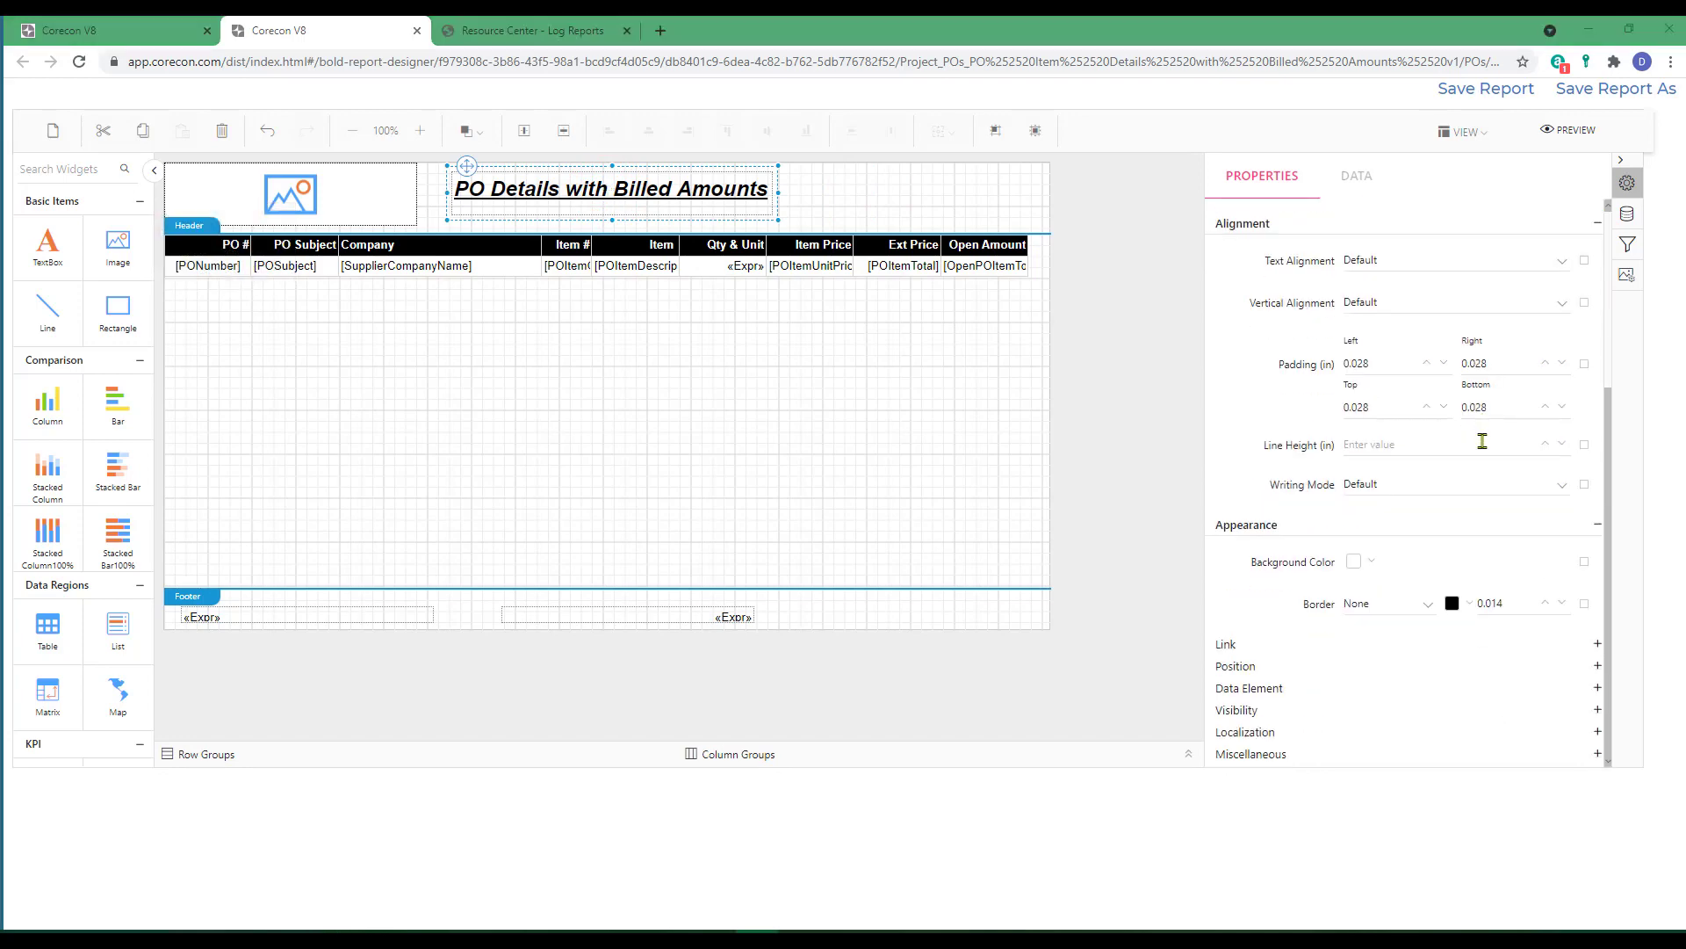
{"action": "left_click", "coordinate": [1596, 665]}
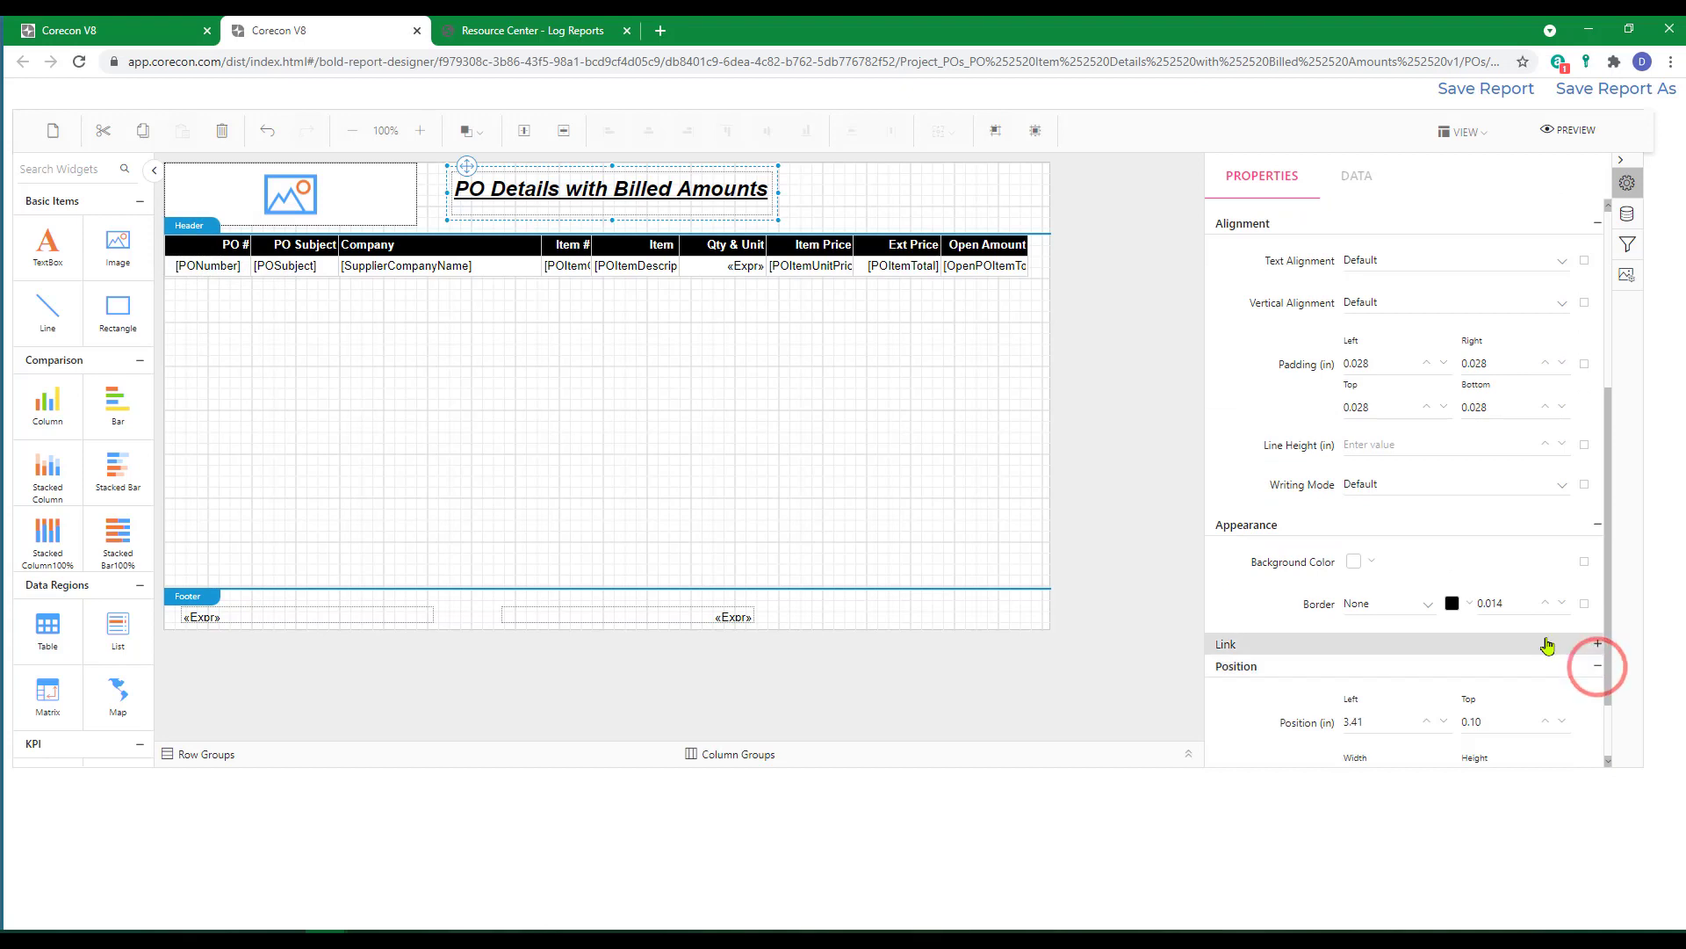
{"action": "scroll", "coordinate": [1547, 646], "scroll_direction": "down", "scroll_amount": 1}
{"action": "left_click", "coordinate": [1367, 622]}
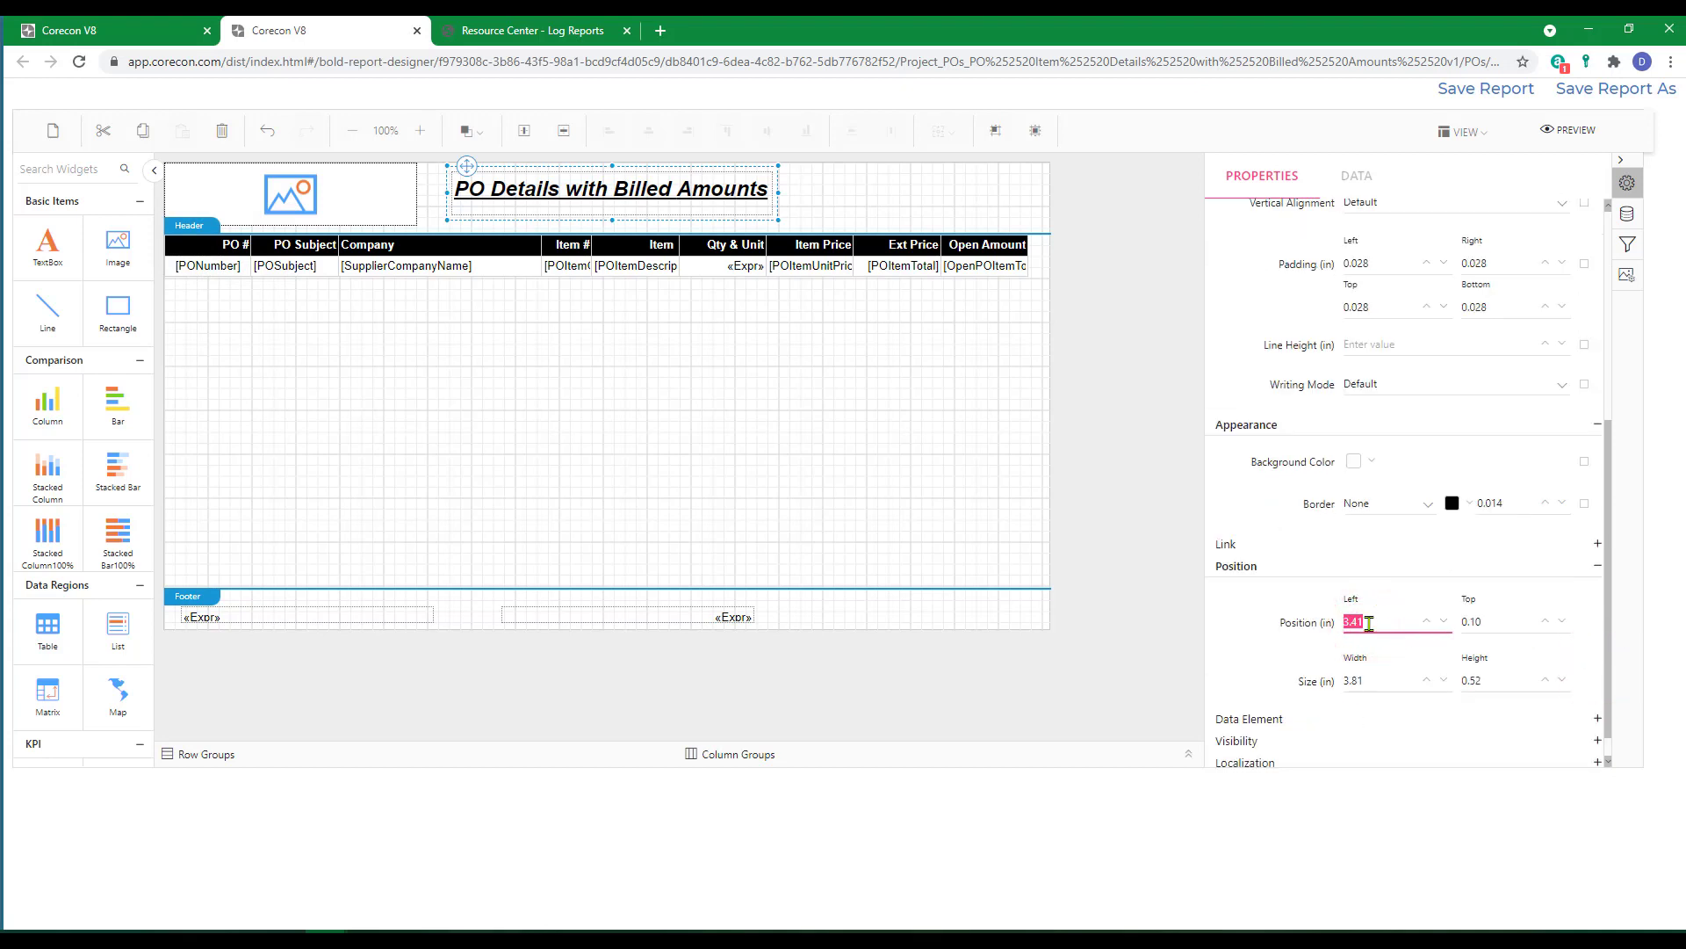
{"action": "type", "text": "4.5"}
{"action": "left_click", "coordinate": [1496, 620]}
{"action": "type", "text": "0"}
Set the report title text box's width to 3.50 in.
{"action": "left_click", "coordinate": [1385, 678]}
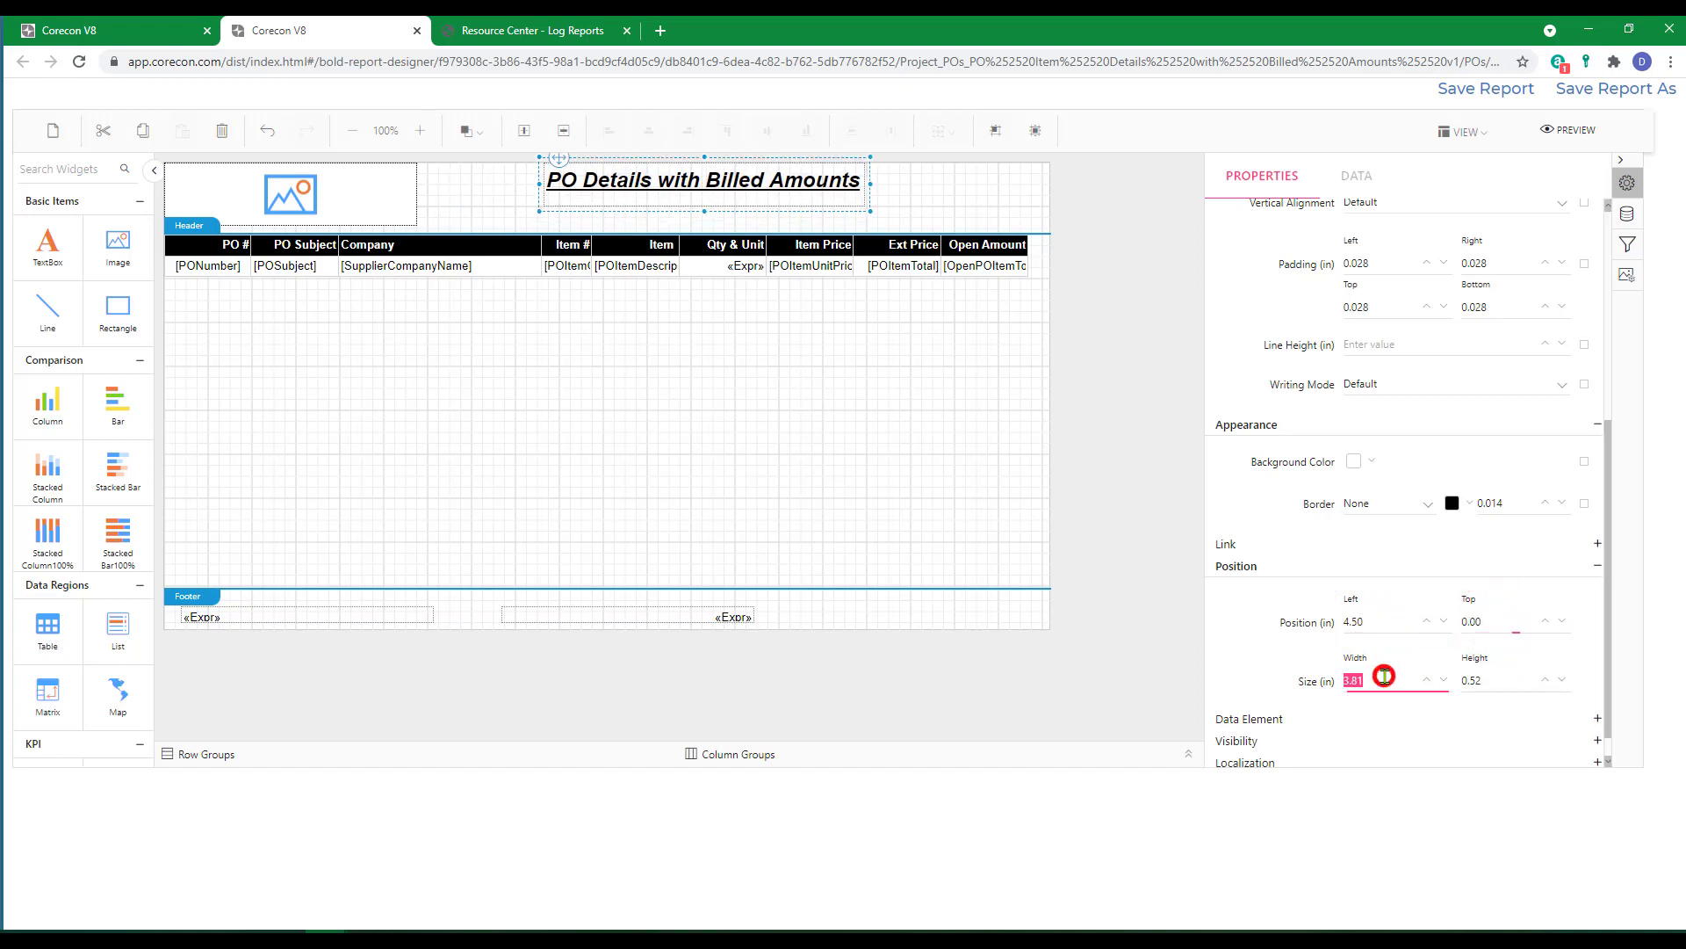
{"action": "type", "text": "3.5"}
{"action": "key", "text": "Tab"}
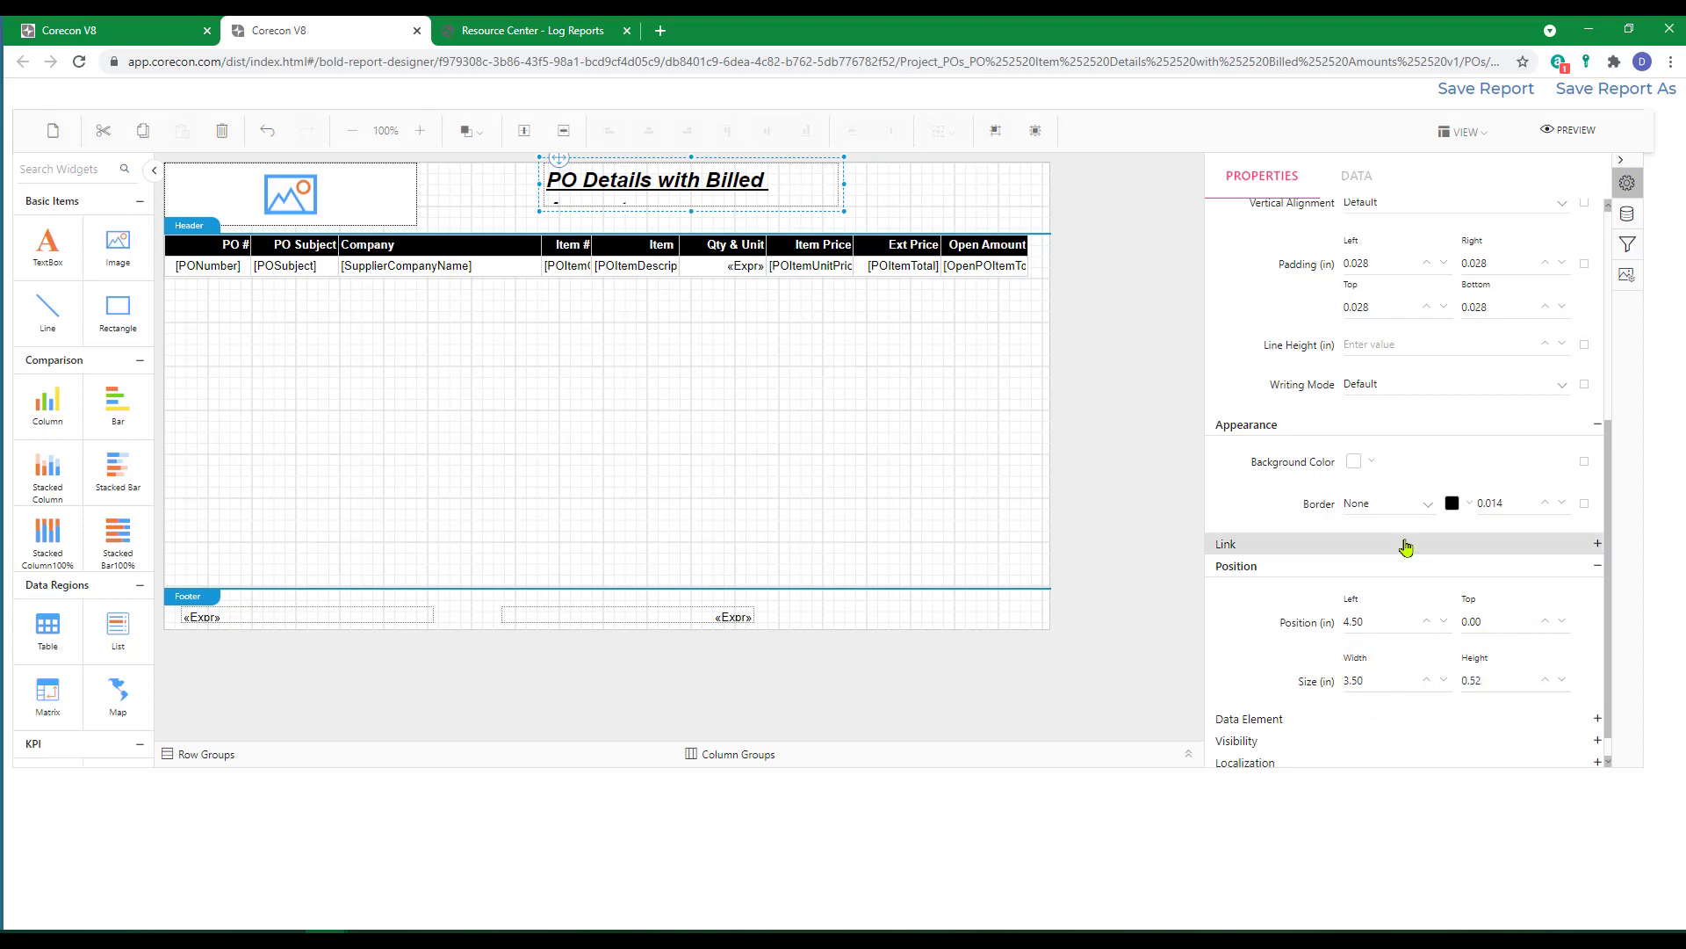
Set the report title's text alignment to Right.
{"action": "scroll", "coordinate": [1399, 541], "scroll_direction": "up", "scroll_amount": 2}
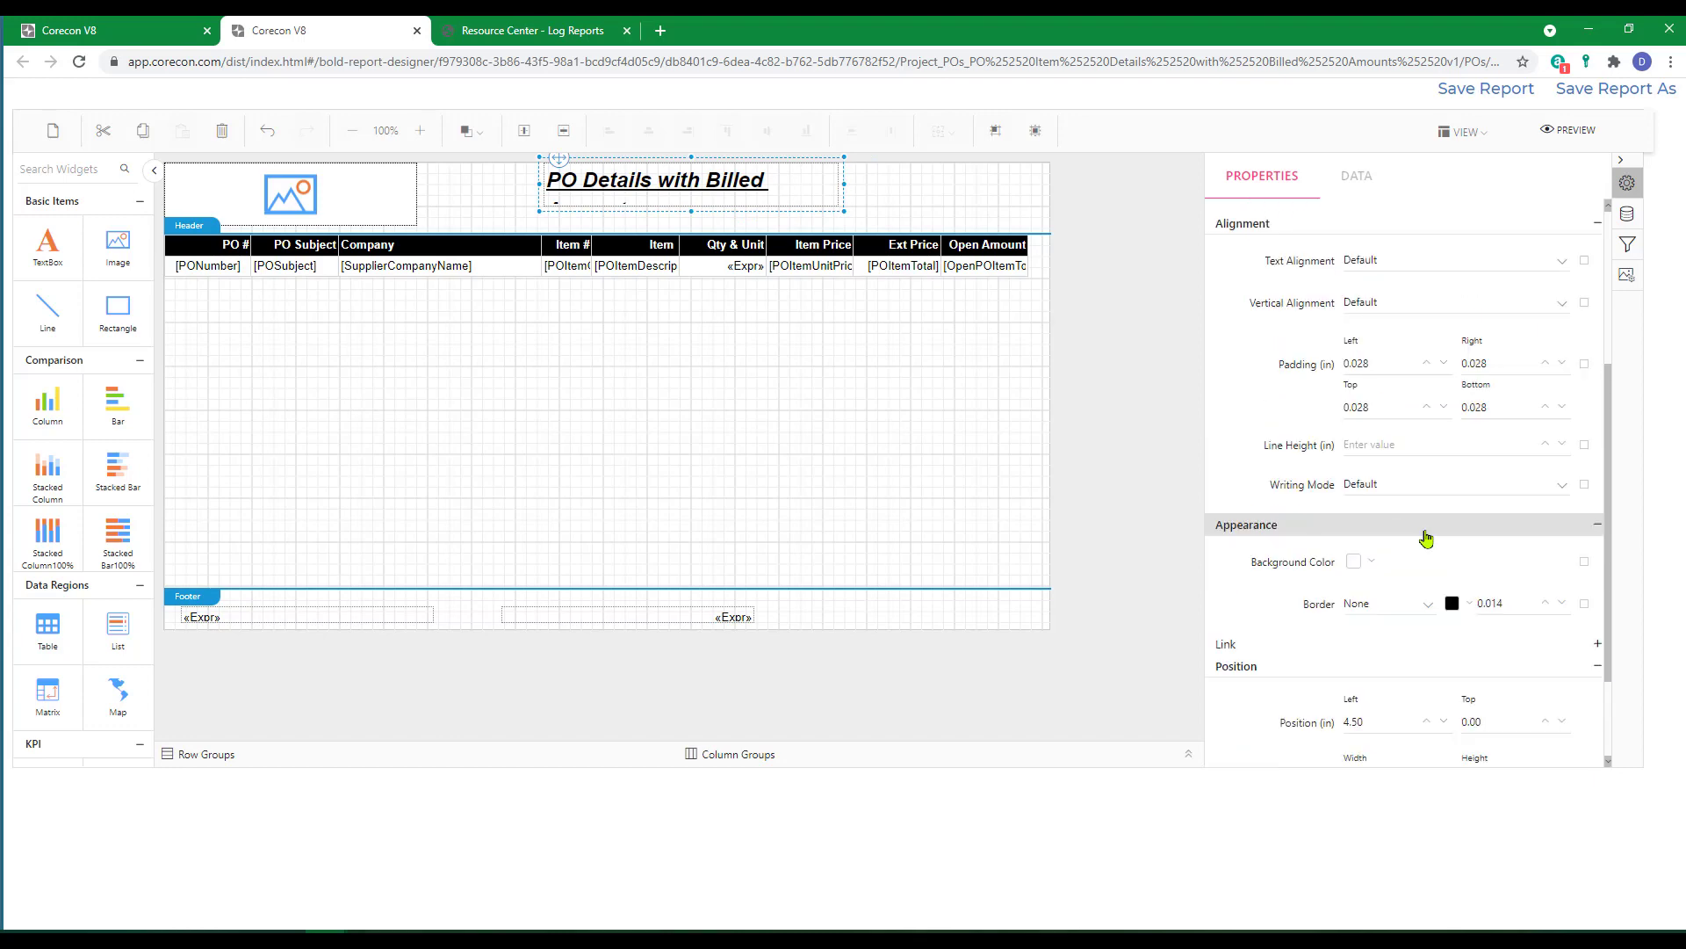
{"action": "scroll", "coordinate": [1428, 537], "scroll_direction": "up", "scroll_amount": 1}
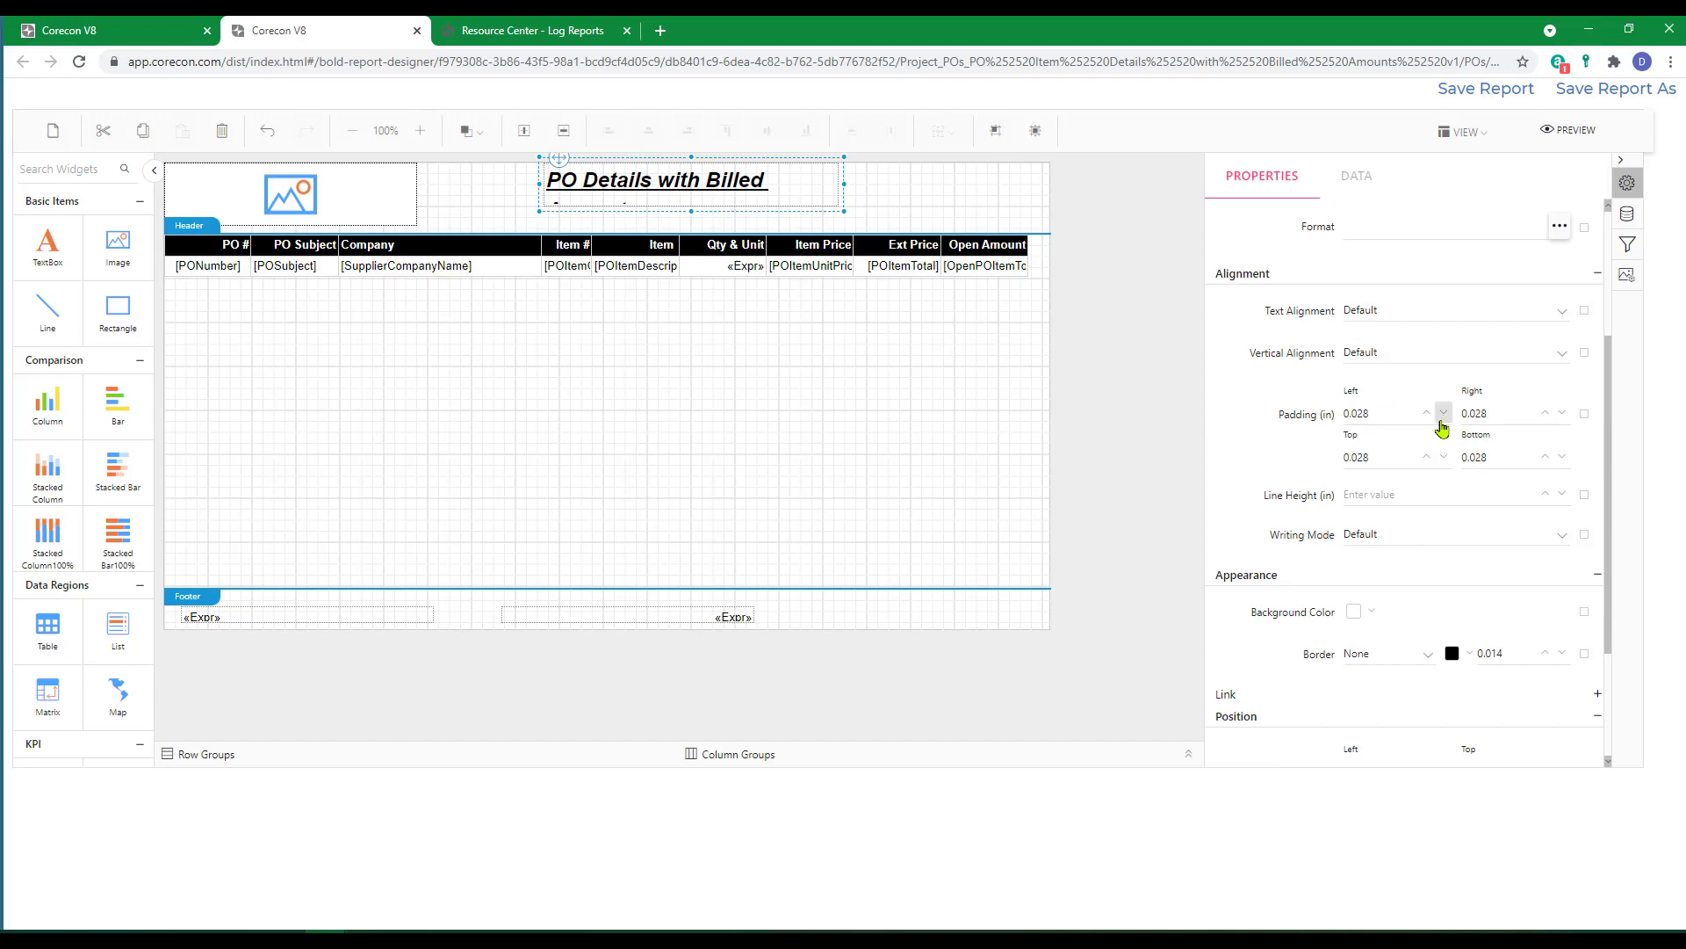
{"action": "scroll", "coordinate": [1440, 426], "scroll_direction": "up", "scroll_amount": 1}
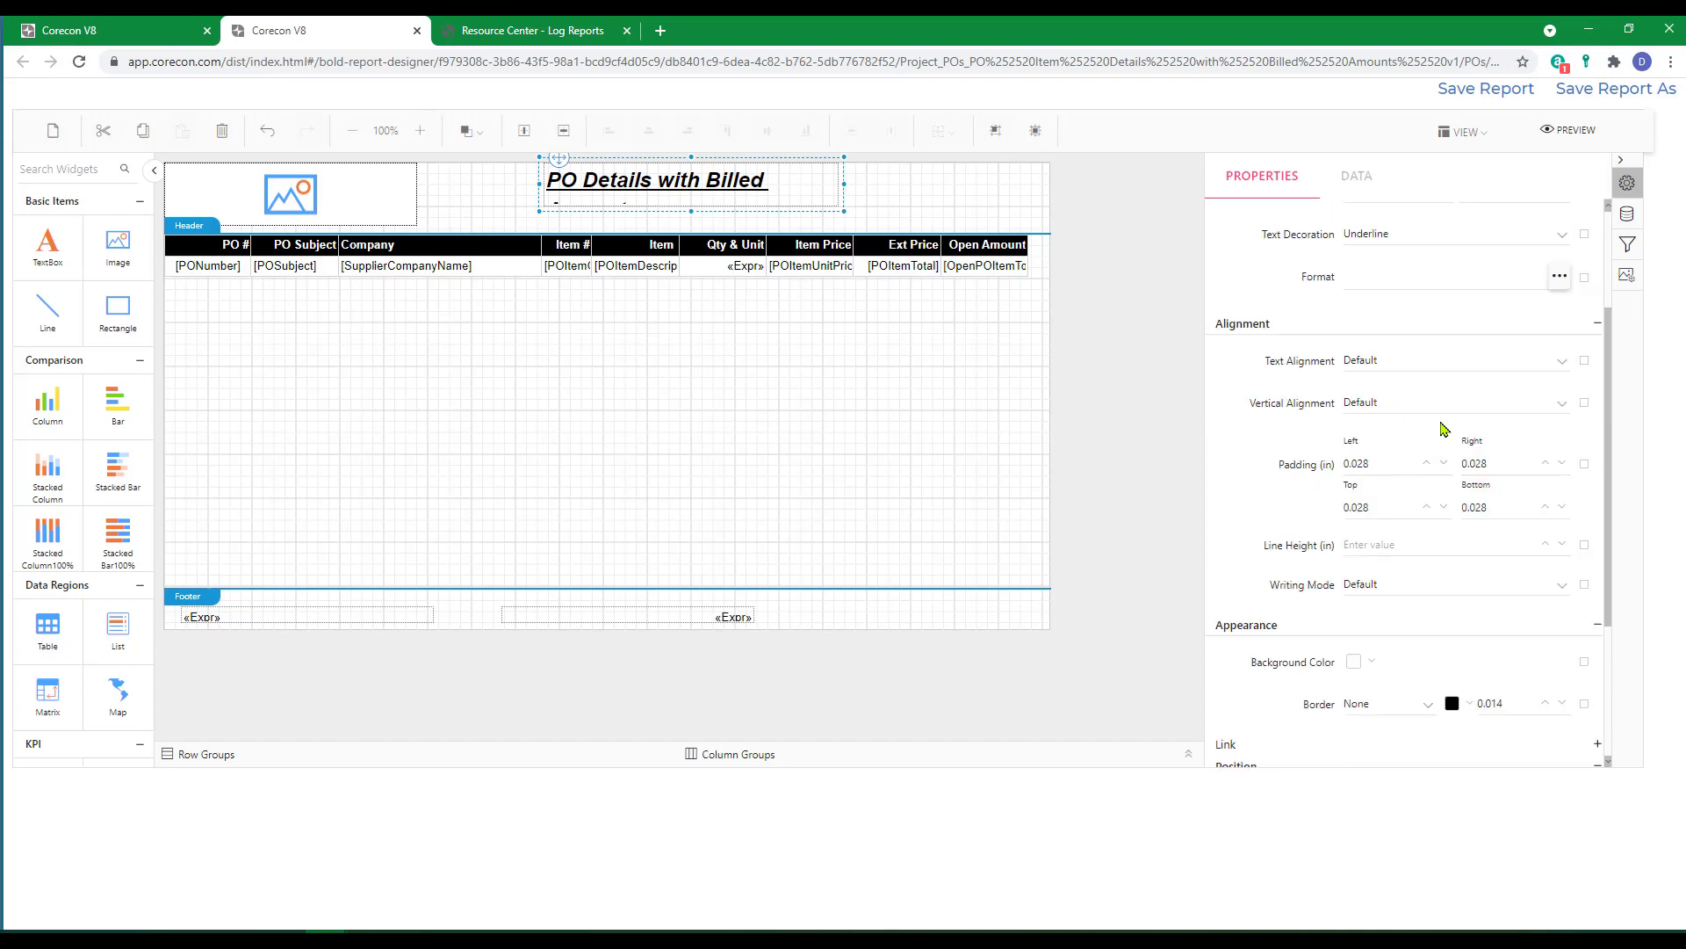
{"action": "left_click", "coordinate": [1561, 360]}
{"action": "scroll", "coordinate": [1406, 483], "scroll_direction": "down", "scroll_amount": 1}
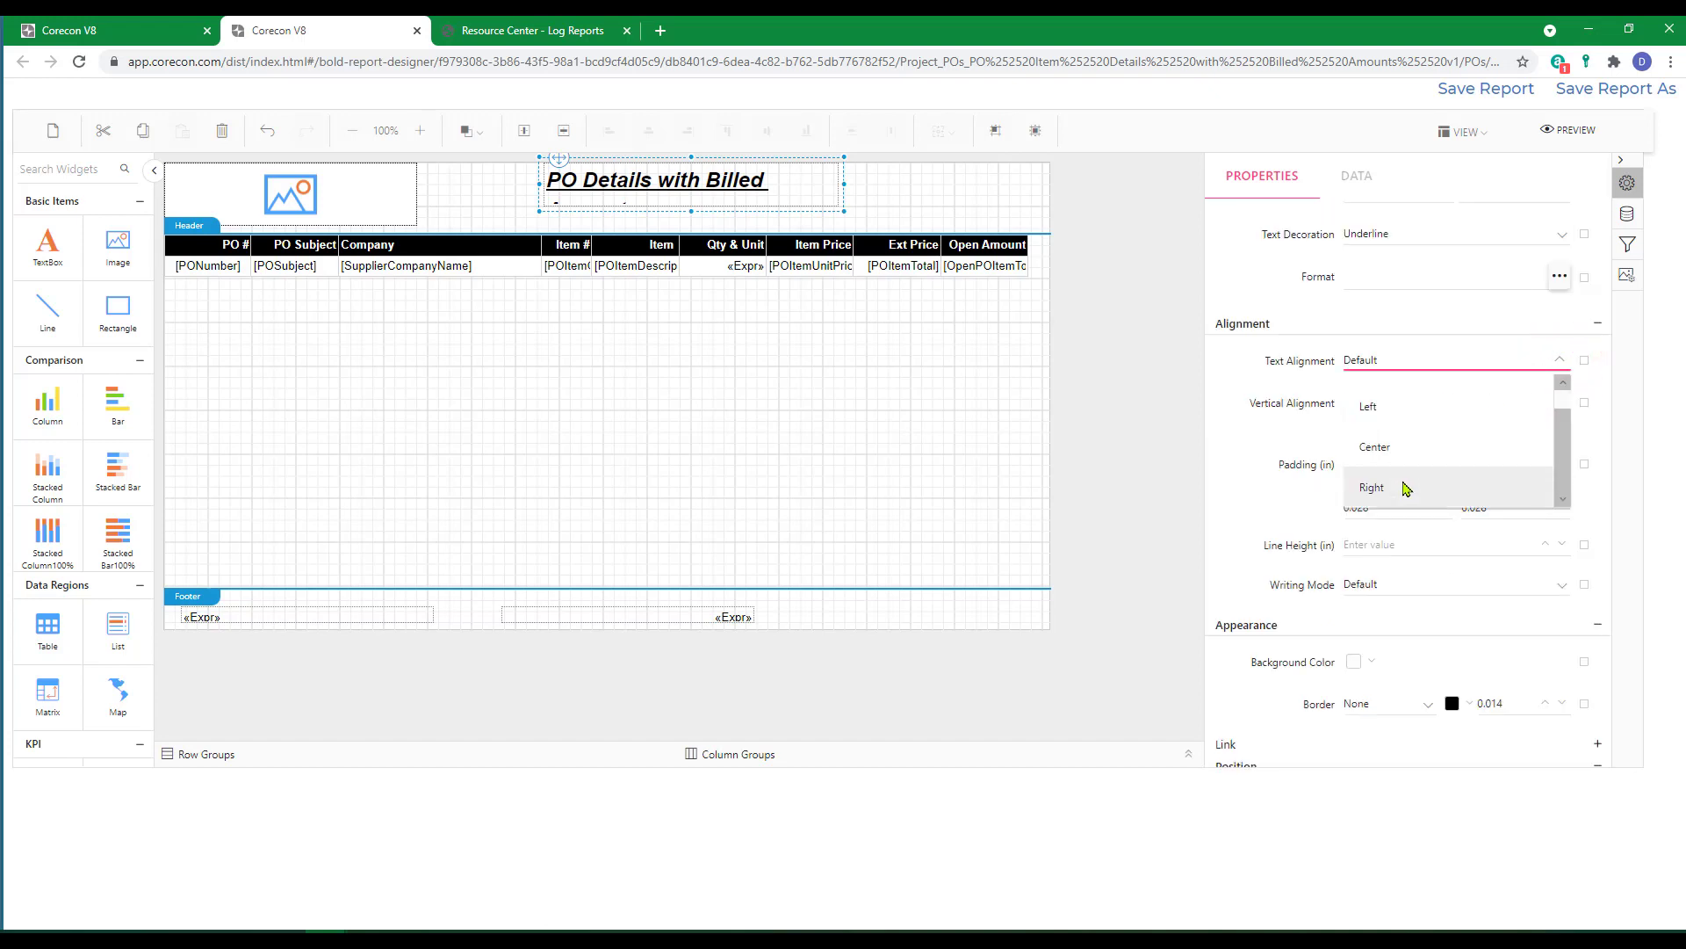
{"action": "left_click", "coordinate": [1387, 491]}
{"action": "left_click", "coordinate": [1147, 643]}
Extend the title box's right edge to near the table's right end and pull its left edge inward, keeping the title on one line.
{"action": "left_click", "coordinate": [839, 180]}
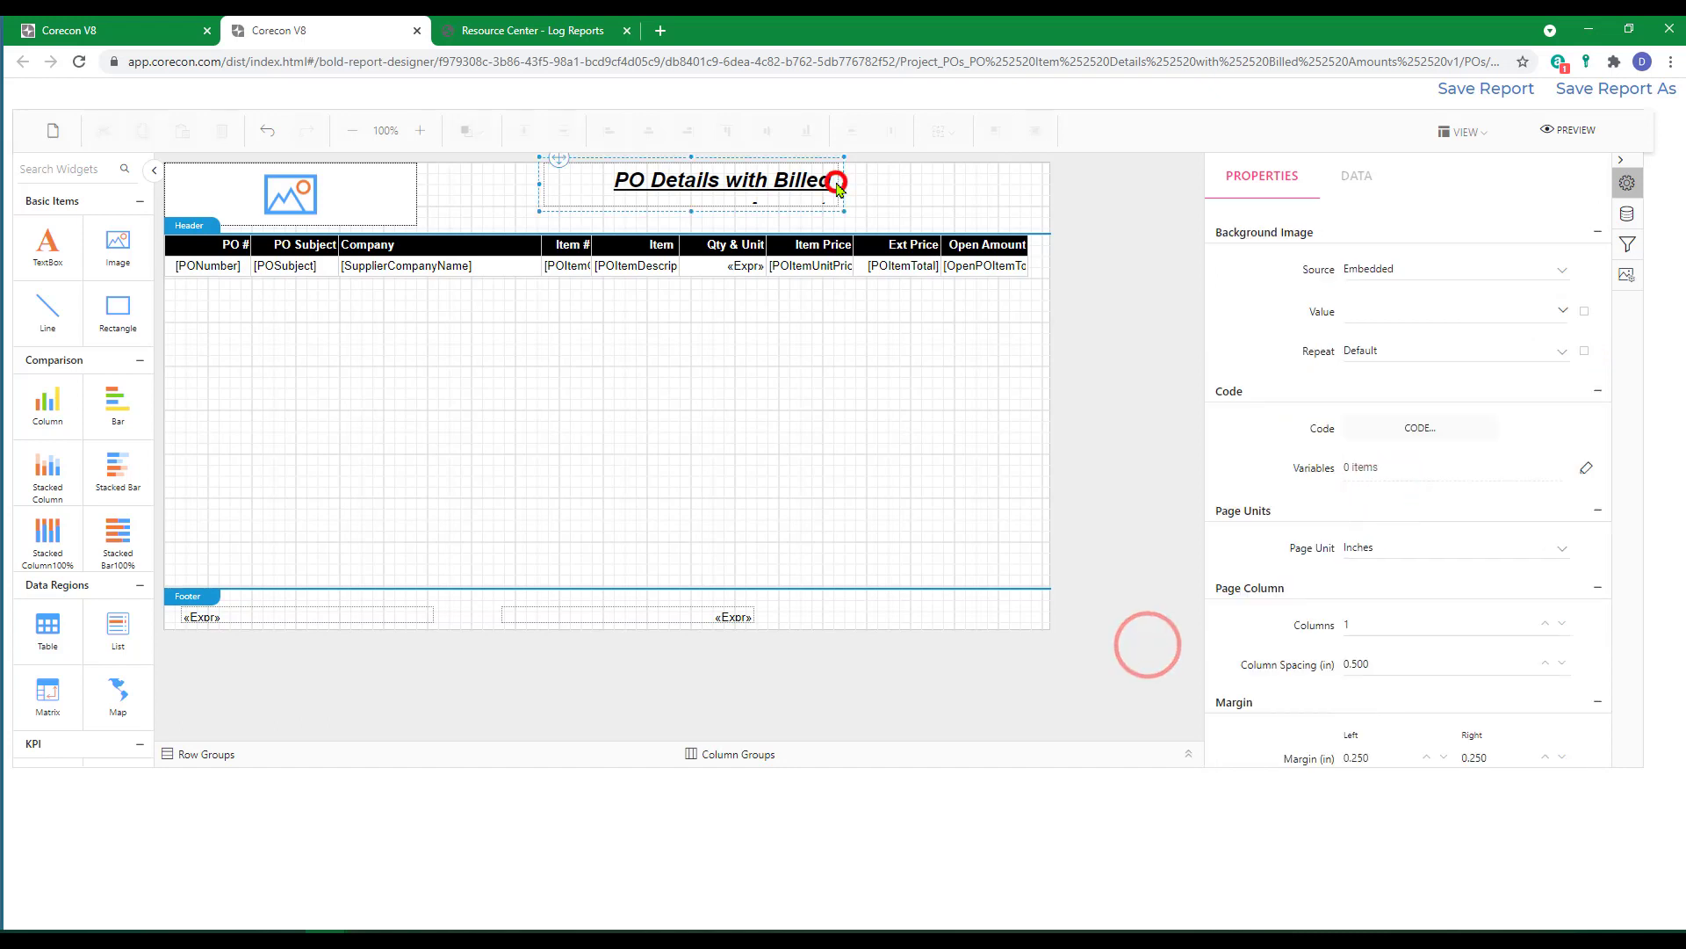
{"action": "left_click_drag", "start_coordinate": [844, 182], "coordinate": [1017, 189]}
{"action": "left_click_drag", "start_coordinate": [540, 184], "coordinate": [634, 185]}
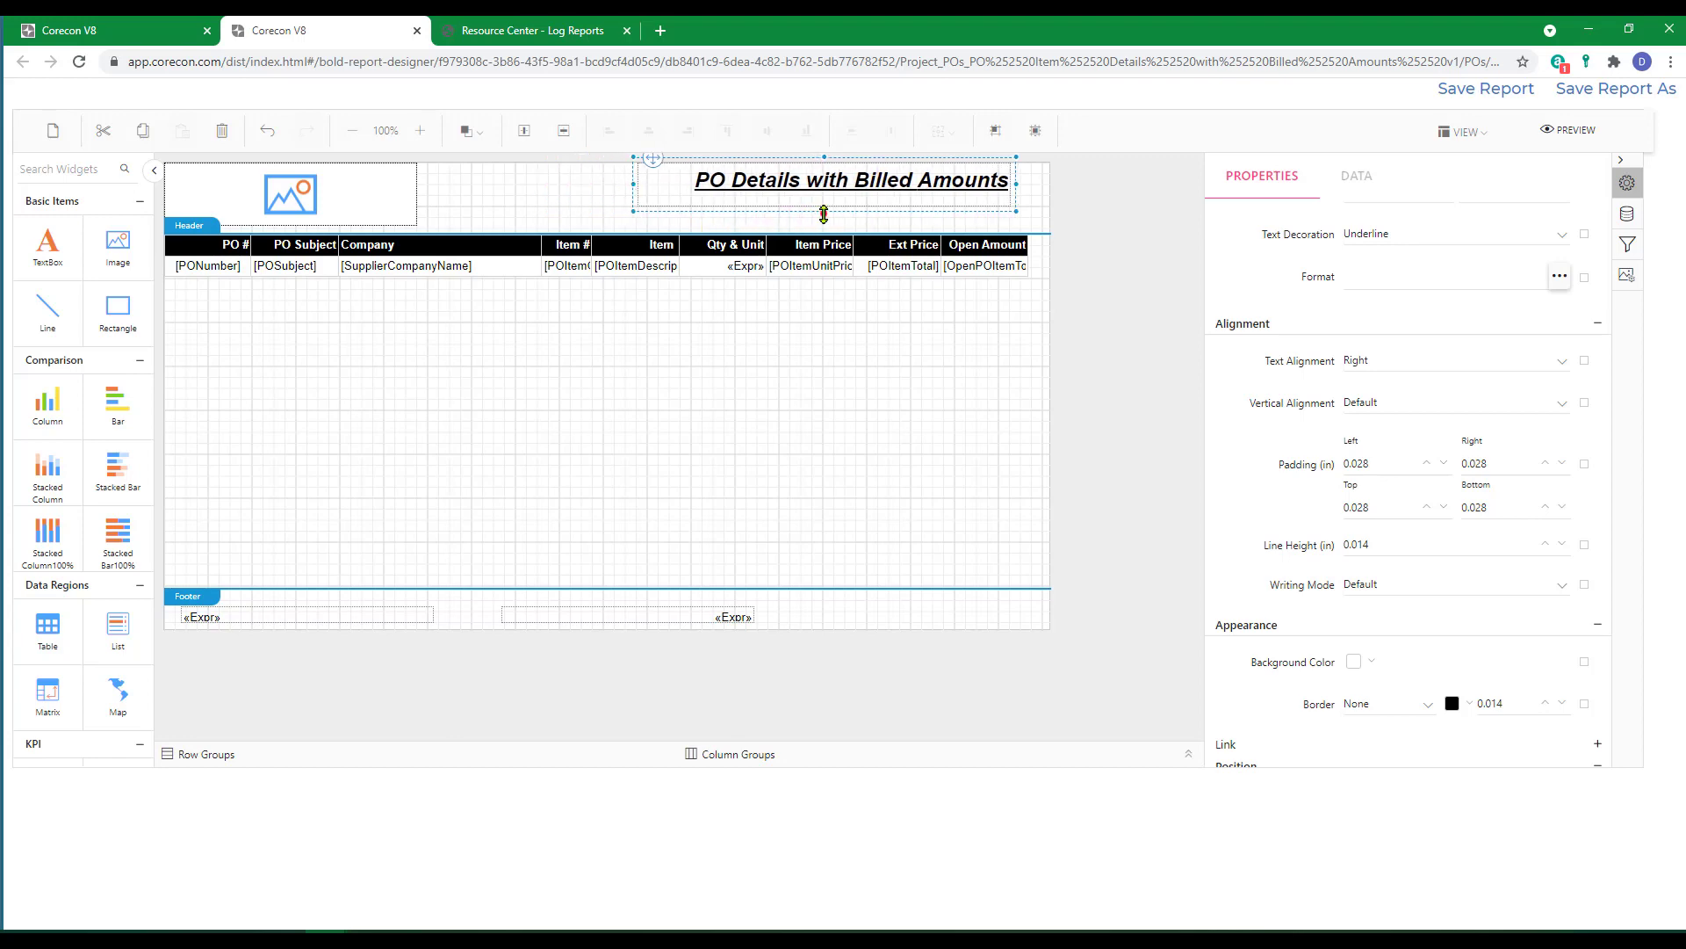
Move the right-hand footer expression box to Left 5.50 in and reopen its Left value for editing.
{"action": "left_click", "coordinate": [634, 618]}
{"action": "scroll", "coordinate": [1291, 591], "scroll_direction": "down", "scroll_amount": 3}
{"action": "left_click", "coordinate": [1365, 591]}
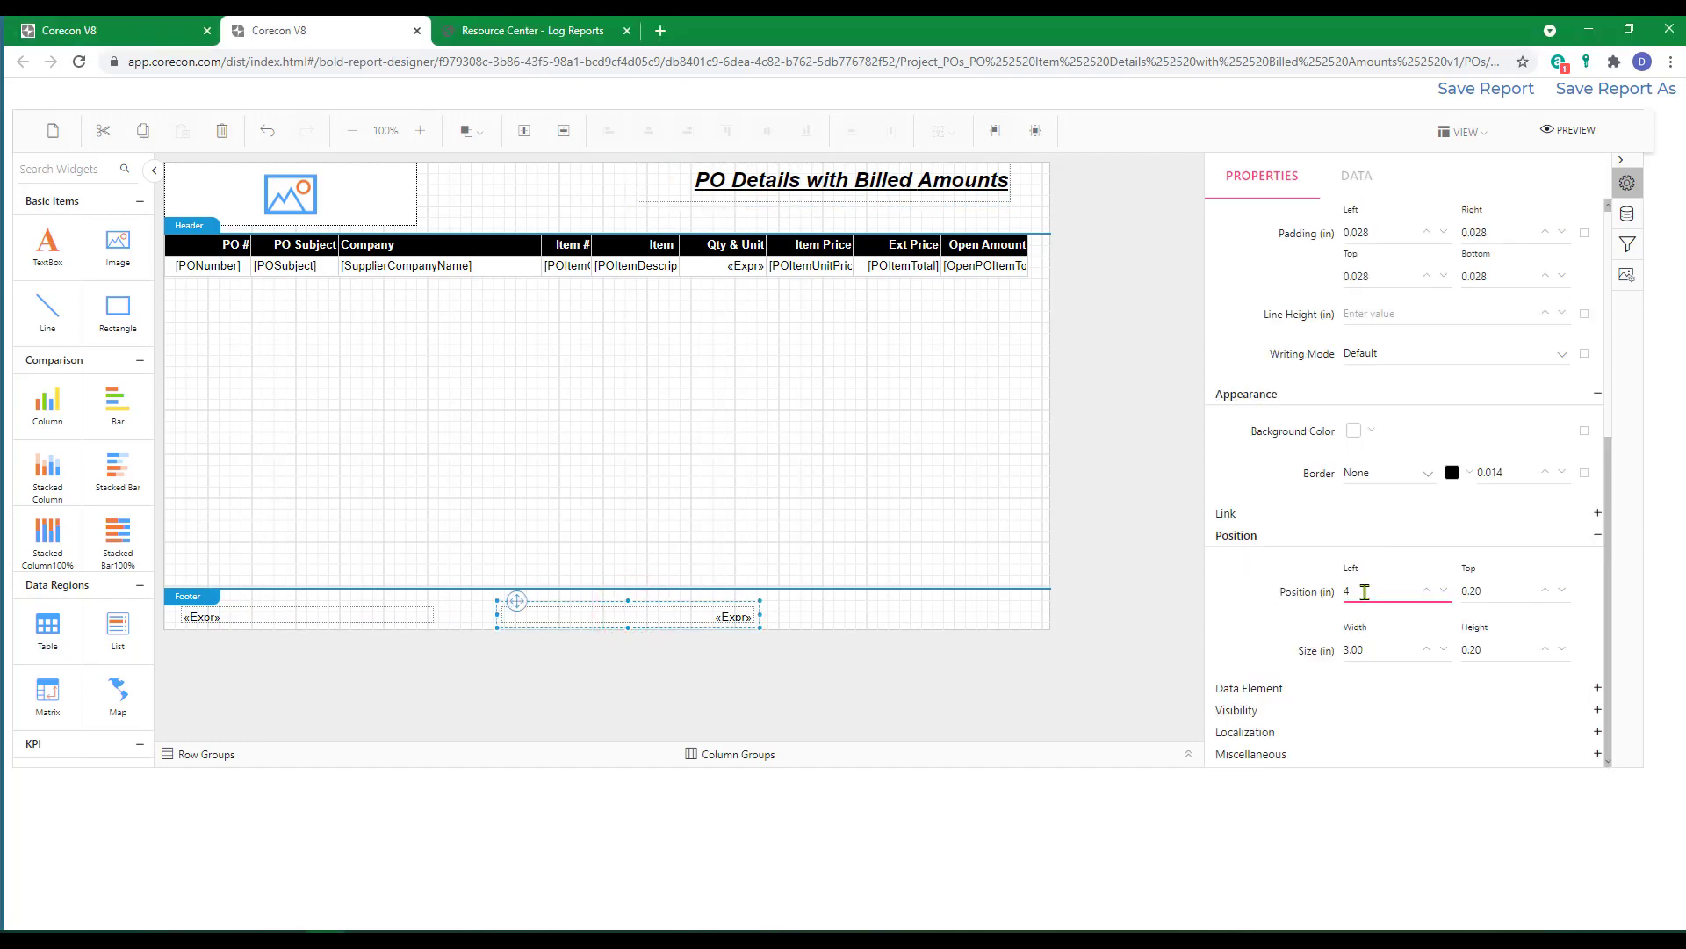
{"action": "double_click", "coordinate": [1365, 591]}
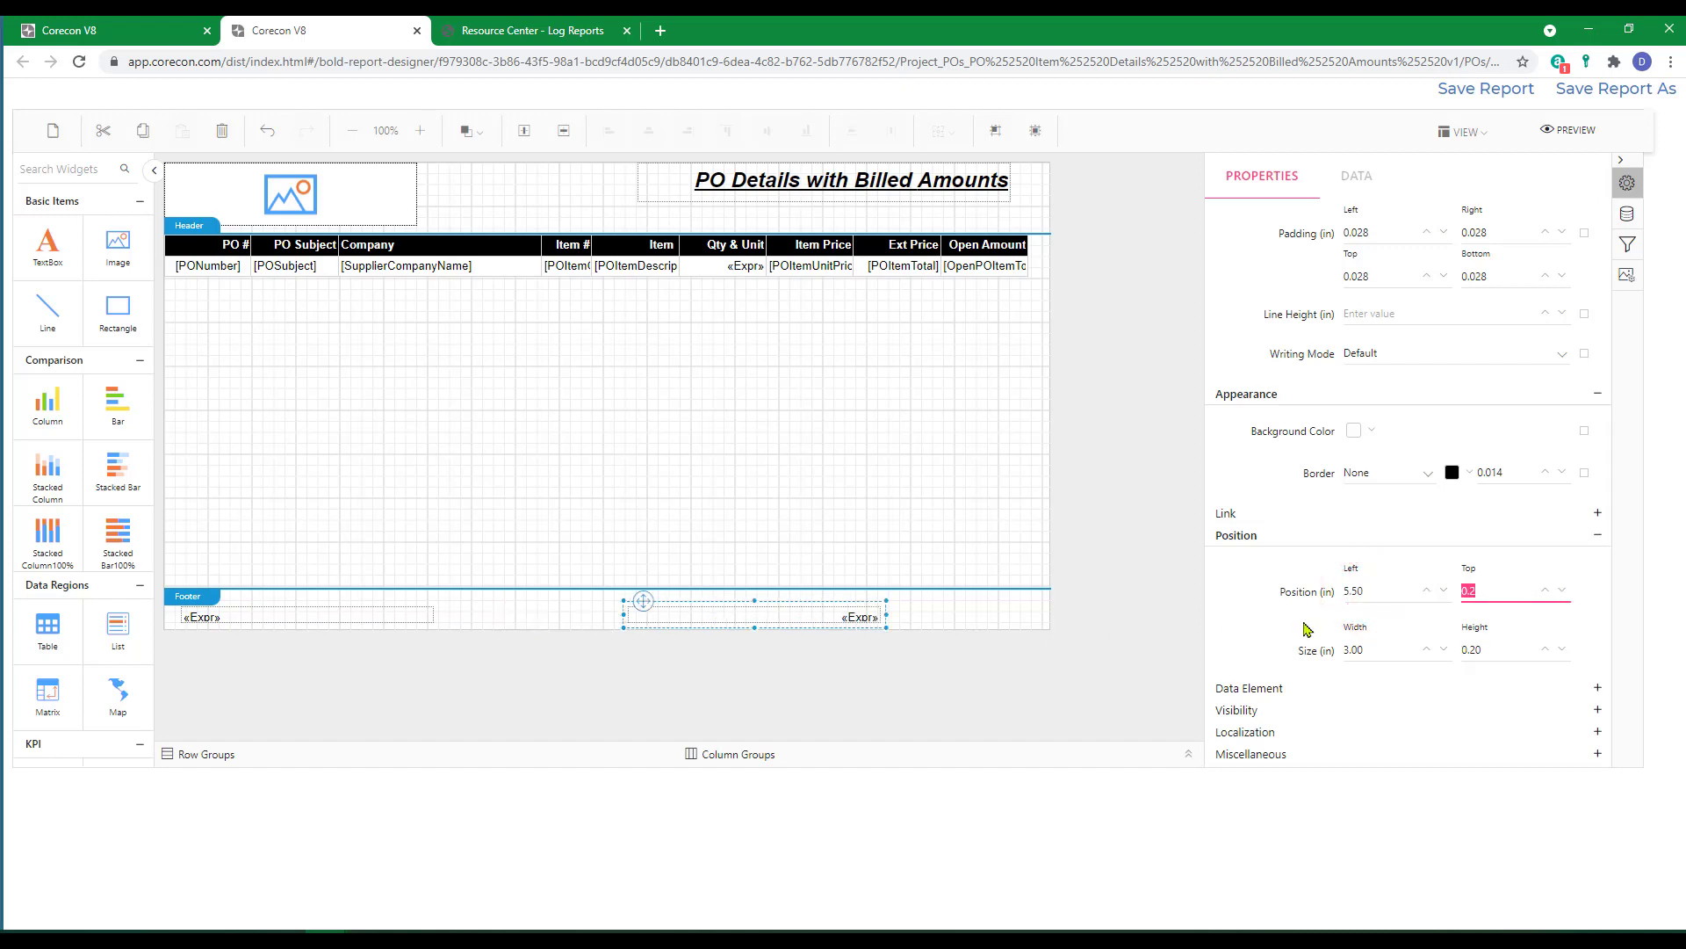
{"action": "double_click", "coordinate": [1375, 593]}
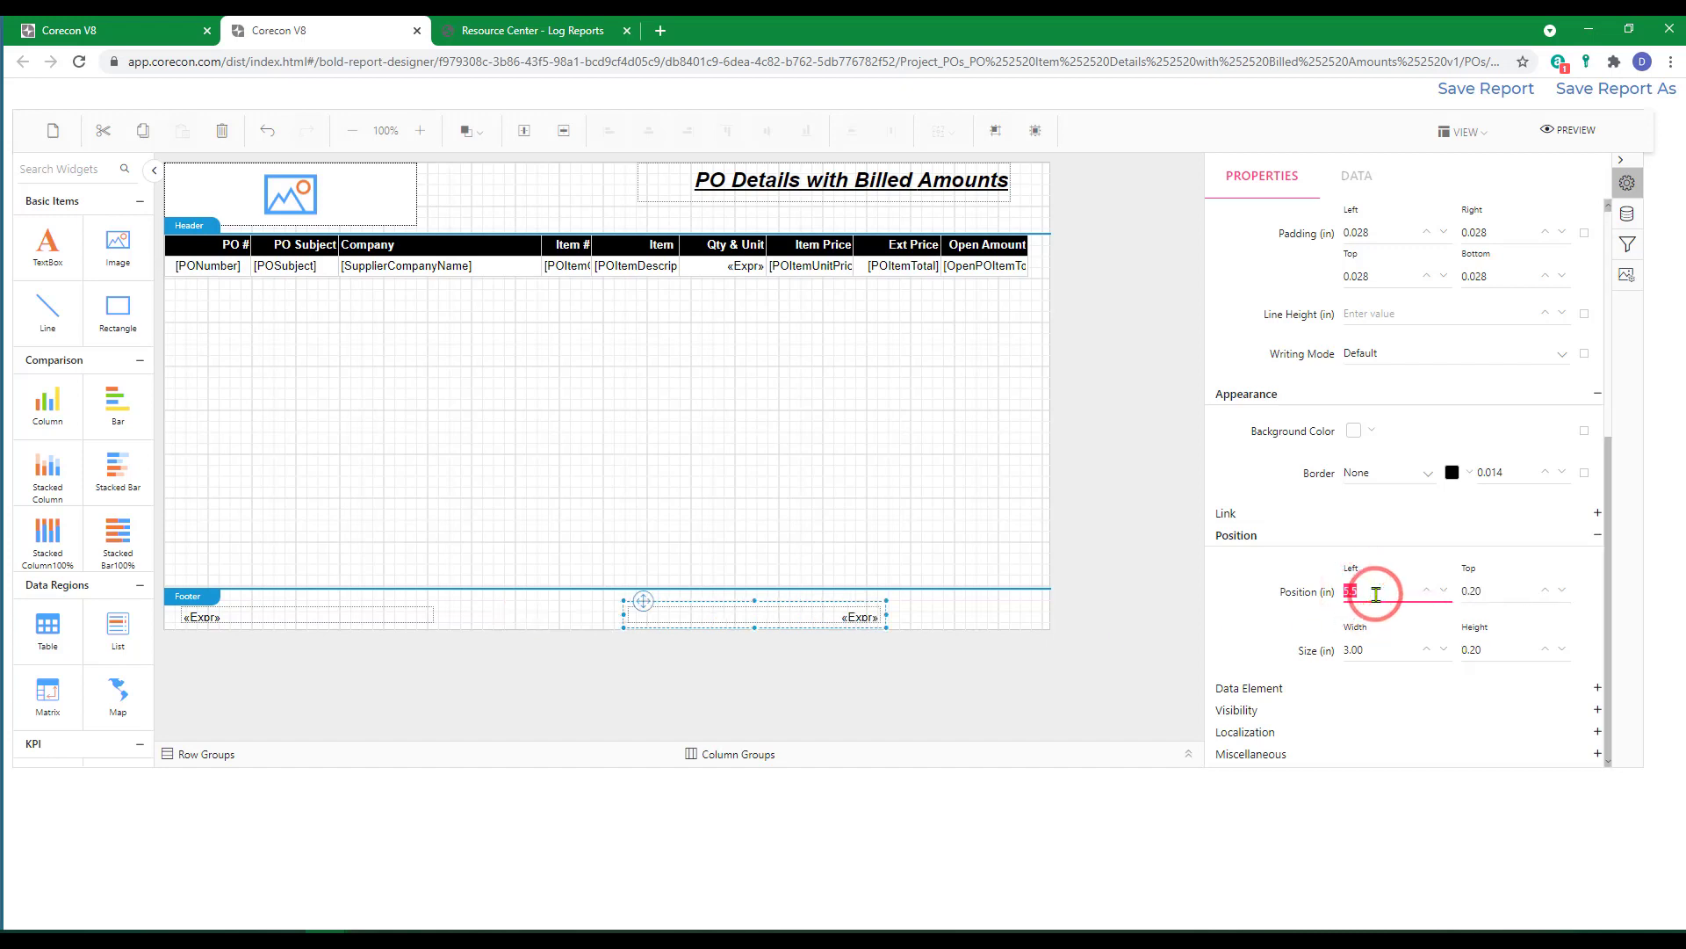